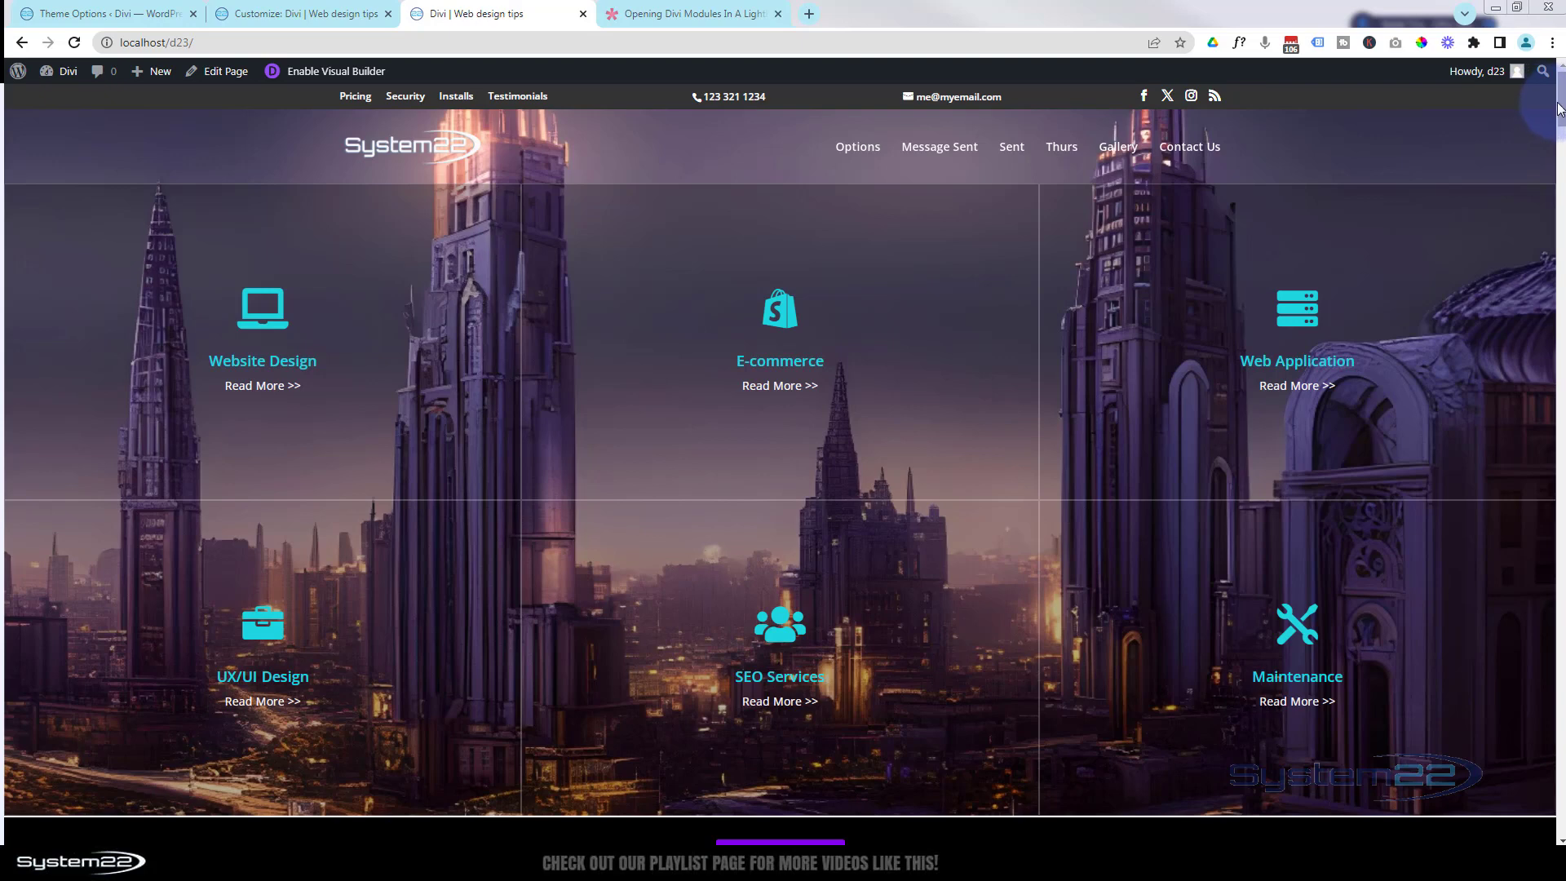
# Step: Preview the Latest News and Popup Blurb popups on the page, opening and closing each one
pyautogui.moveTo(1561, 108); pyautogui.dragTo(1561, 114)
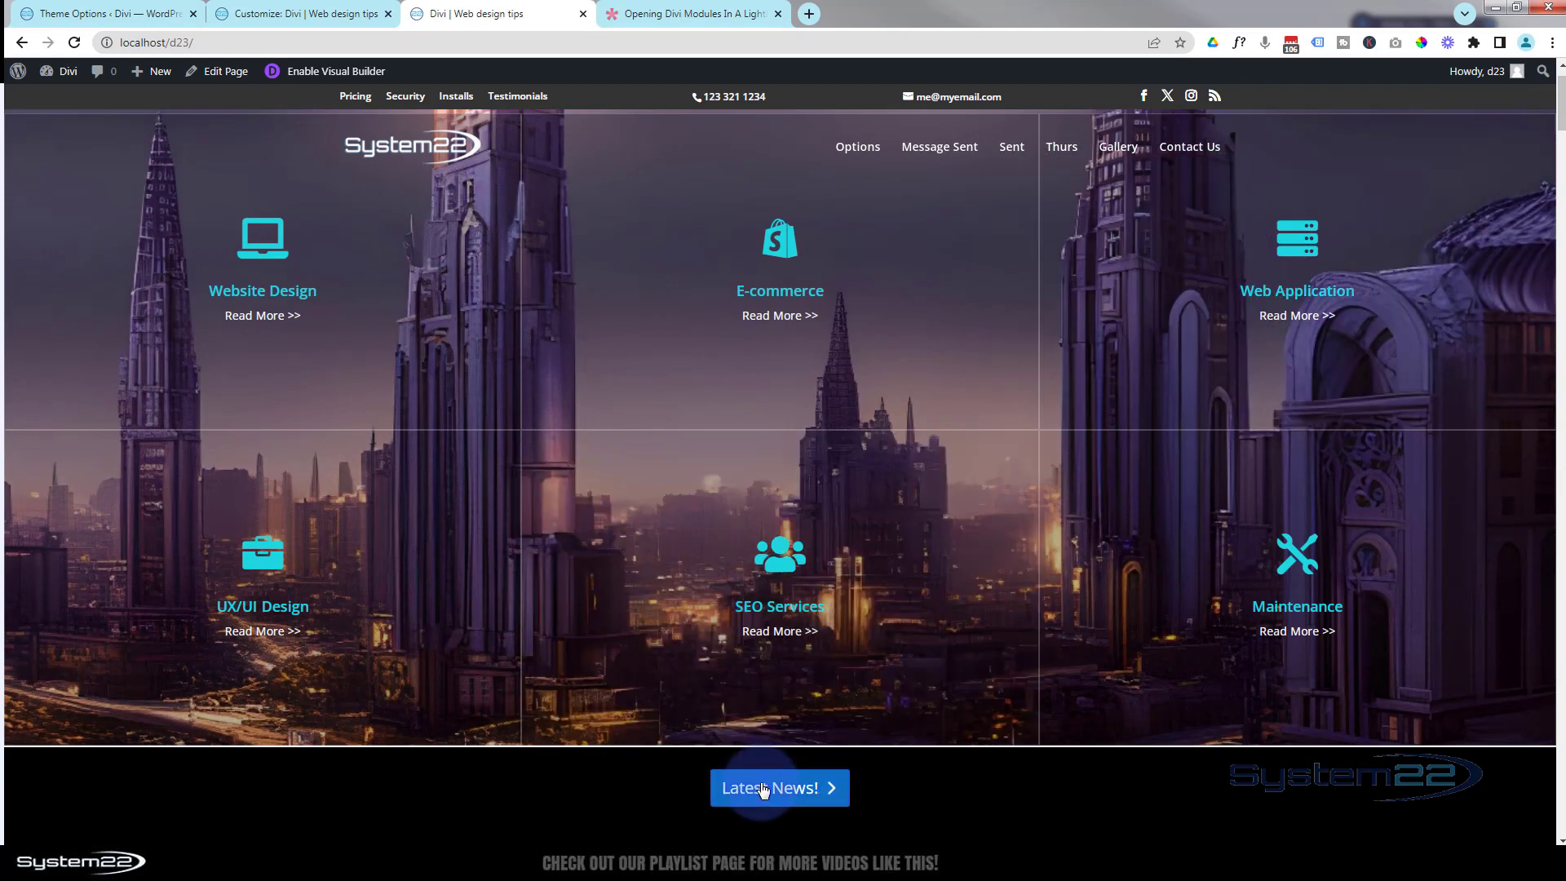
pyautogui.click(782, 795)
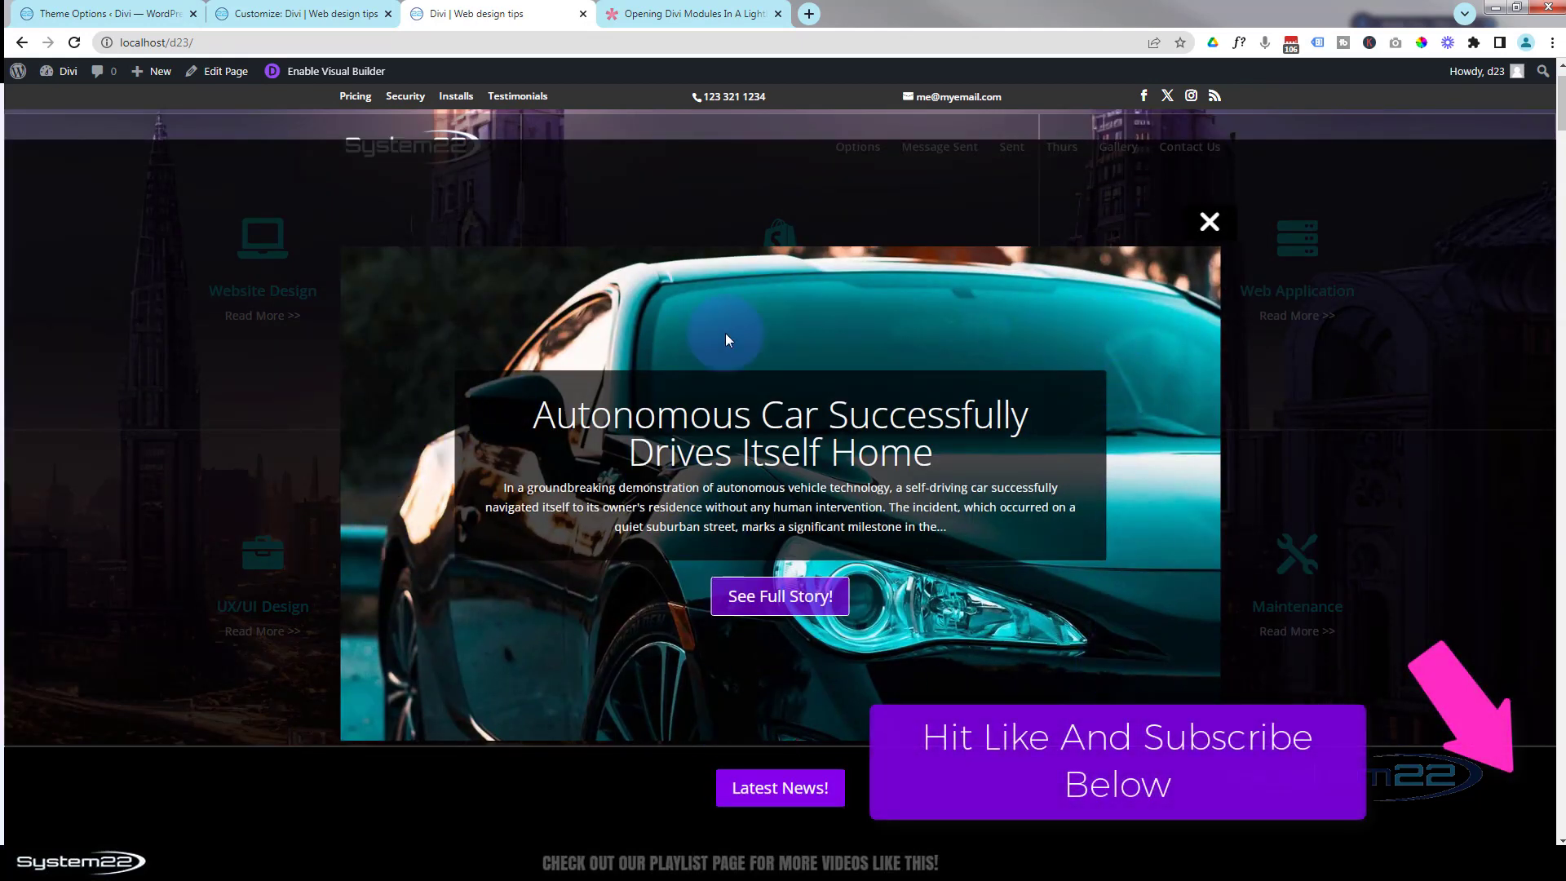
pyautogui.click(1209, 221)
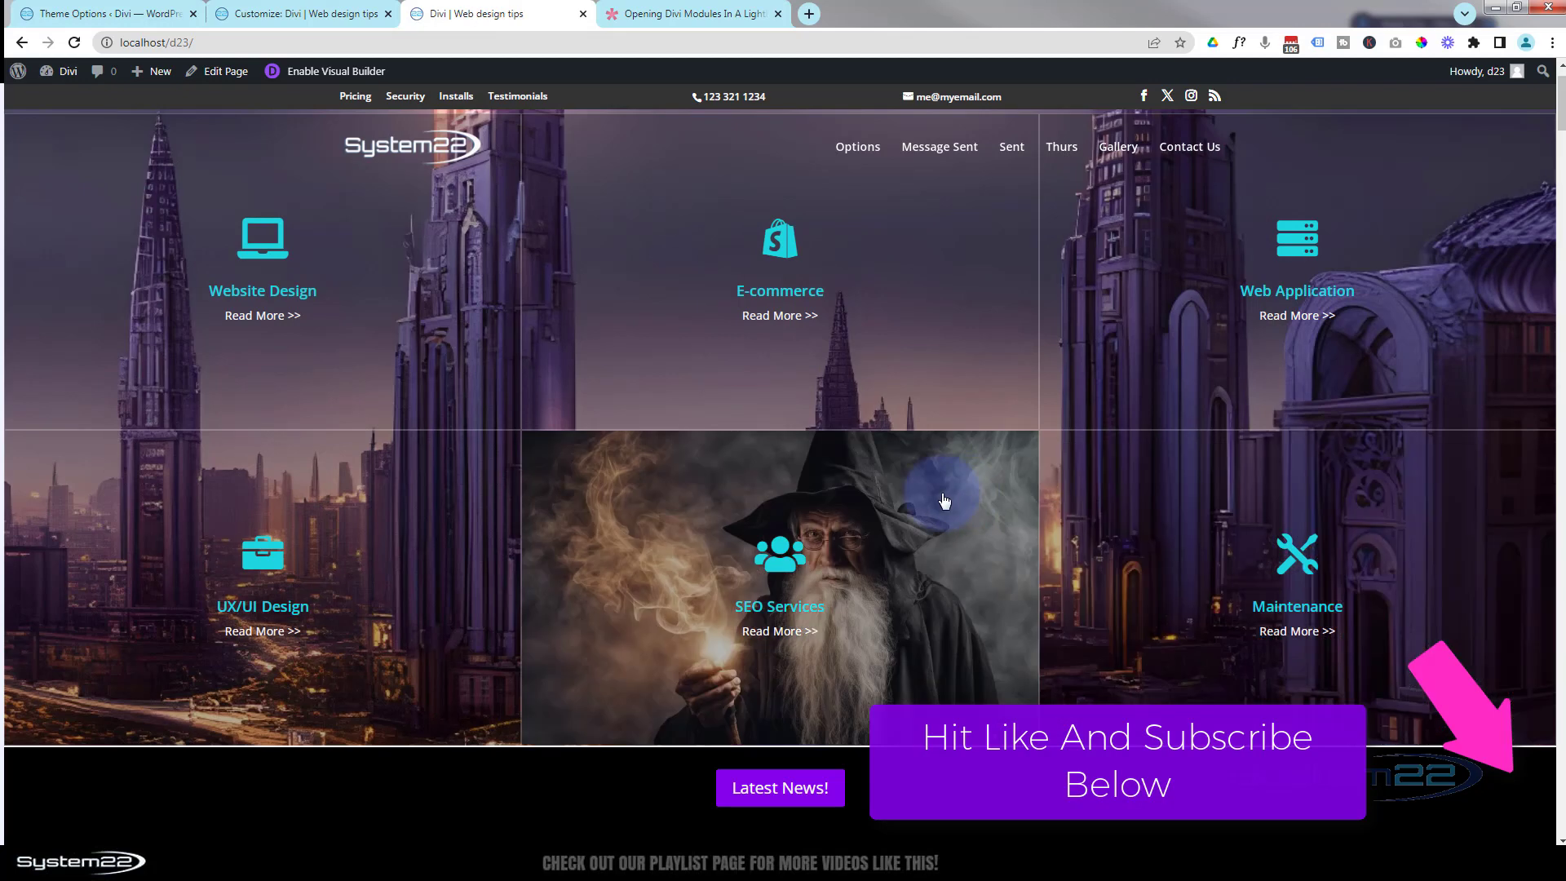
pyautogui.scroll(-4, 945, 501)
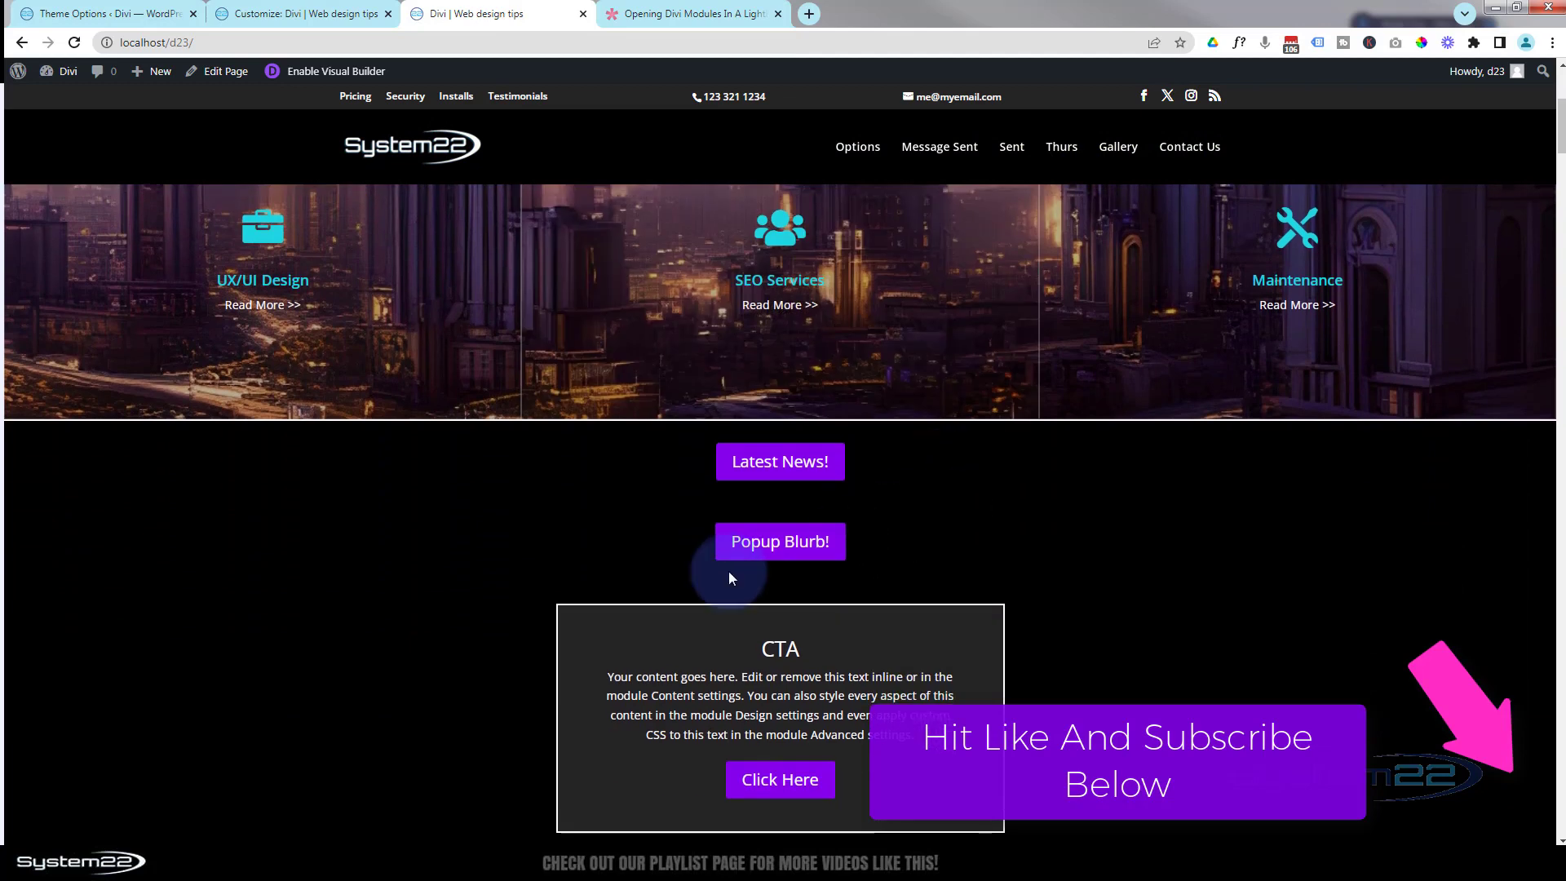
pyautogui.click(794, 552)
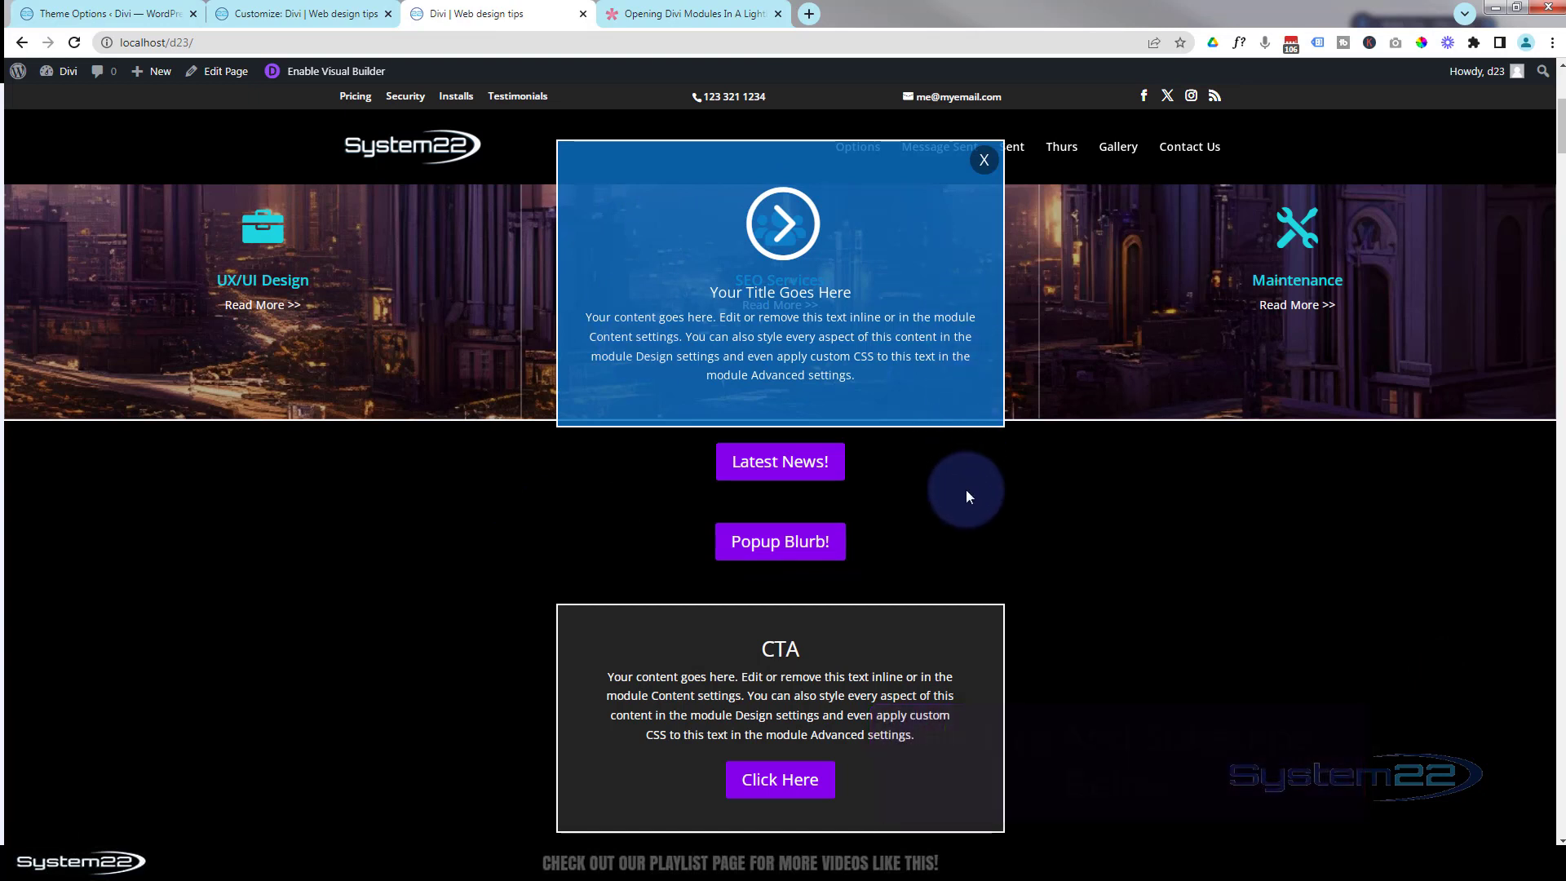
pyautogui.click(985, 163)
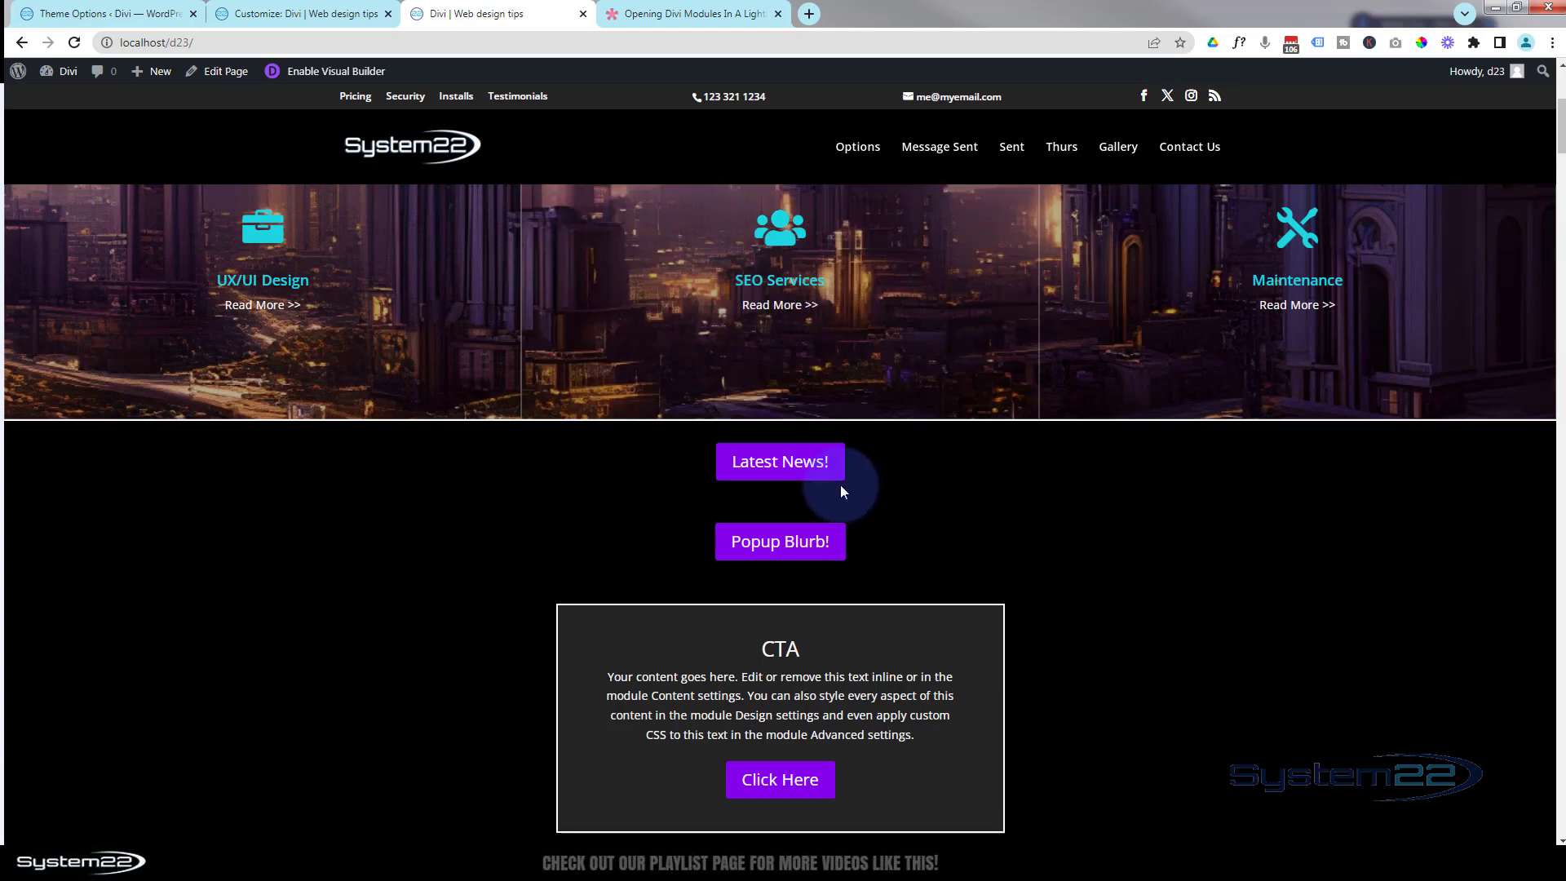
pyautogui.click(796, 463)
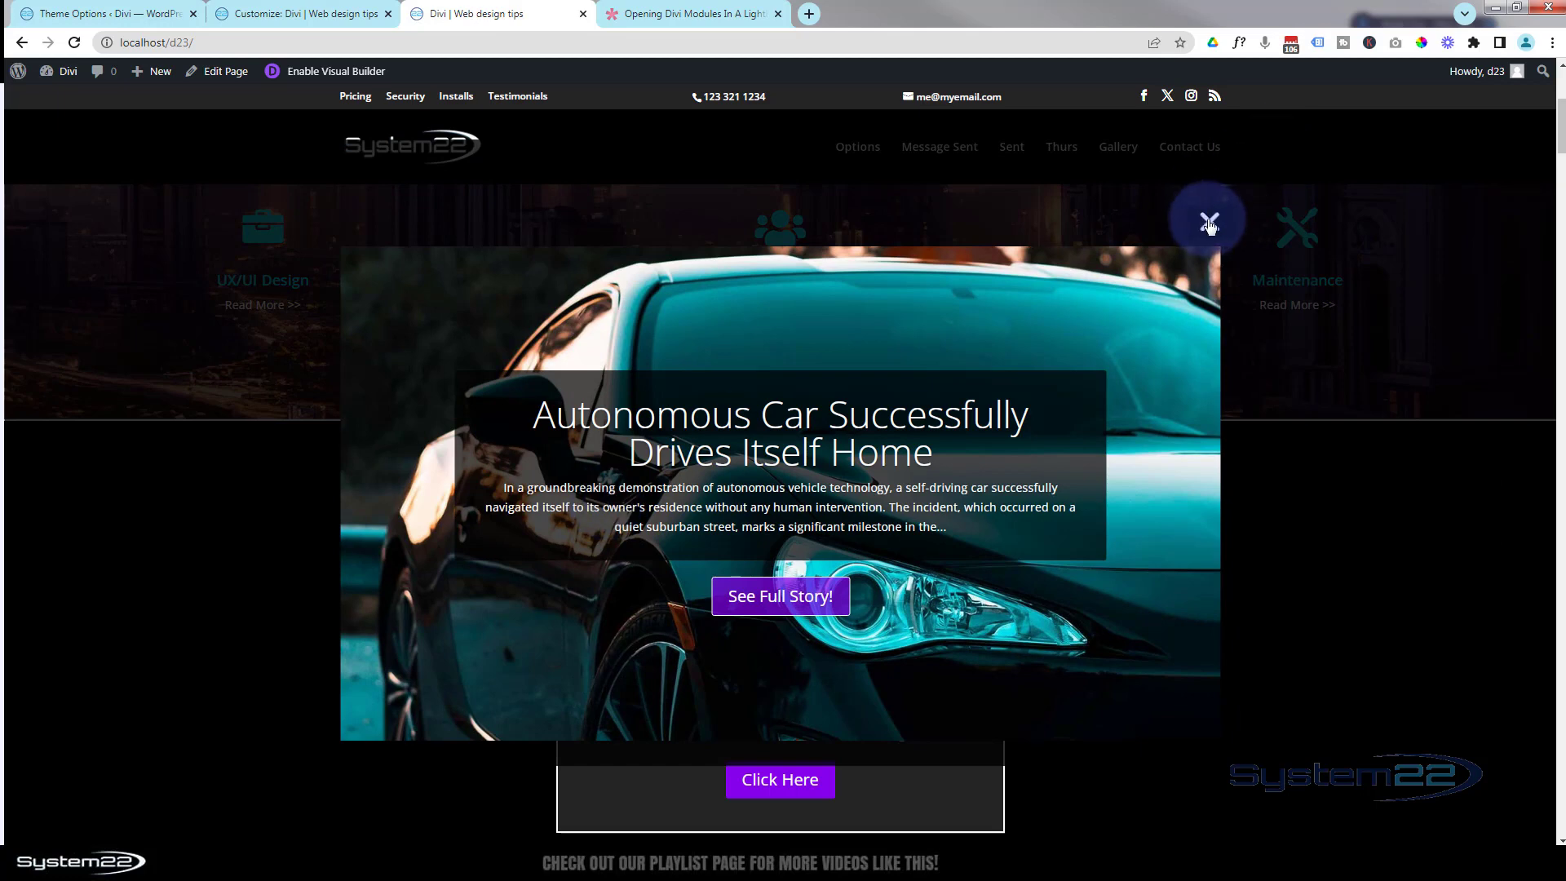
pyautogui.click(1209, 222)
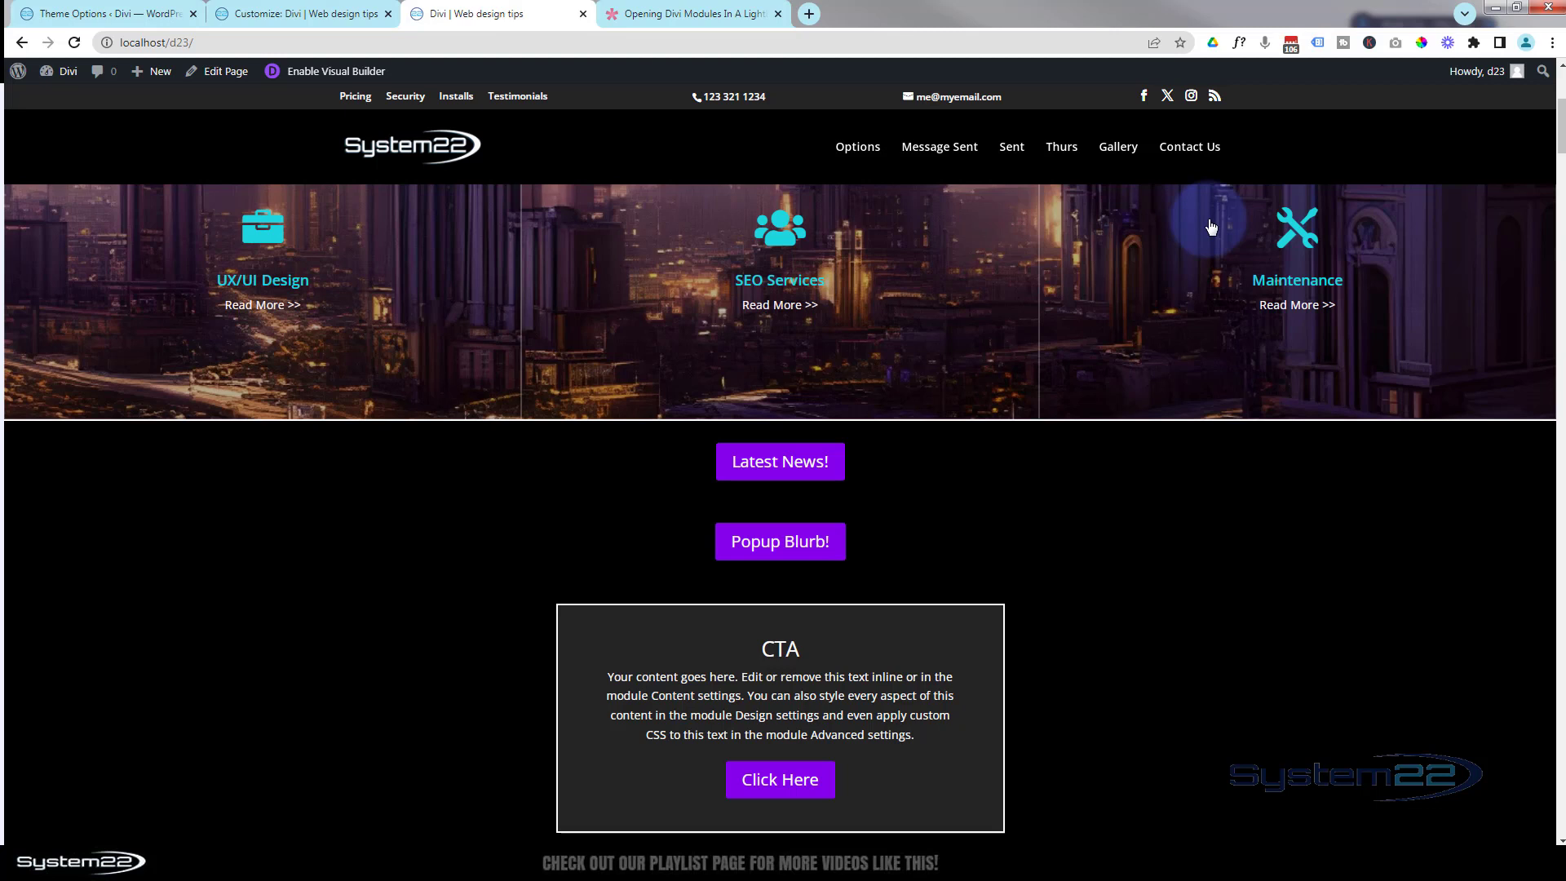
# Step: Enable the Visual Builder on the page, then highlight the web address of the "Opening Divi Modules In A Lightbox" article
pyautogui.click(326, 78)
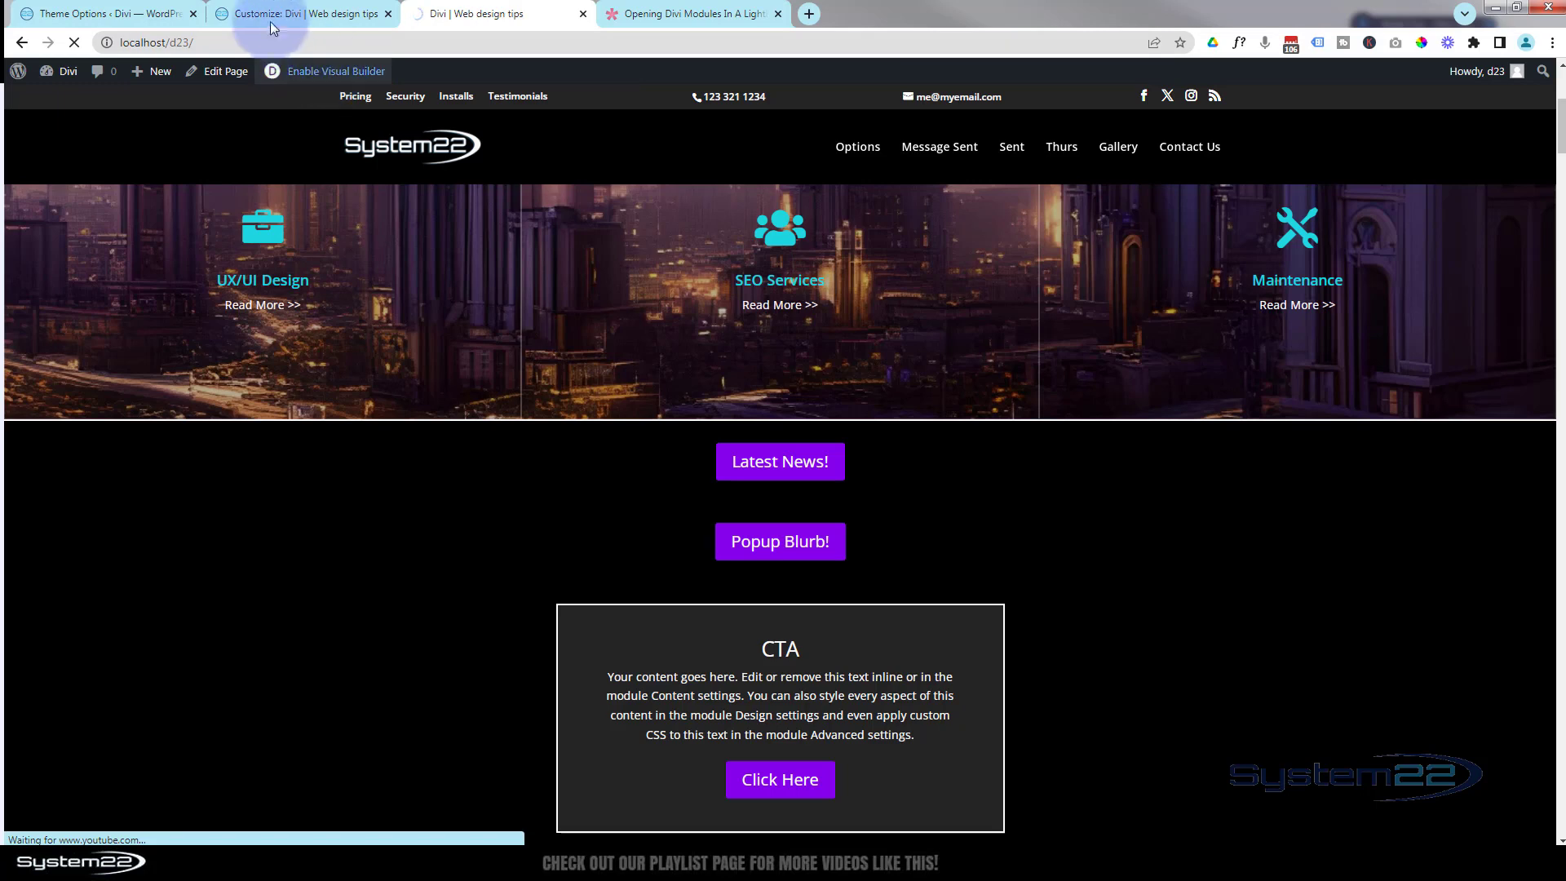
pyautogui.click(699, 12)
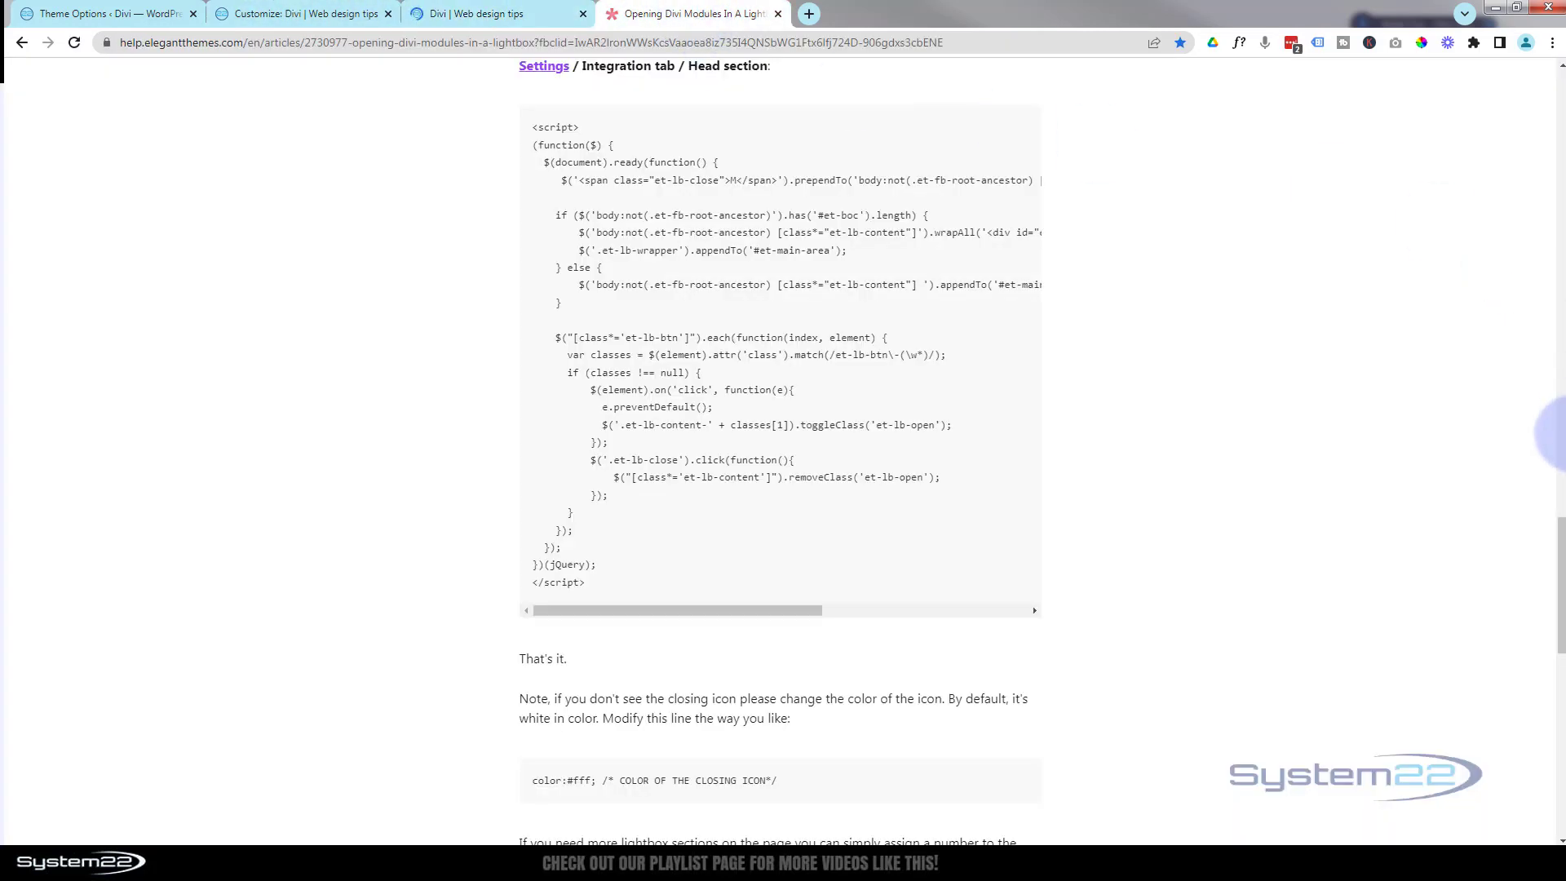
pyautogui.moveTo(1560, 571); pyautogui.dragTo(1544, 75)
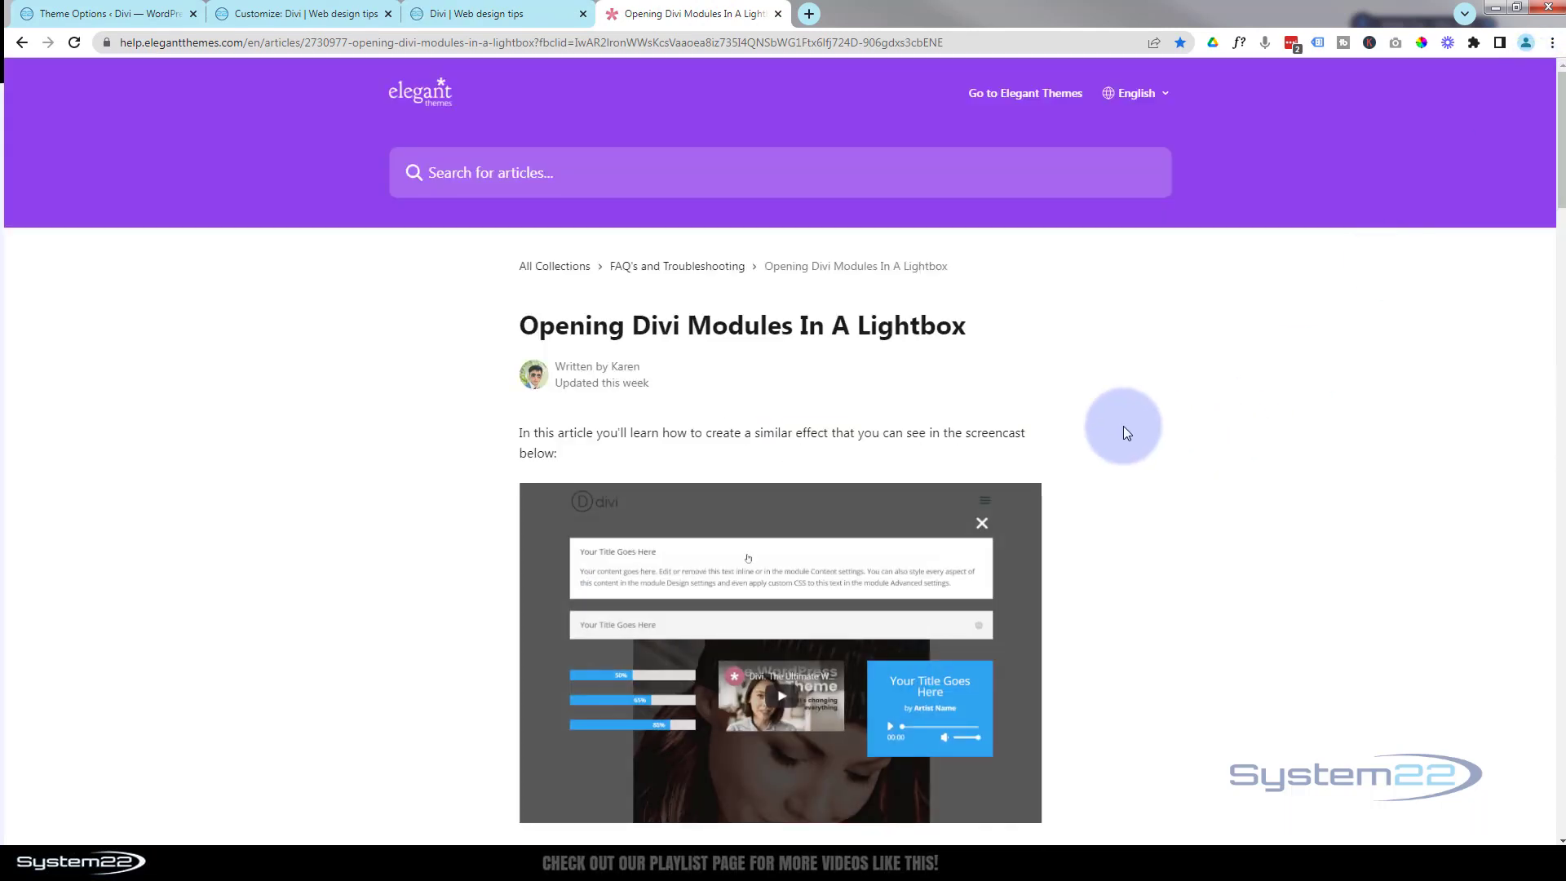
pyautogui.click(127, 43)
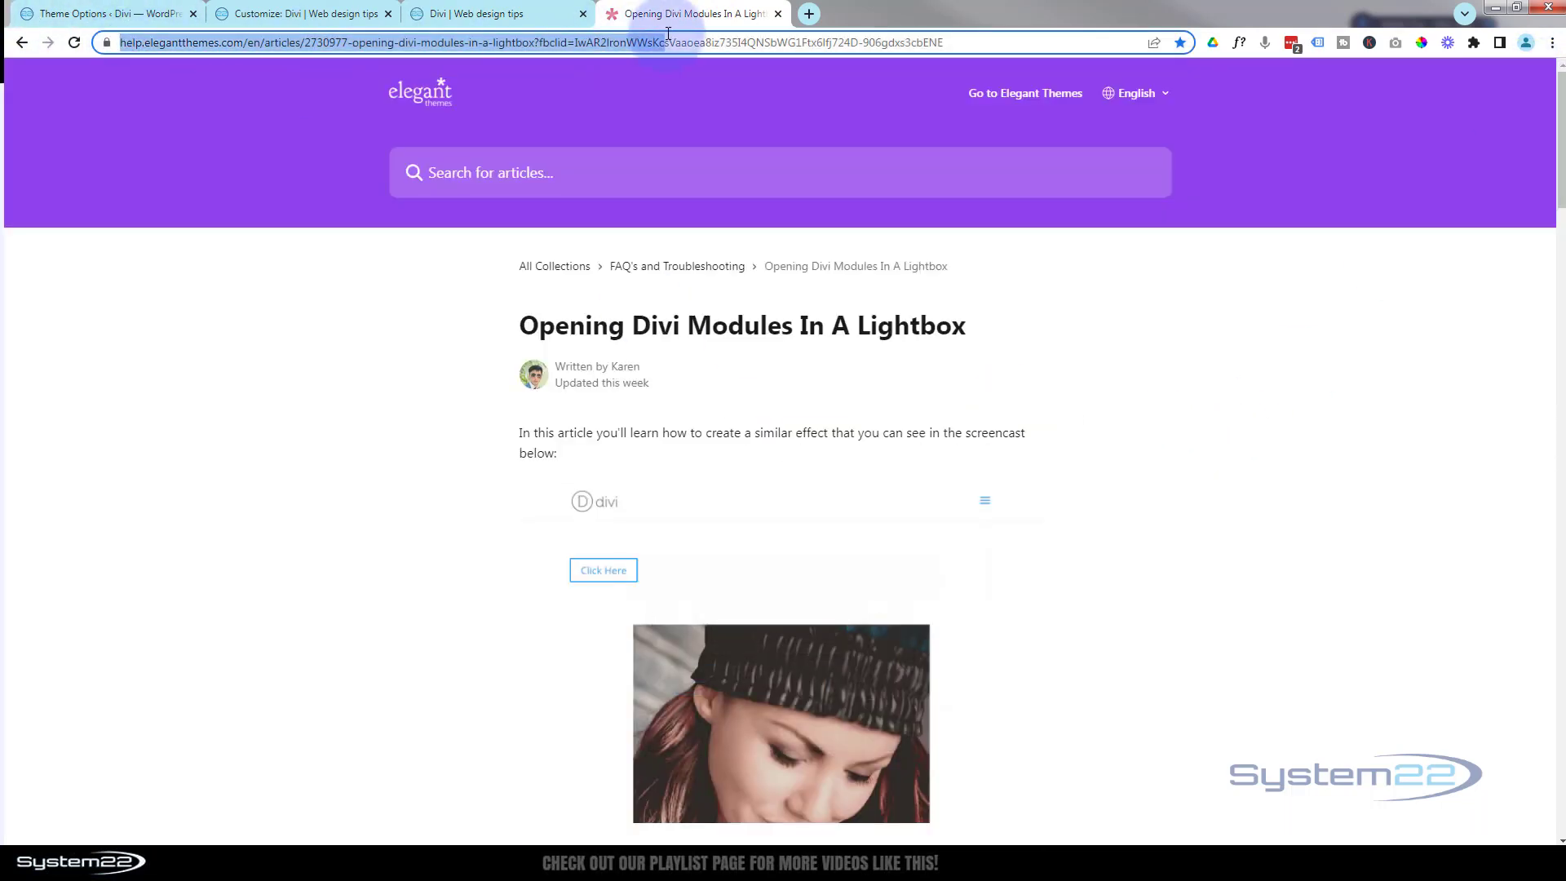
pyautogui.moveTo(667, 34); pyautogui.dragTo(359, 42)
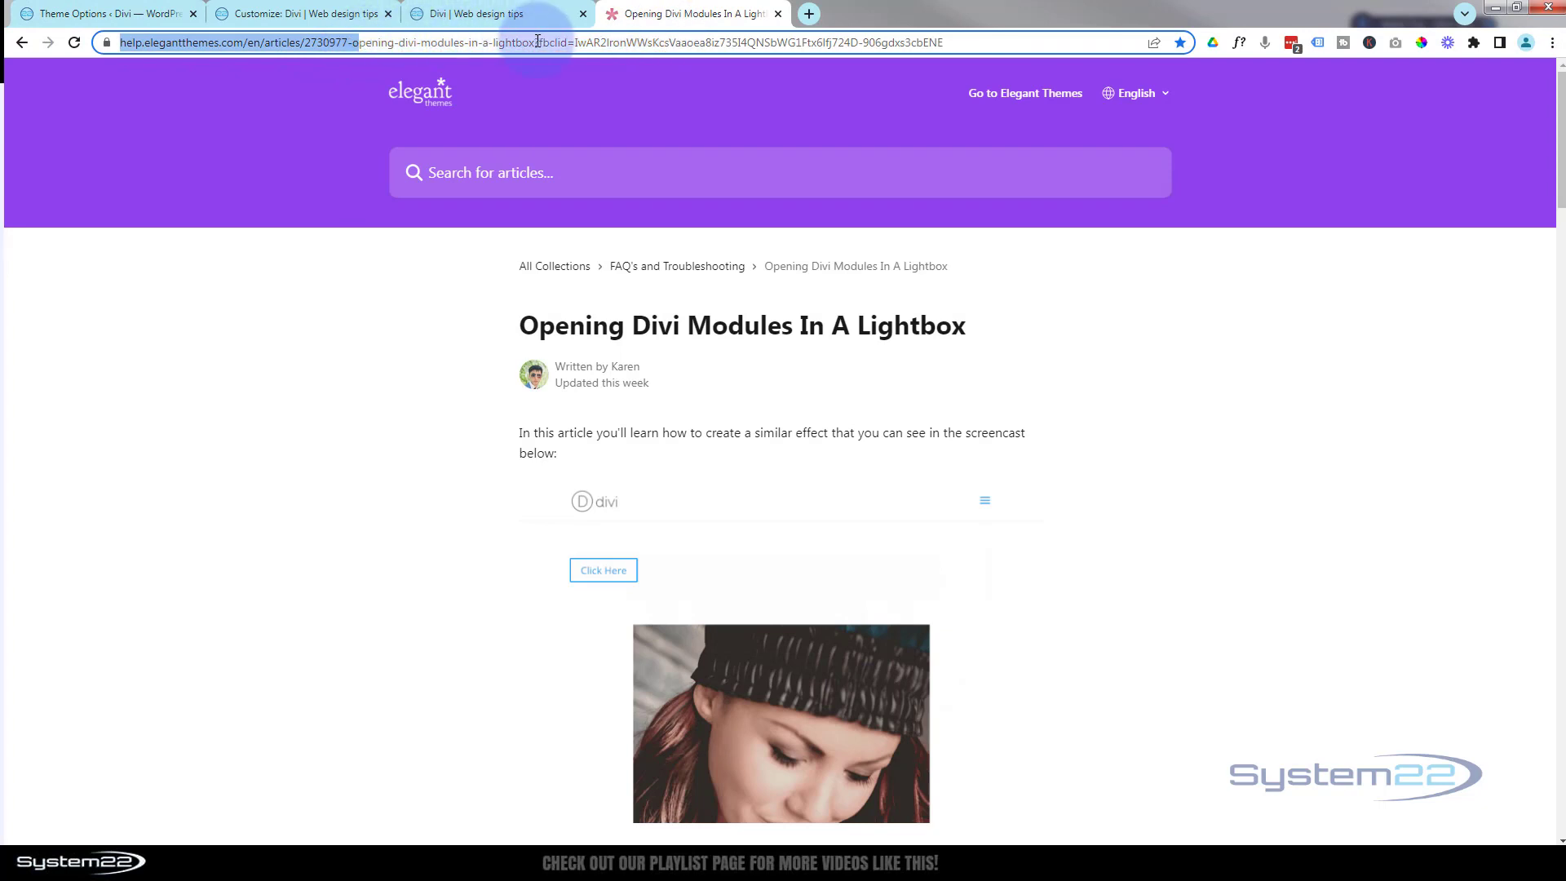
pyautogui.moveTo(540, 41); pyautogui.dragTo(576, 42)
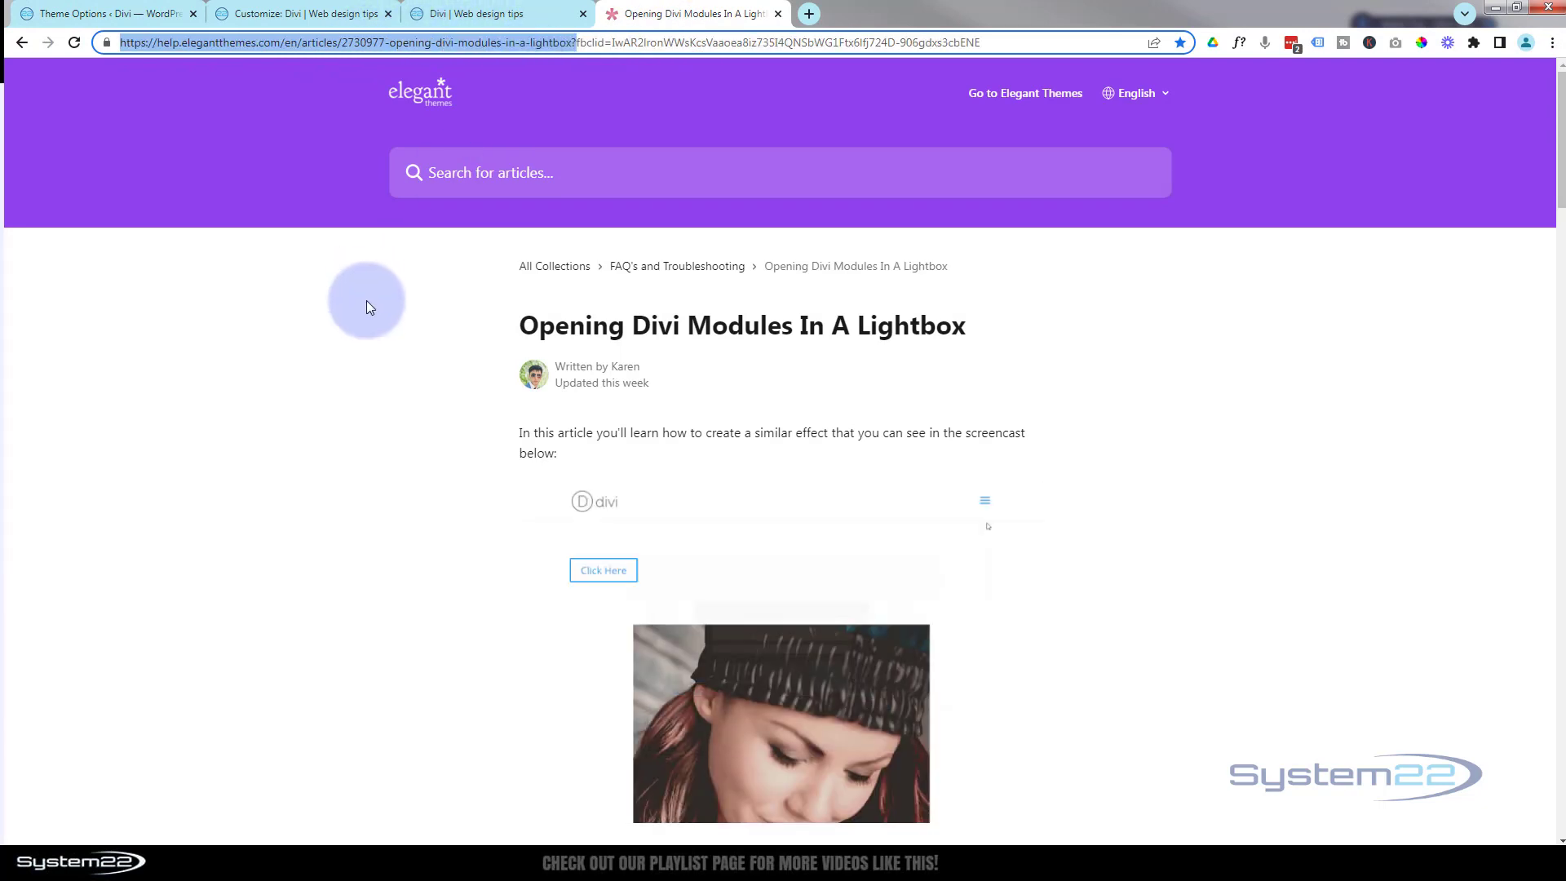
# Step: Copy the article's entire lightbox CSS block, from the et-lb-wrapper rule through the et-lb-btn rule
pyautogui.scroll(-2, 370, 304)
pyautogui.scroll(-9, 370, 304)
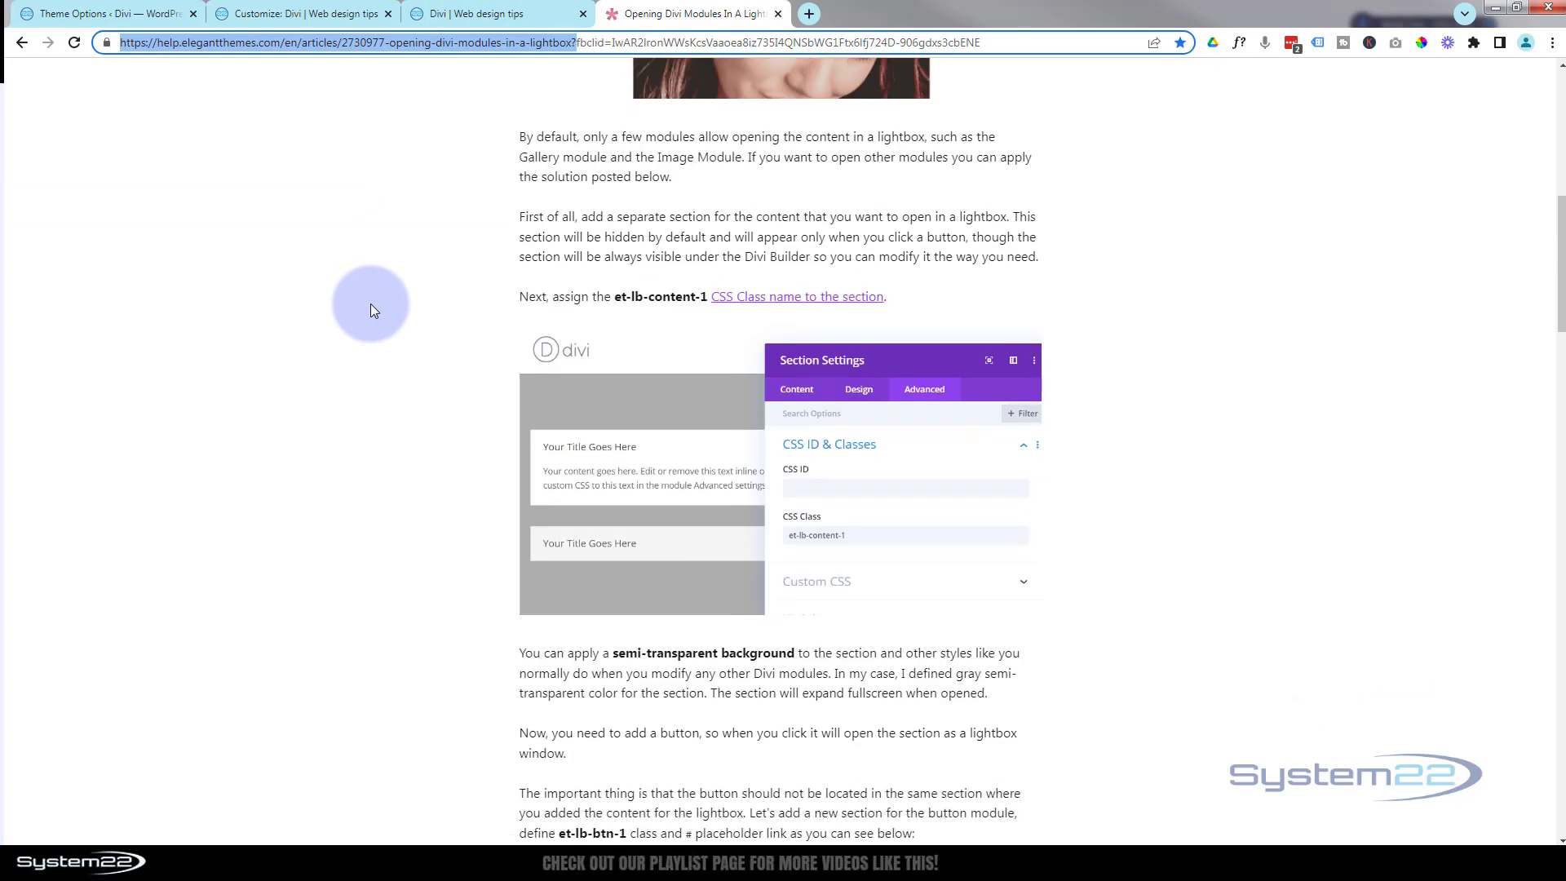
pyautogui.scroll(-10, 370, 305)
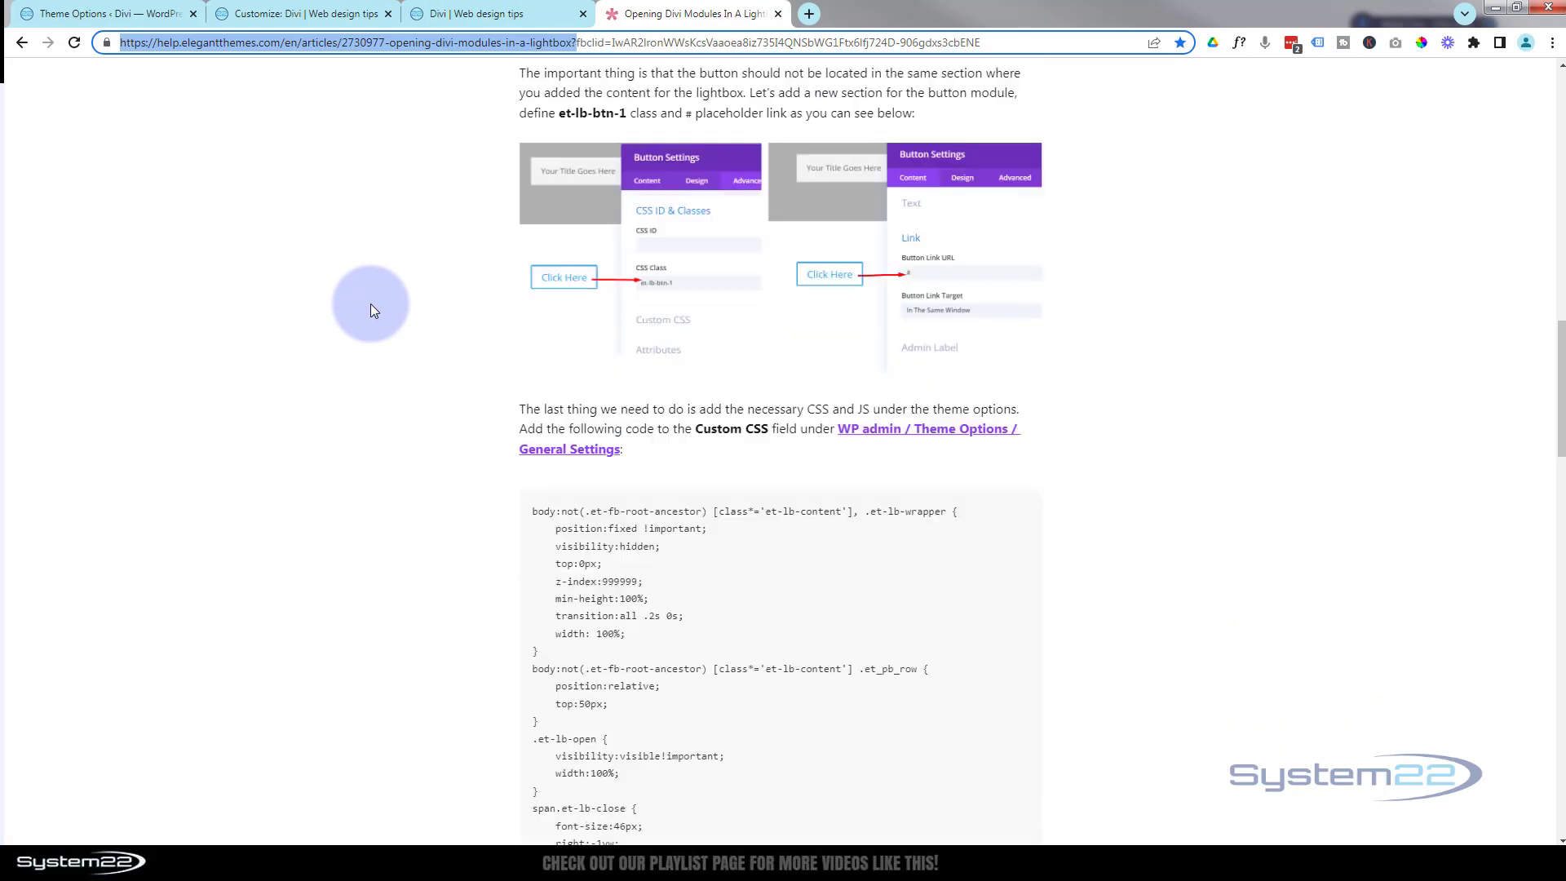
pyautogui.scroll(-4, 371, 304)
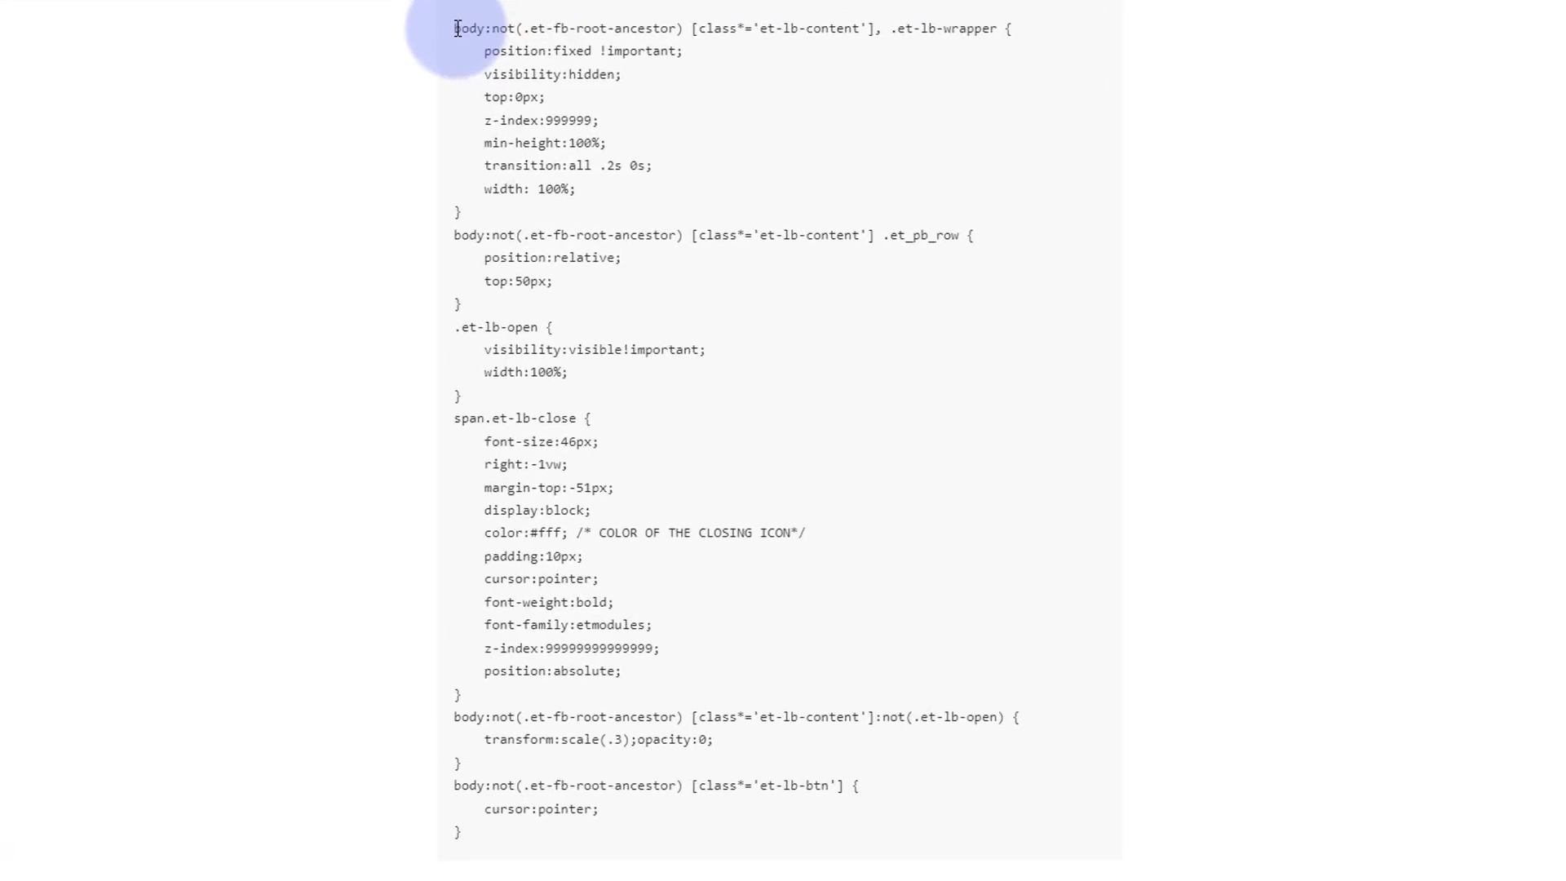
pyautogui.moveTo(470, 45); pyautogui.dragTo(560, 845)
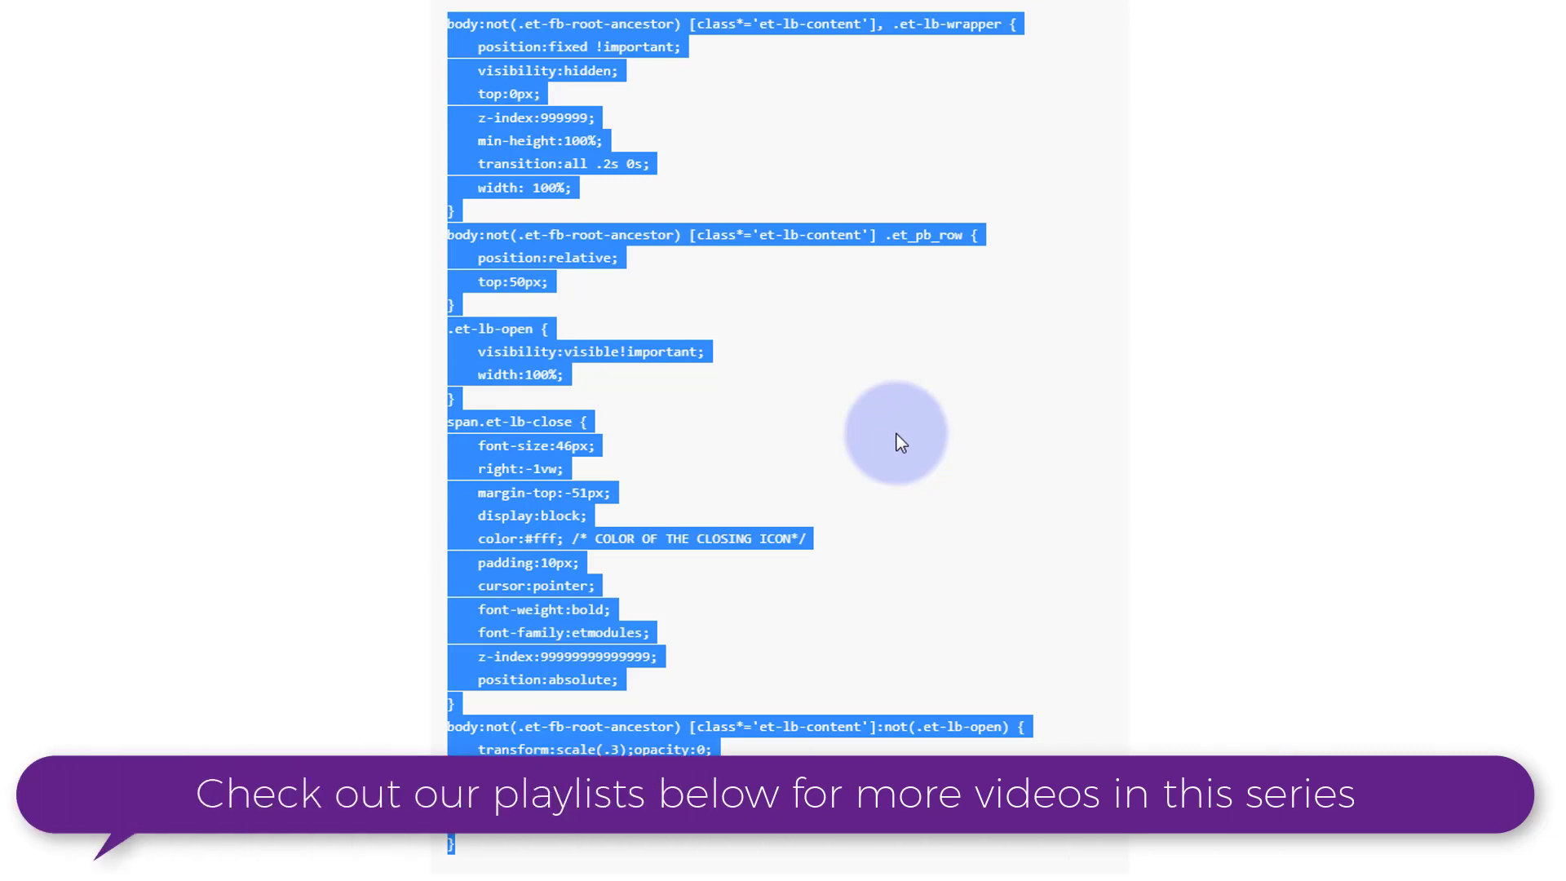
# Step: Go to the Custom CSS field in the General settings of Divi Theme Options
pyautogui.click(74, 14)
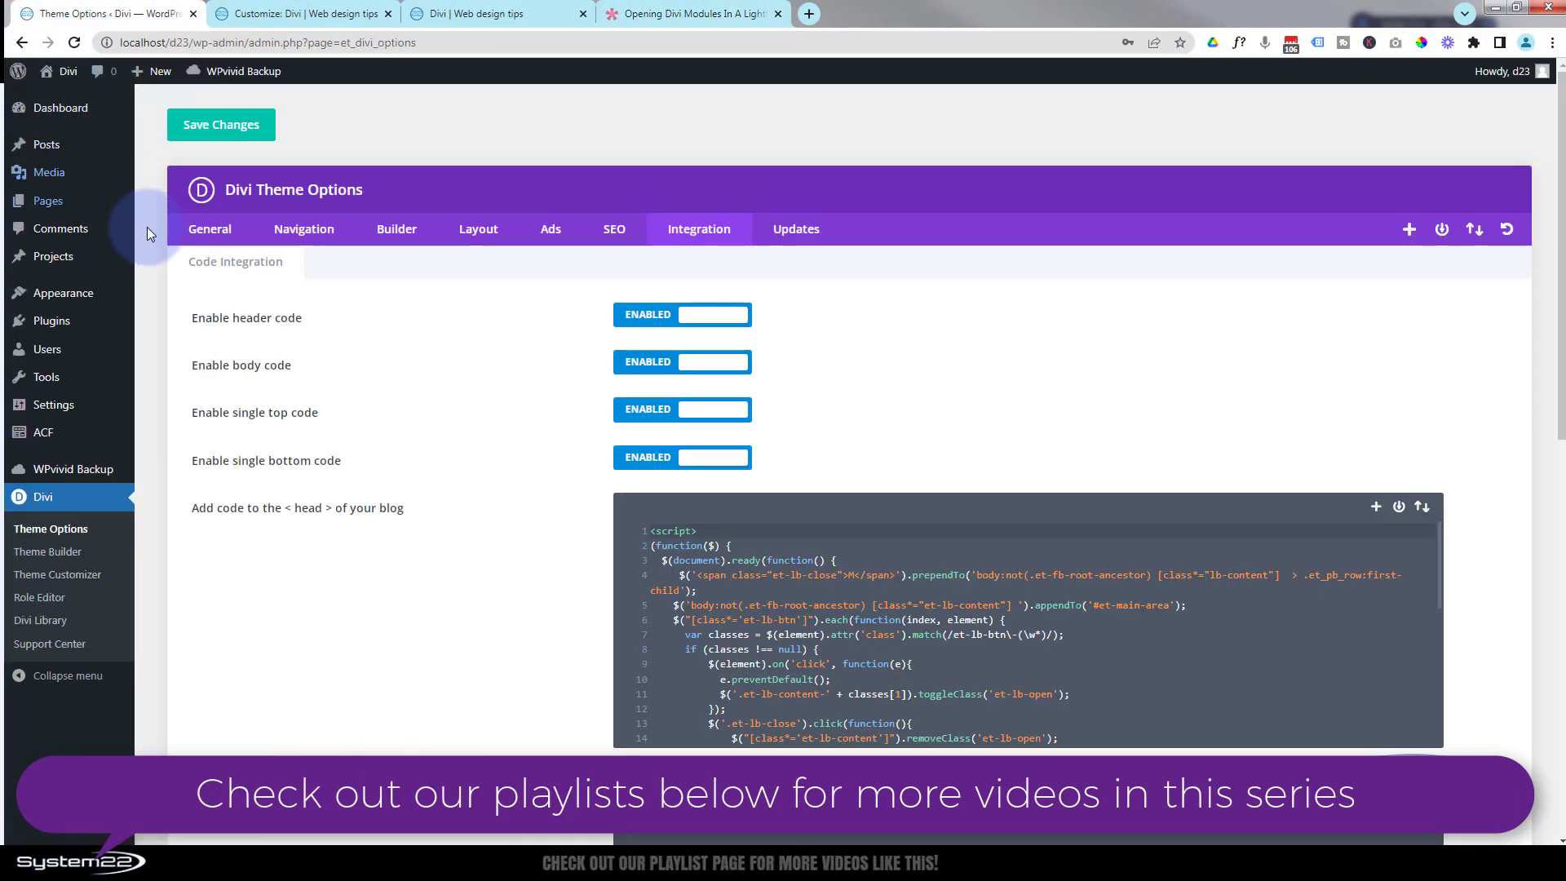
pyautogui.click(69, 501)
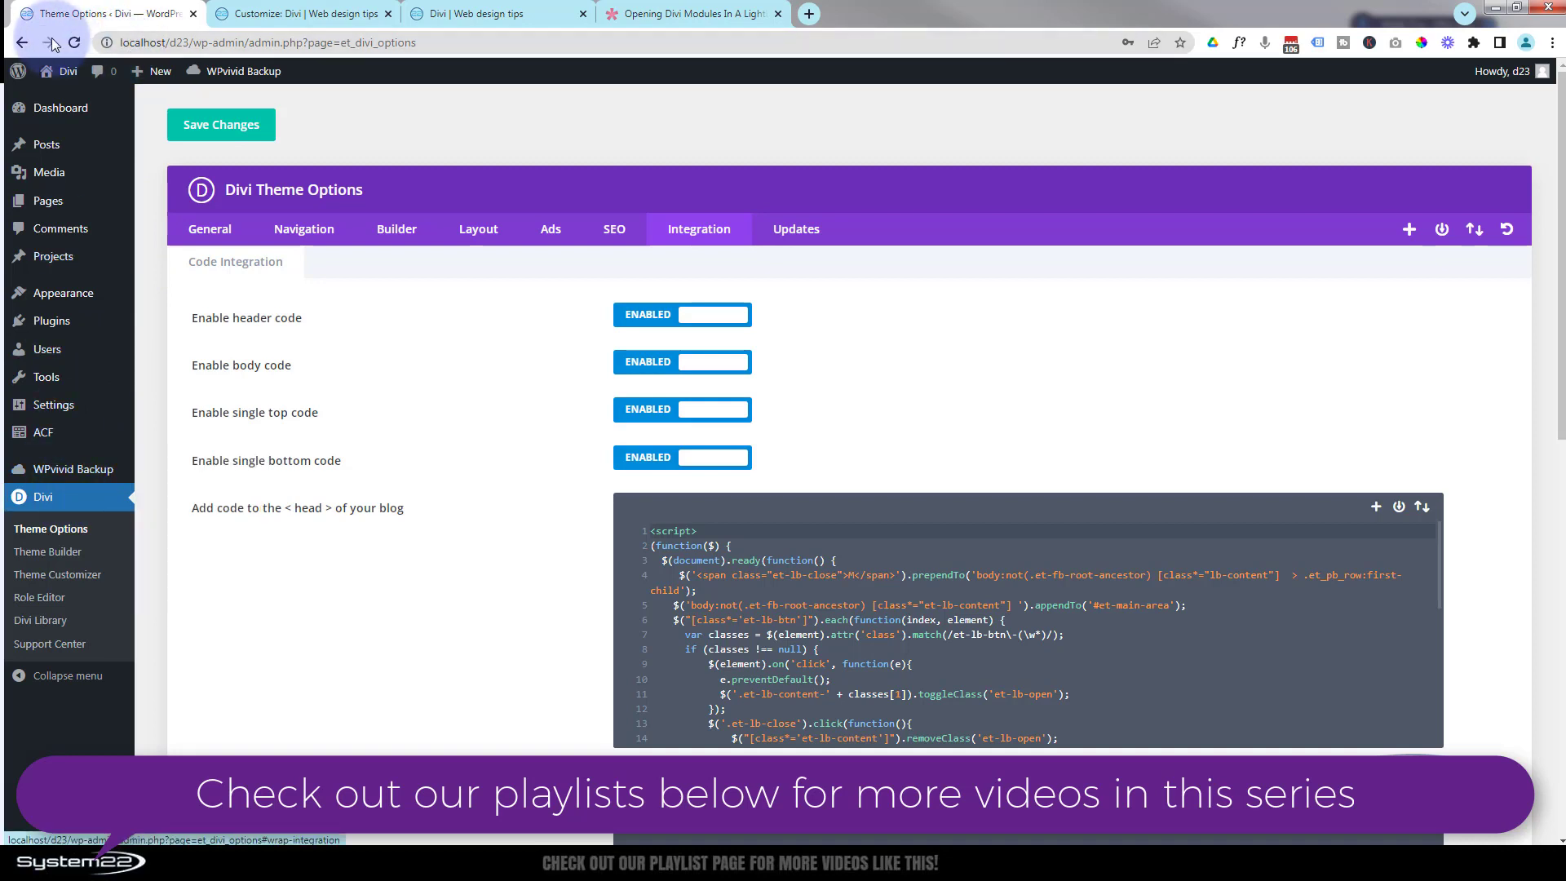
pyautogui.moveTo(62, 297)
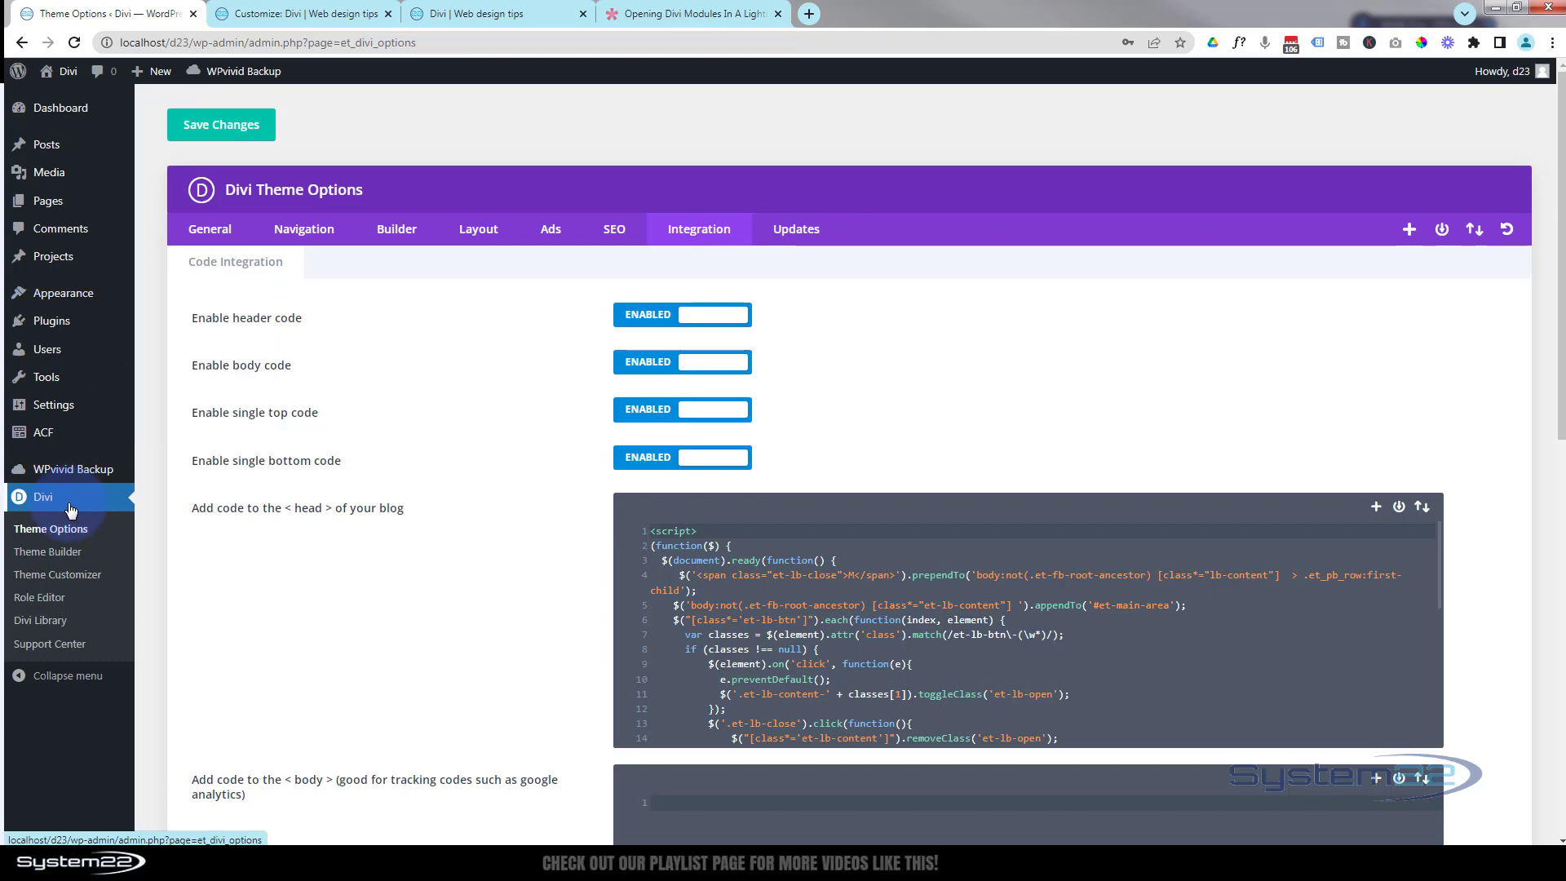
pyautogui.click(211, 231)
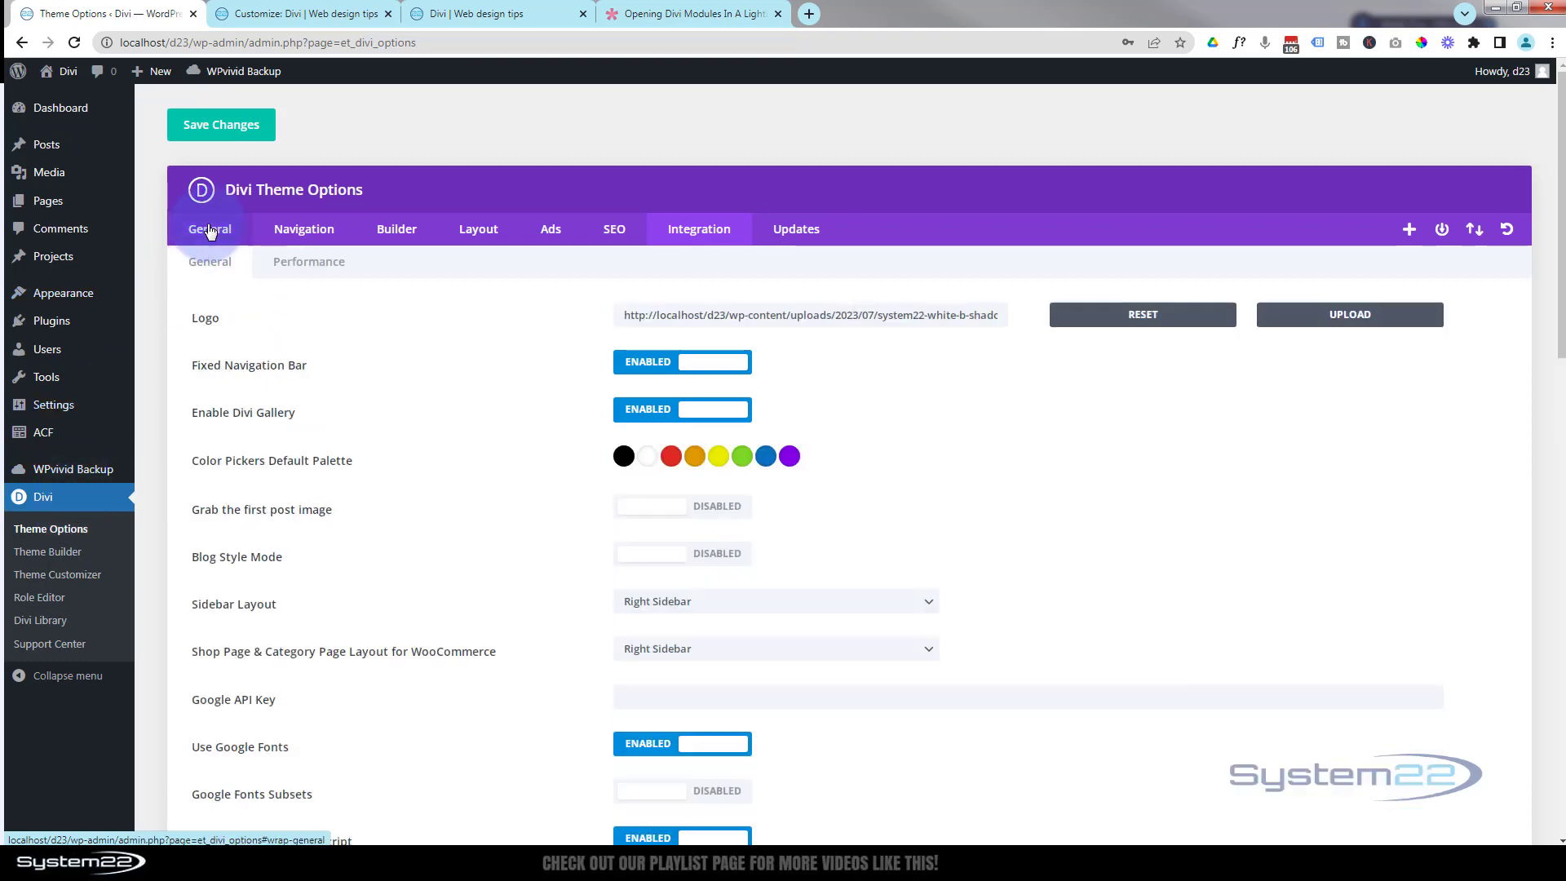
pyautogui.scroll(-9, 599, 412)
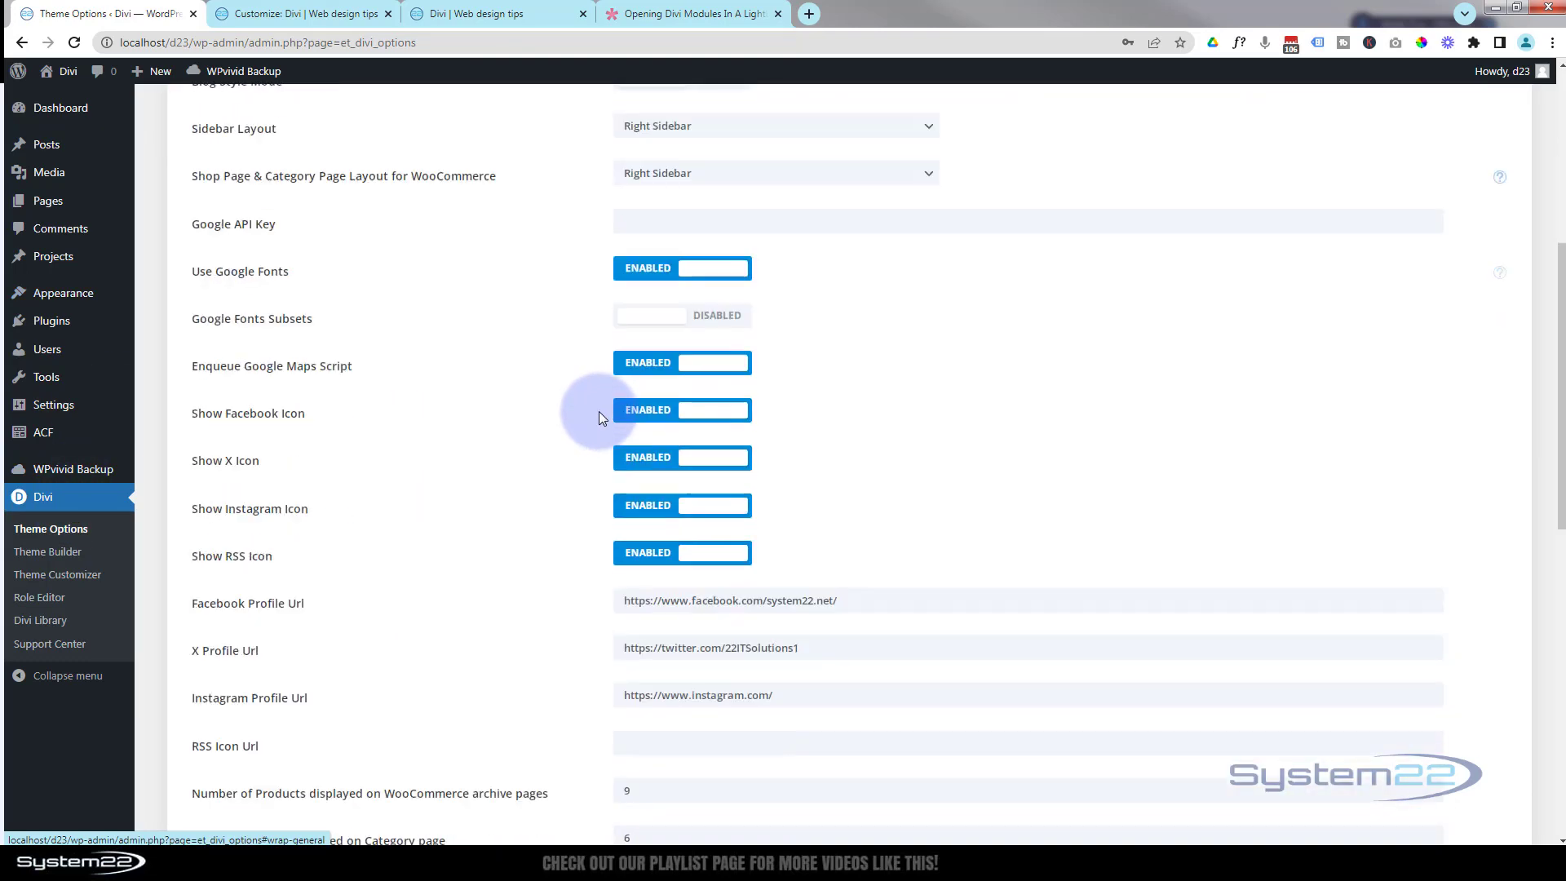
pyautogui.scroll(-8, 600, 410)
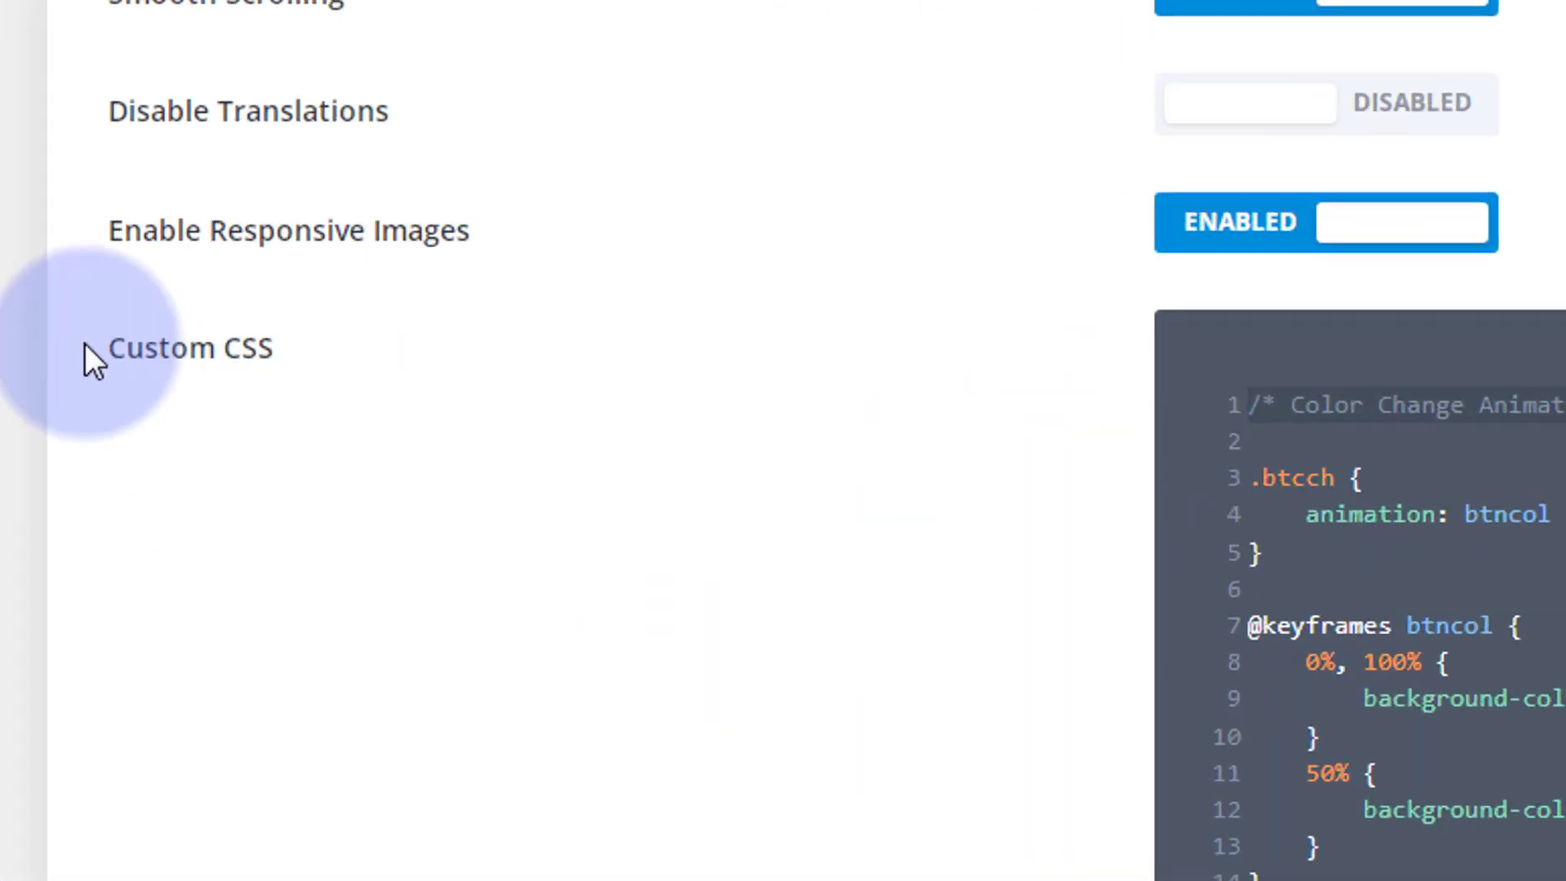
pyautogui.moveTo(106, 347); pyautogui.dragTo(1195, 337)
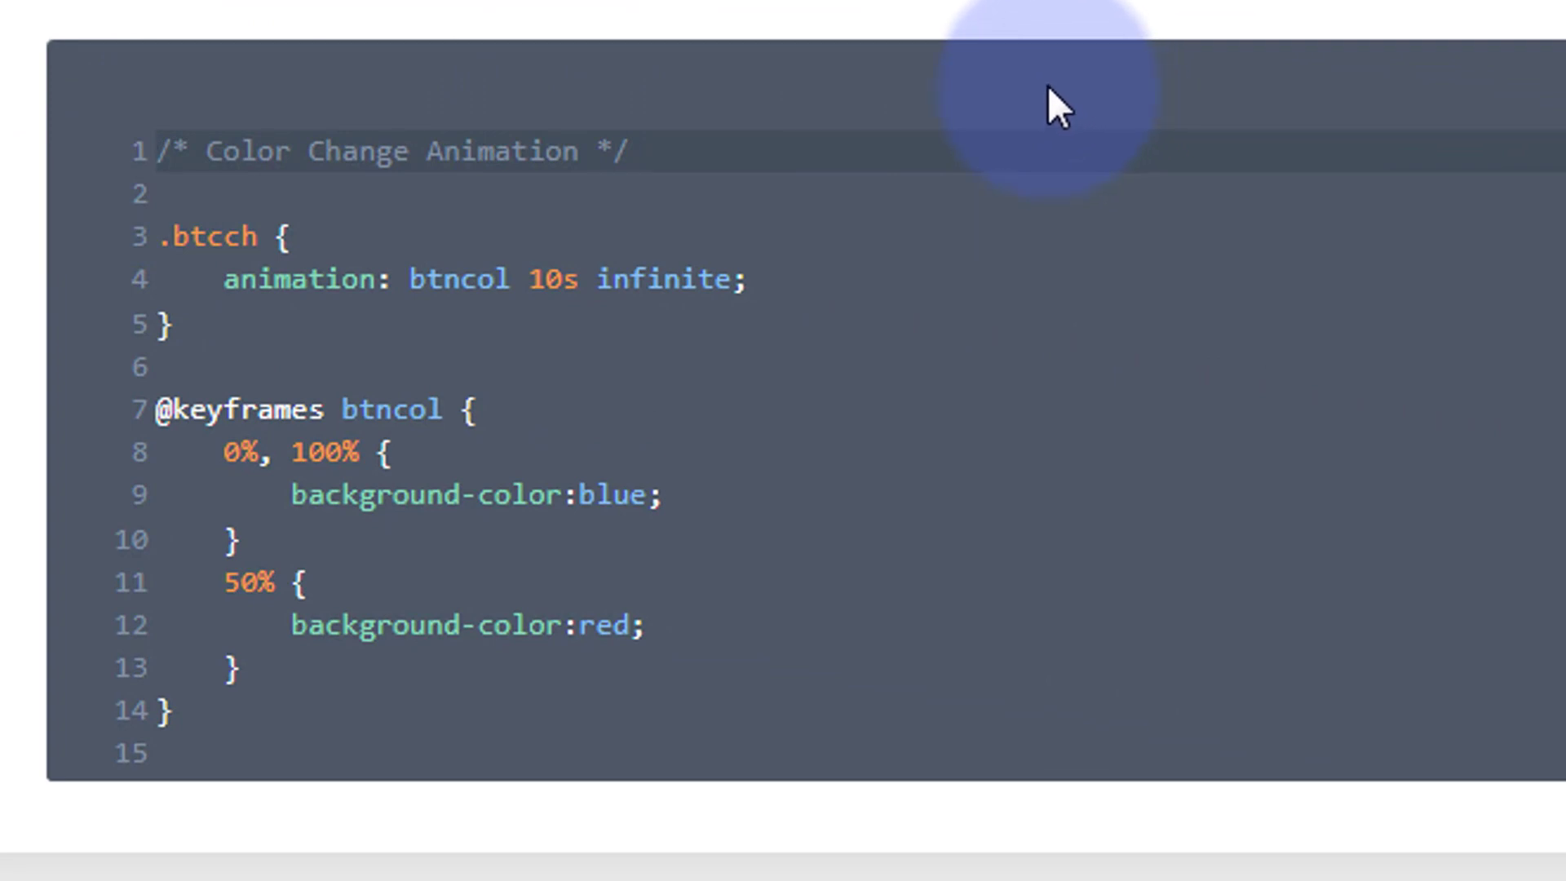
# Step: Add two blank lines above the existing Custom CSS and paste the copied lightbox CSS on line 1
pyautogui.press('Return')
pyautogui.press('Return')
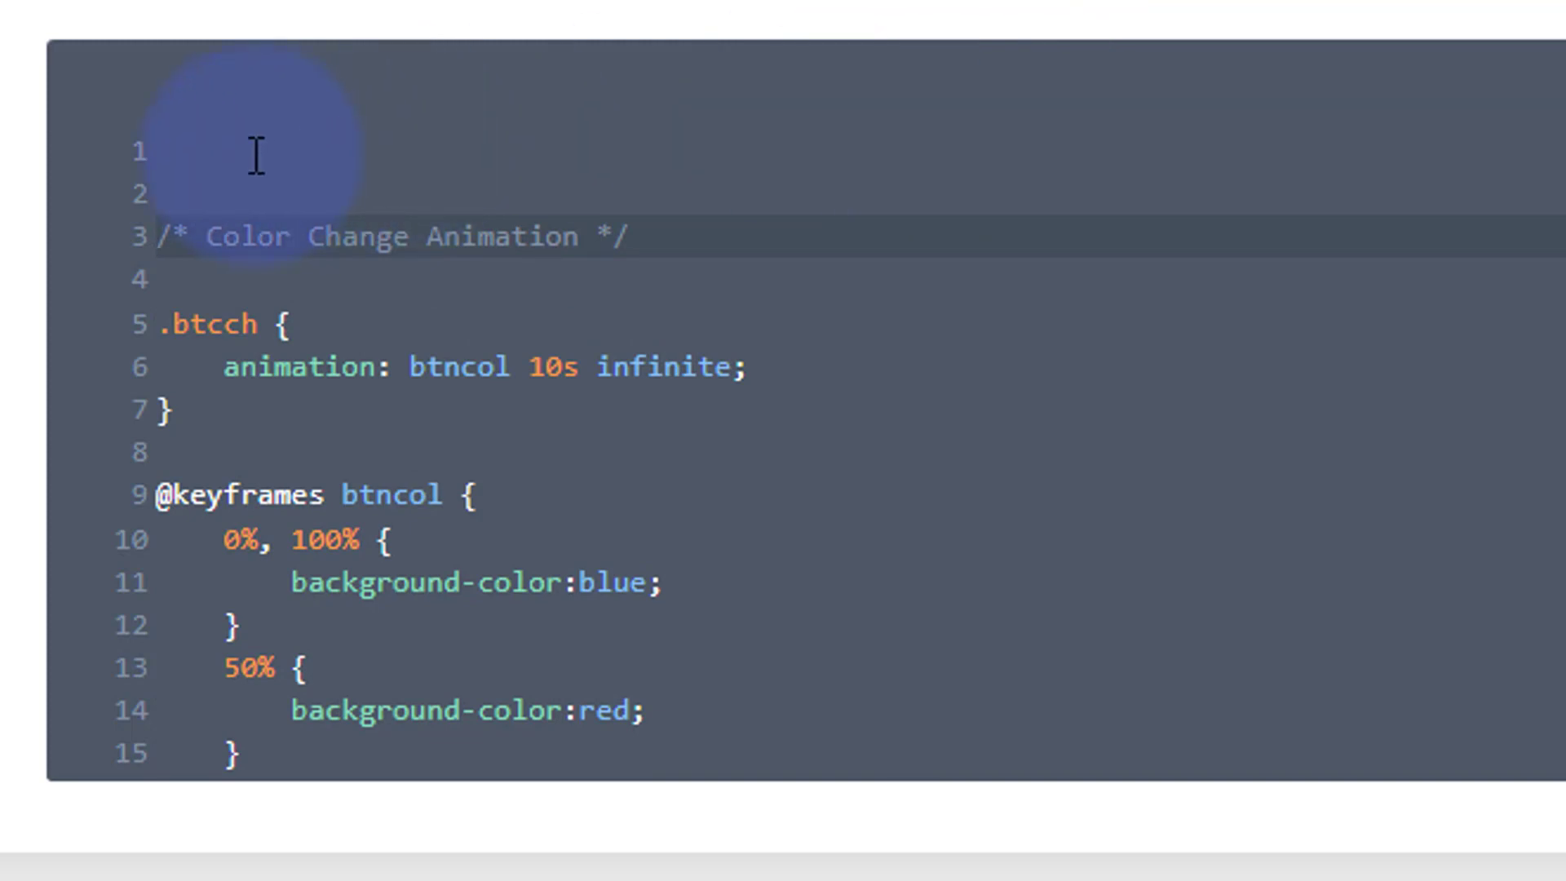
pyautogui.click(161, 148)
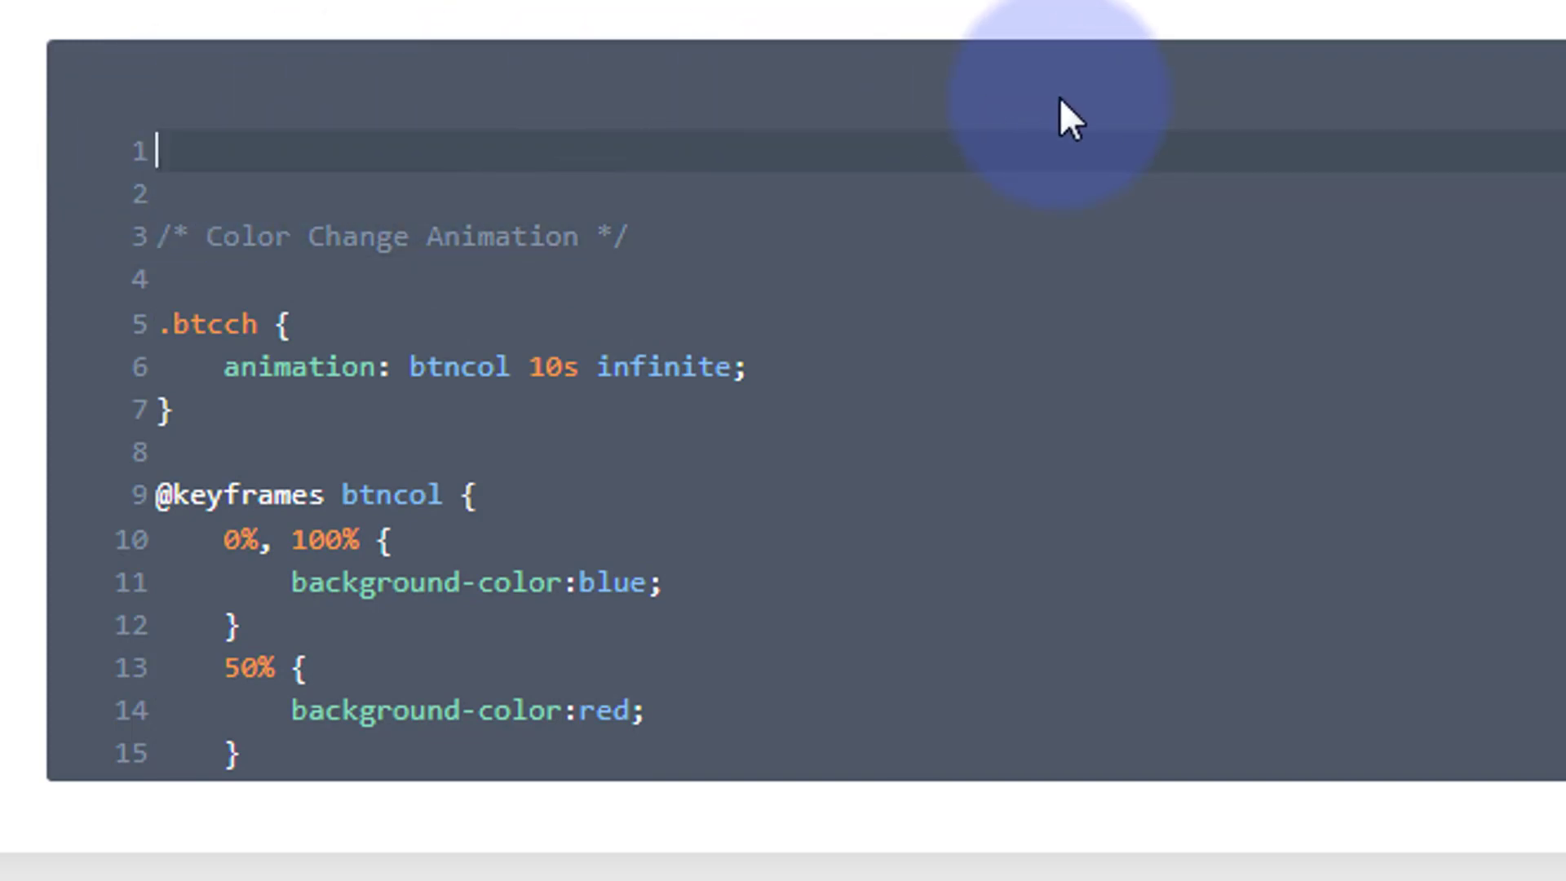
pyautogui.hotkey('ctrl', 'v')
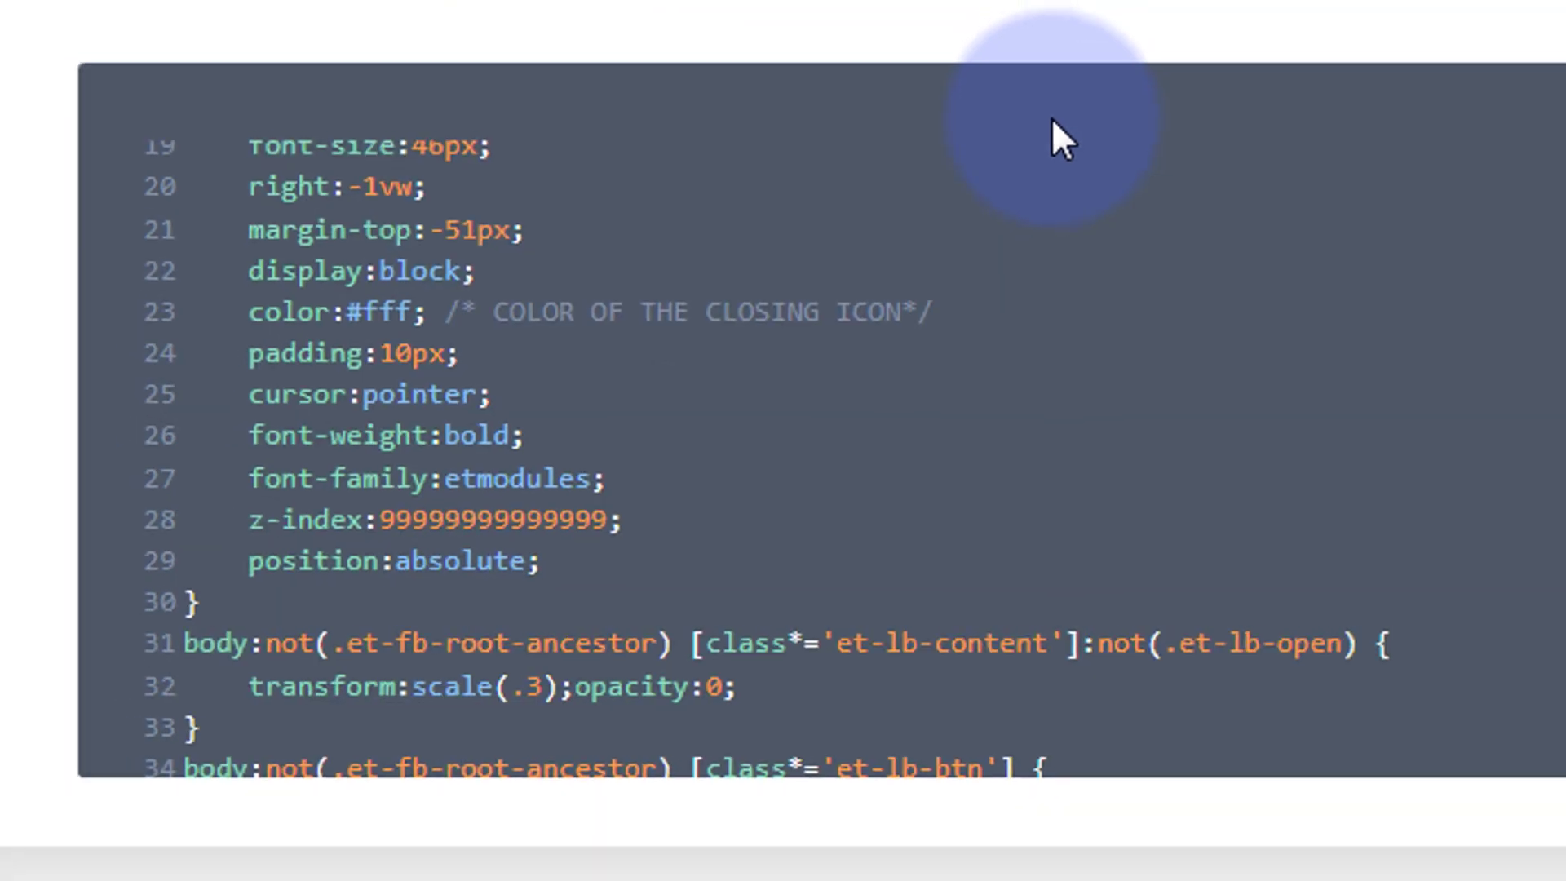
pyautogui.scroll(3, 918, 540)
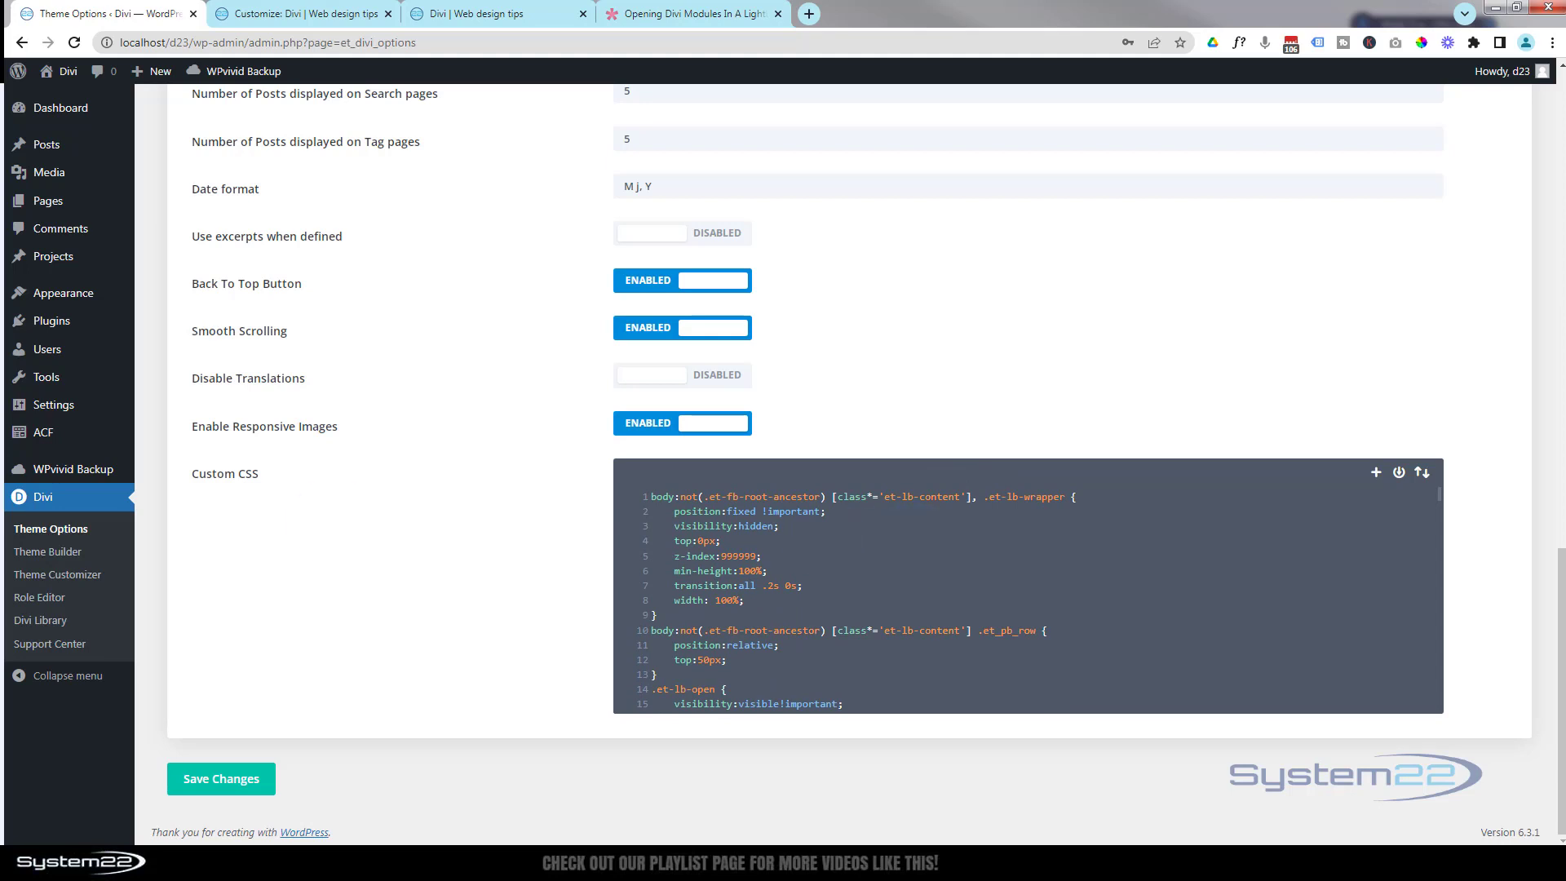
# Step: Add the comment "/* Popup Section */" on a new line above the pasted lightbox CSS
pyautogui.click(652, 497)
pyautogui.press('Return')
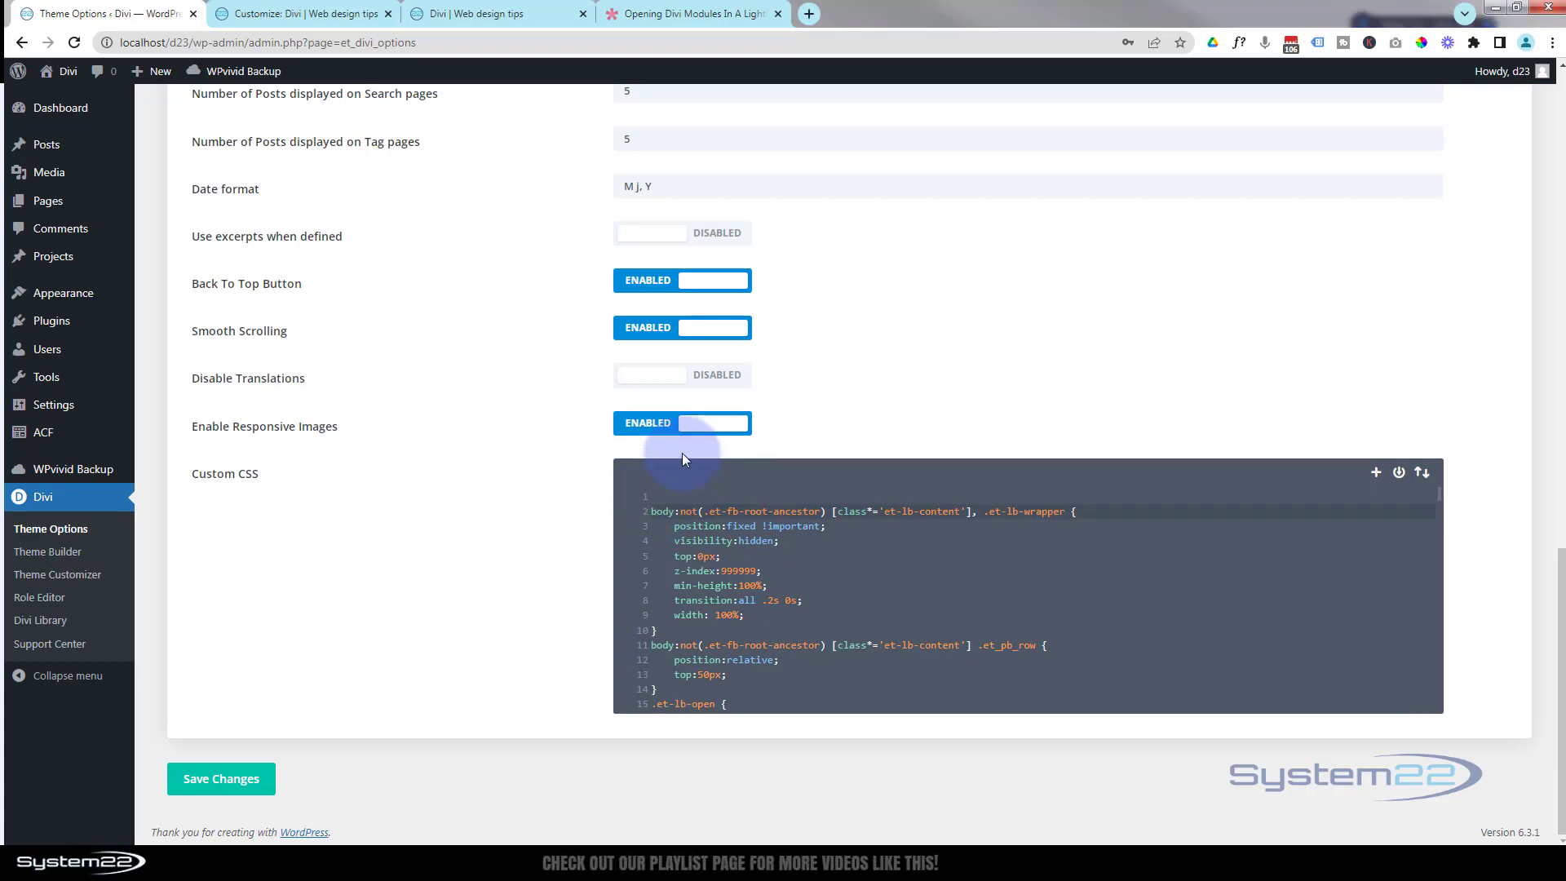
pyautogui.click(656, 494)
pyautogui.write('/* Popup Section */')
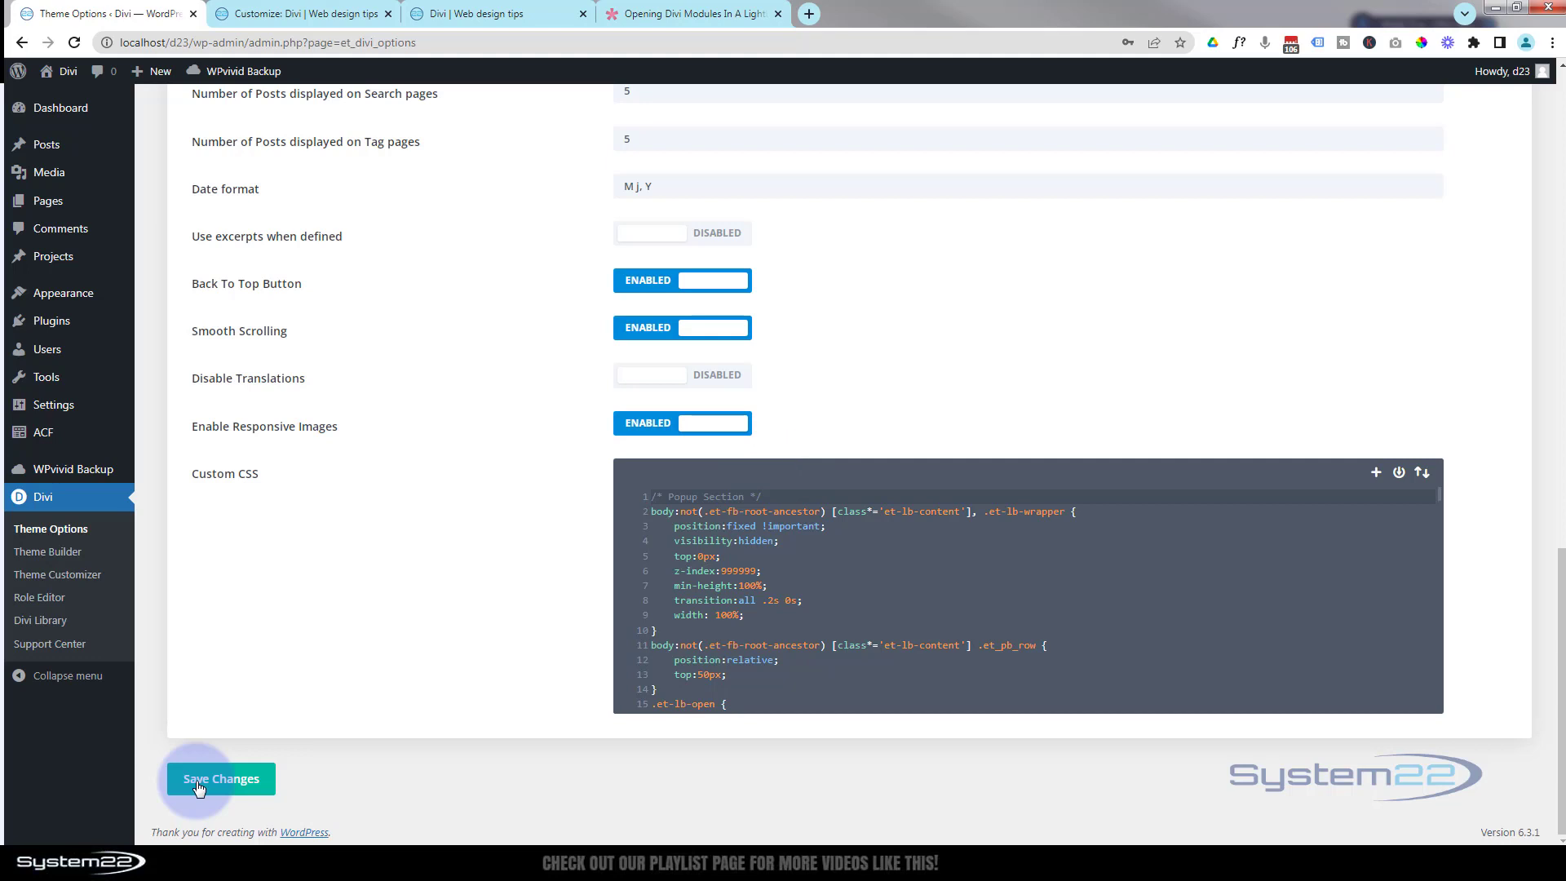
# Step: Copy the complete JavaScript block for the head section from the lightbox article and return to Divi Theme Options
pyautogui.click(655, 14)
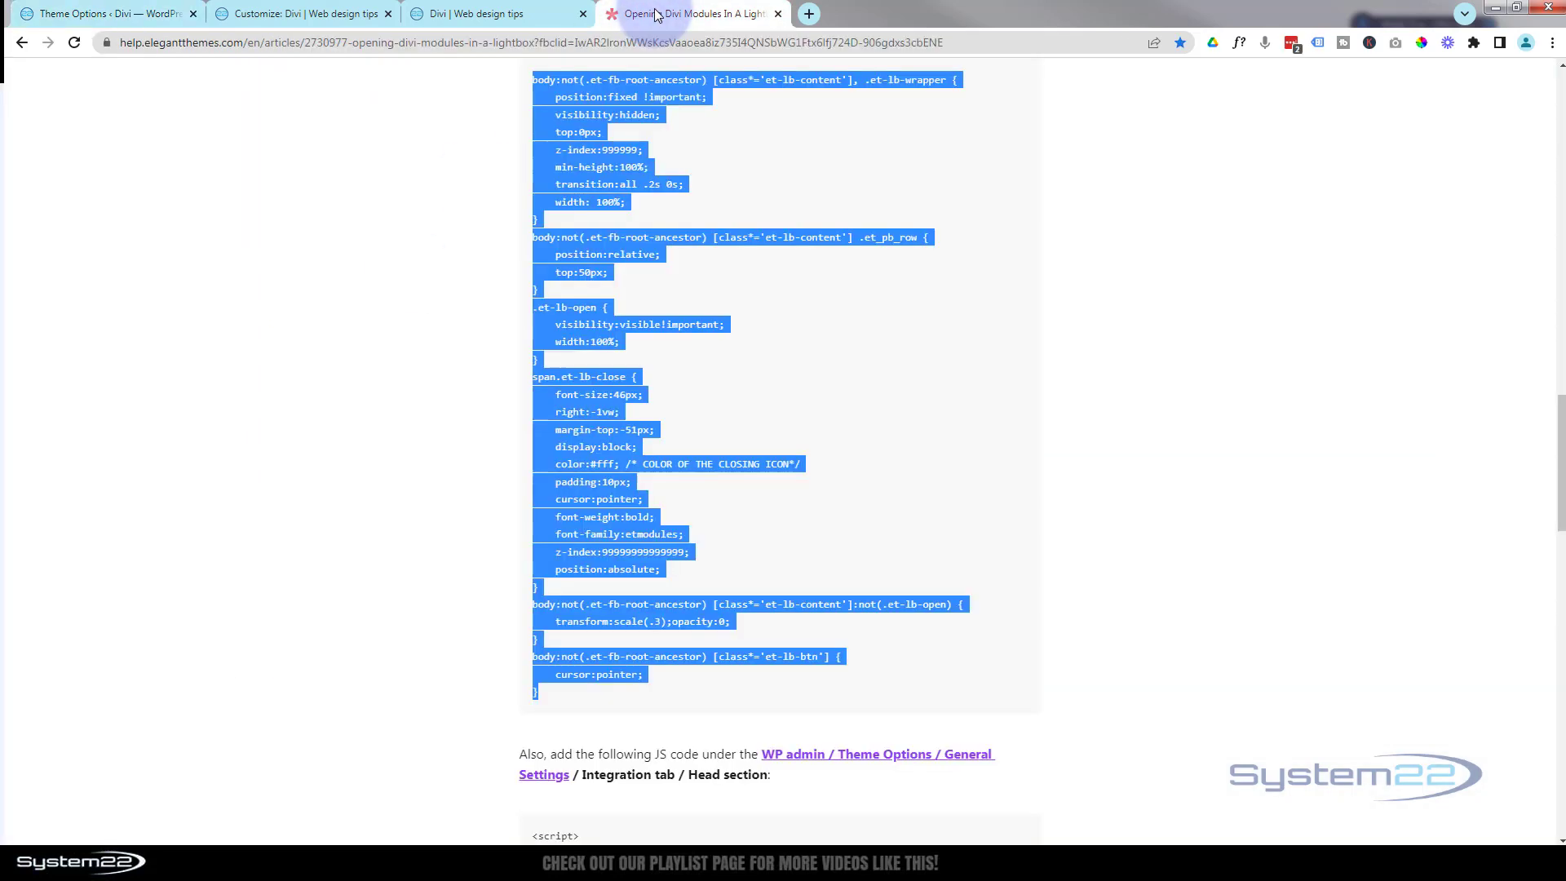
pyautogui.click(1236, 424)
pyautogui.scroll(-7, 1235, 423)
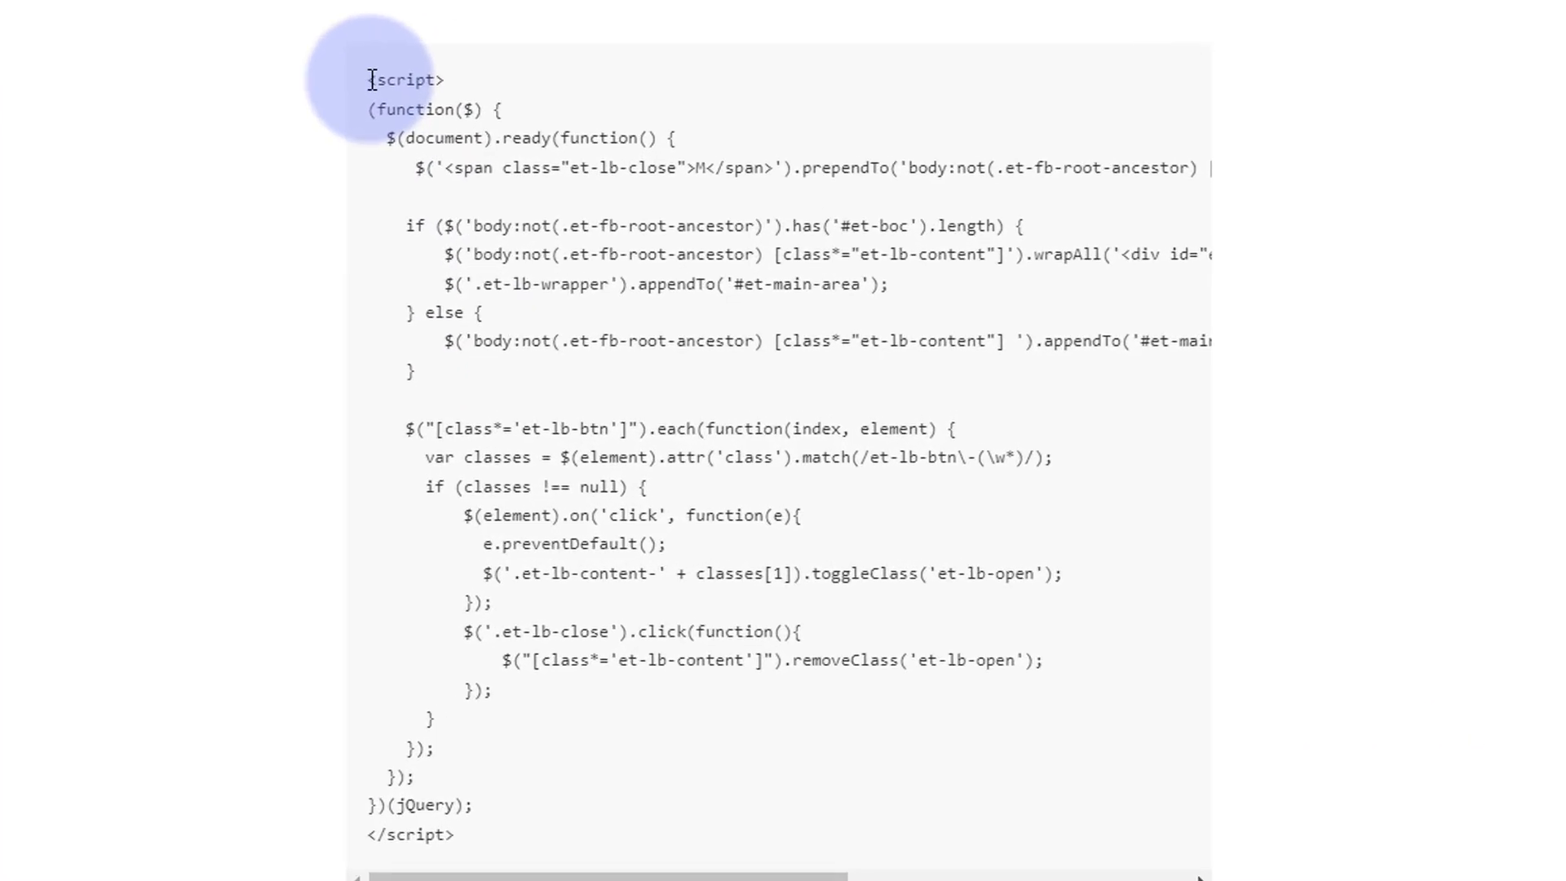
pyautogui.moveTo(372, 79); pyautogui.dragTo(482, 848)
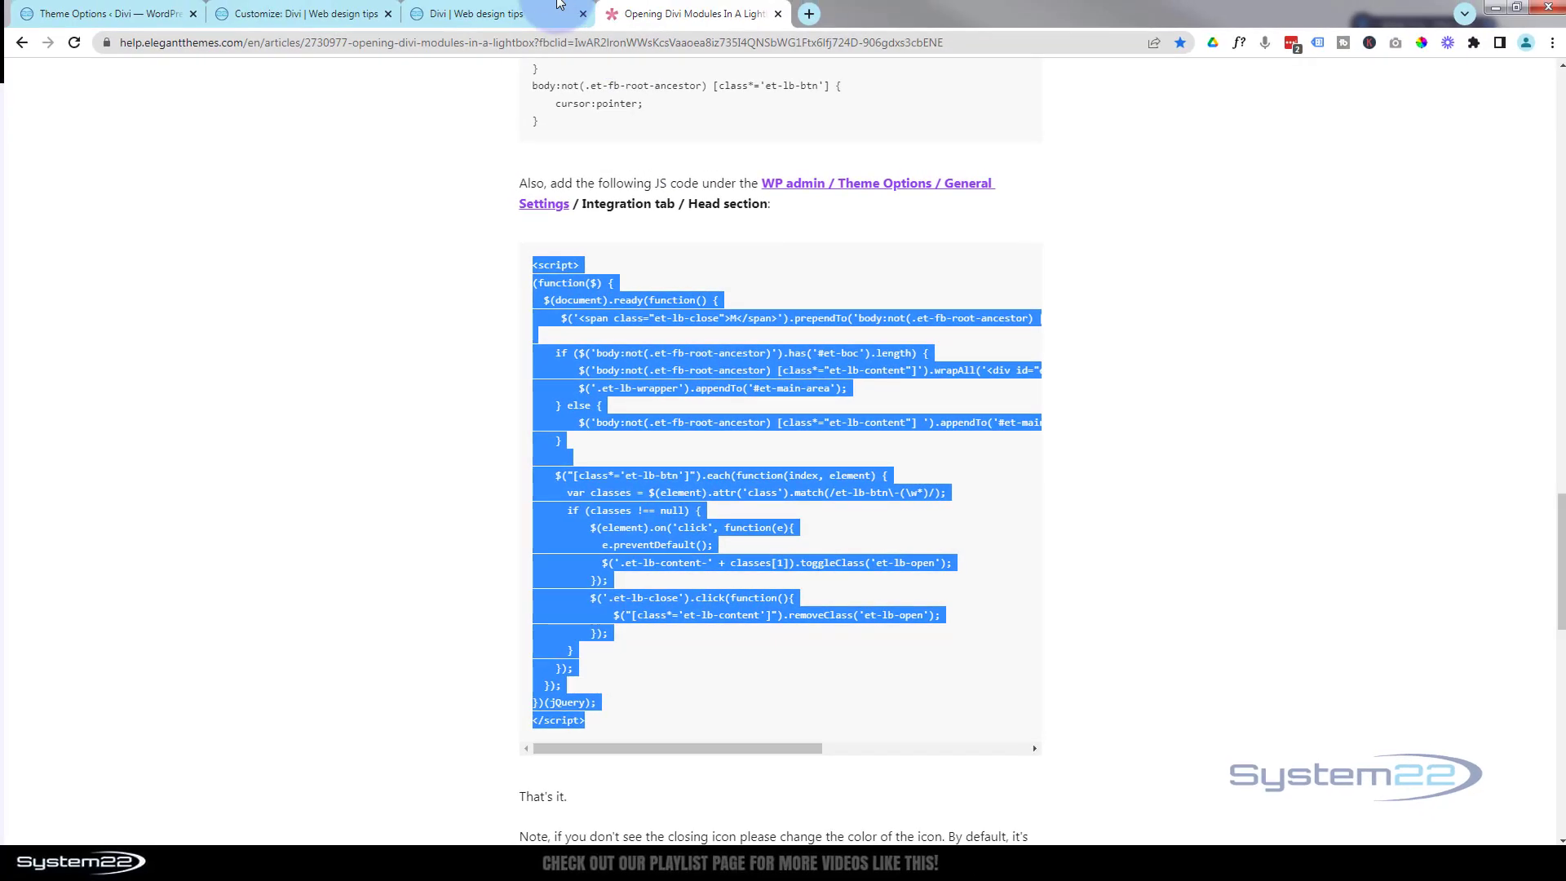
pyautogui.click(100, 14)
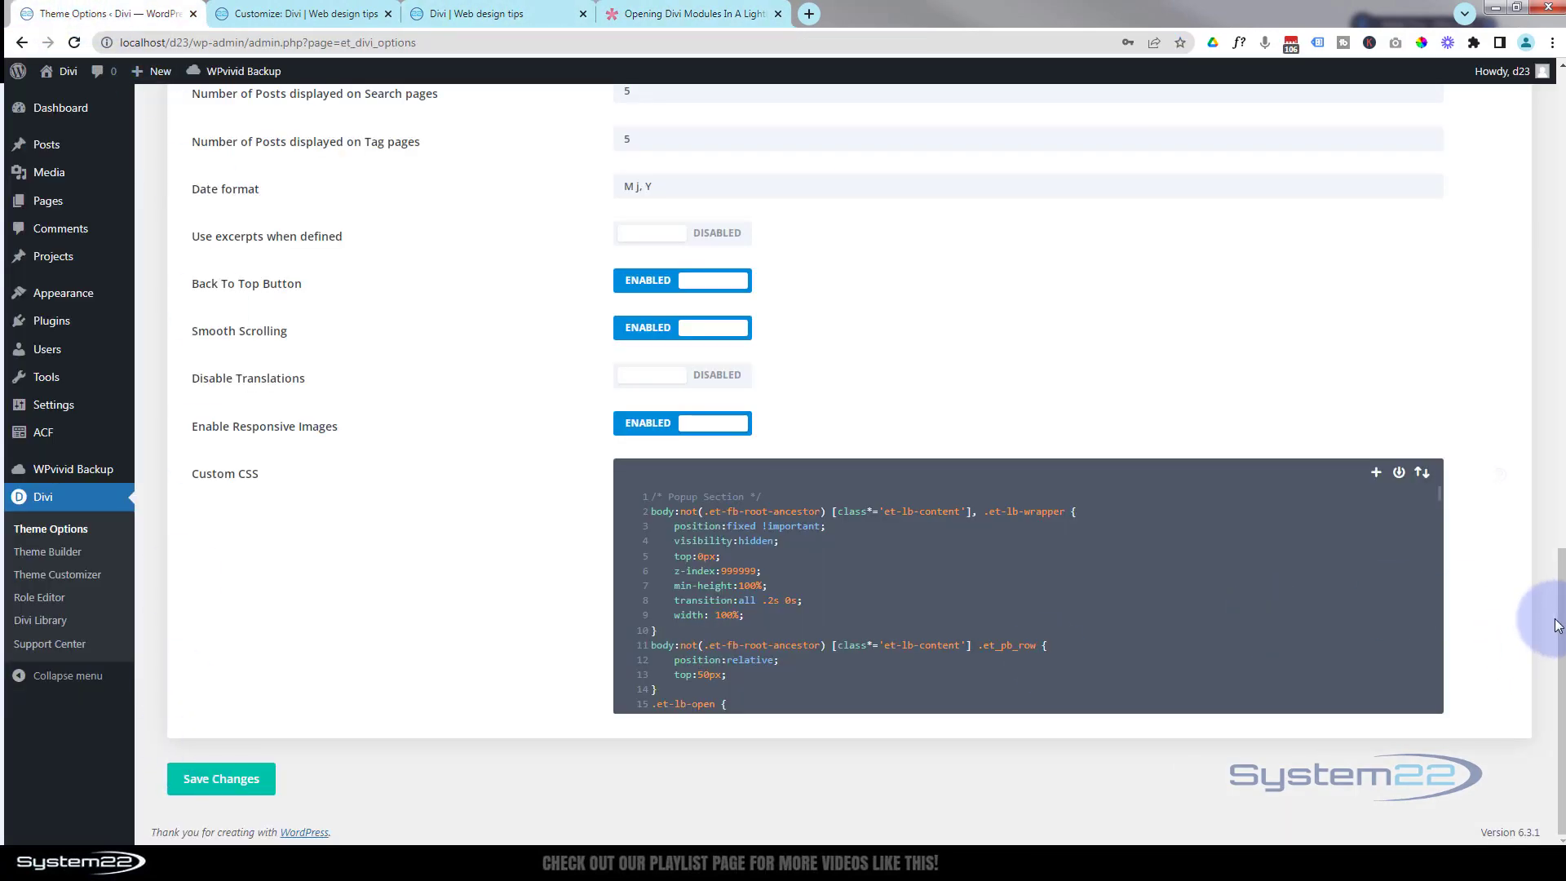
# Step: Paste the copied lightbox JavaScript above the existing script in the Integration settings' head code, with two blank lines inserted first, and save the changes
pyautogui.moveTo(1562, 635); pyautogui.dragTo(1559, 173)
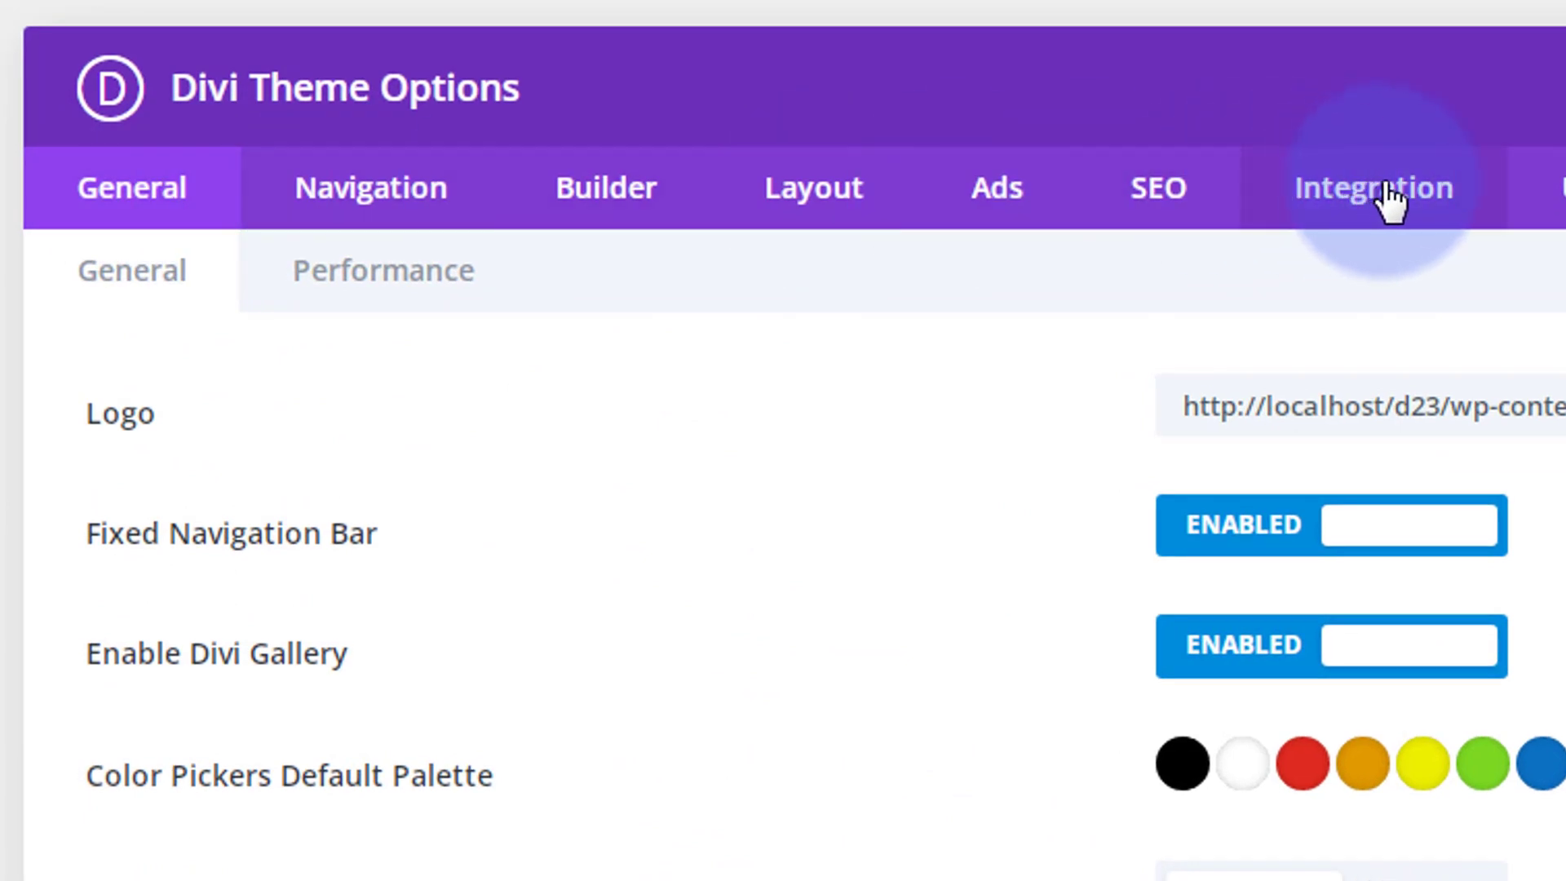
pyautogui.click(1234, 167)
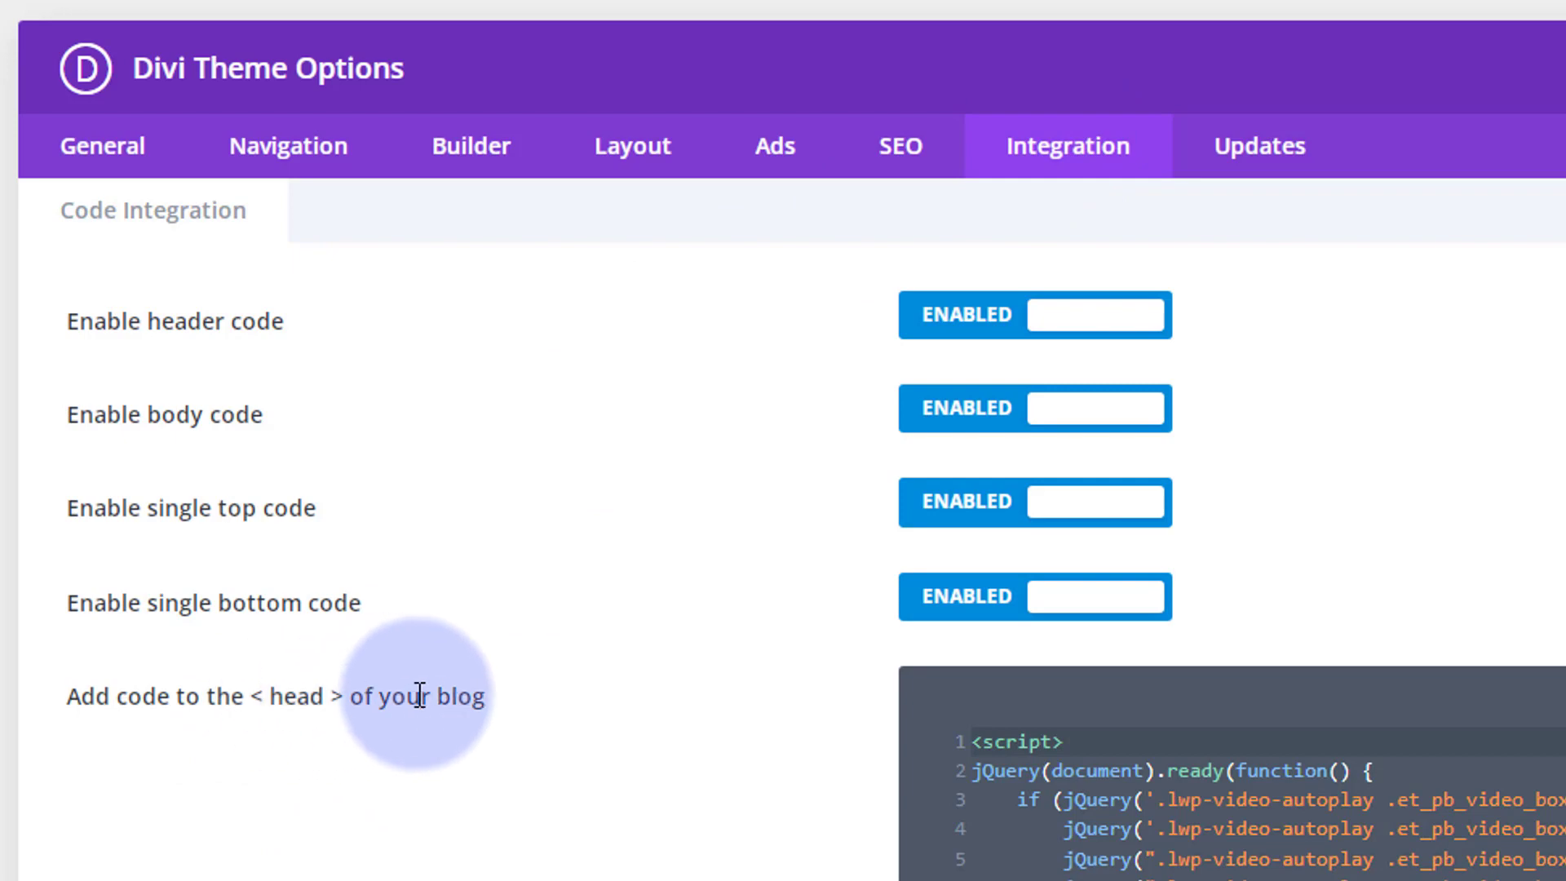
pyautogui.scroll(-3, 605, 531)
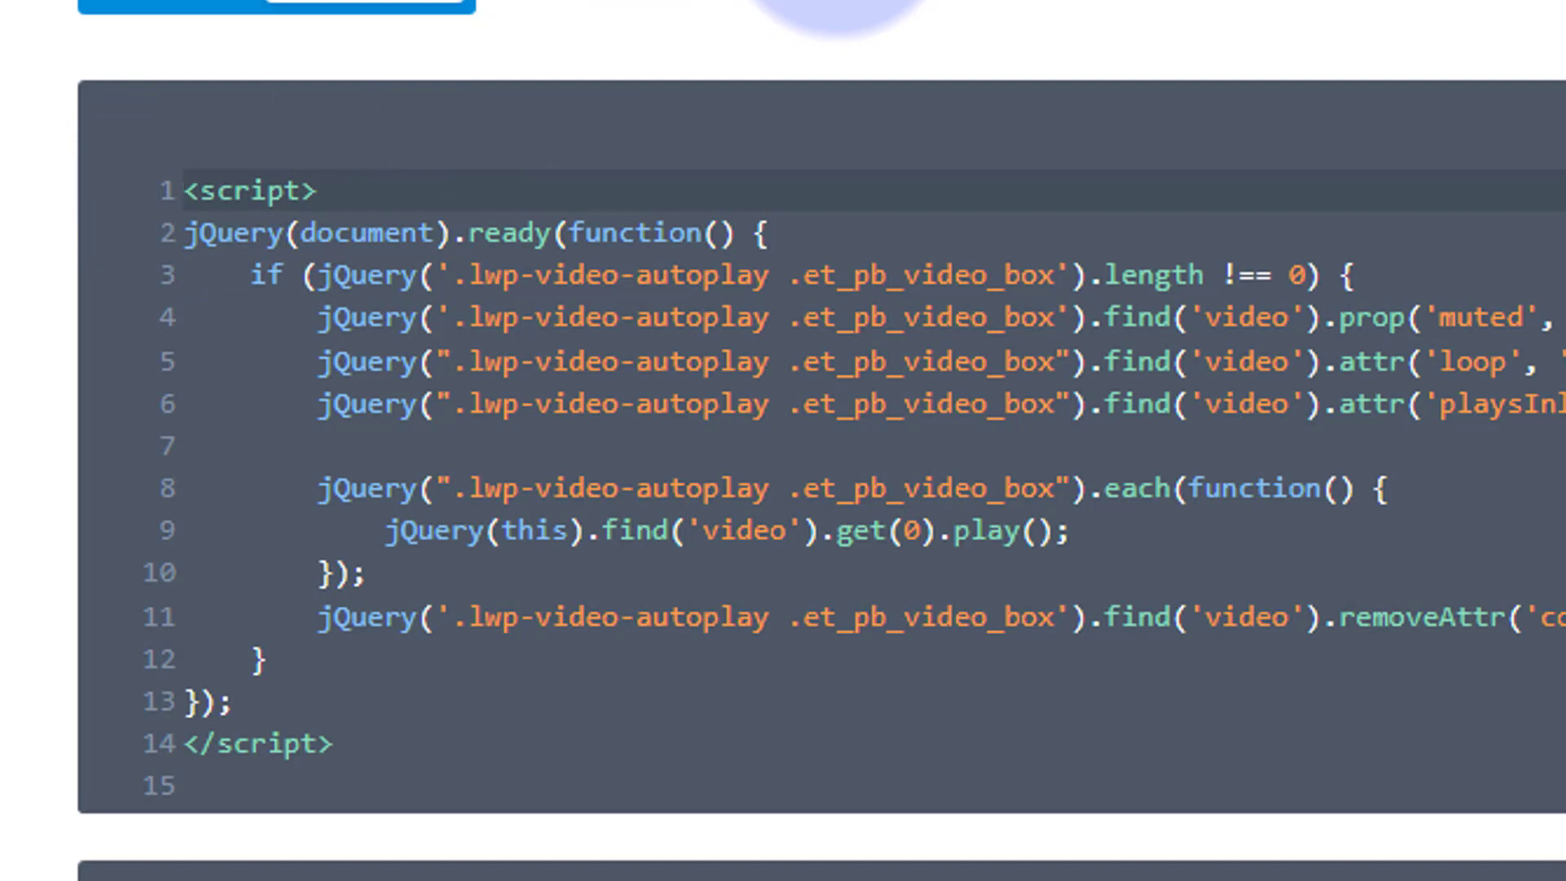
pyautogui.press('Return')
pyautogui.press('Return')
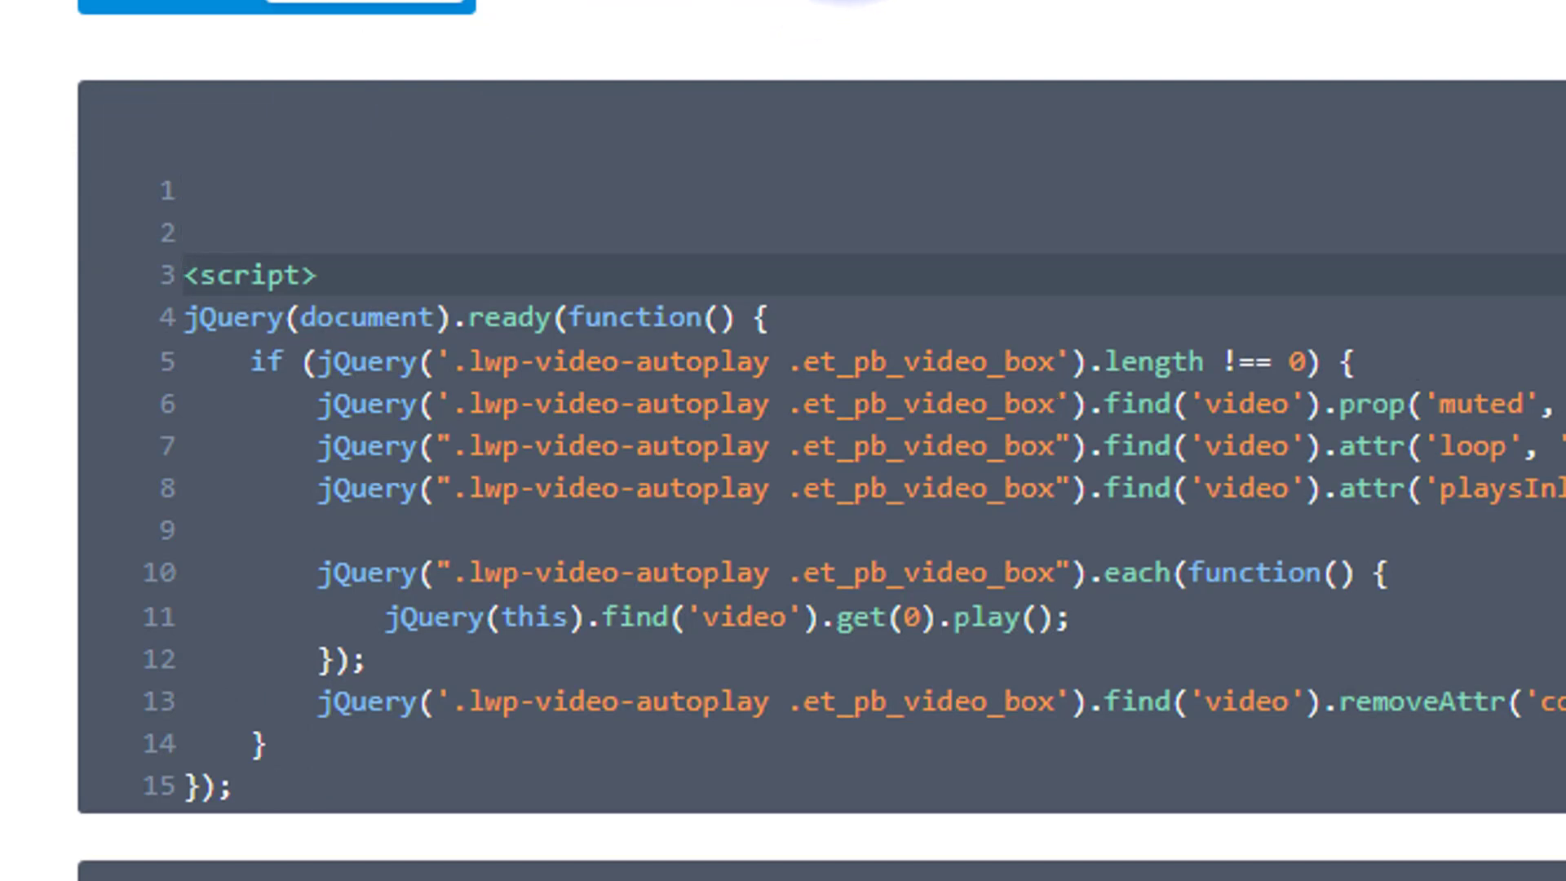
pyautogui.click(205, 184)
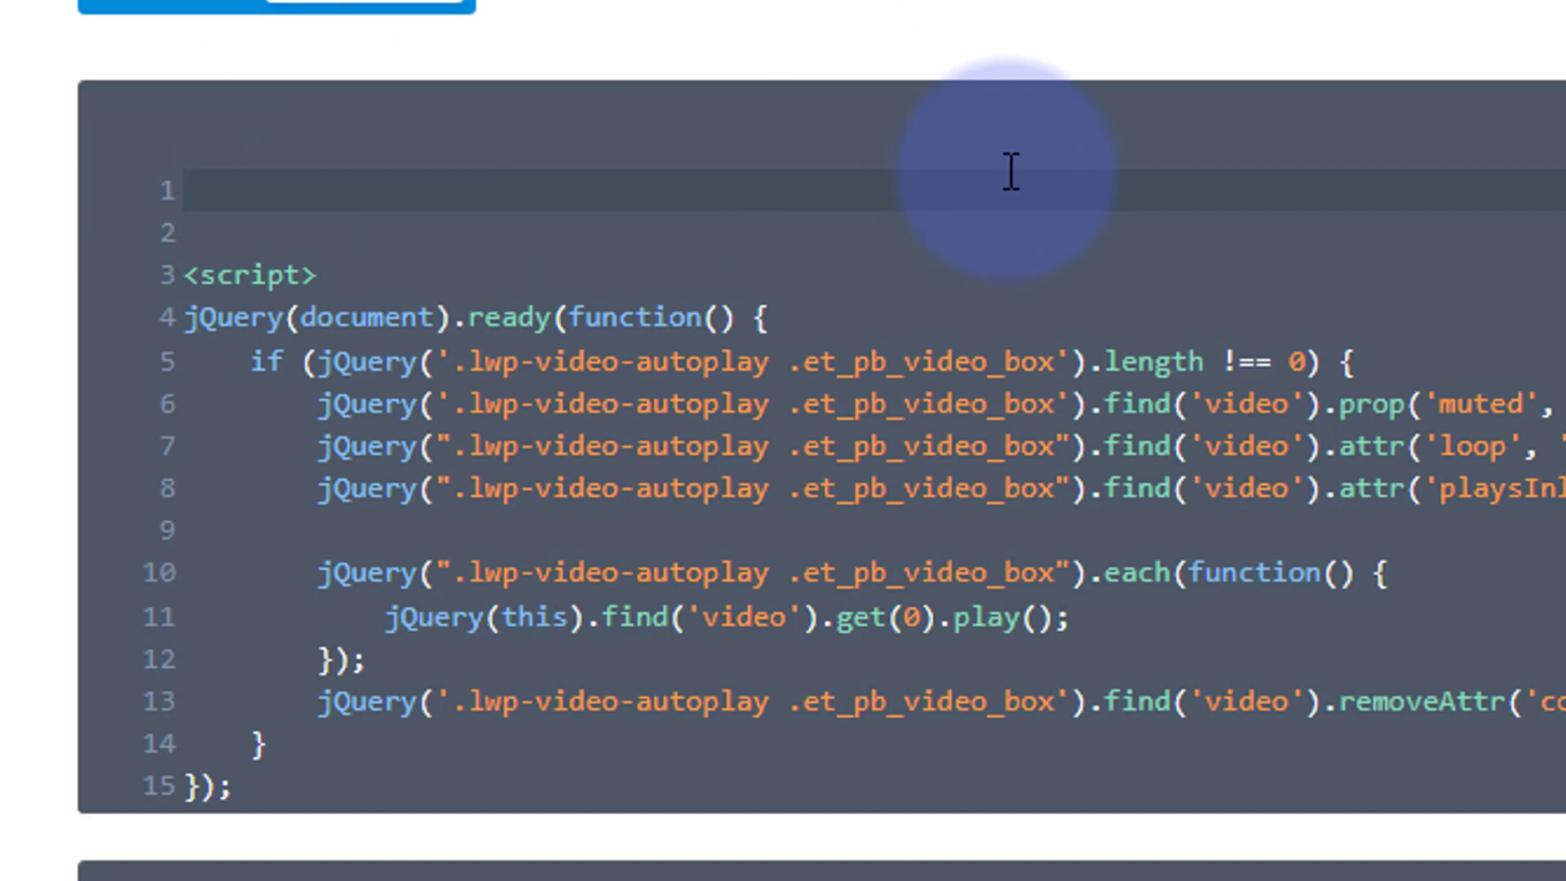
pyautogui.hotkey('ctrl', 'v')
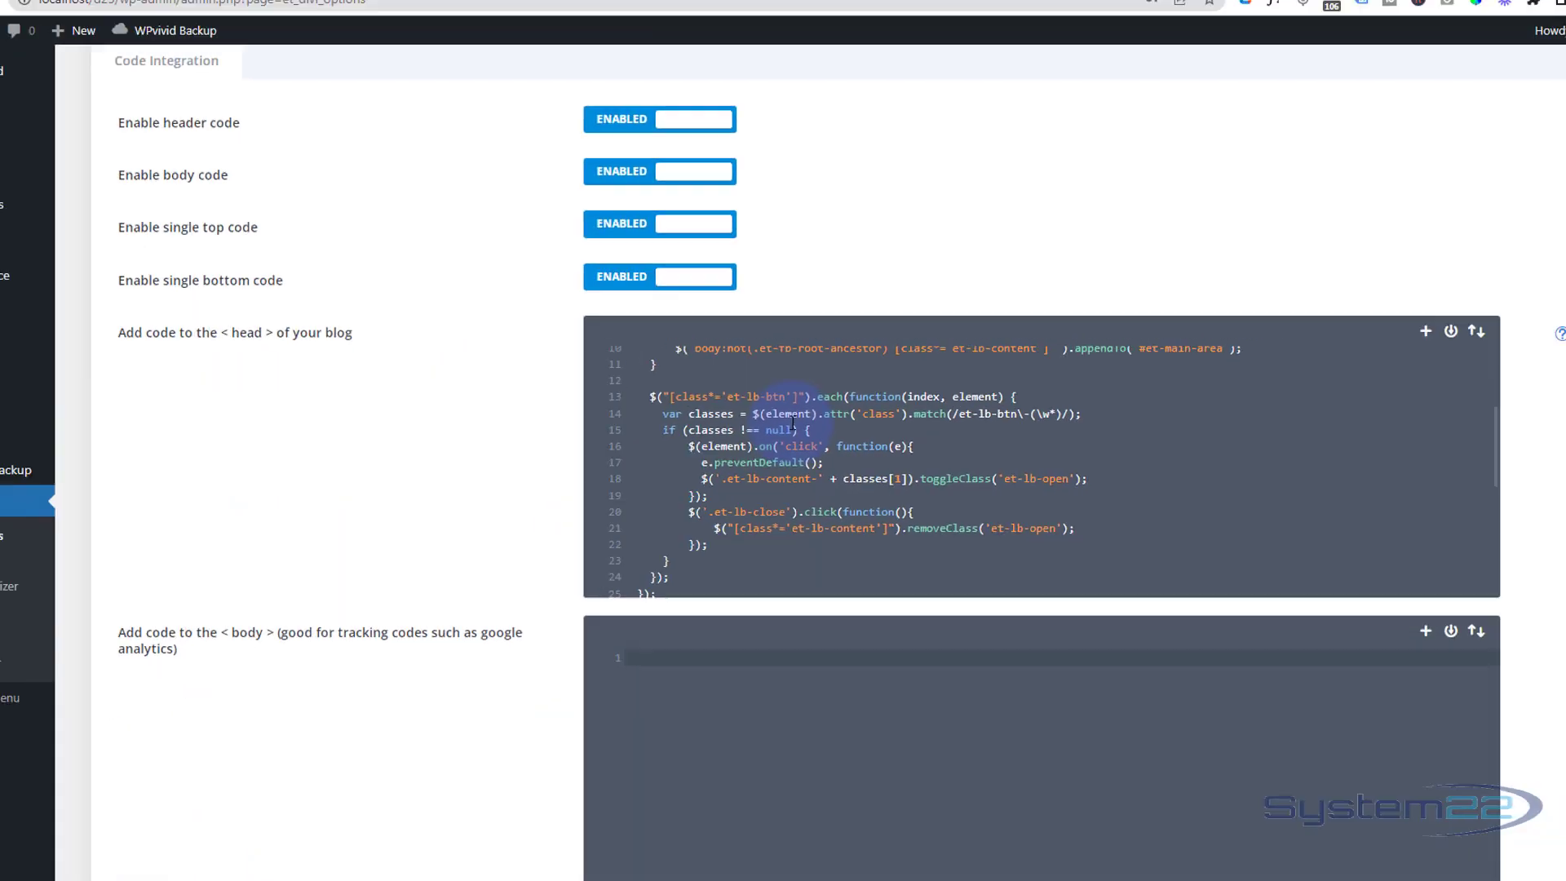
pyautogui.scroll(3, 624, 342)
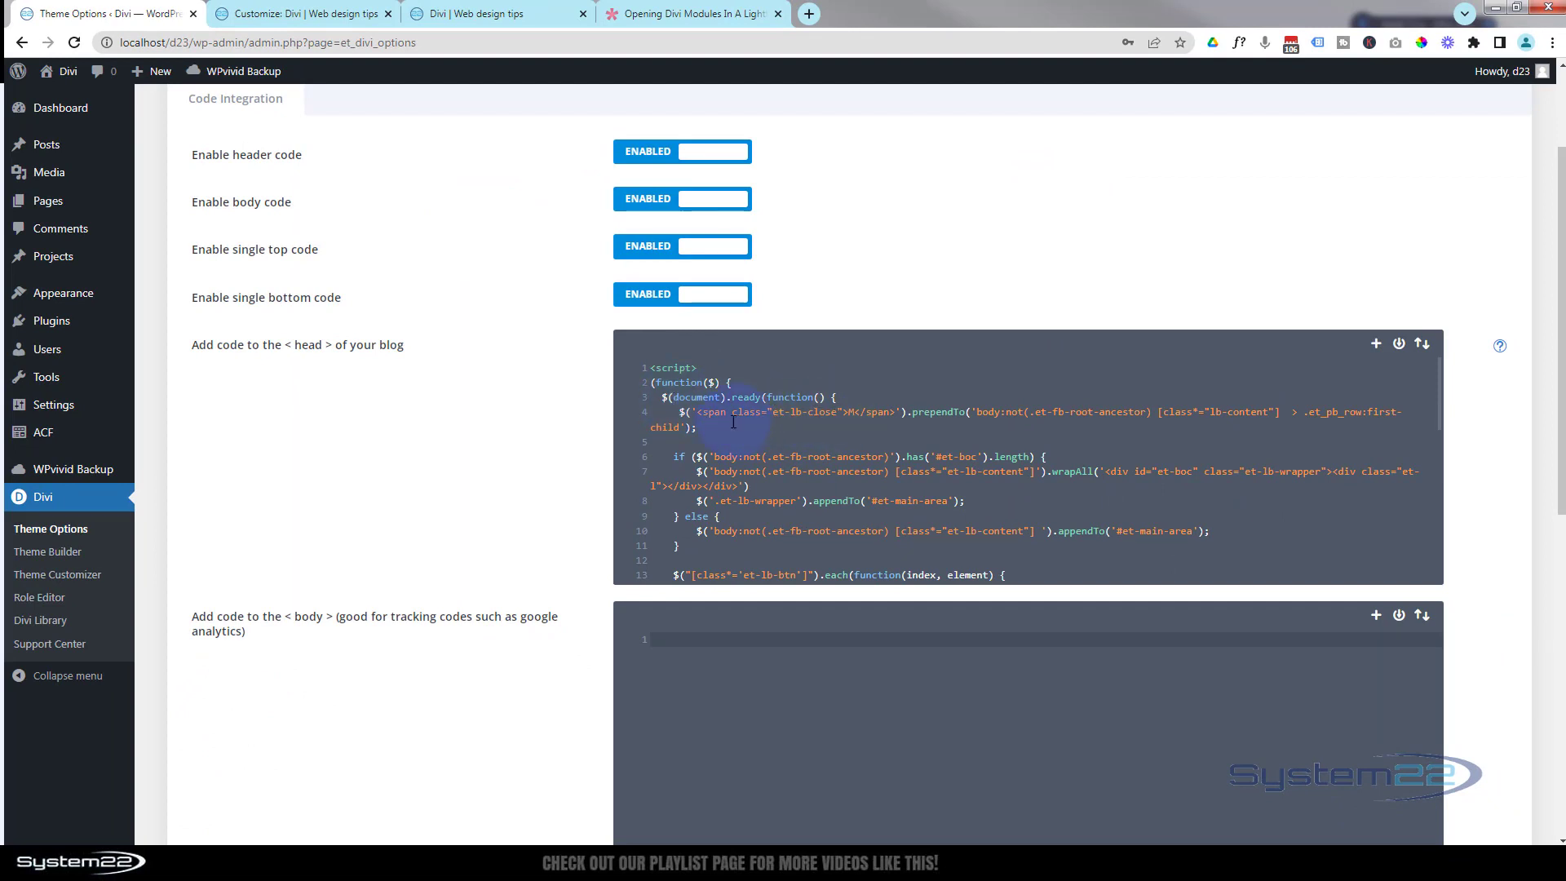
pyautogui.scroll(2, 541, 426)
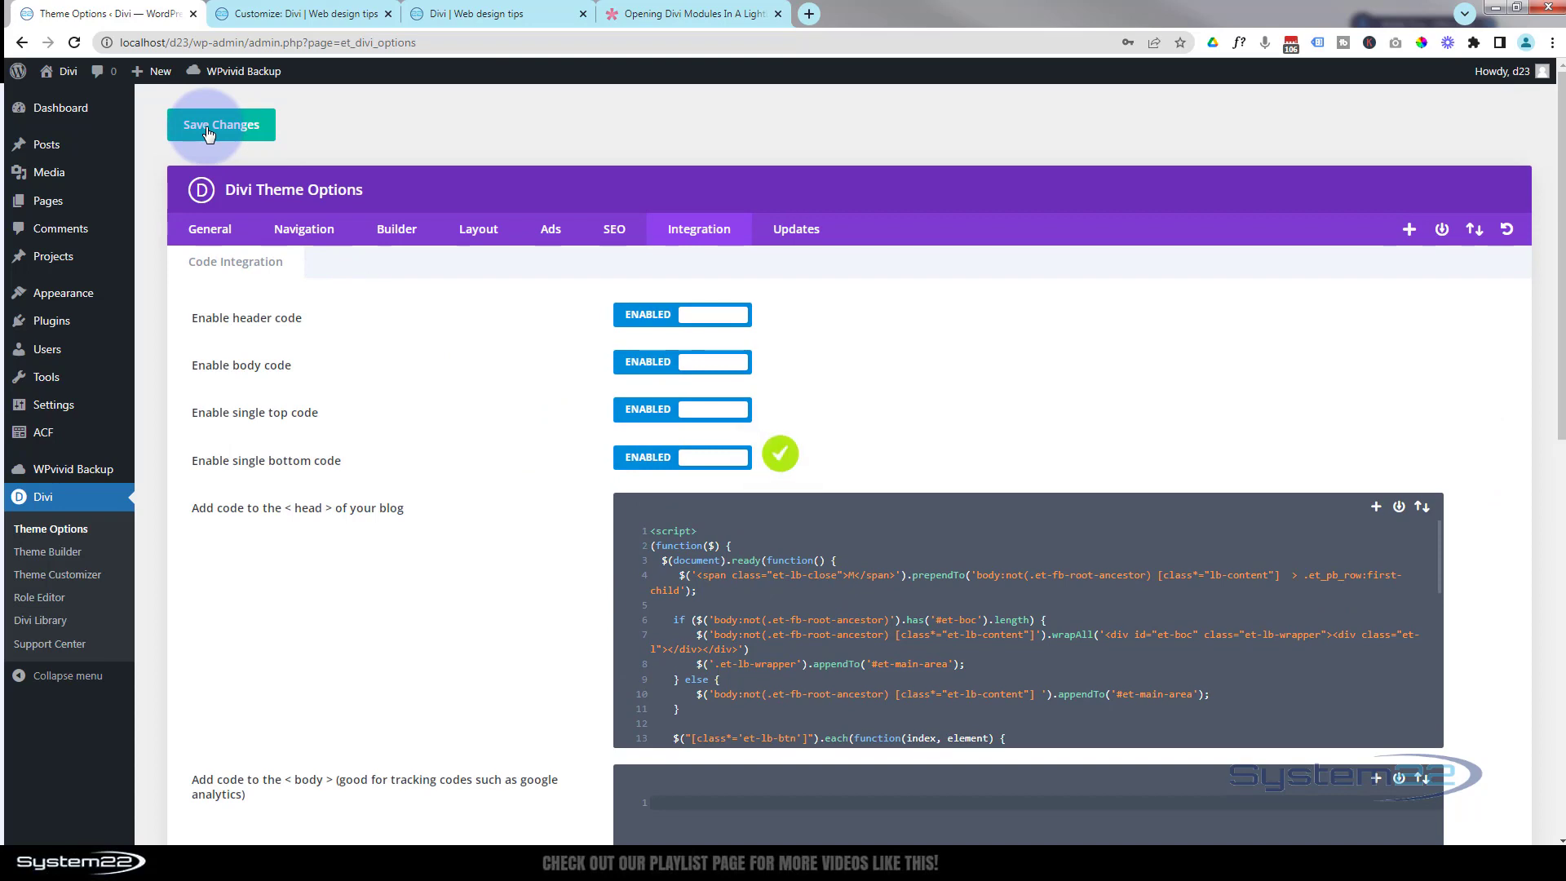
# Step: Return to the lightbox article and look up the CSS class name to assign to the popup content section
pyautogui.click(666, 14)
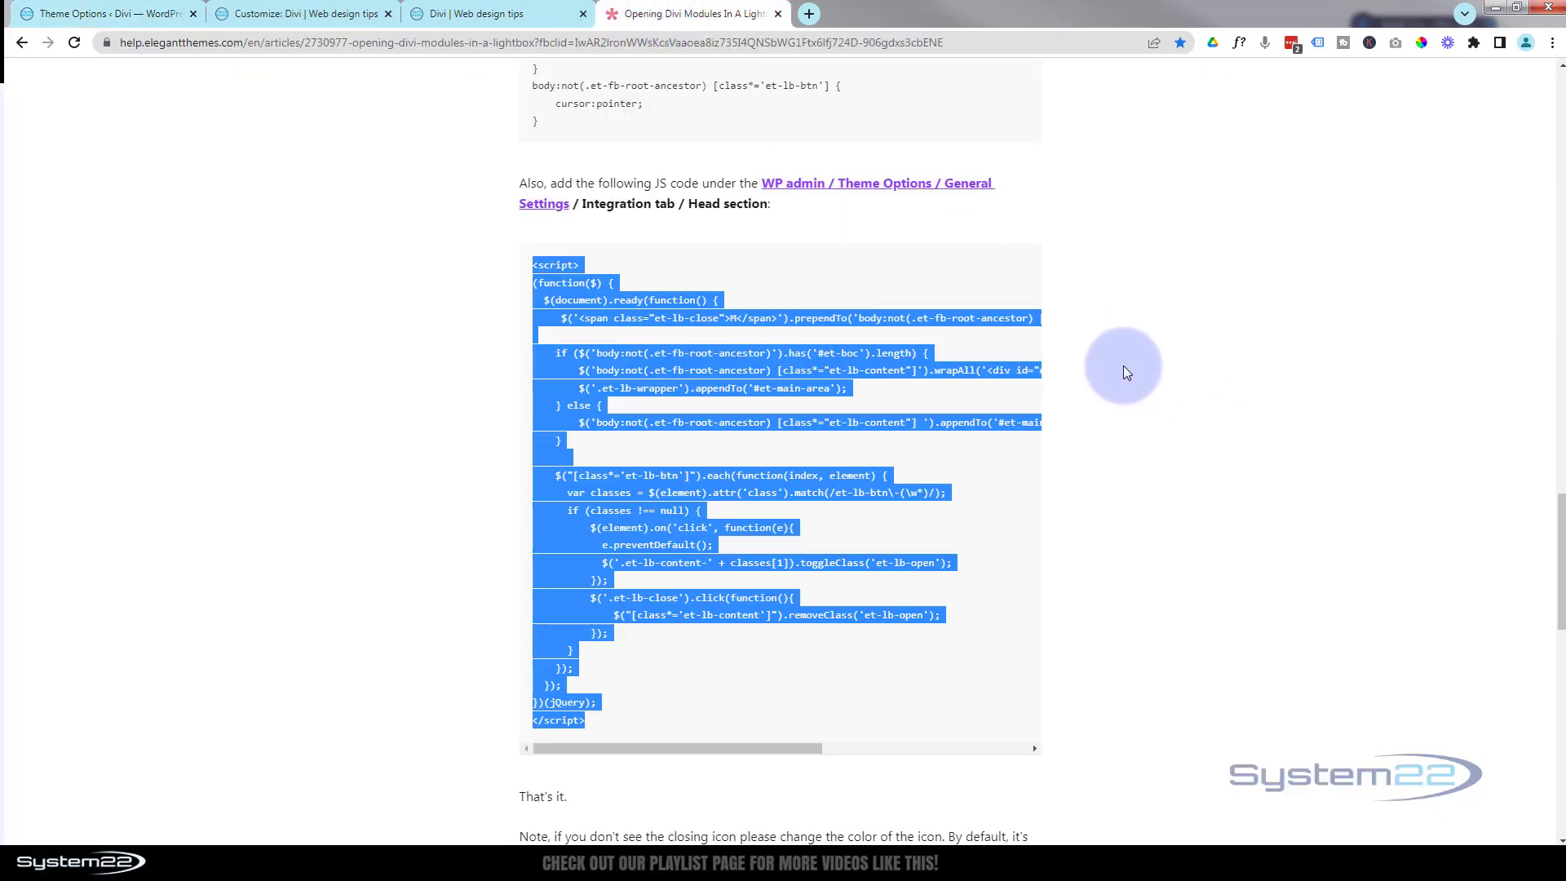
pyautogui.scroll(8, 1126, 372)
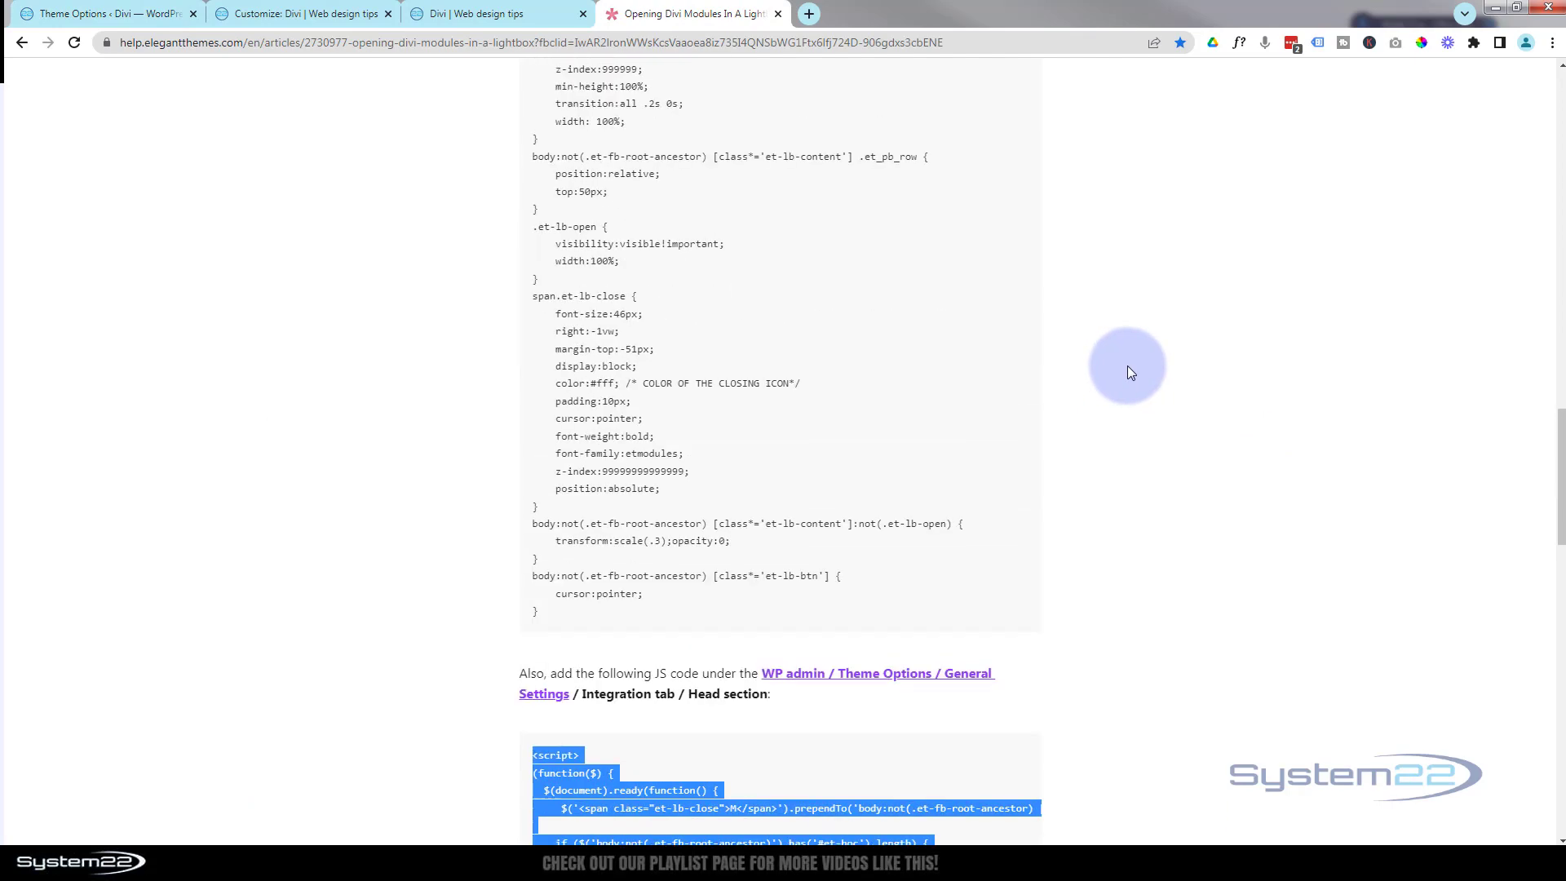
pyautogui.scroll(8, 1131, 372)
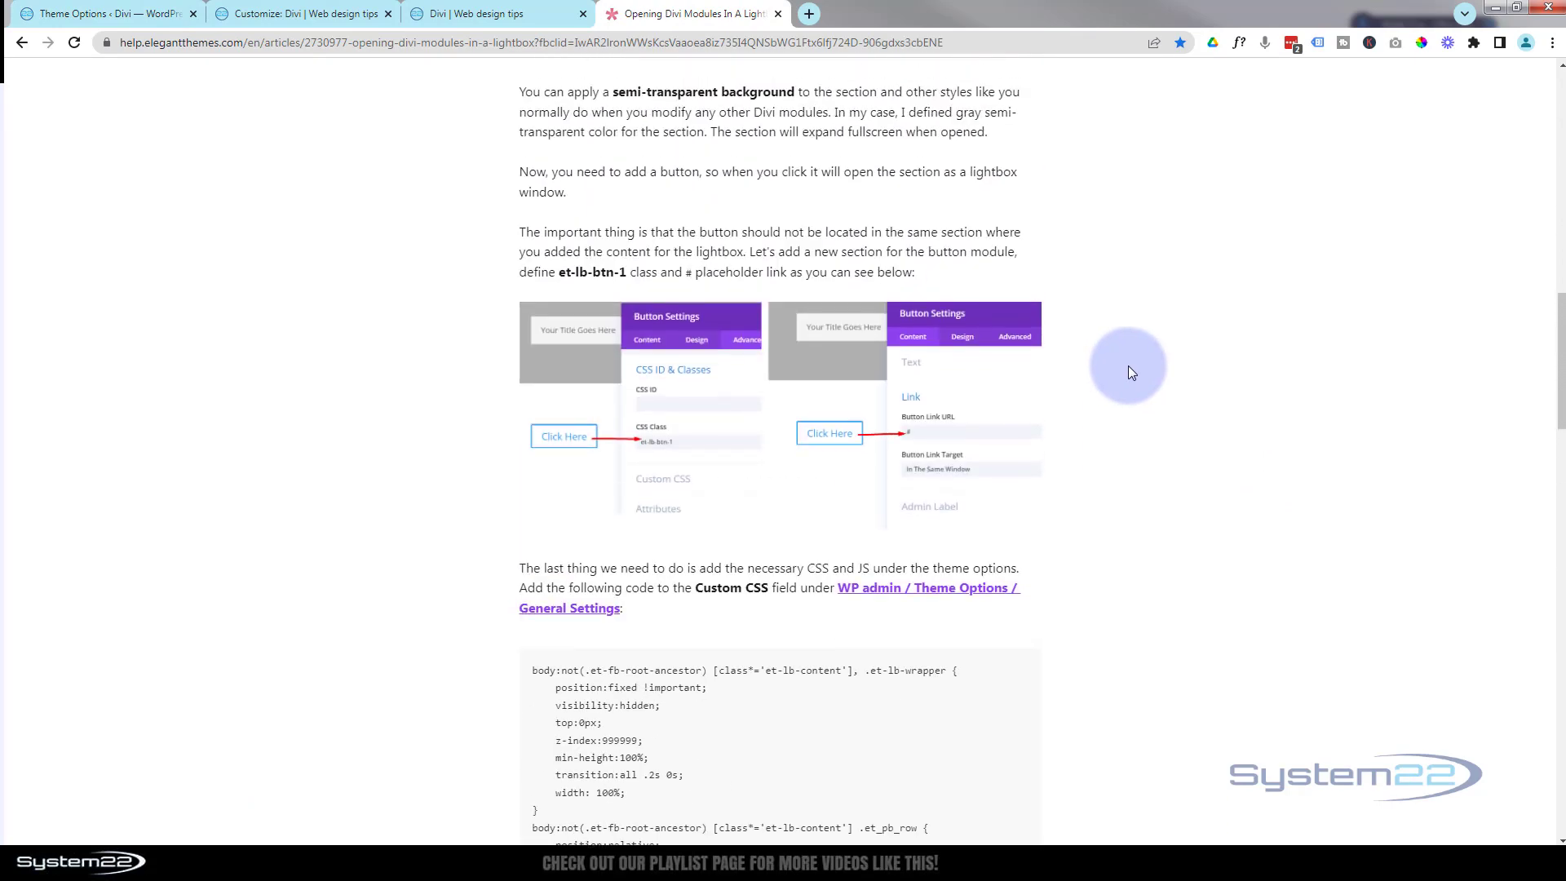
pyautogui.scroll(6, 1129, 366)
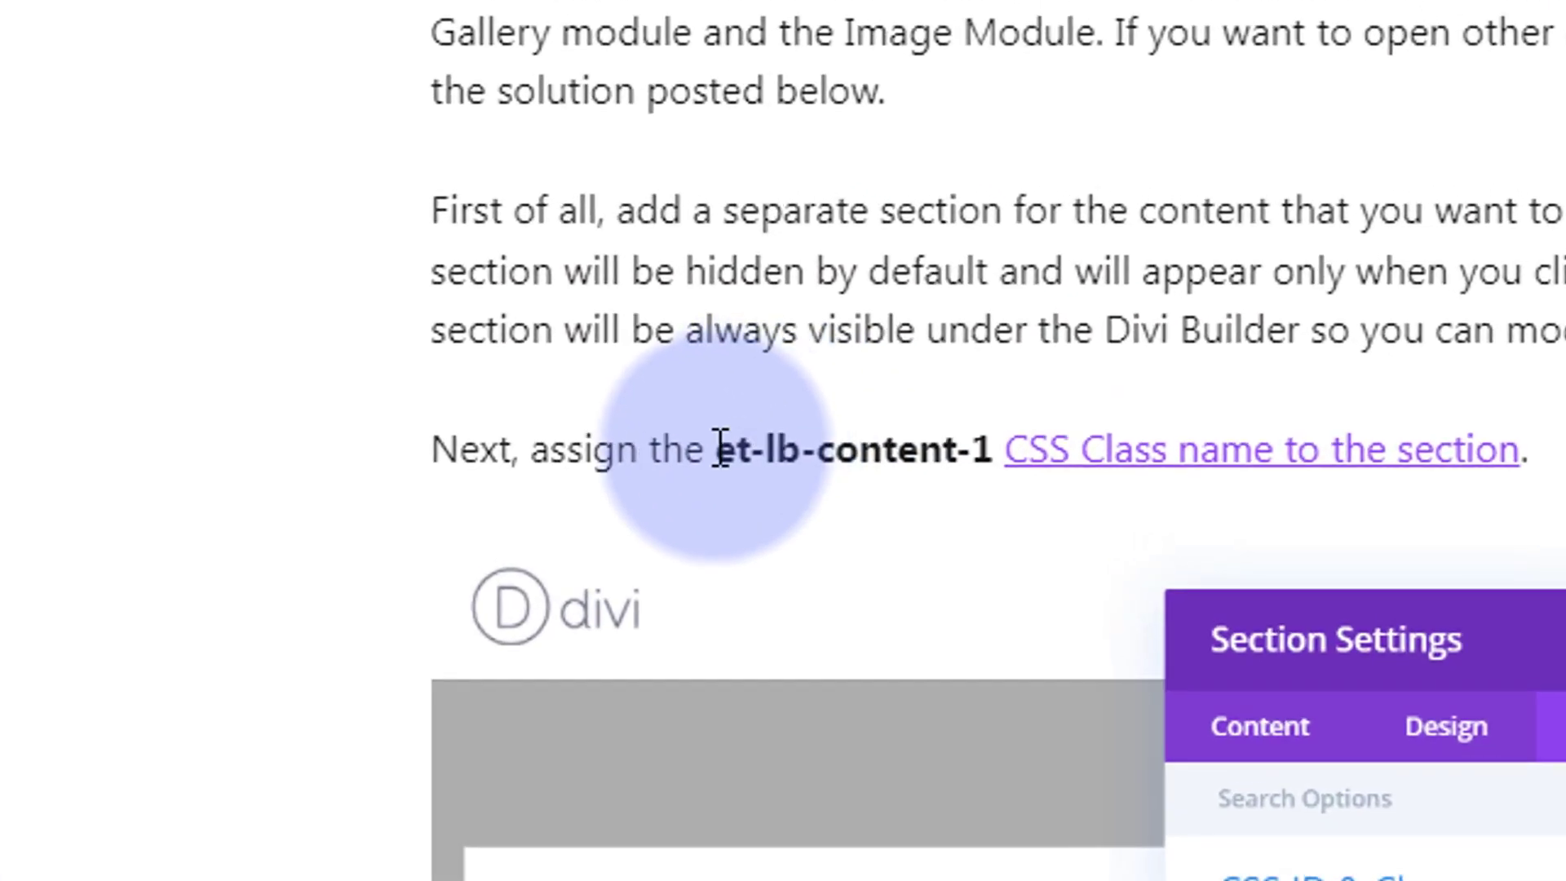
pyautogui.moveTo(694, 413); pyautogui.dragTo(956, 449)
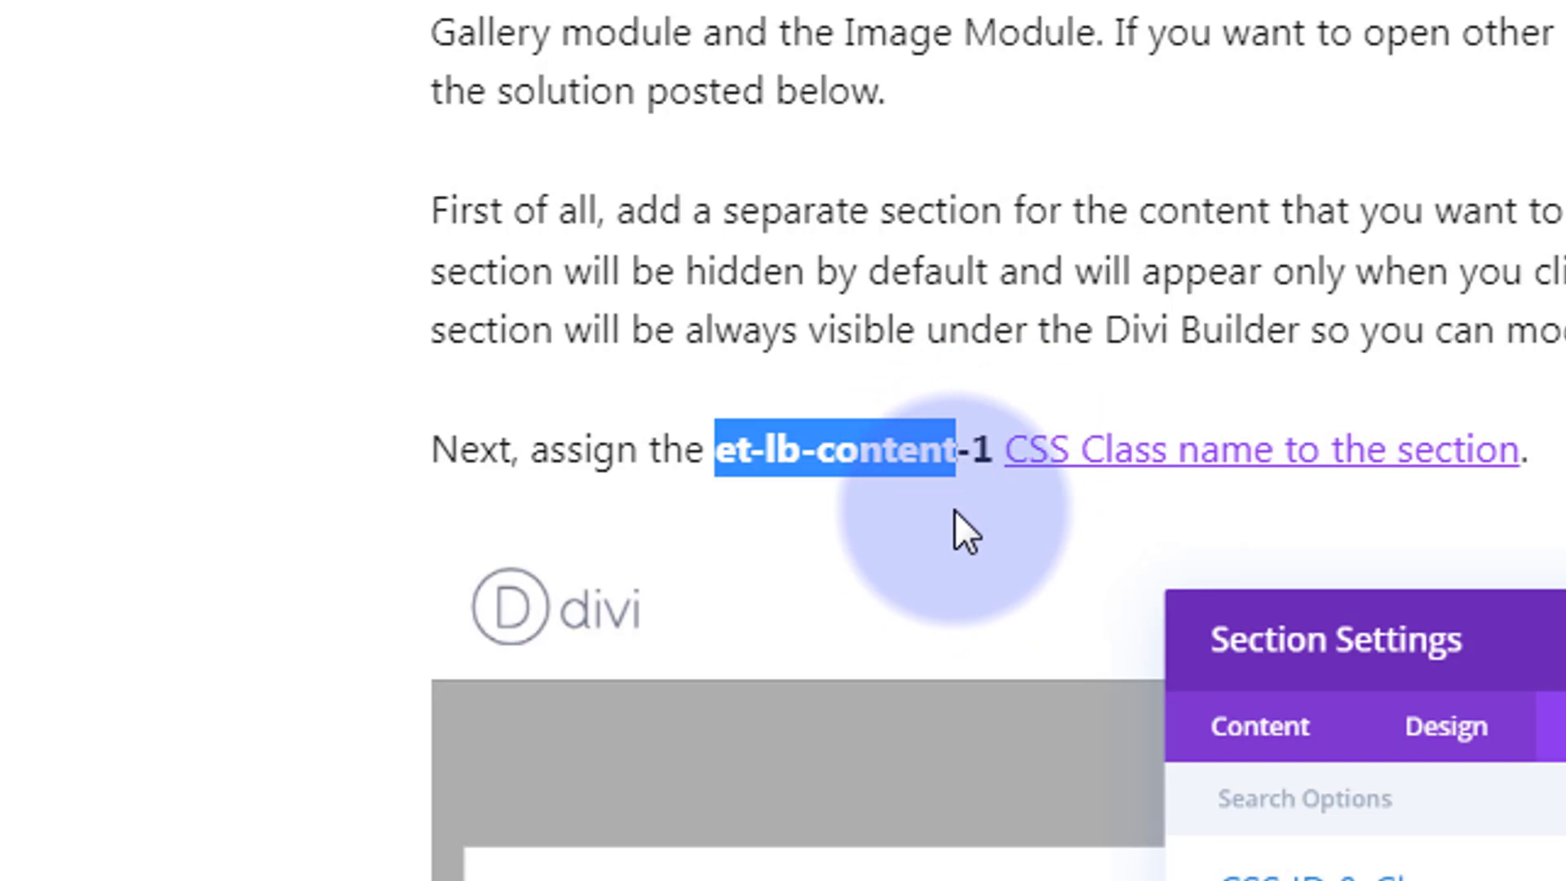
# Step: Look up the CSS class name that the article assigns to the button opening the lightbox
pyautogui.scroll(-10, 955, 507)
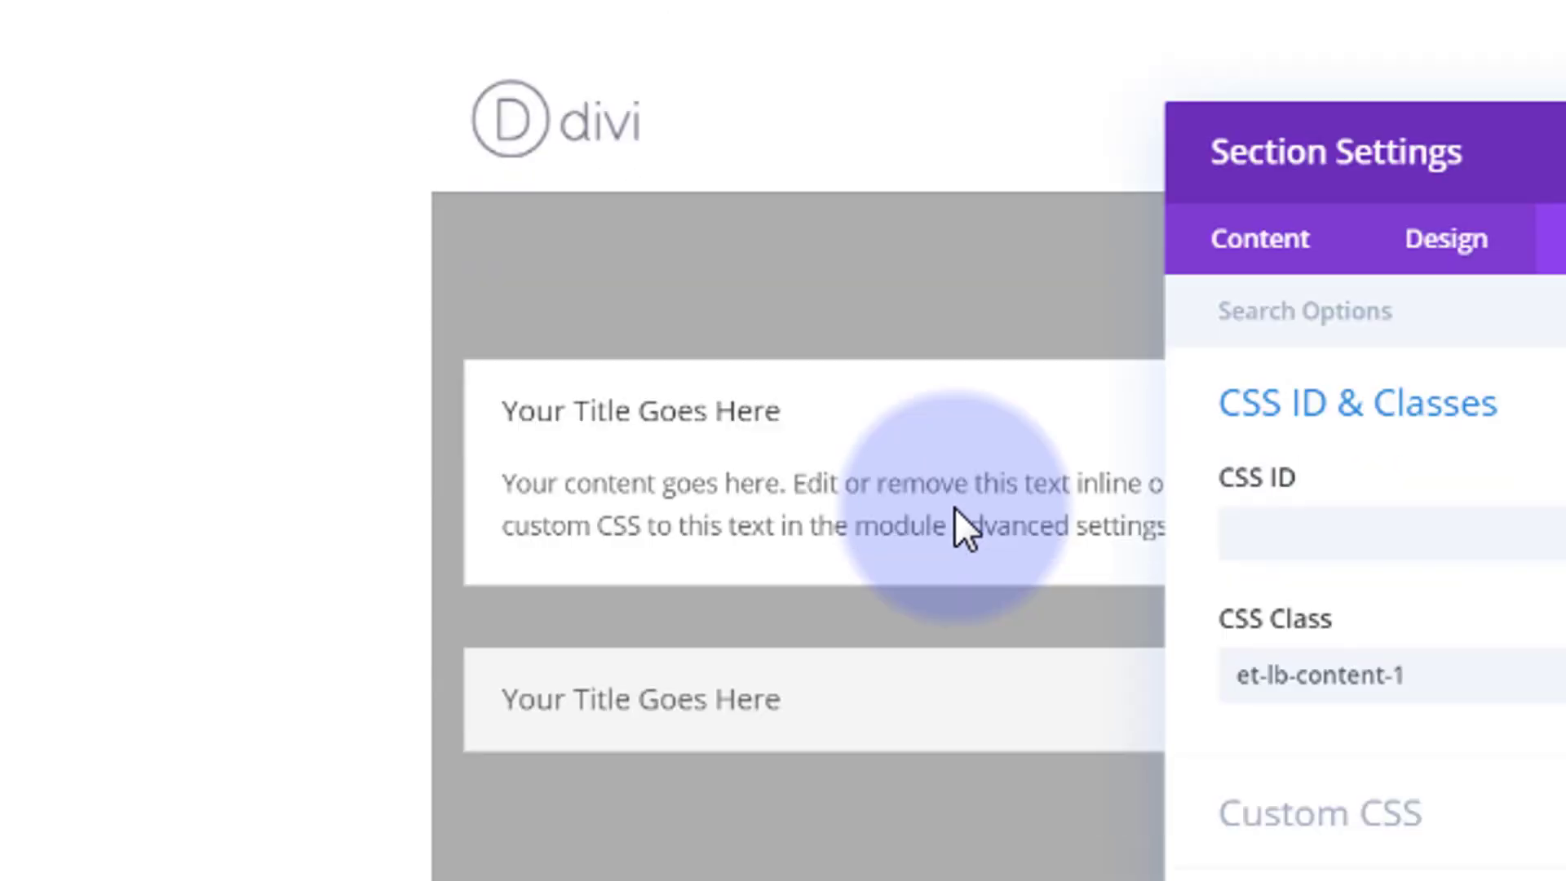
pyautogui.scroll(-10, 959, 522)
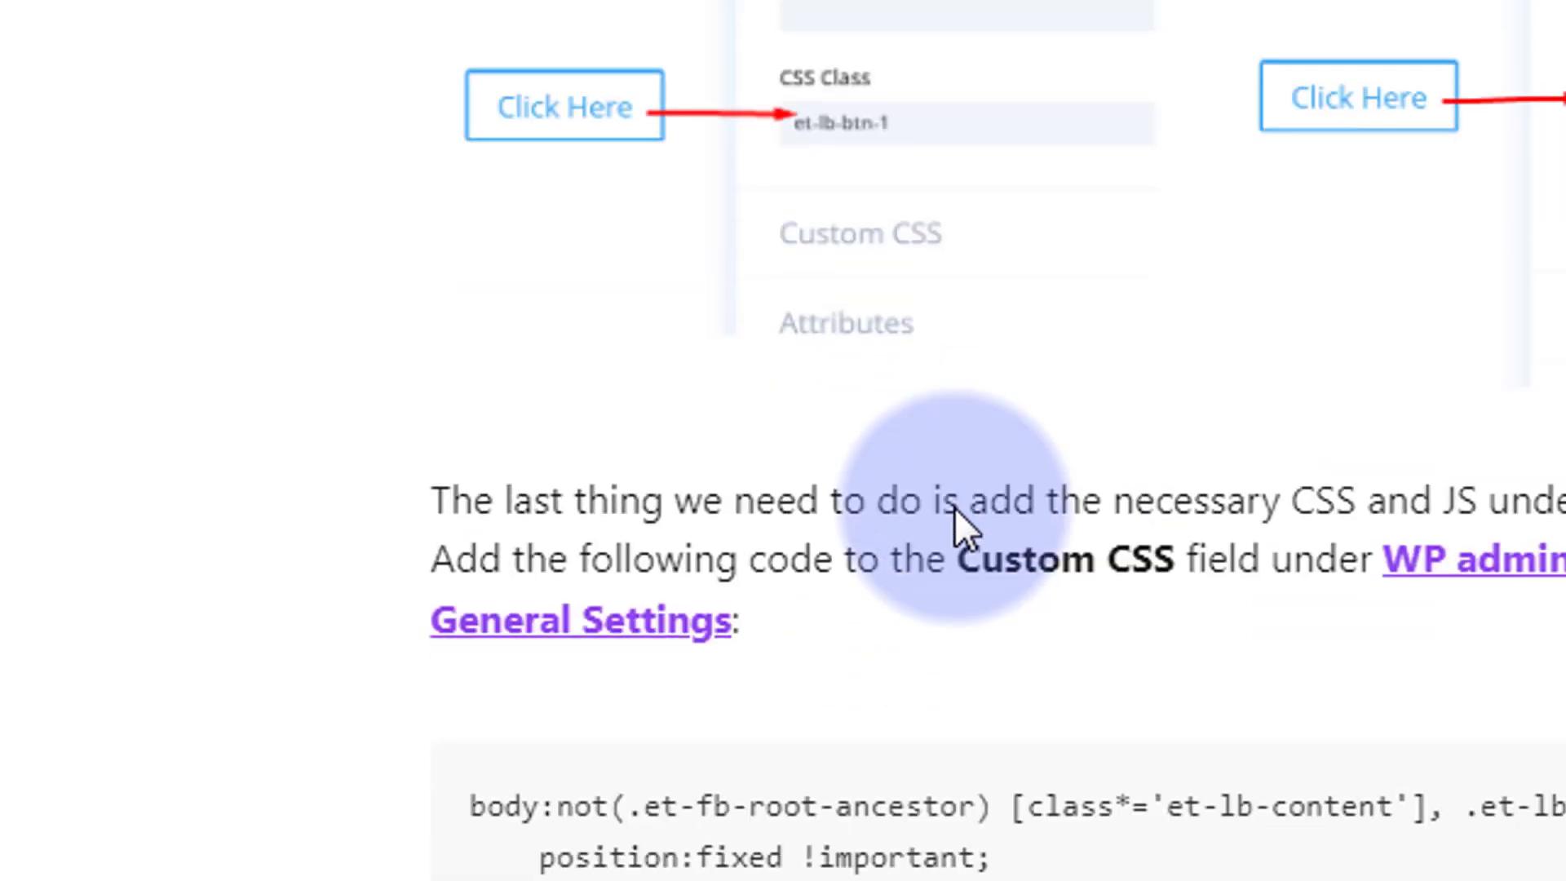
pyautogui.scroll(5, 959, 514)
pyautogui.scroll(3, 960, 509)
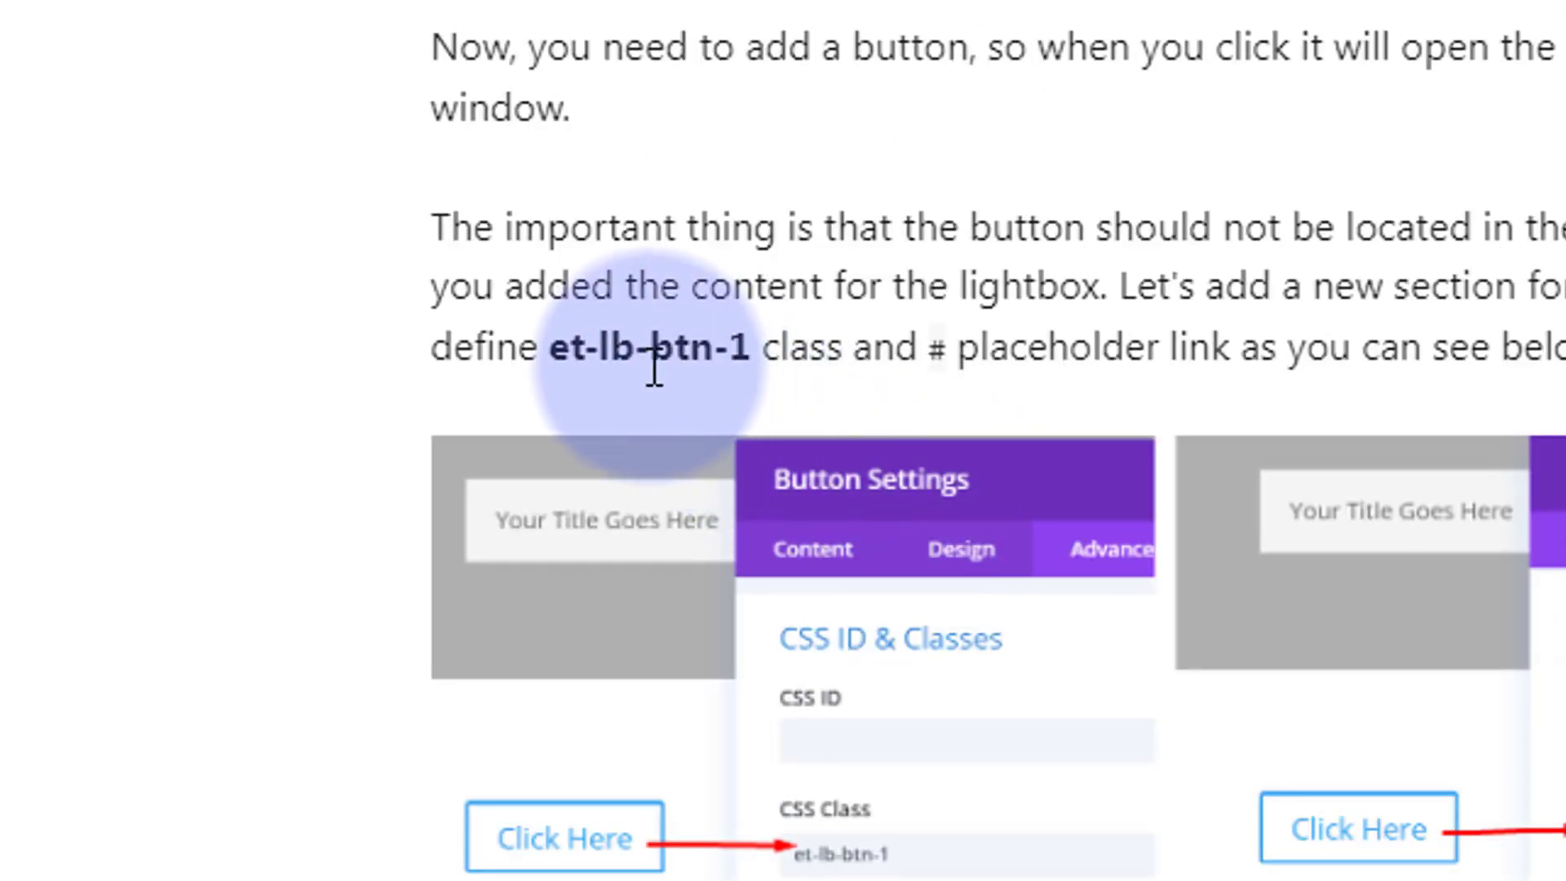
pyautogui.moveTo(557, 349); pyautogui.dragTo(751, 347)
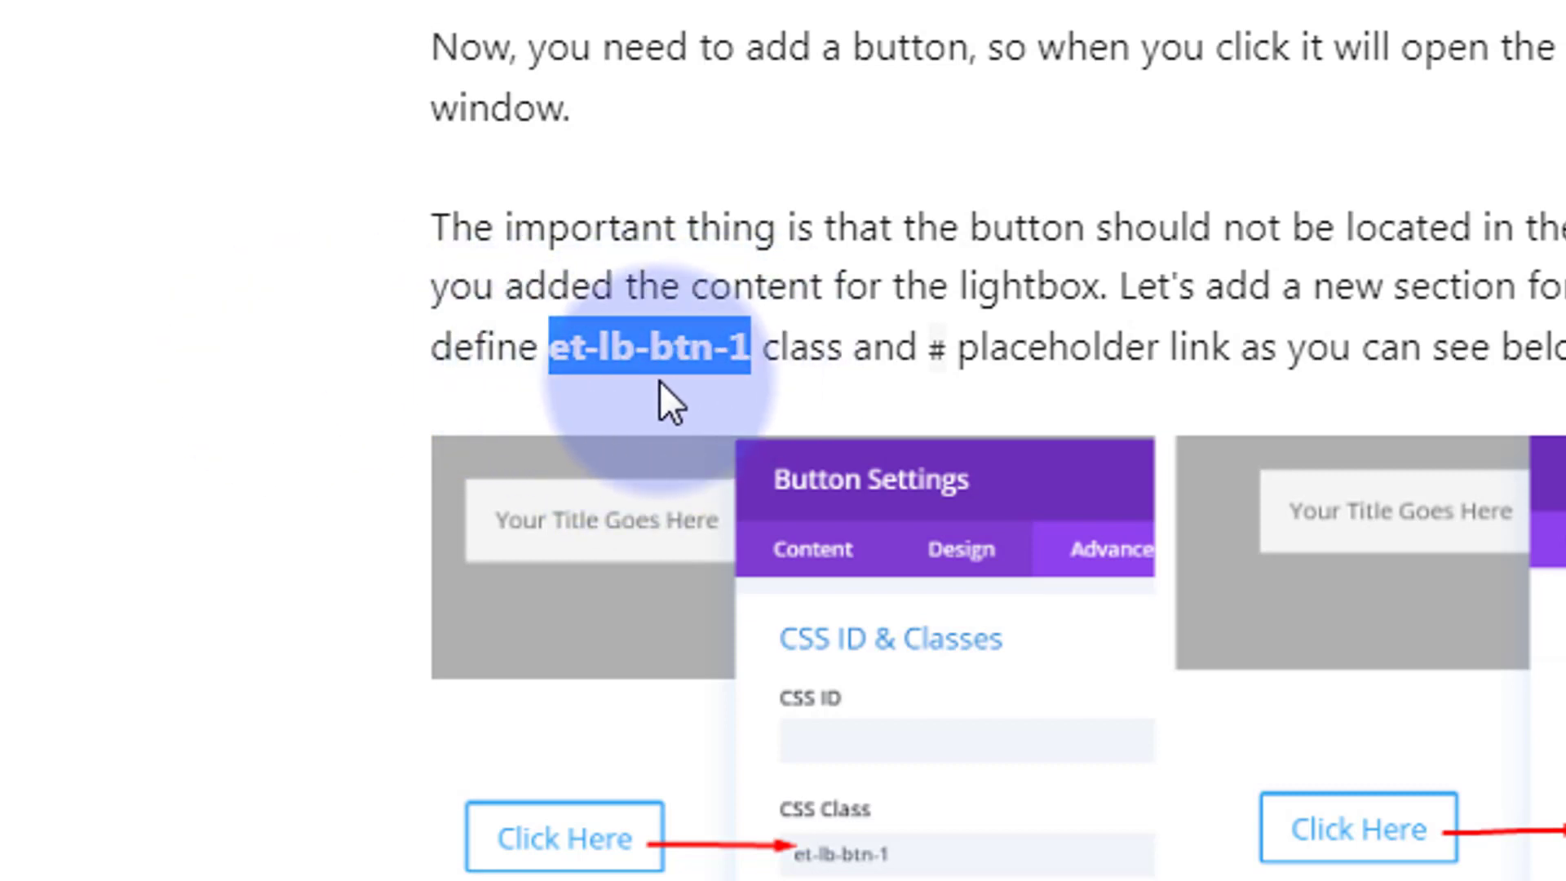
pyautogui.moveTo(550, 356); pyautogui.dragTo(715, 347)
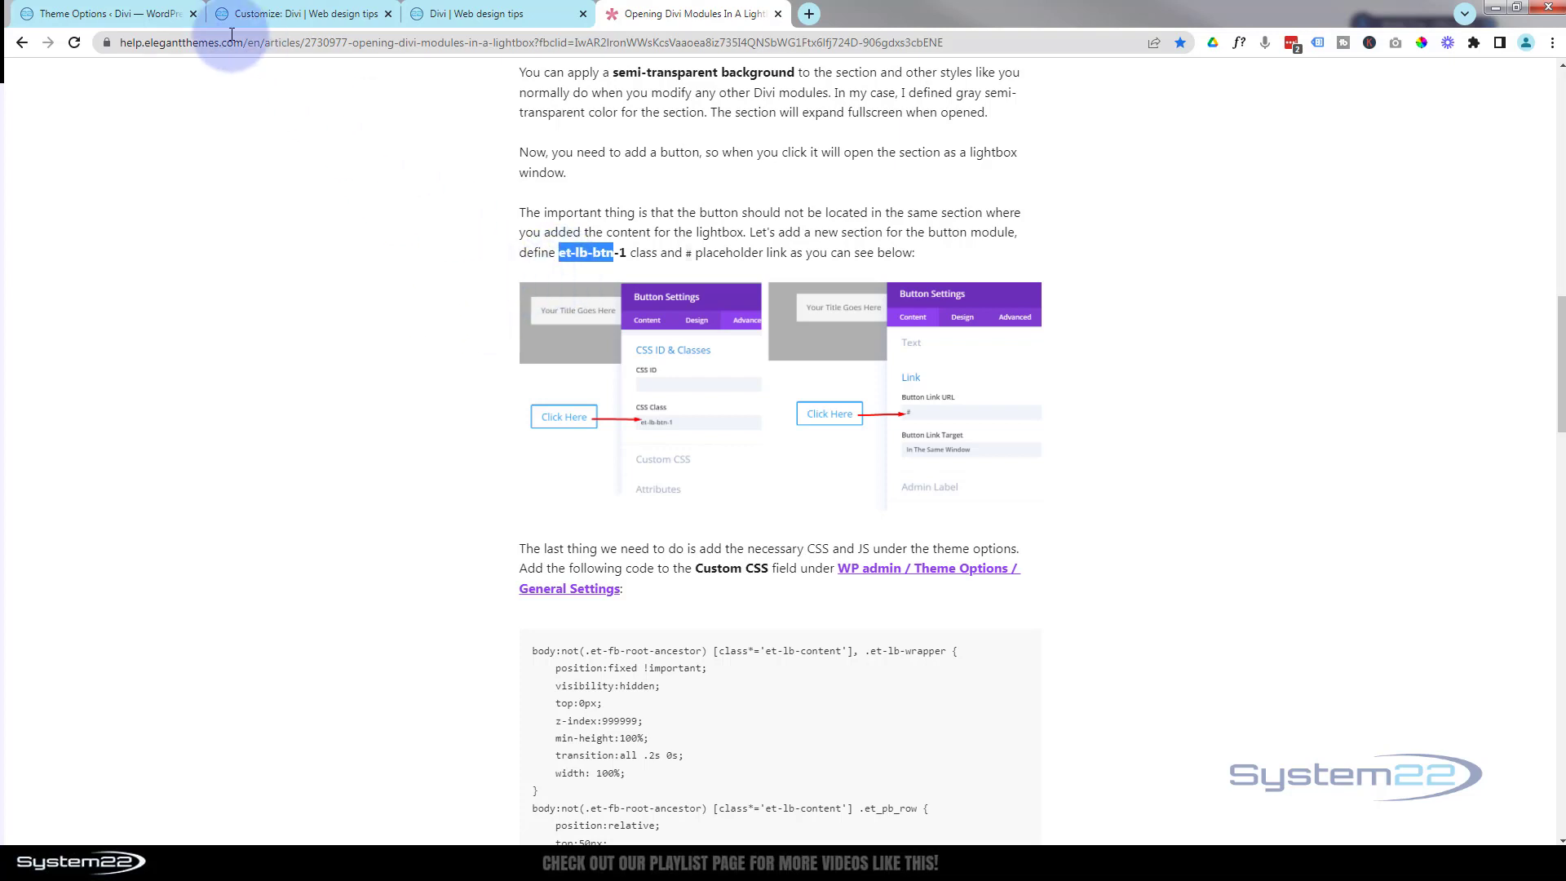
# Step: Switch to the site page, reload it, exit the Visual Builder, and test opening and closing the Latest News! popup
pyautogui.click(466, 16)
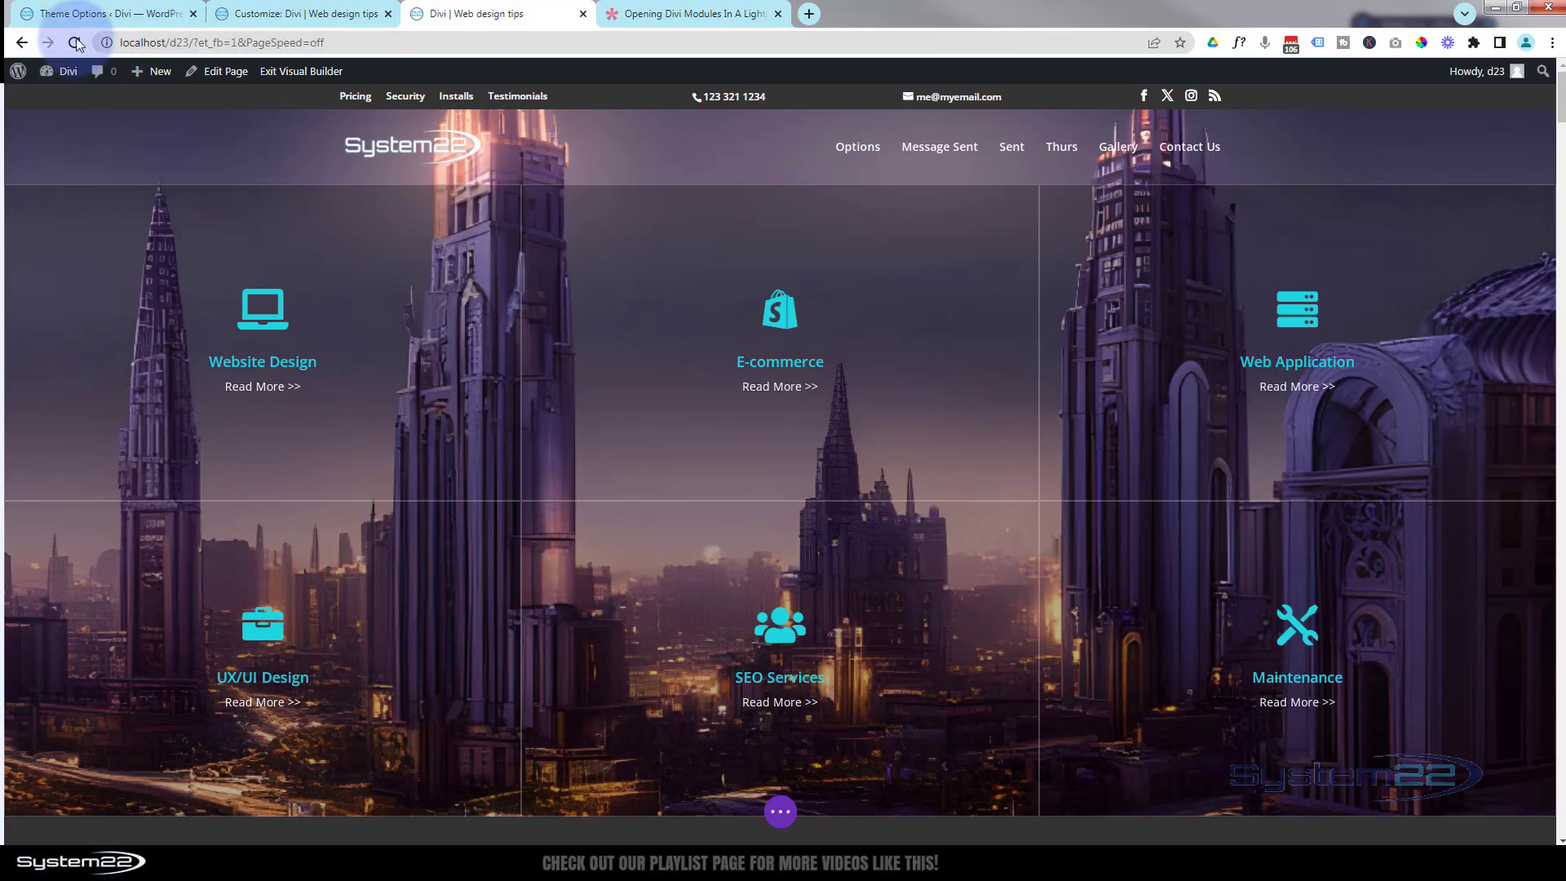
pyautogui.click(75, 42)
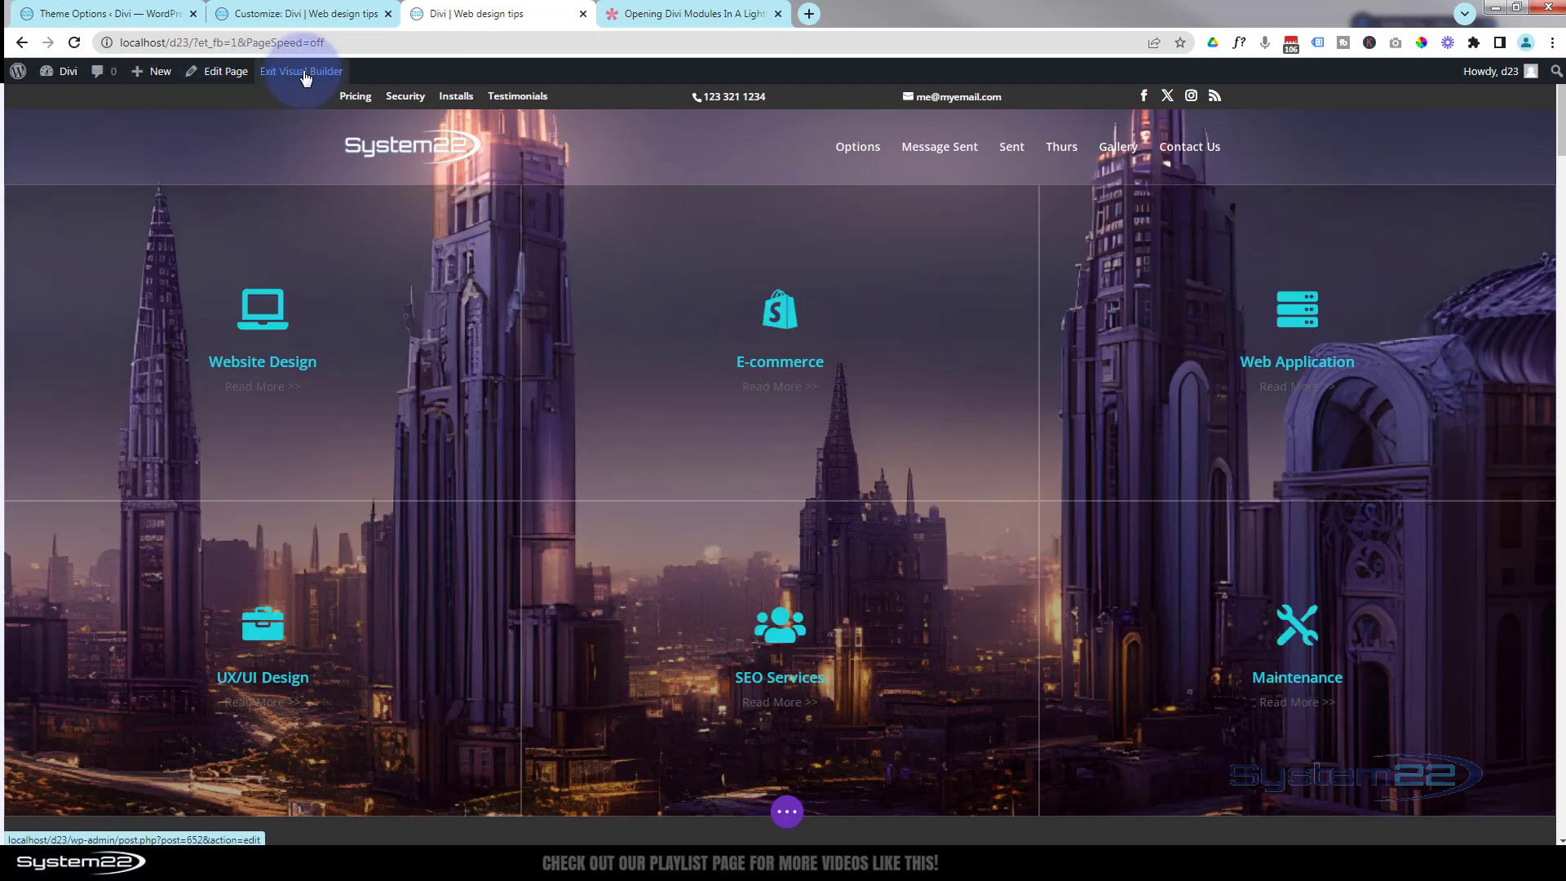
pyautogui.click(305, 75)
pyautogui.scroll(-5, 326, 94)
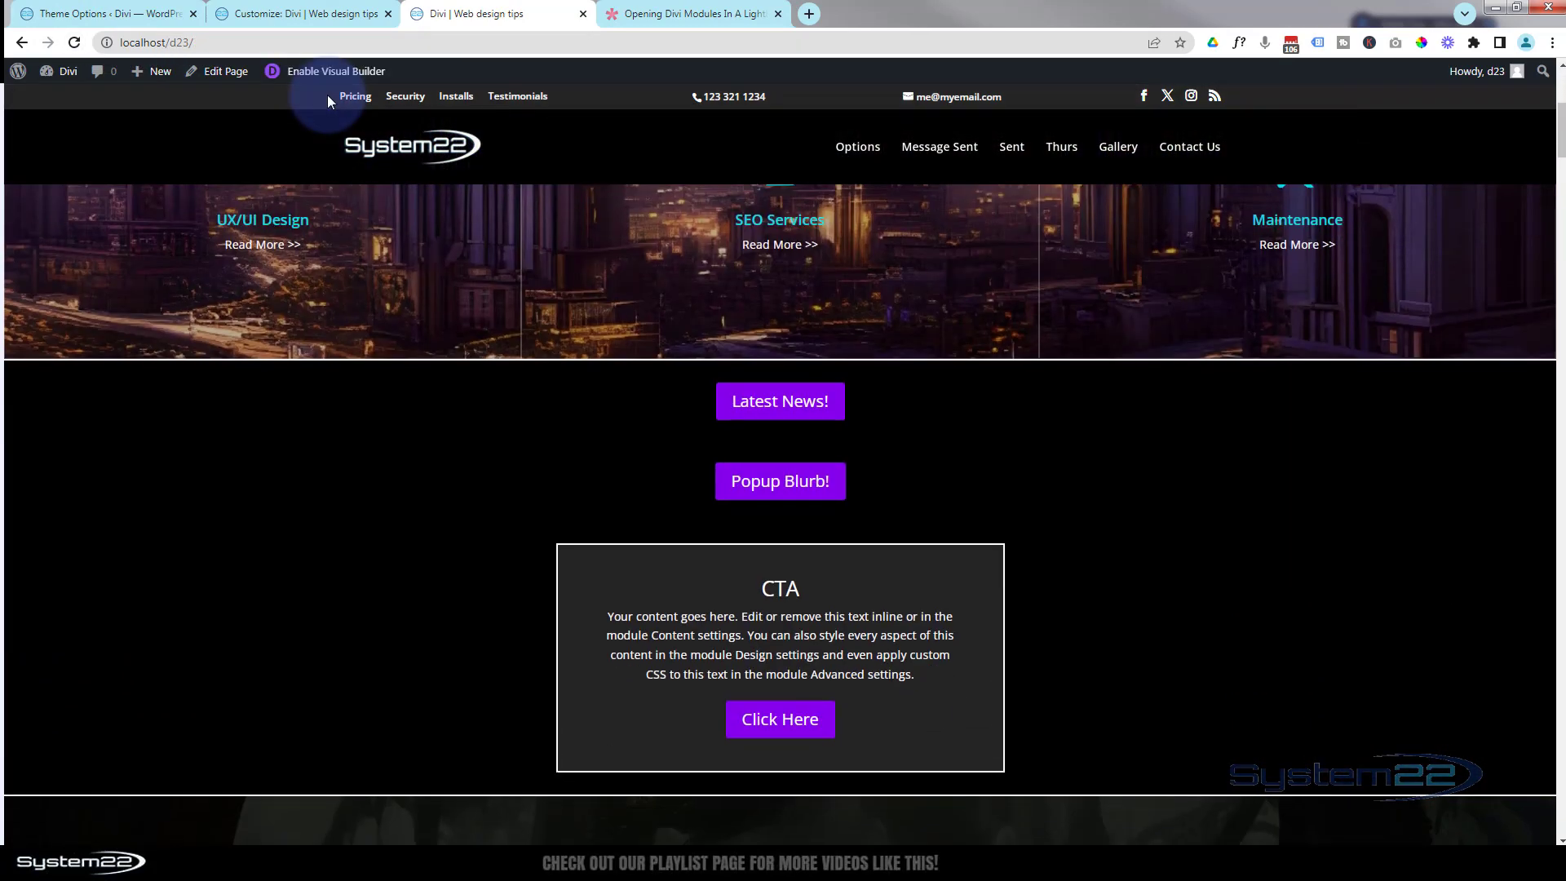
pyautogui.scroll(2, 326, 95)
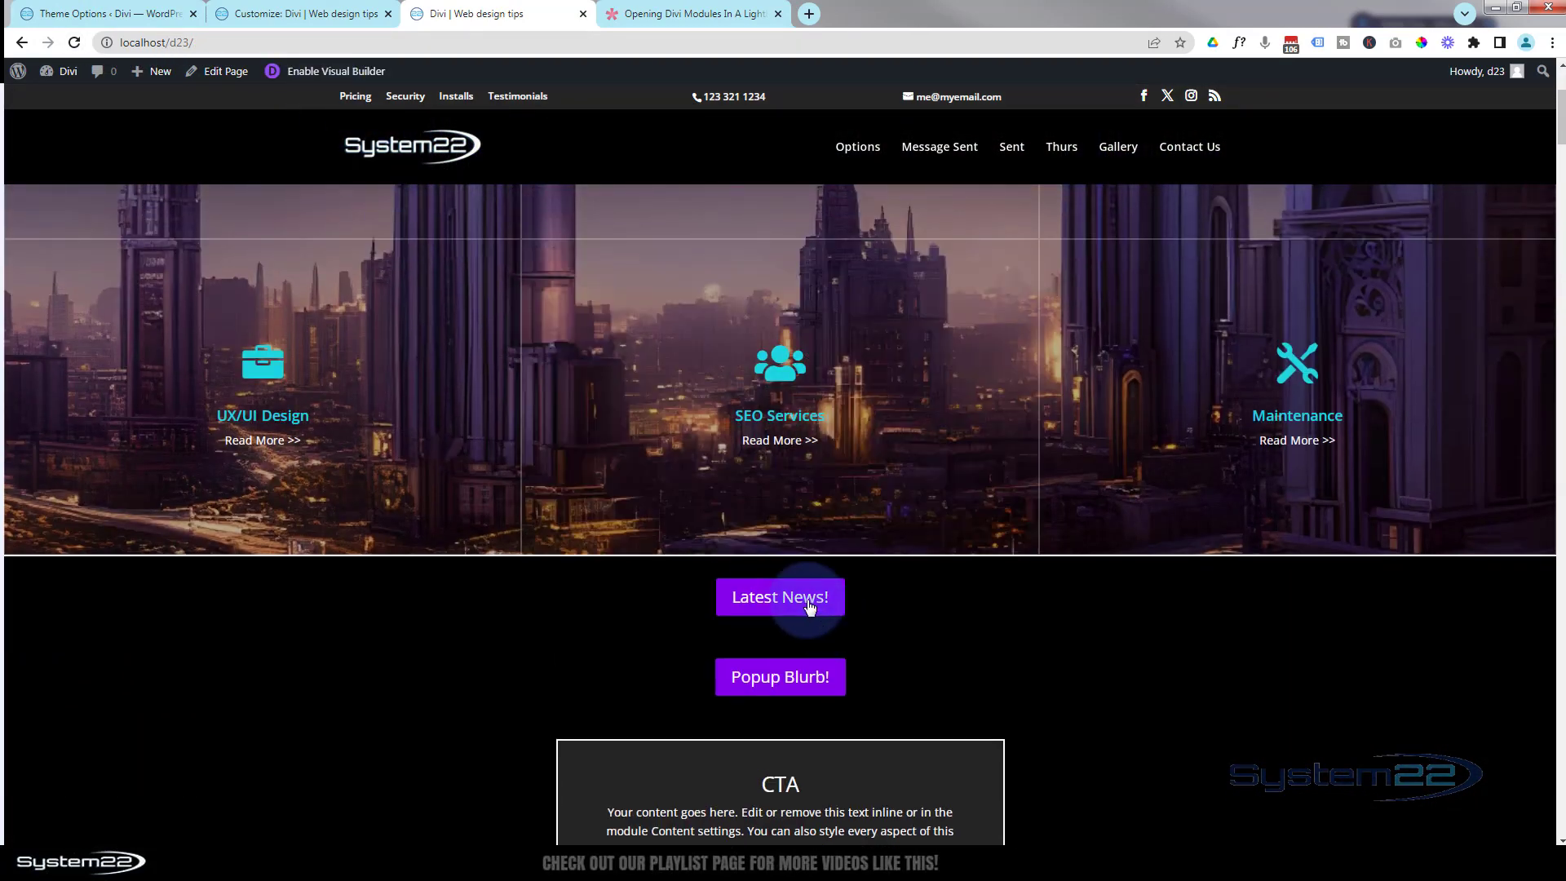
pyautogui.click(810, 607)
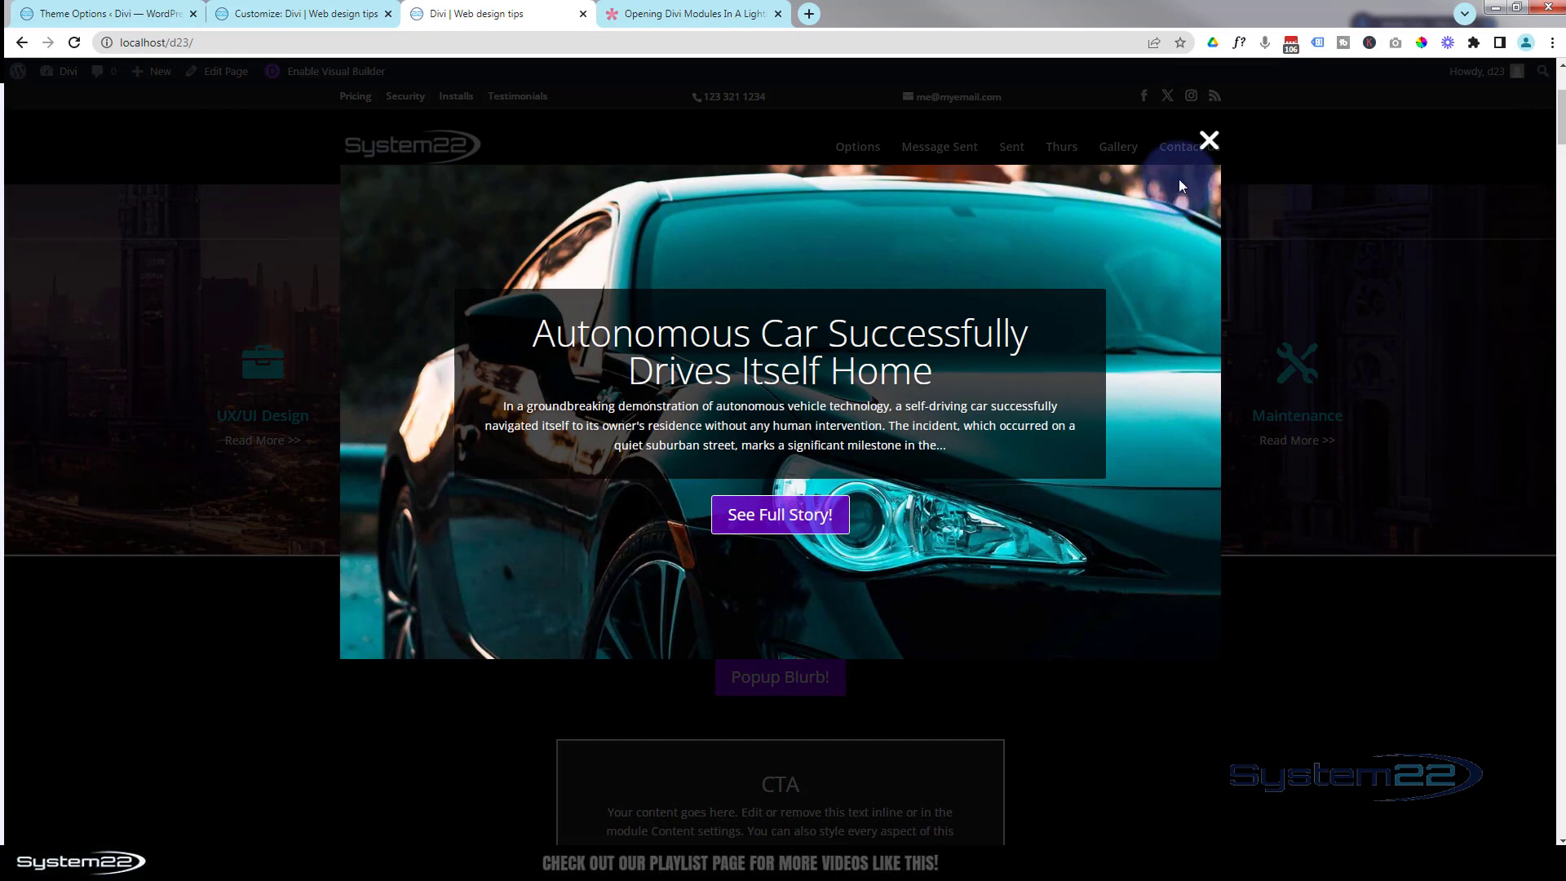
pyautogui.click(1209, 142)
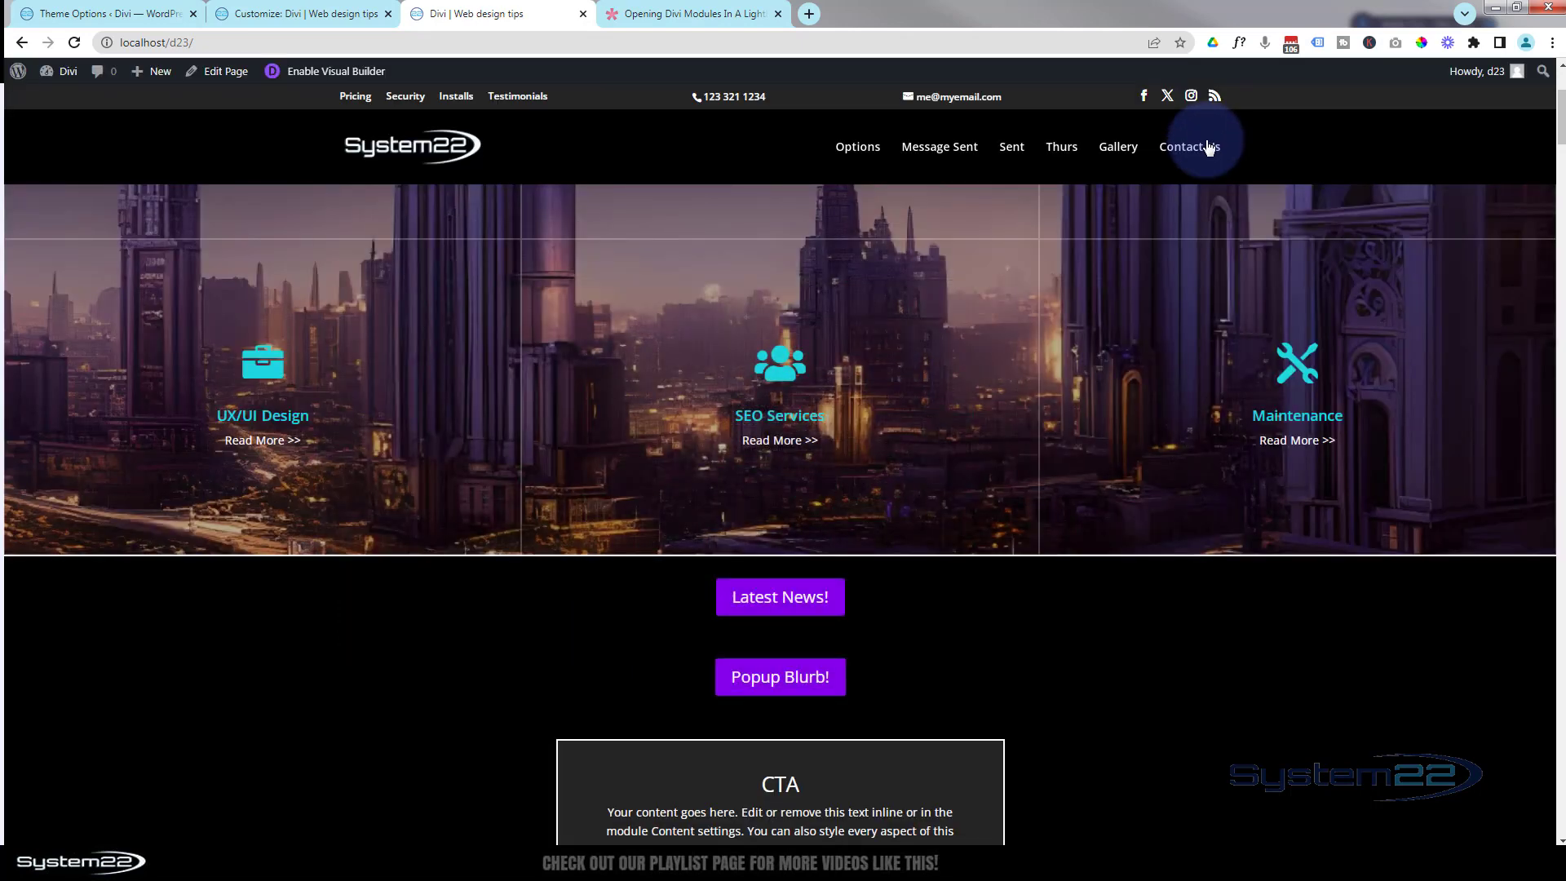
# Step: Re-enable the Visual Builder and delete the Popup Blurb! button and the blue blurb module below it
pyautogui.click(300, 73)
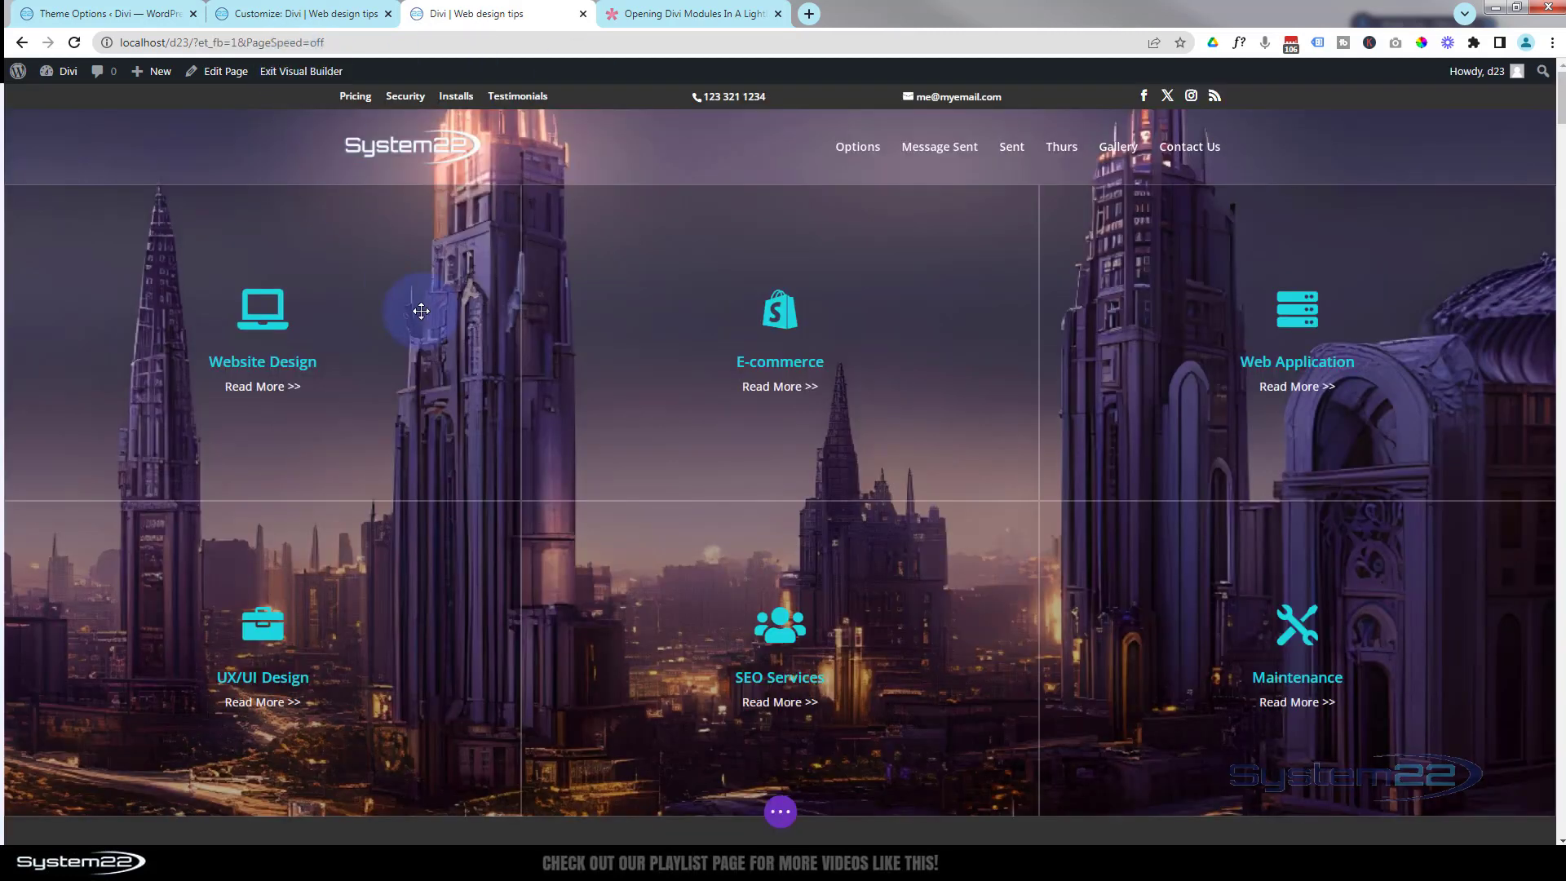
pyautogui.scroll(-2, 422, 315)
pyautogui.scroll(-9, 422, 315)
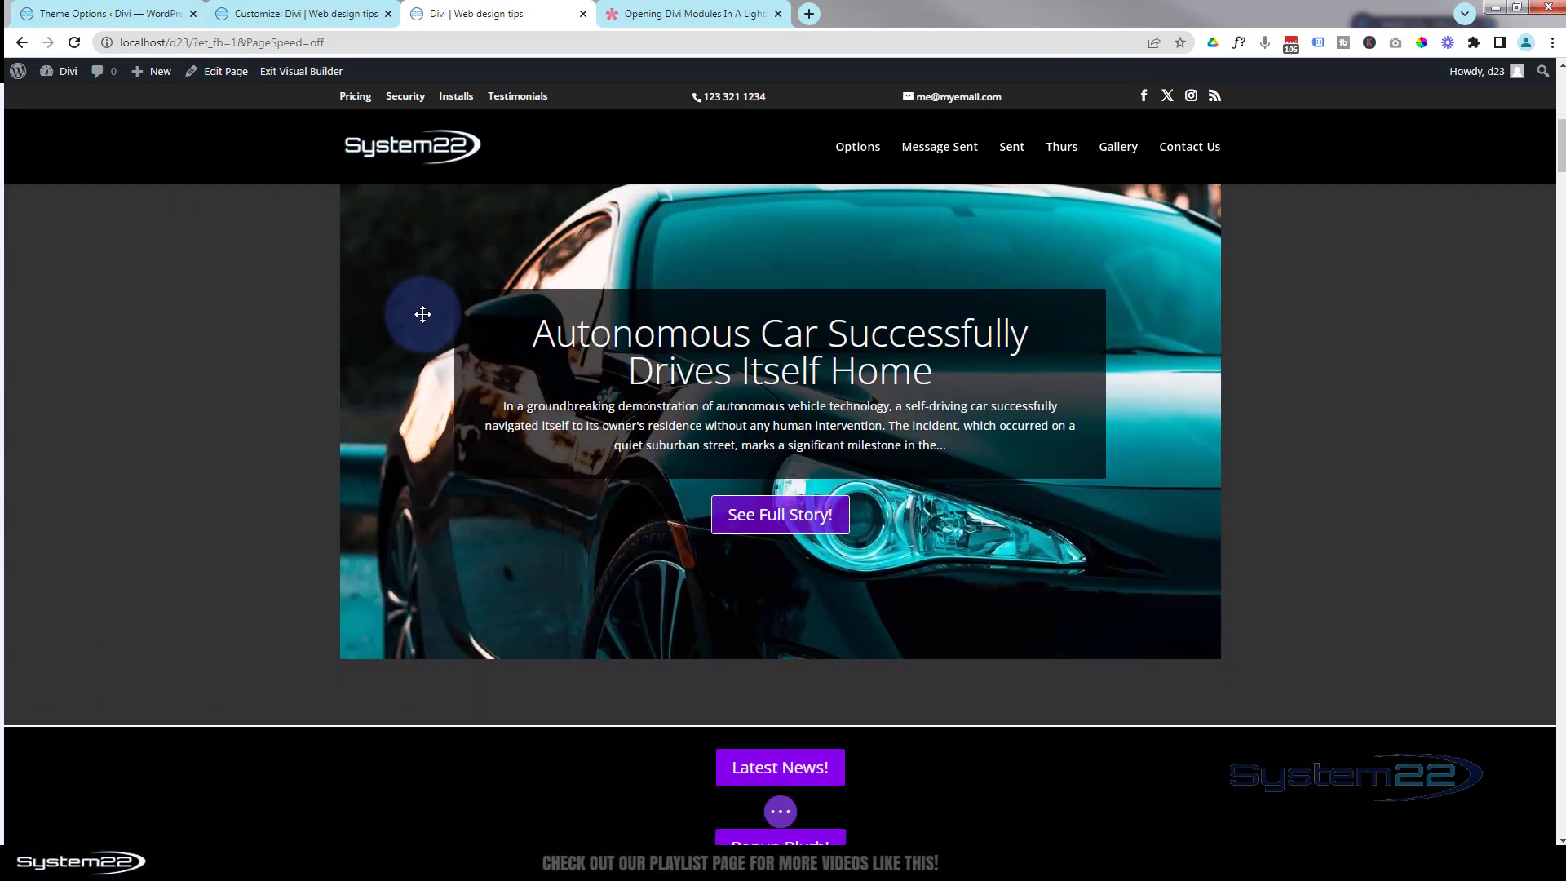
pyautogui.scroll(-4, 423, 315)
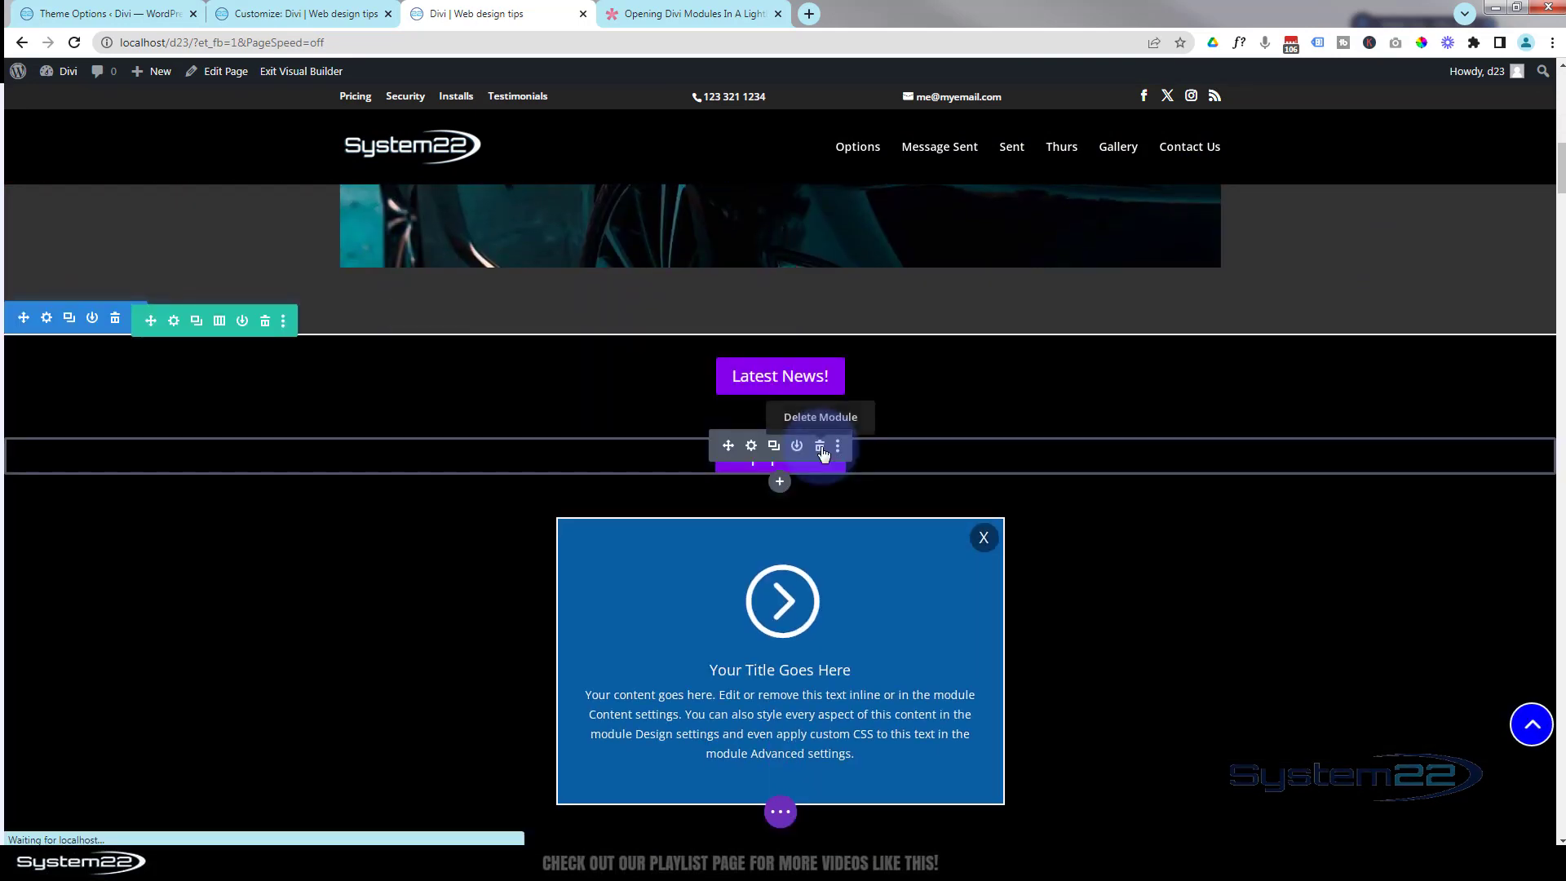
pyautogui.click(824, 448)
pyautogui.moveTo(815, 477)
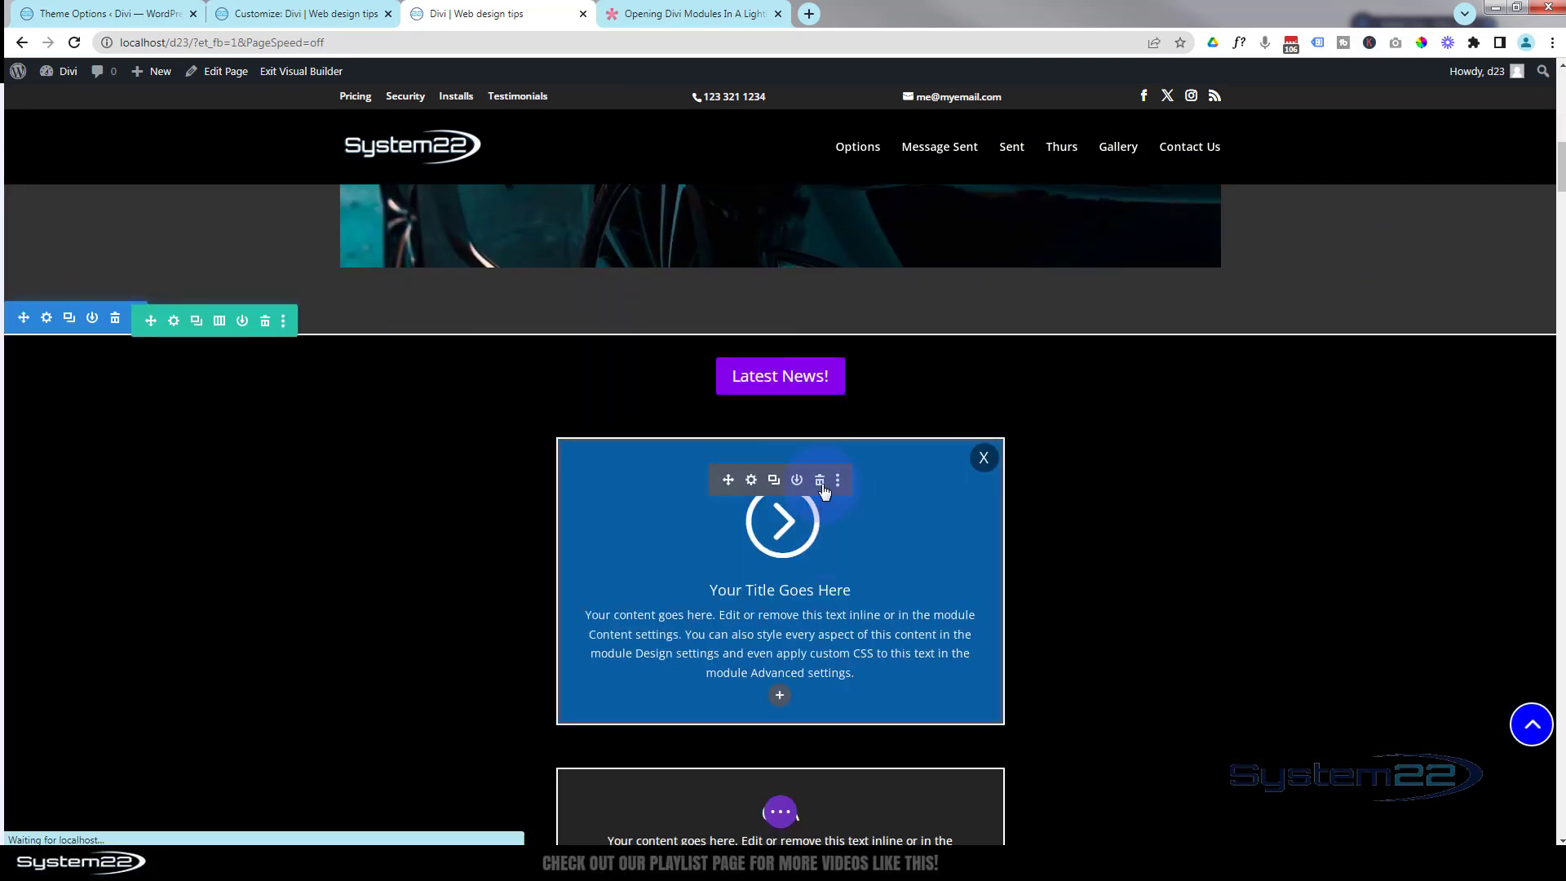
pyautogui.click(821, 481)
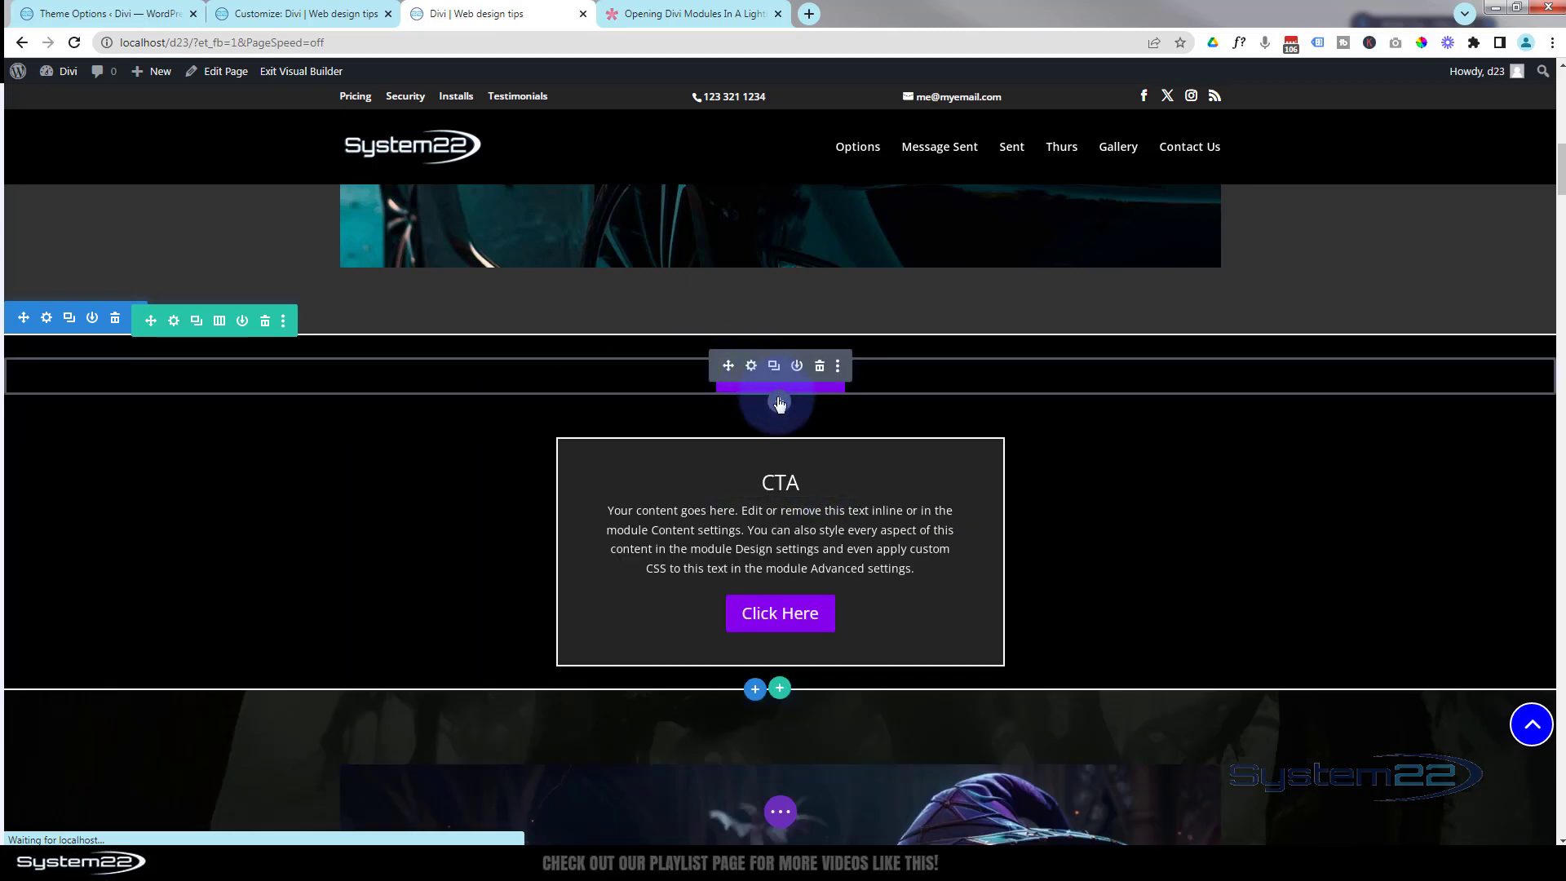
# Step: Insert a Button module below the Latest News! button and set its text to "Popup Blurb"
pyautogui.click(779, 403)
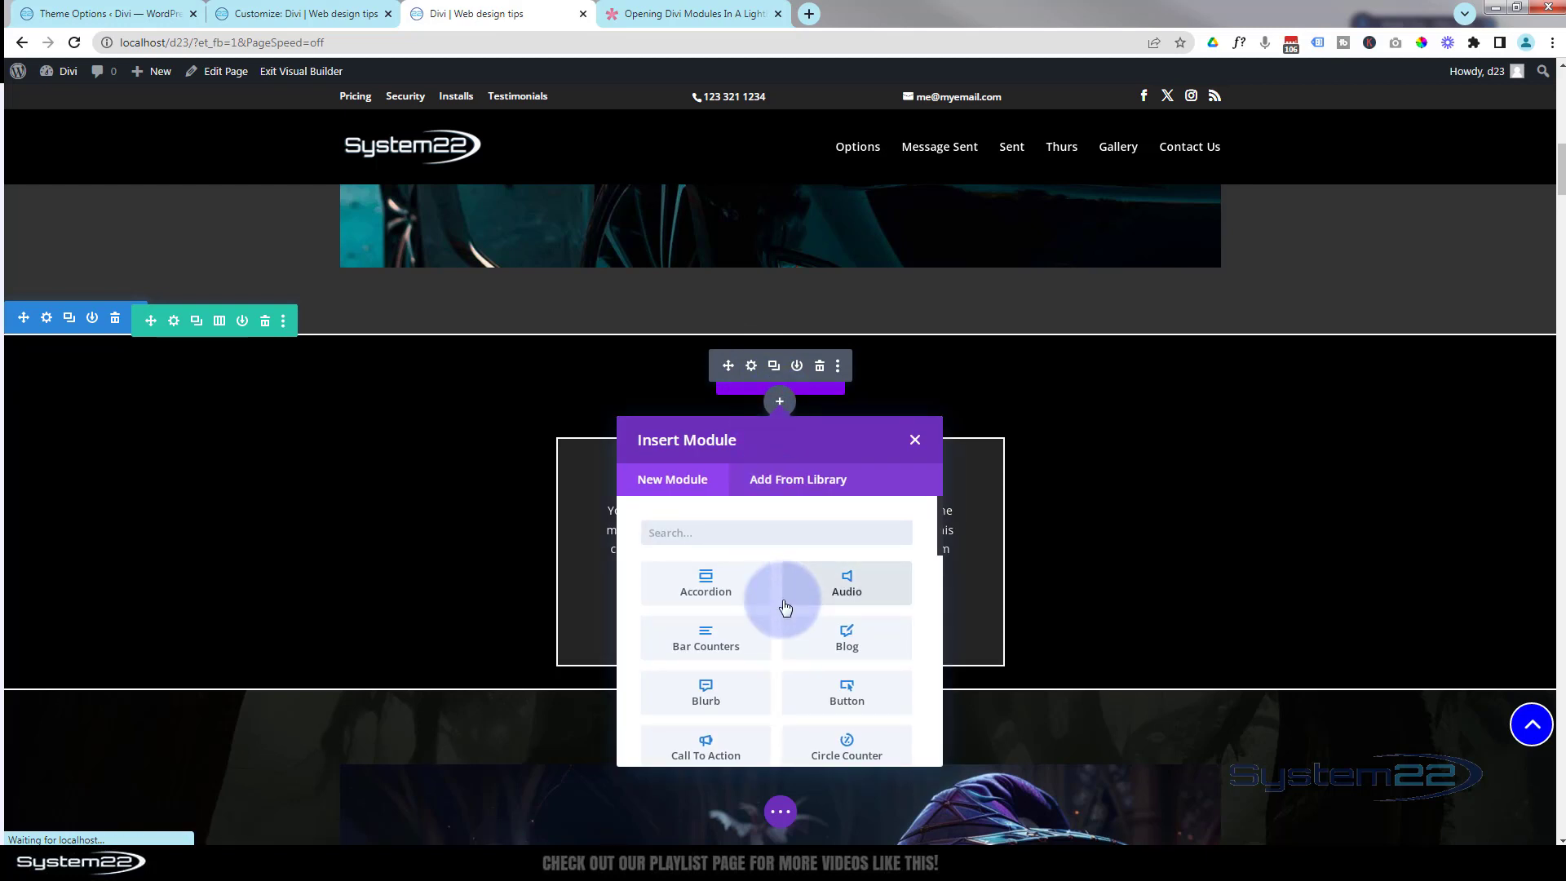
pyautogui.click(840, 698)
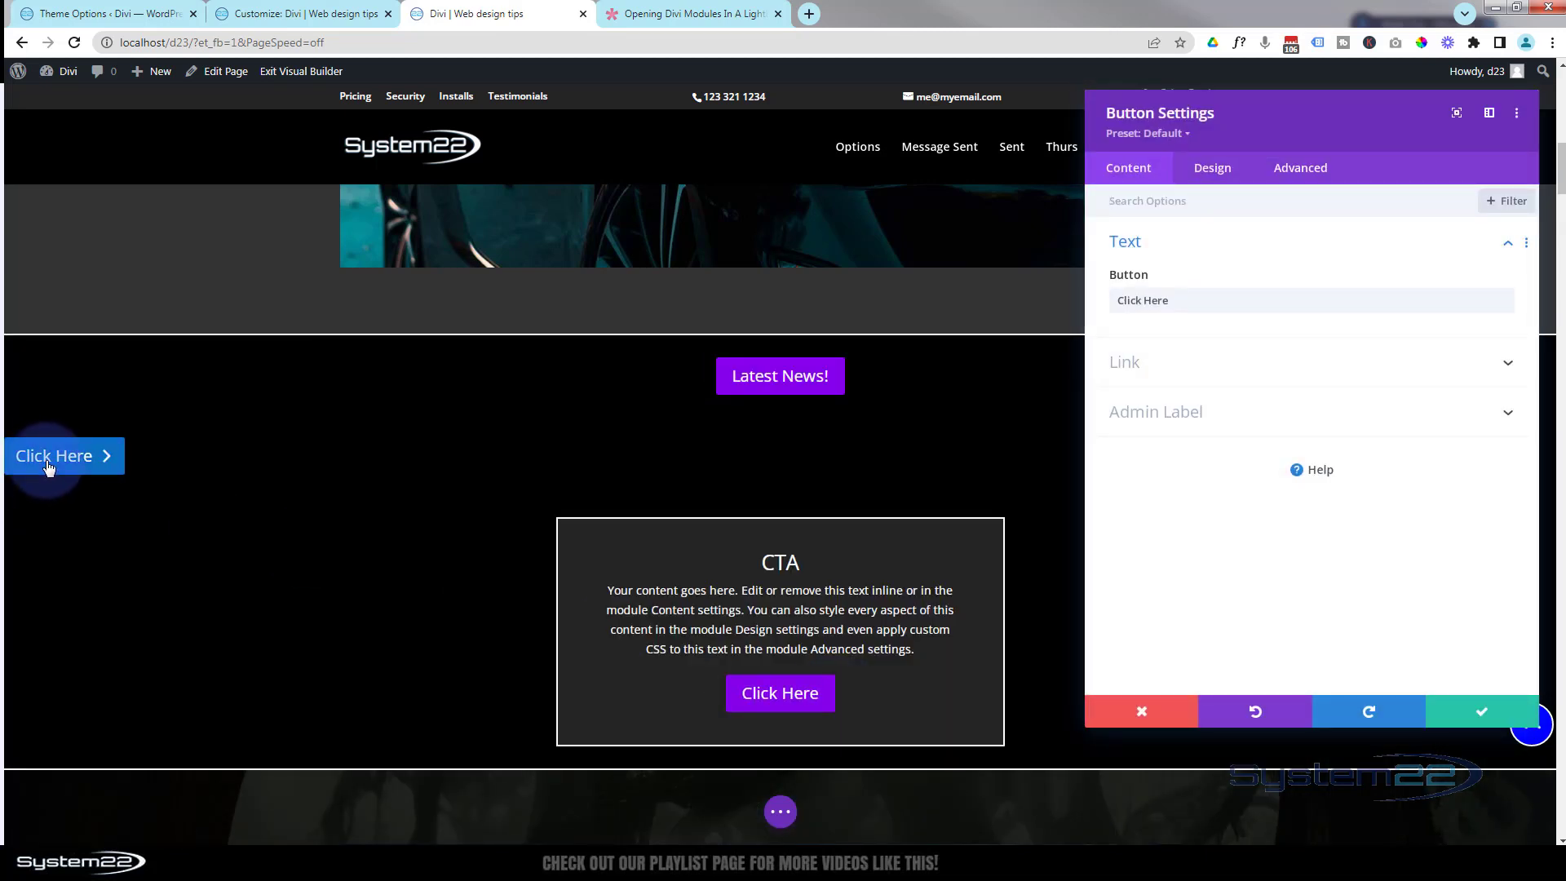
pyautogui.moveTo(1171, 300); pyautogui.dragTo(1121, 302)
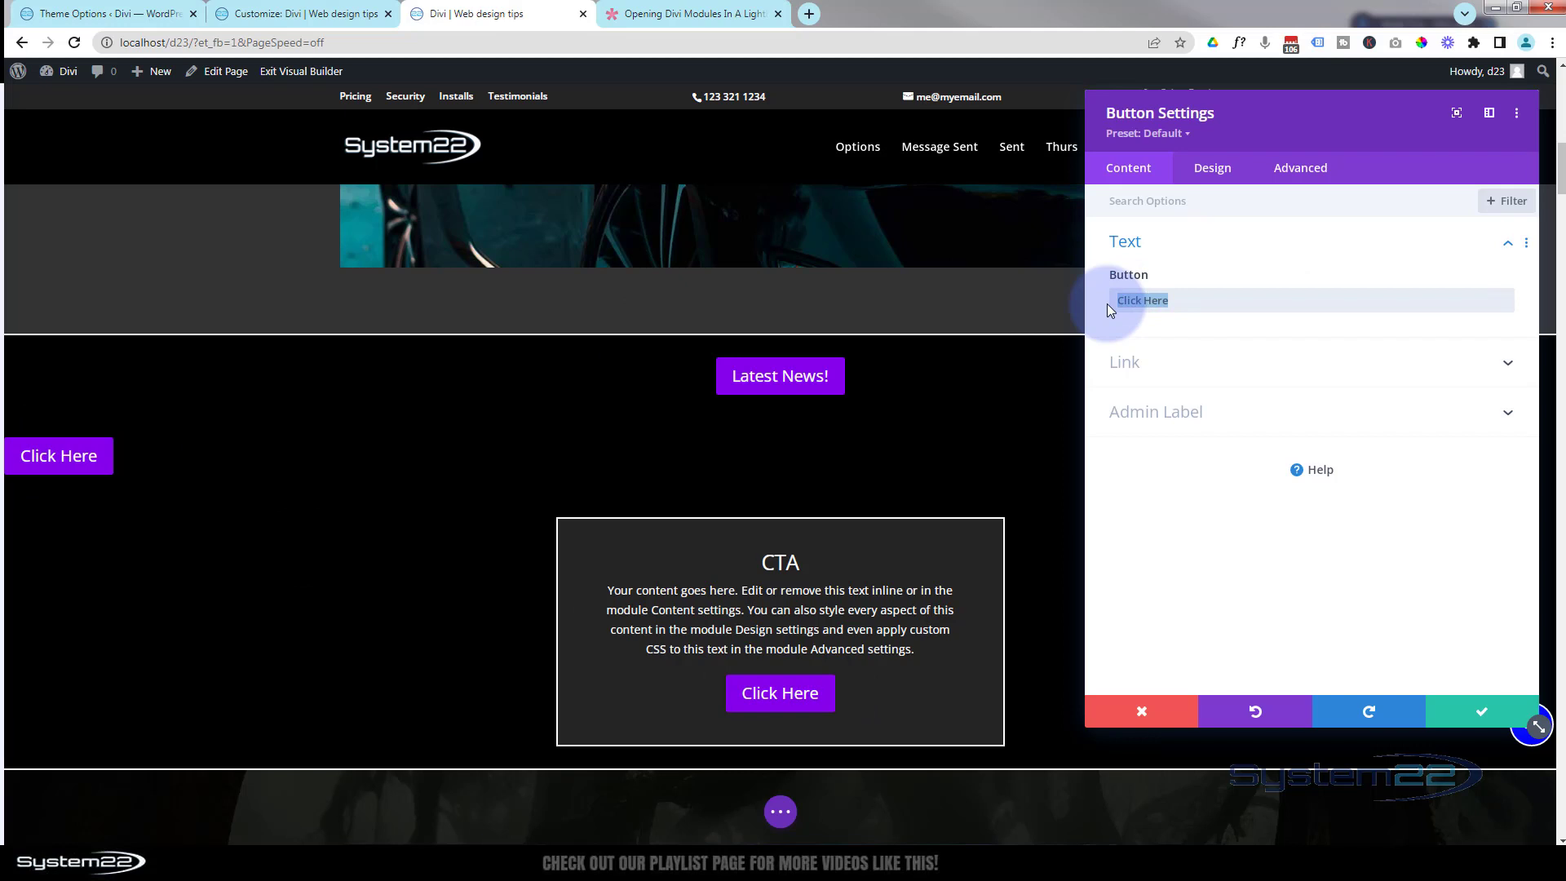
pyautogui.write('popup Blurb')
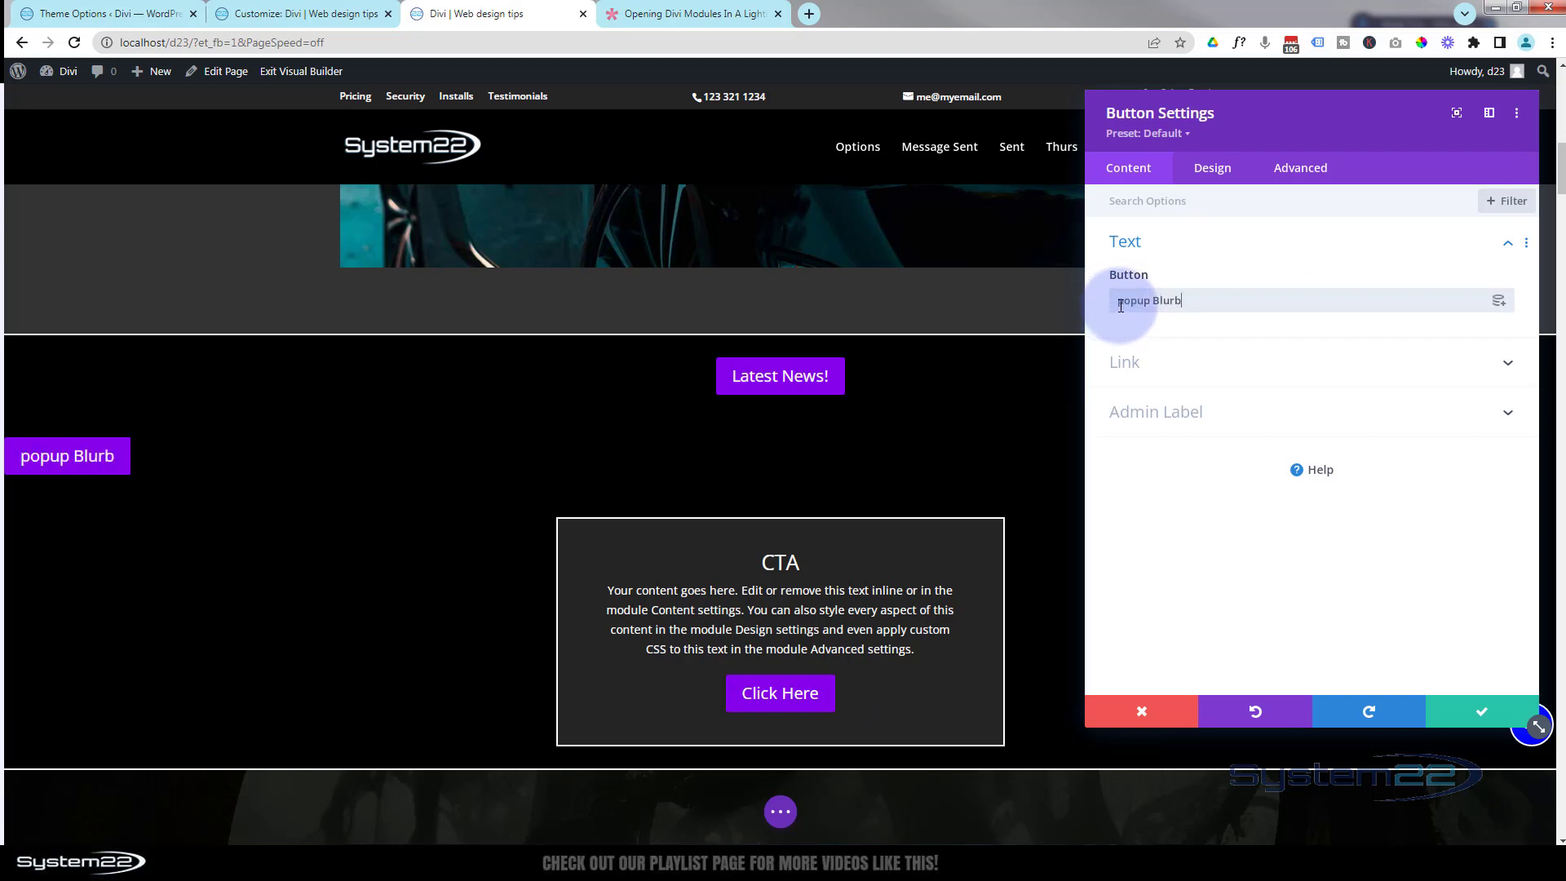
pyautogui.moveTo(1117, 304); pyautogui.dragTo(1124, 306)
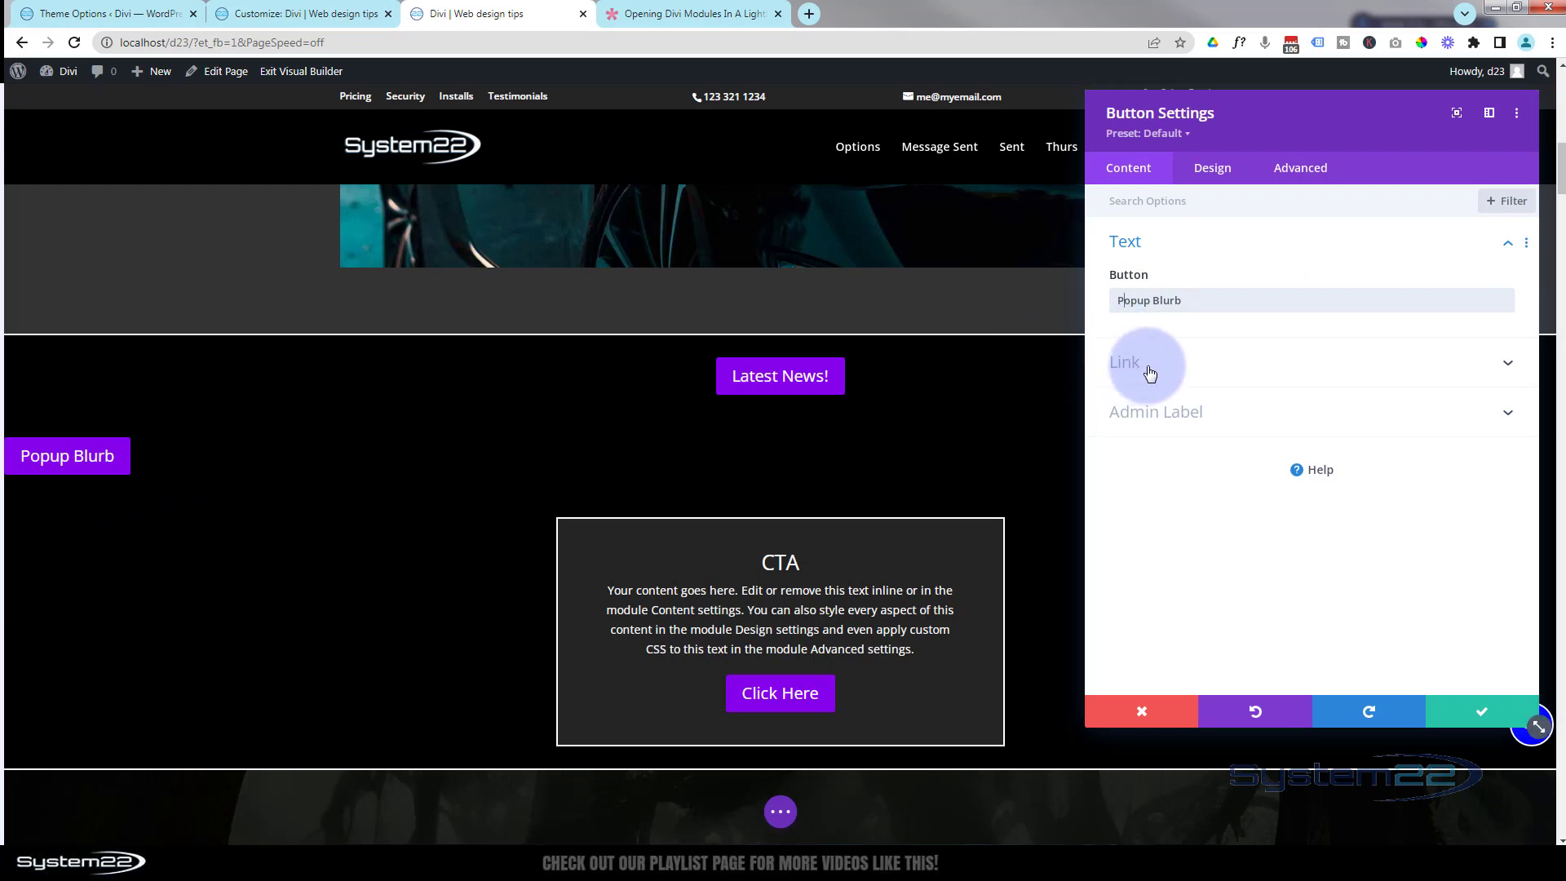
# Step: Set the Popup Blurb button's alignment to center
pyautogui.click(1214, 172)
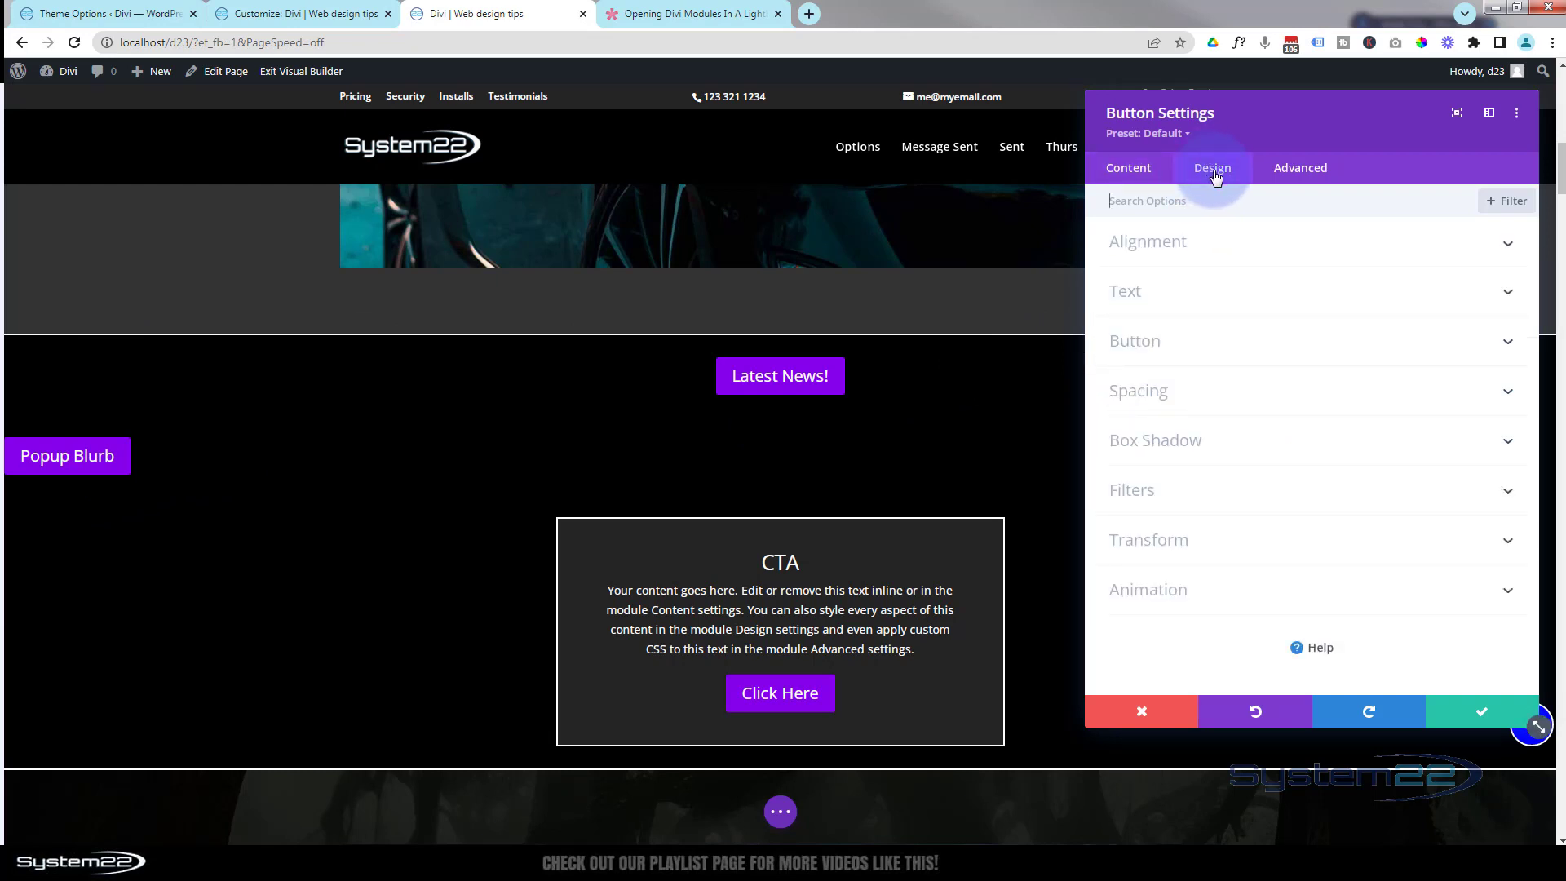
pyautogui.click(1290, 243)
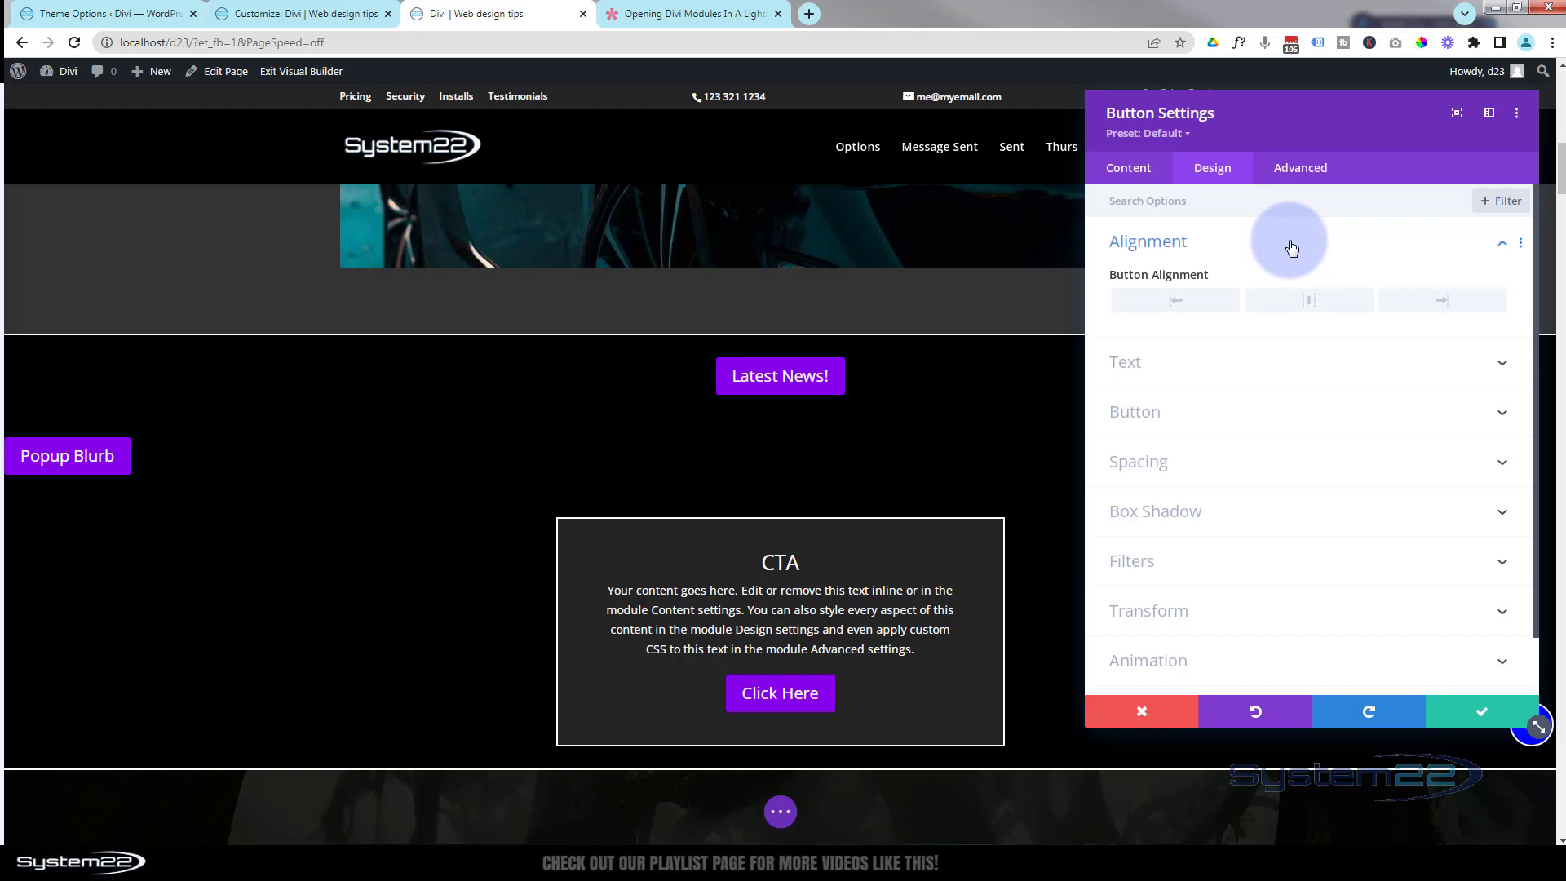
pyautogui.click(1298, 303)
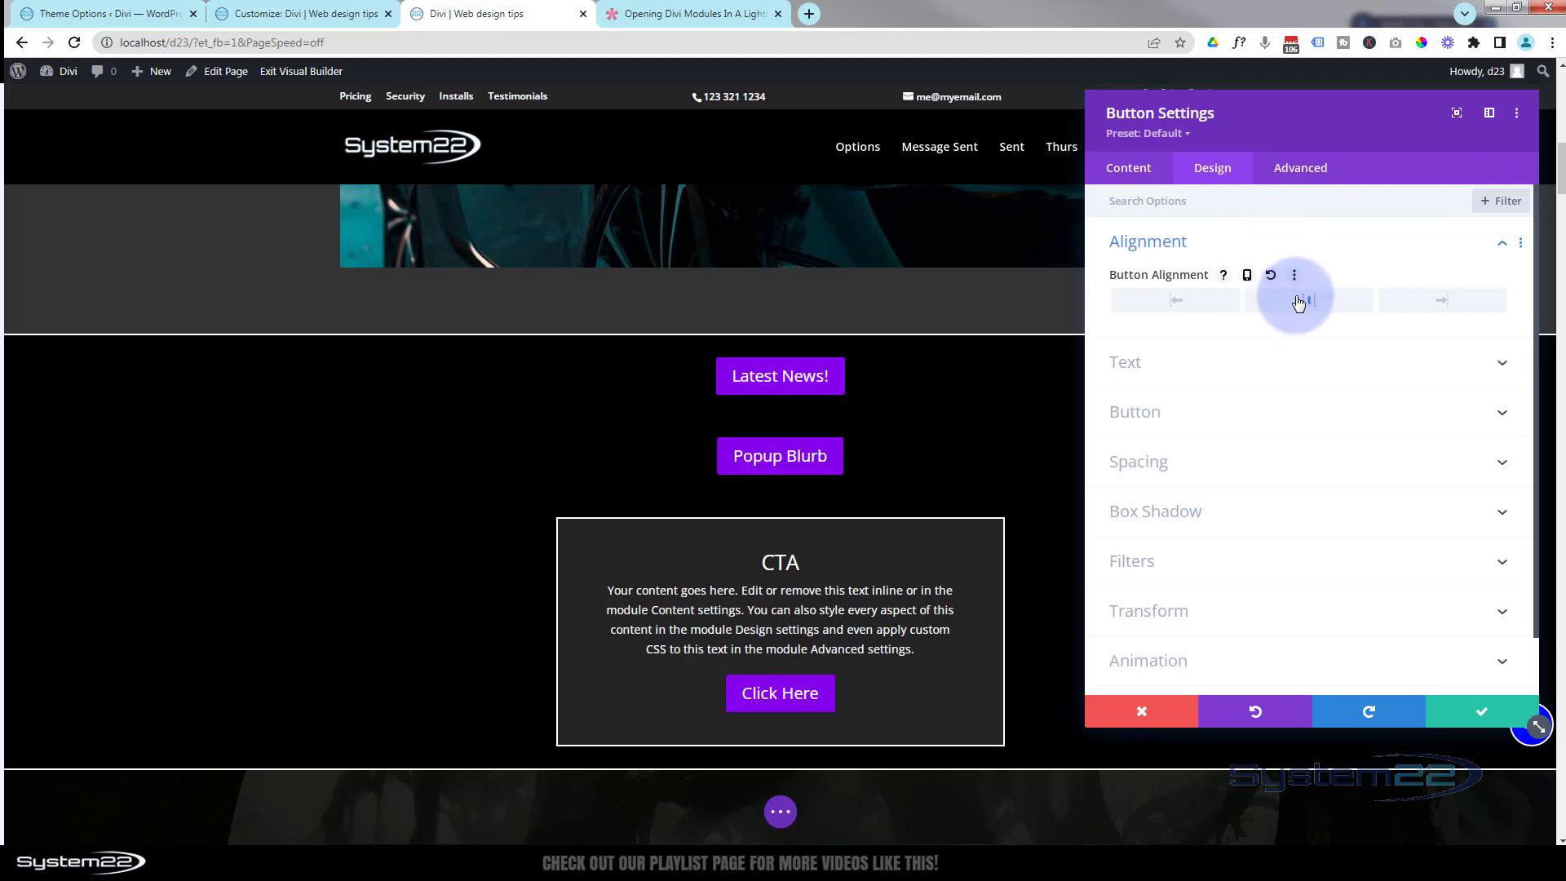
# Step: Switch to the lightbox article and copy the button class name et-lb-btn-1
pyautogui.click(674, 14)
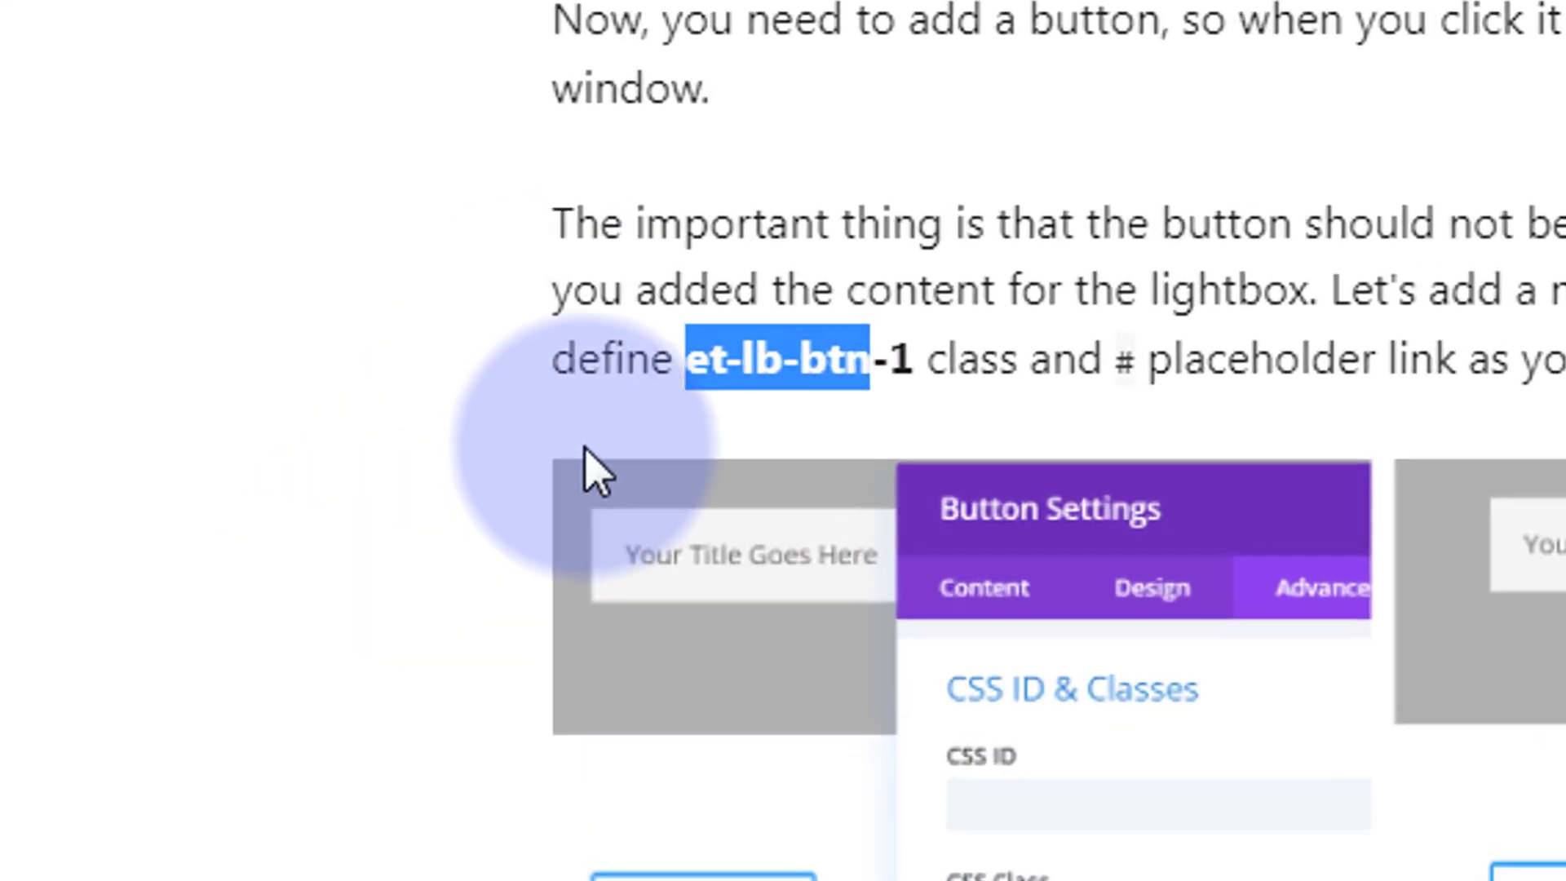
pyautogui.click(552, 249)
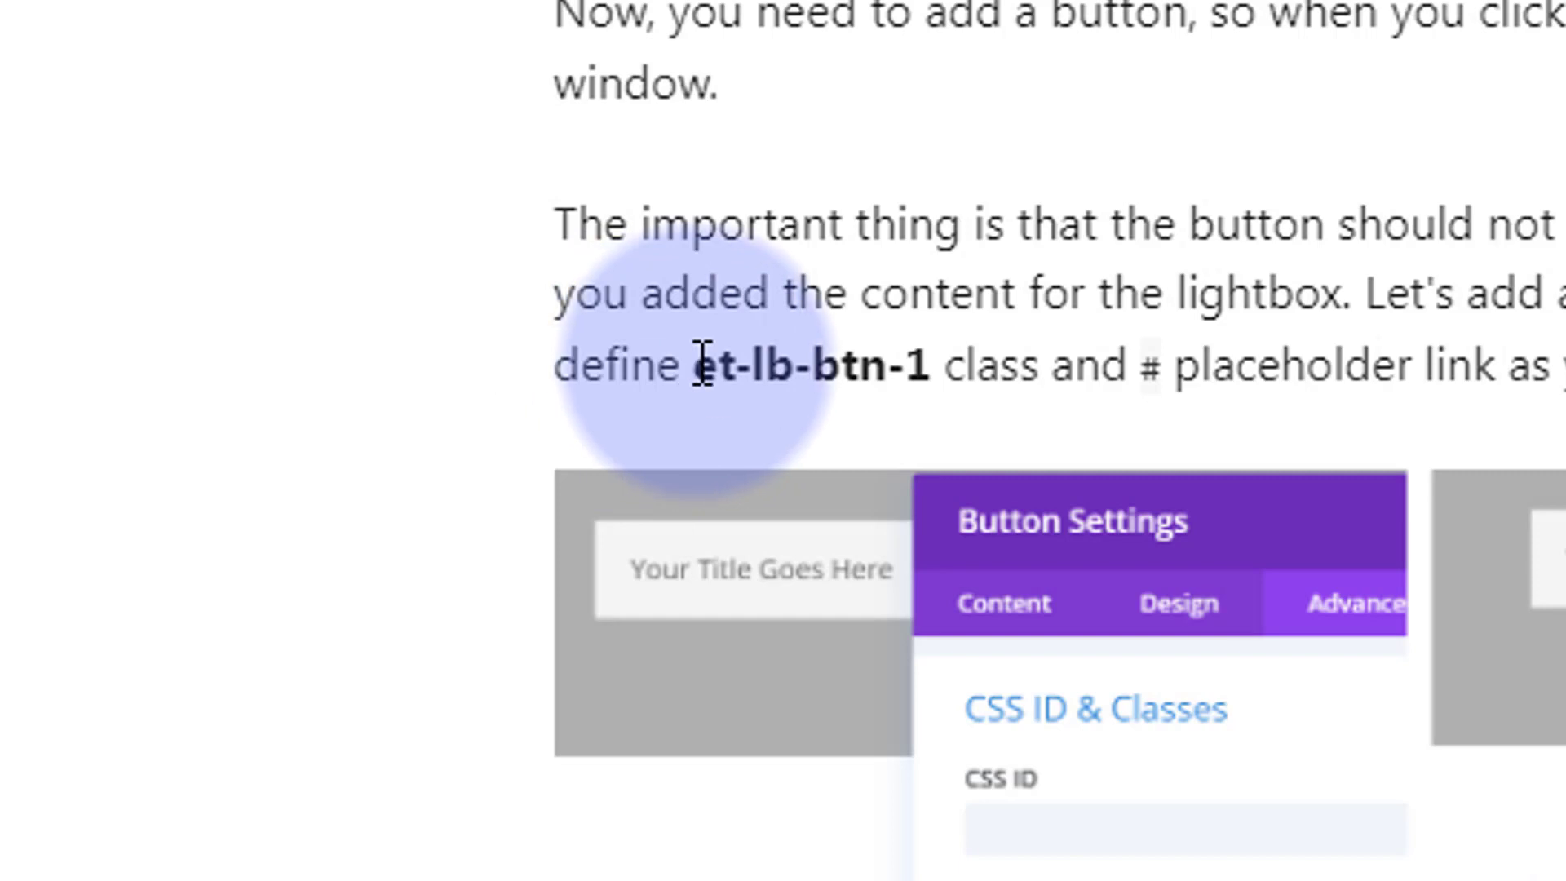
pyautogui.moveTo(696, 364); pyautogui.dragTo(937, 350)
pyautogui.hotkey('ctrl', 'c')
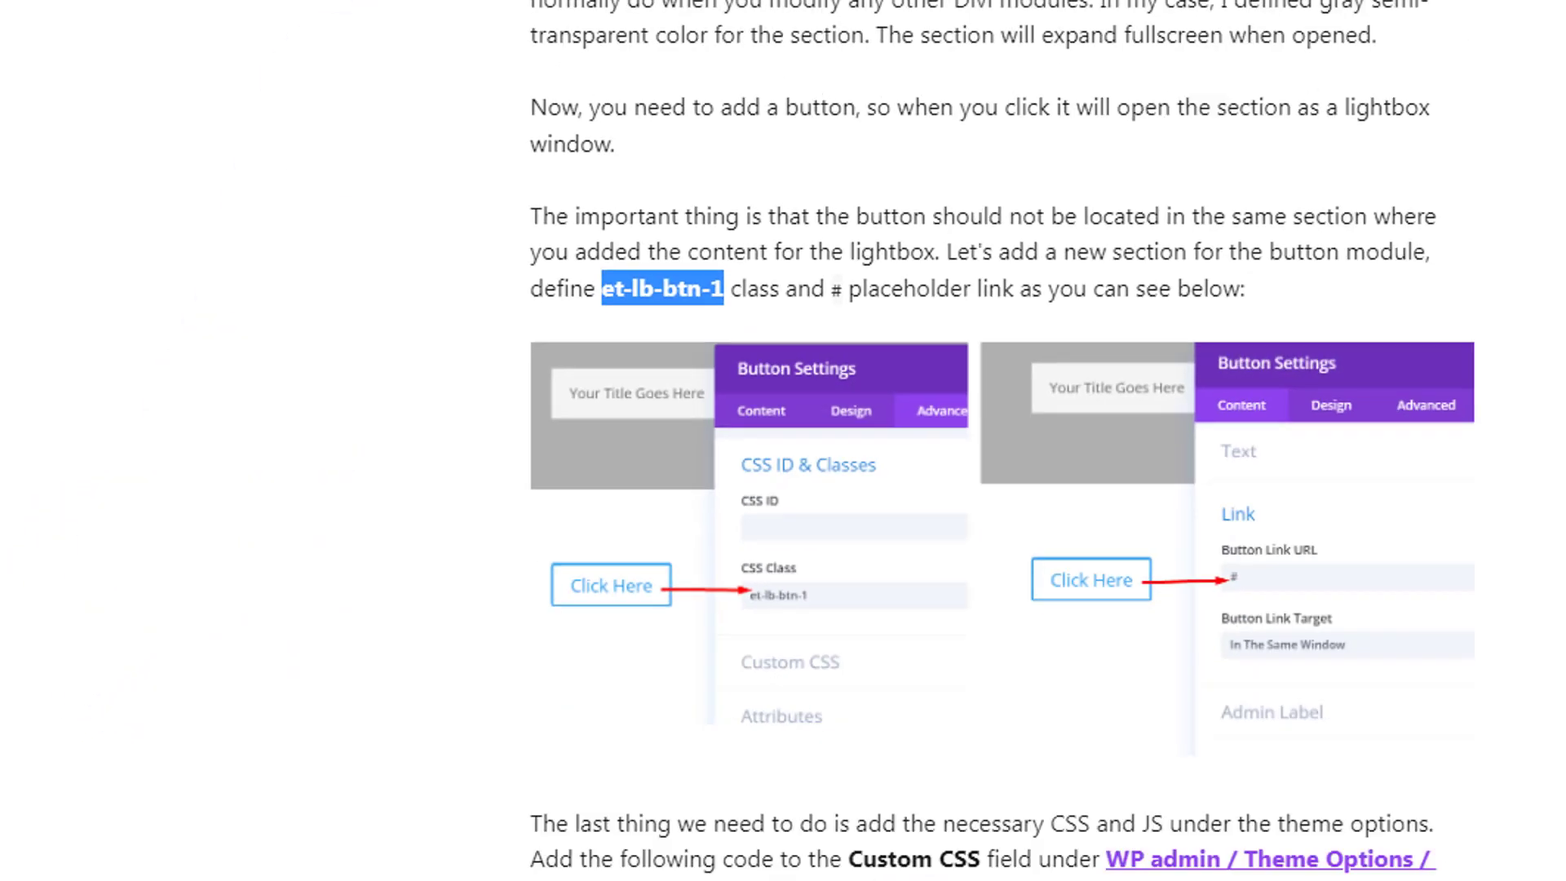
# Step: Return to the site page, set the Popup Blurb button's CSS class to et-lb-btn-2, and save its settings
pyautogui.click(473, 18)
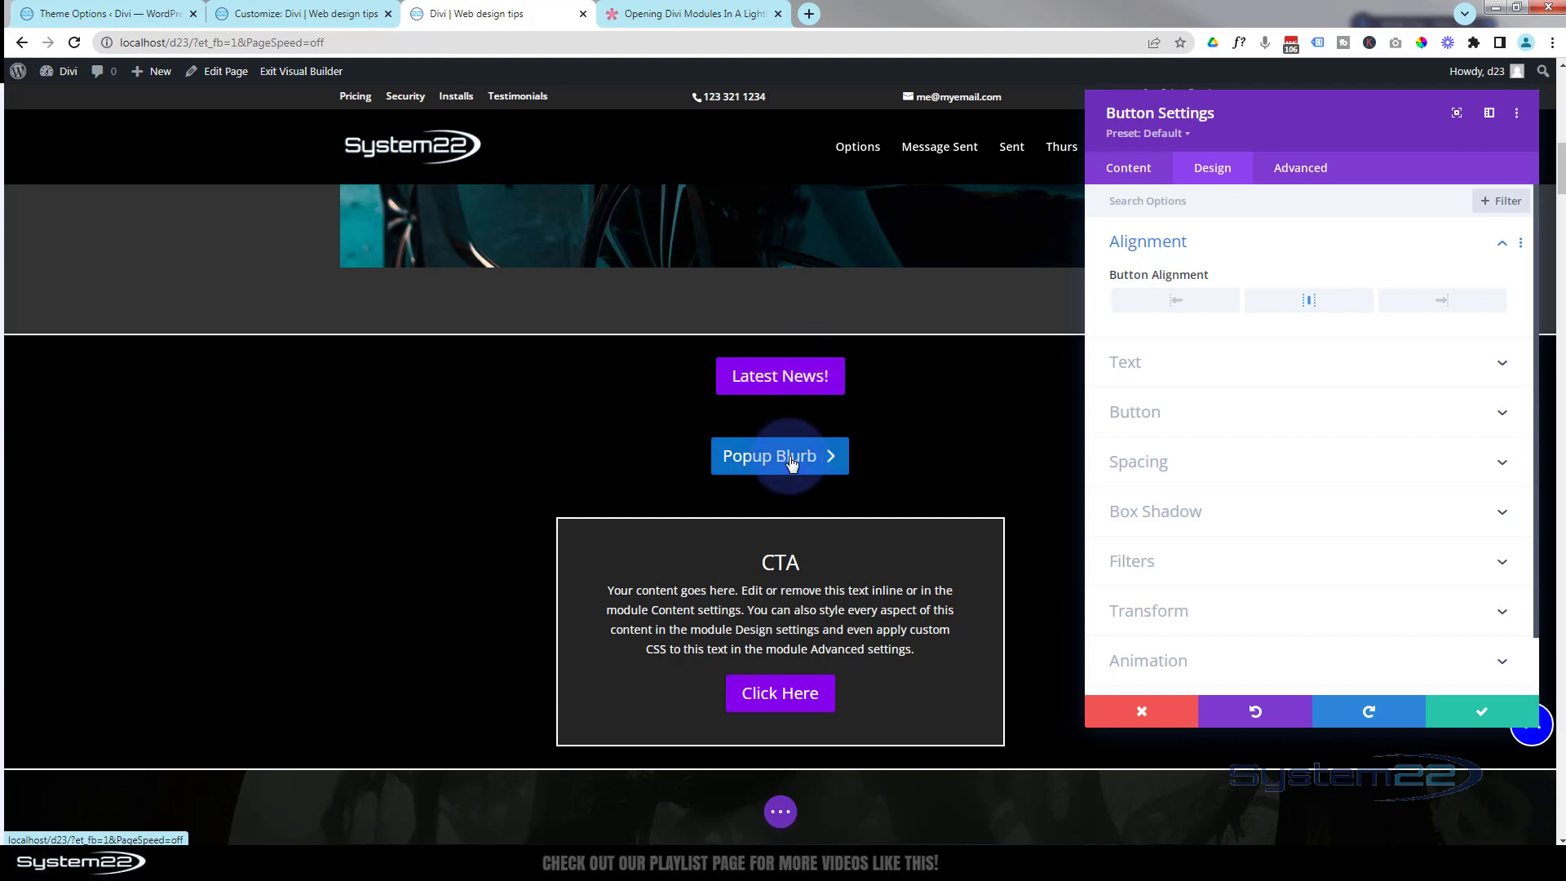
pyautogui.click(1301, 169)
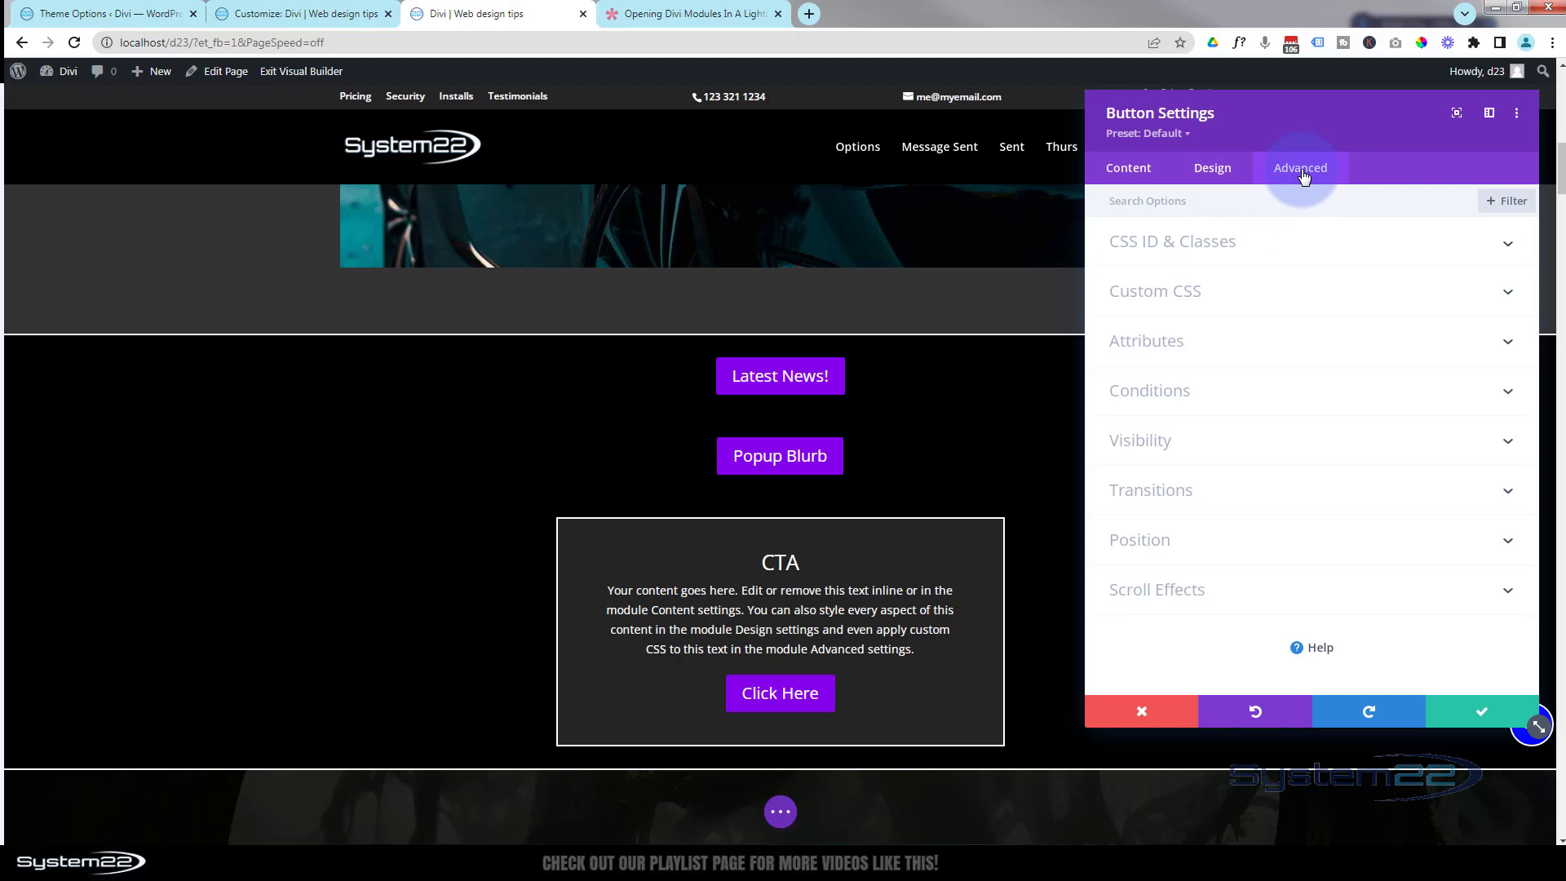
pyautogui.click(1290, 249)
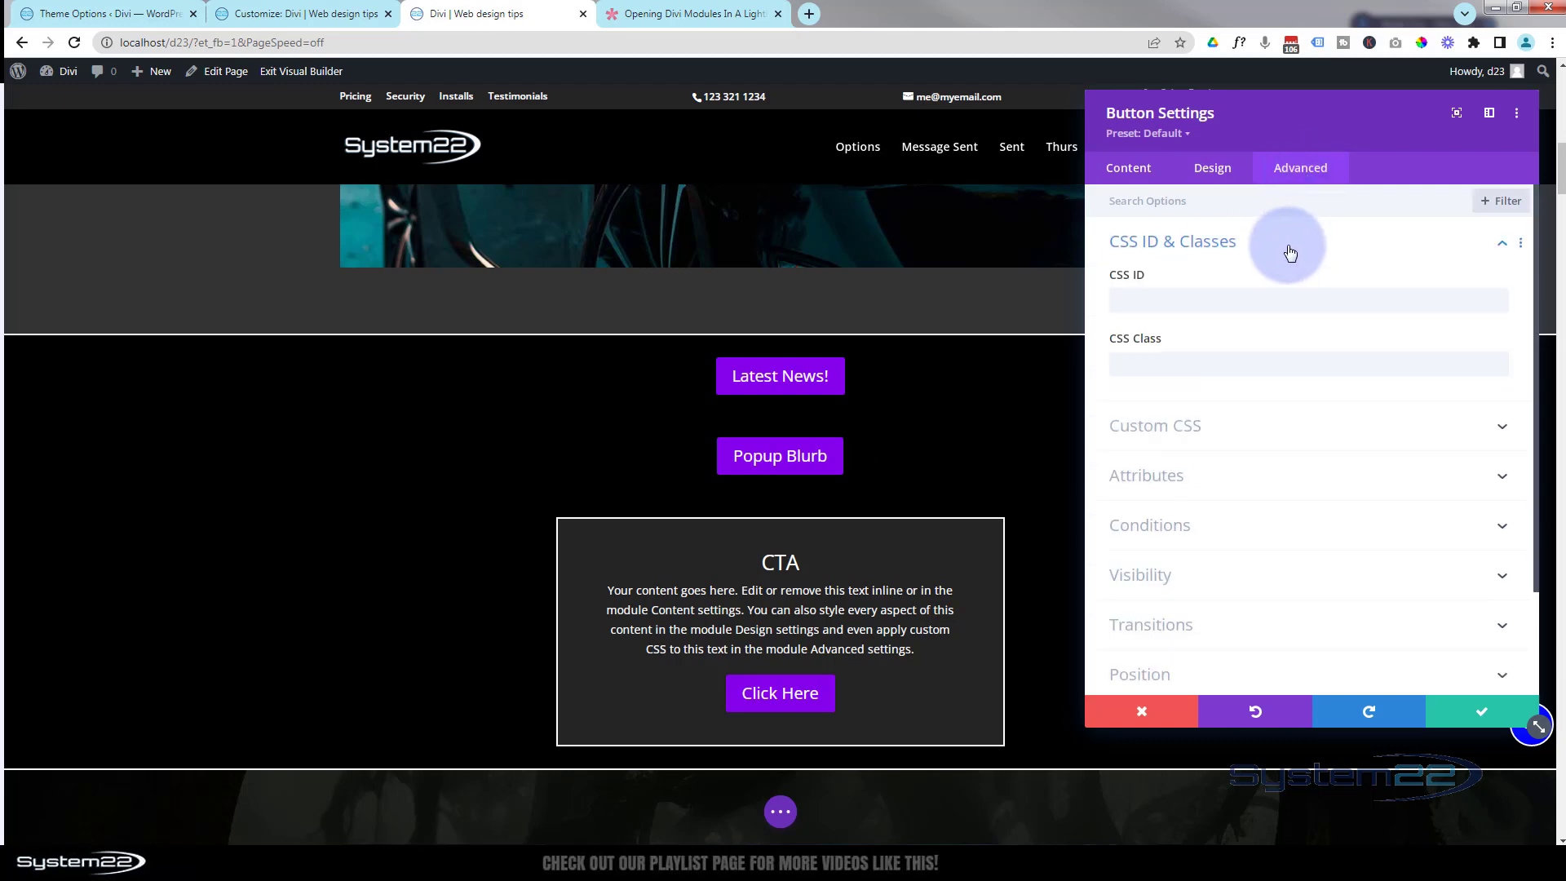
pyautogui.click(1166, 367)
pyautogui.hotkey('ctrl', 'v')
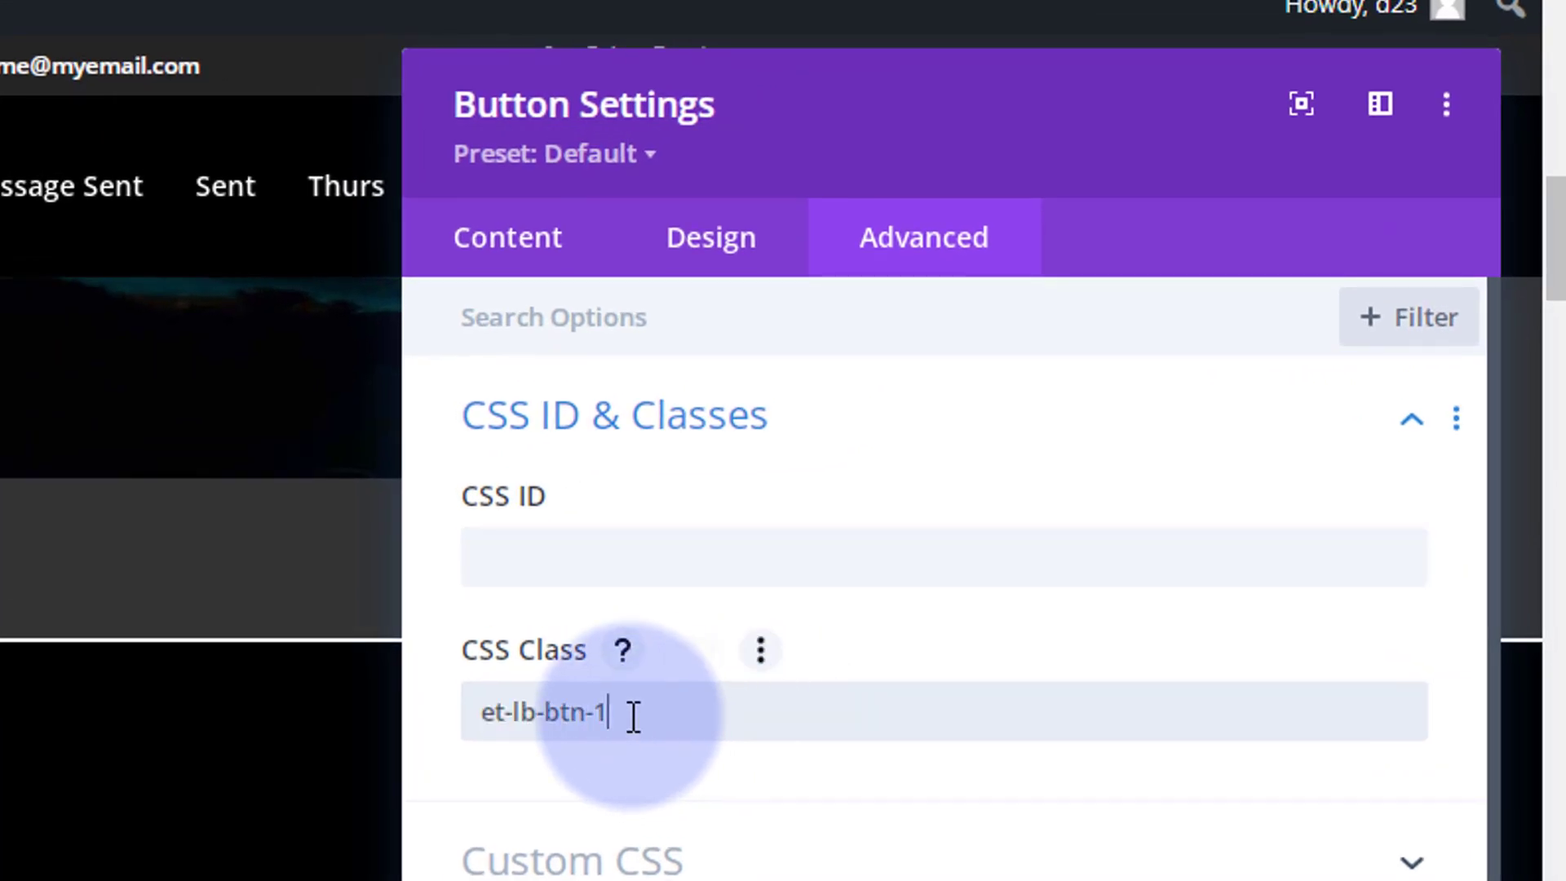
pyautogui.moveTo(599, 715); pyautogui.dragTo(609, 714)
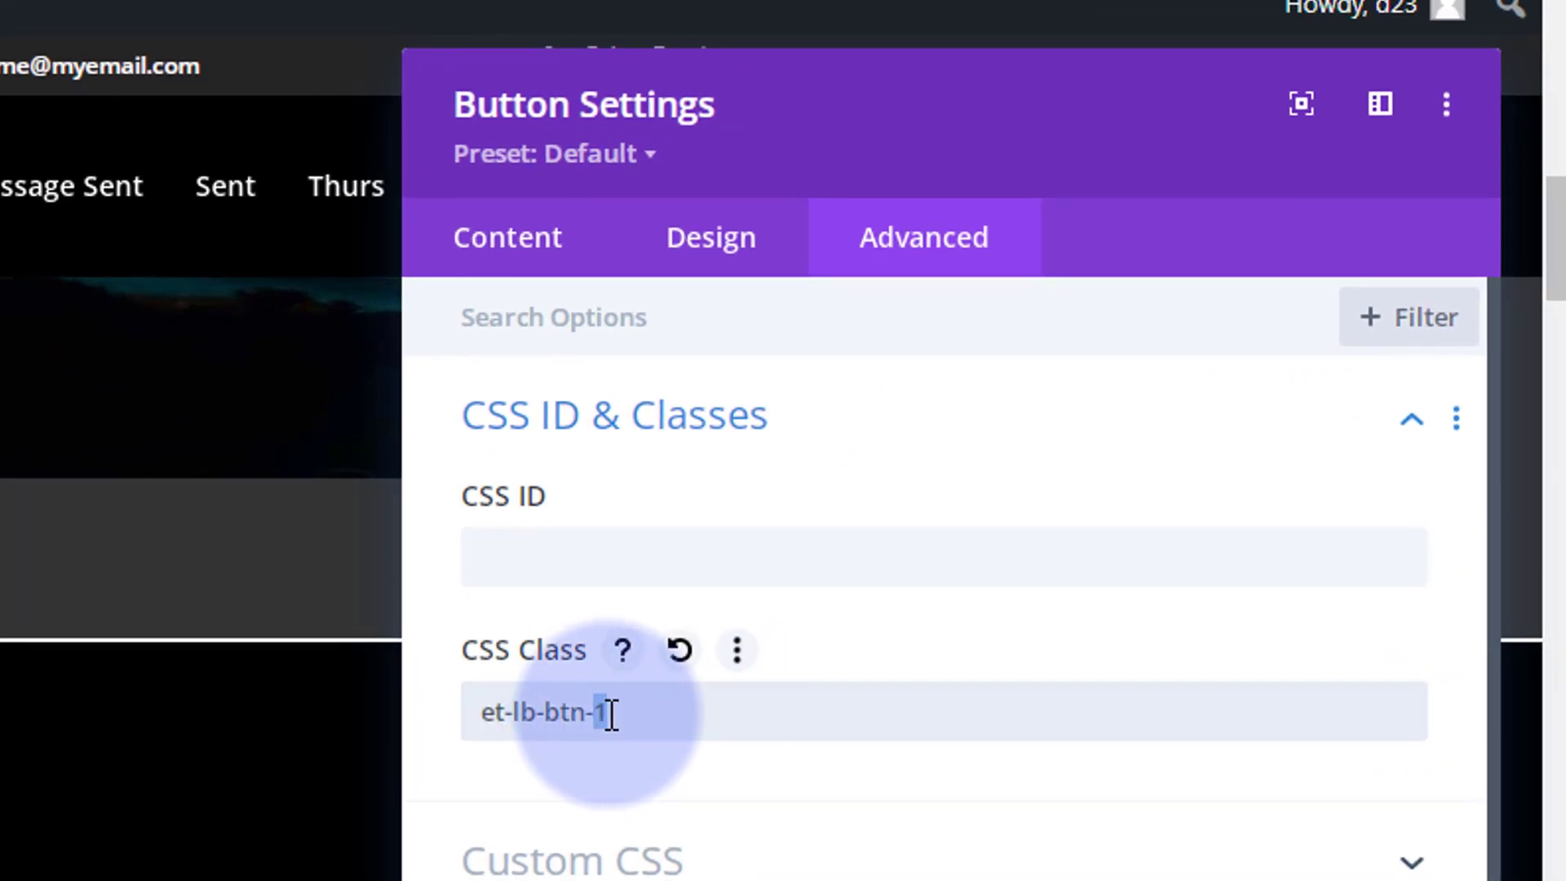
pyautogui.write('2')
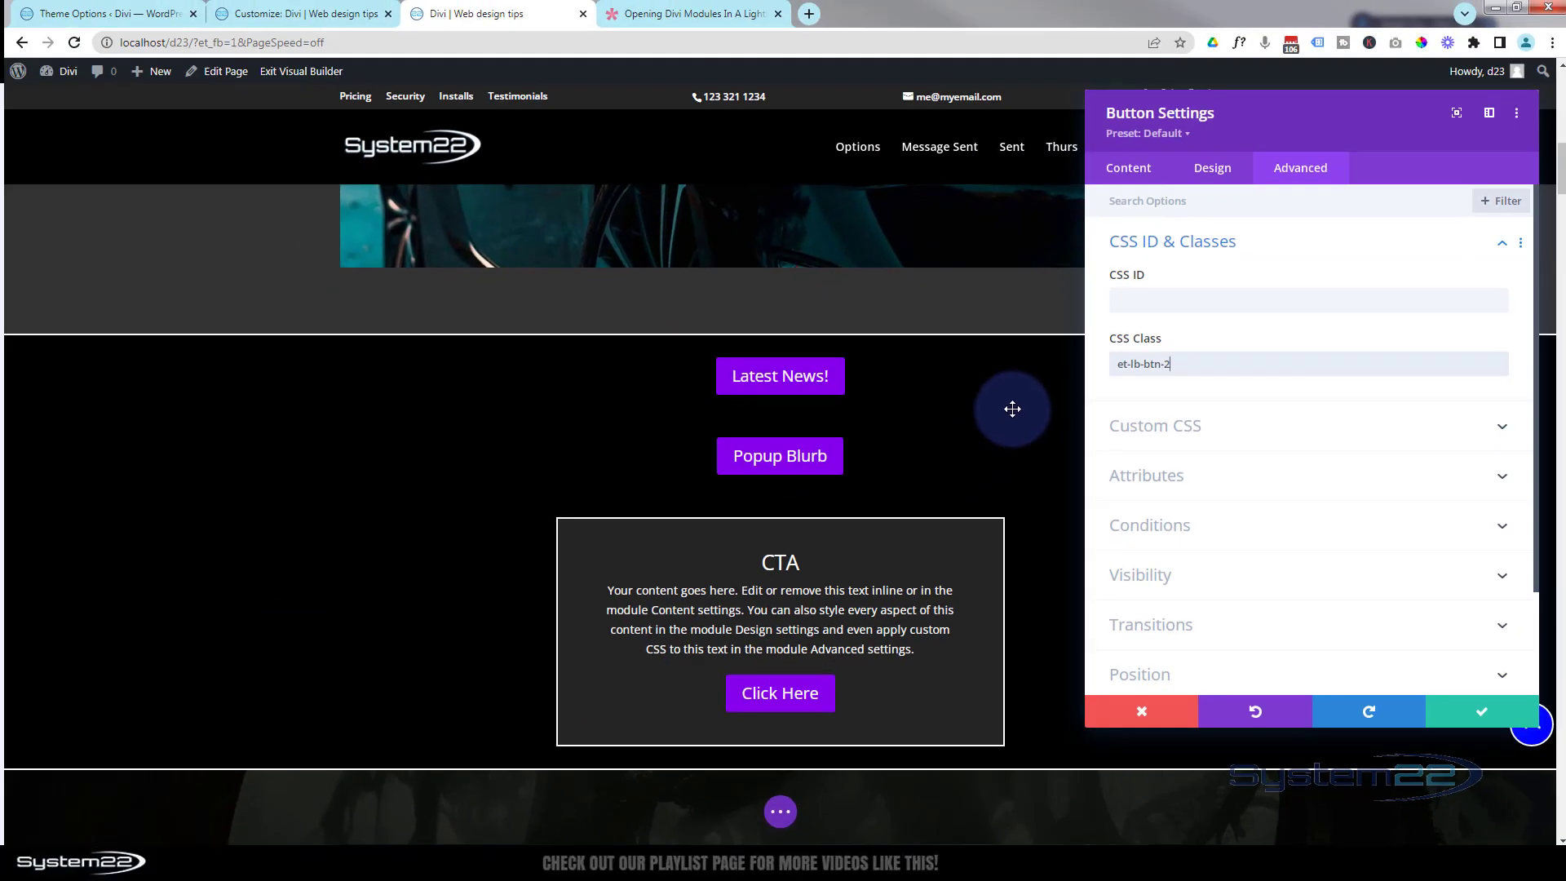
pyautogui.click(1484, 708)
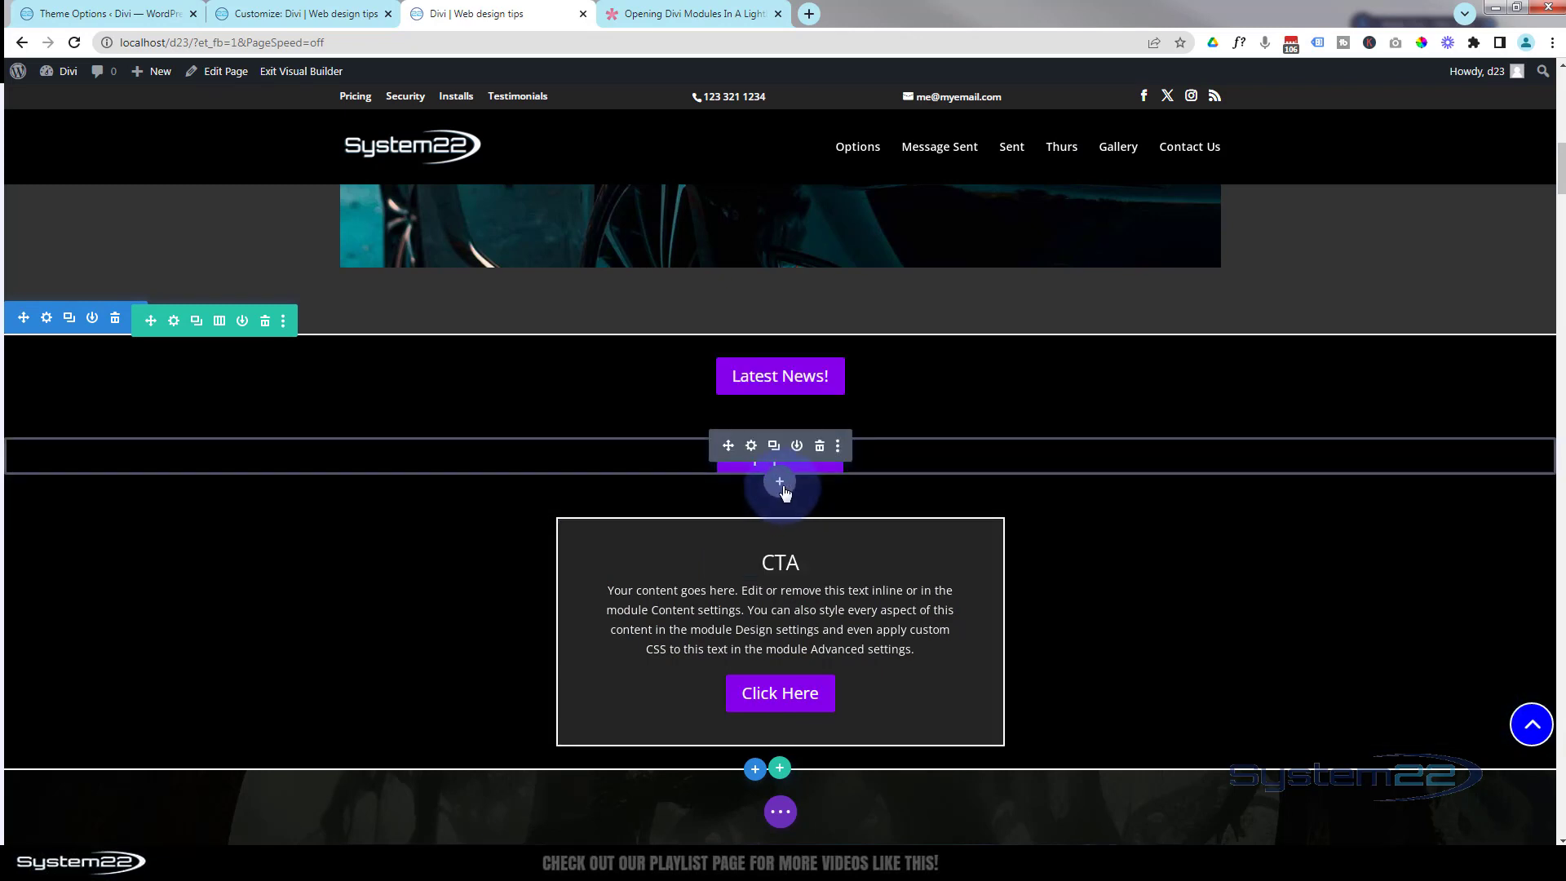
# Step: Insert a Blurb module below the Popup Blurb button and set its title to "Popup Blurb"
pyautogui.click(781, 485)
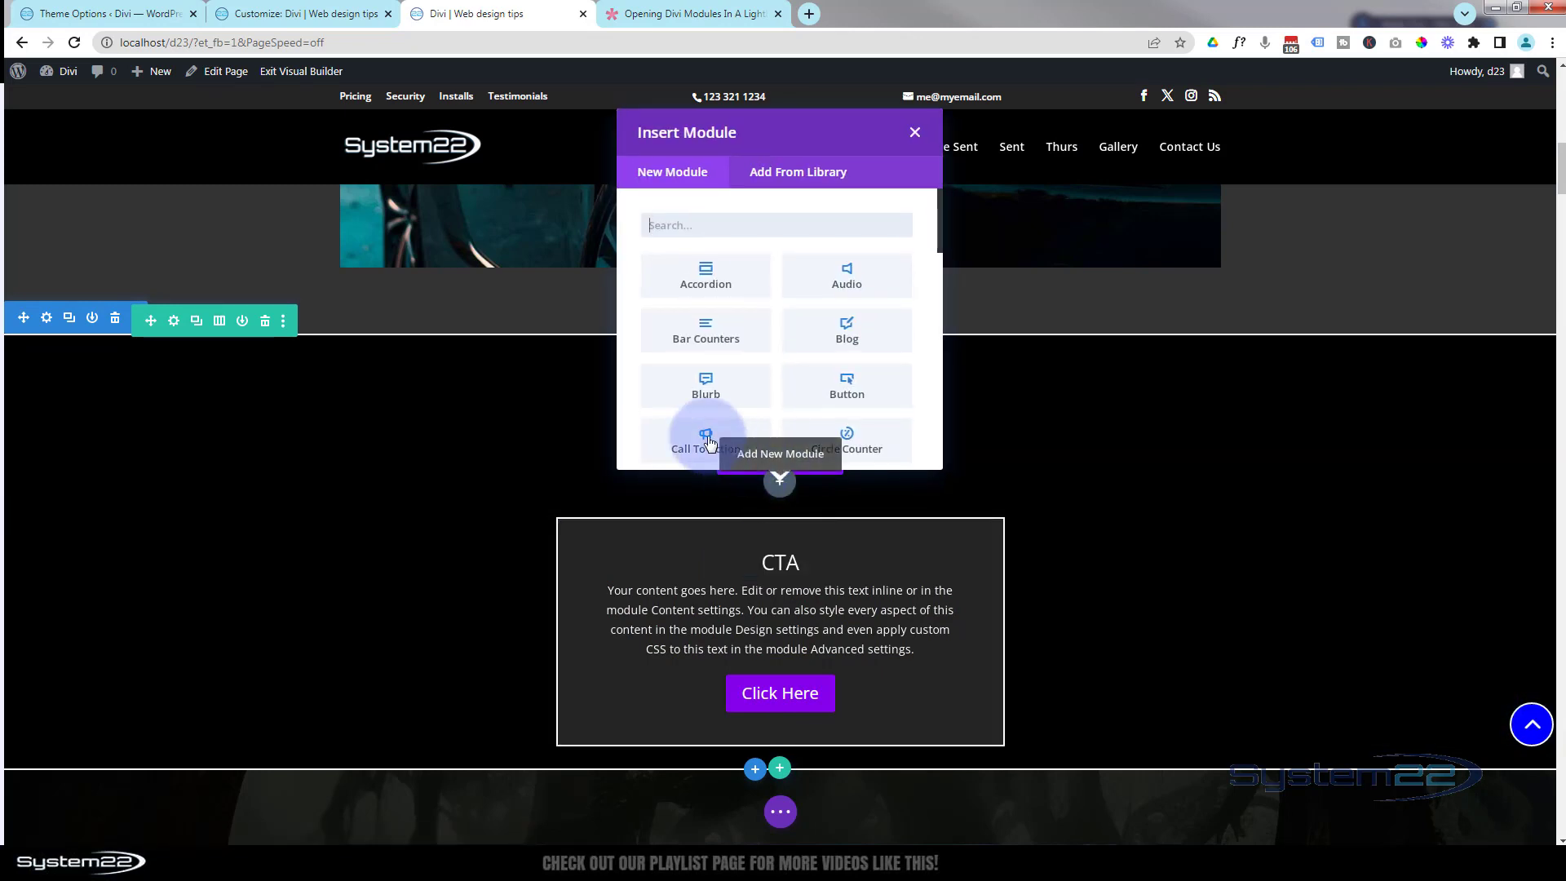
pyautogui.click(730, 394)
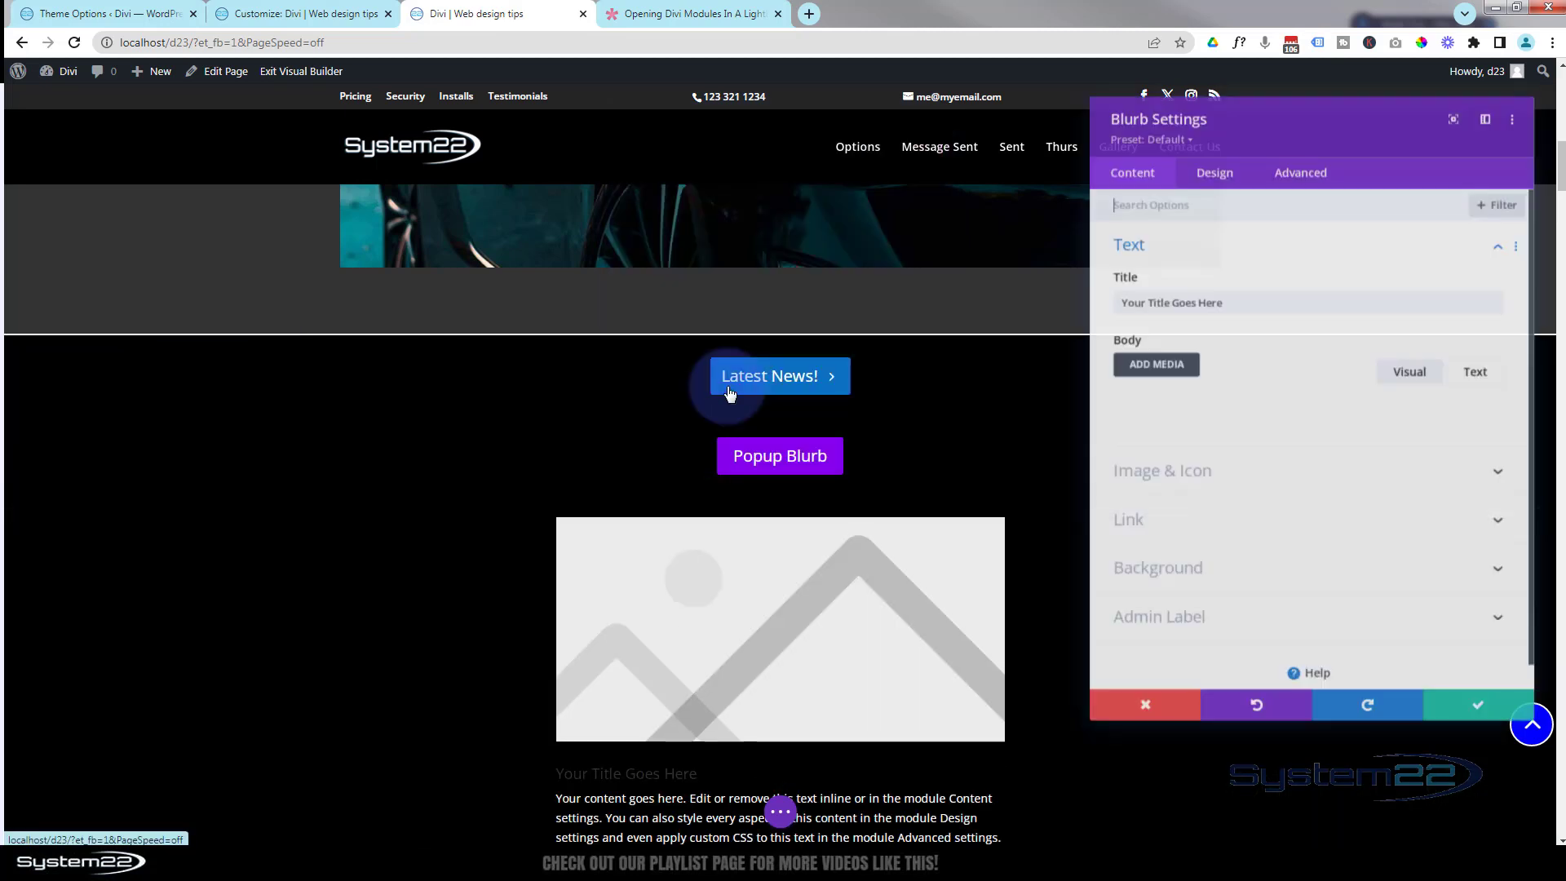
pyautogui.tripleClick(1146, 300)
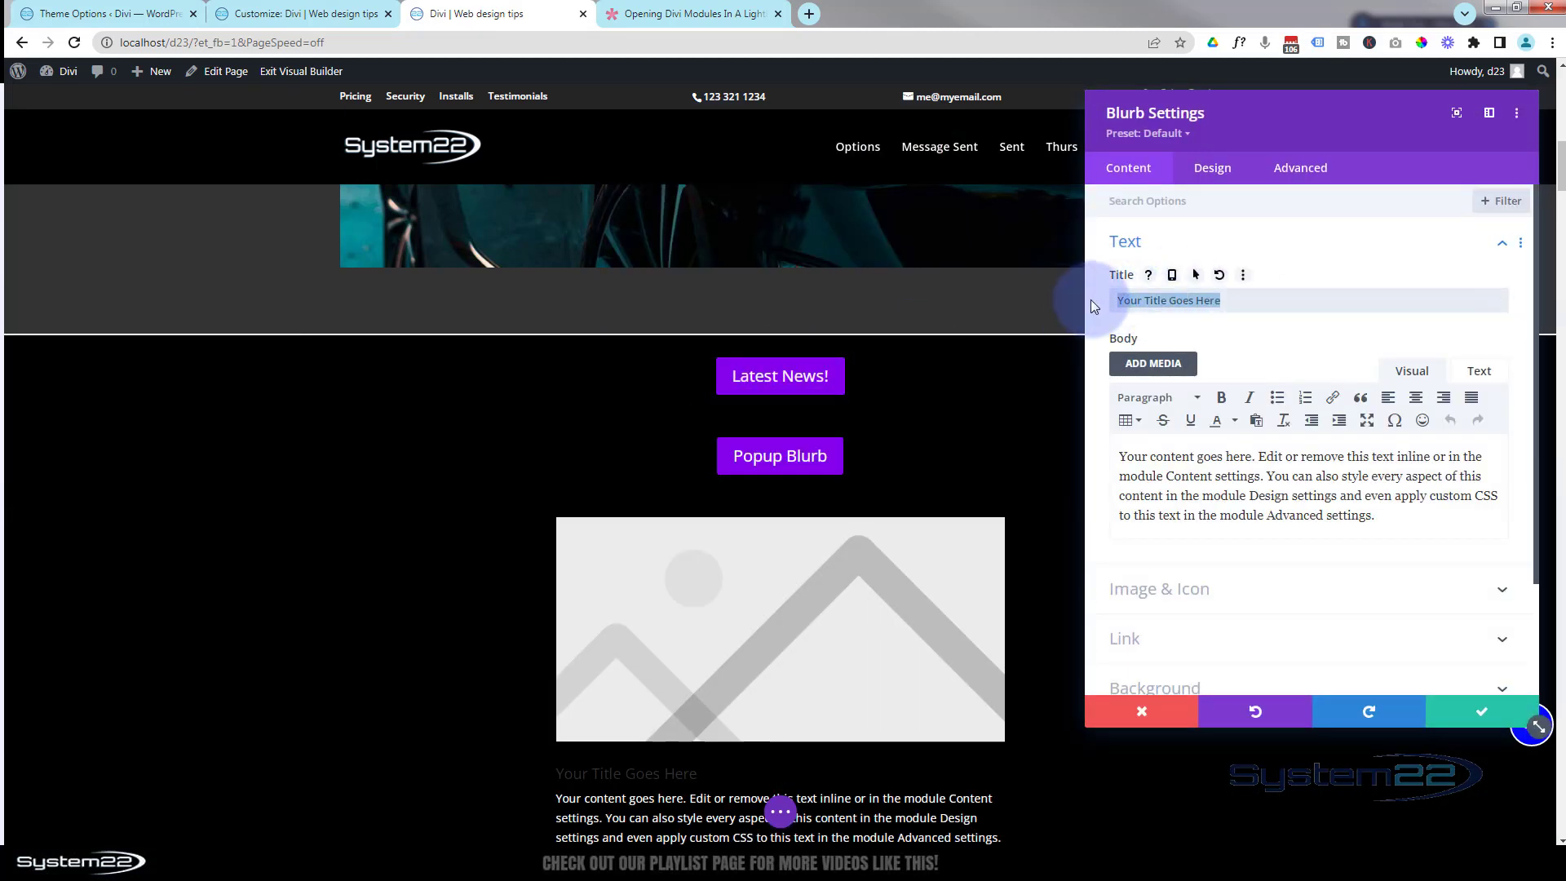
pyautogui.write('Popup Blurb')
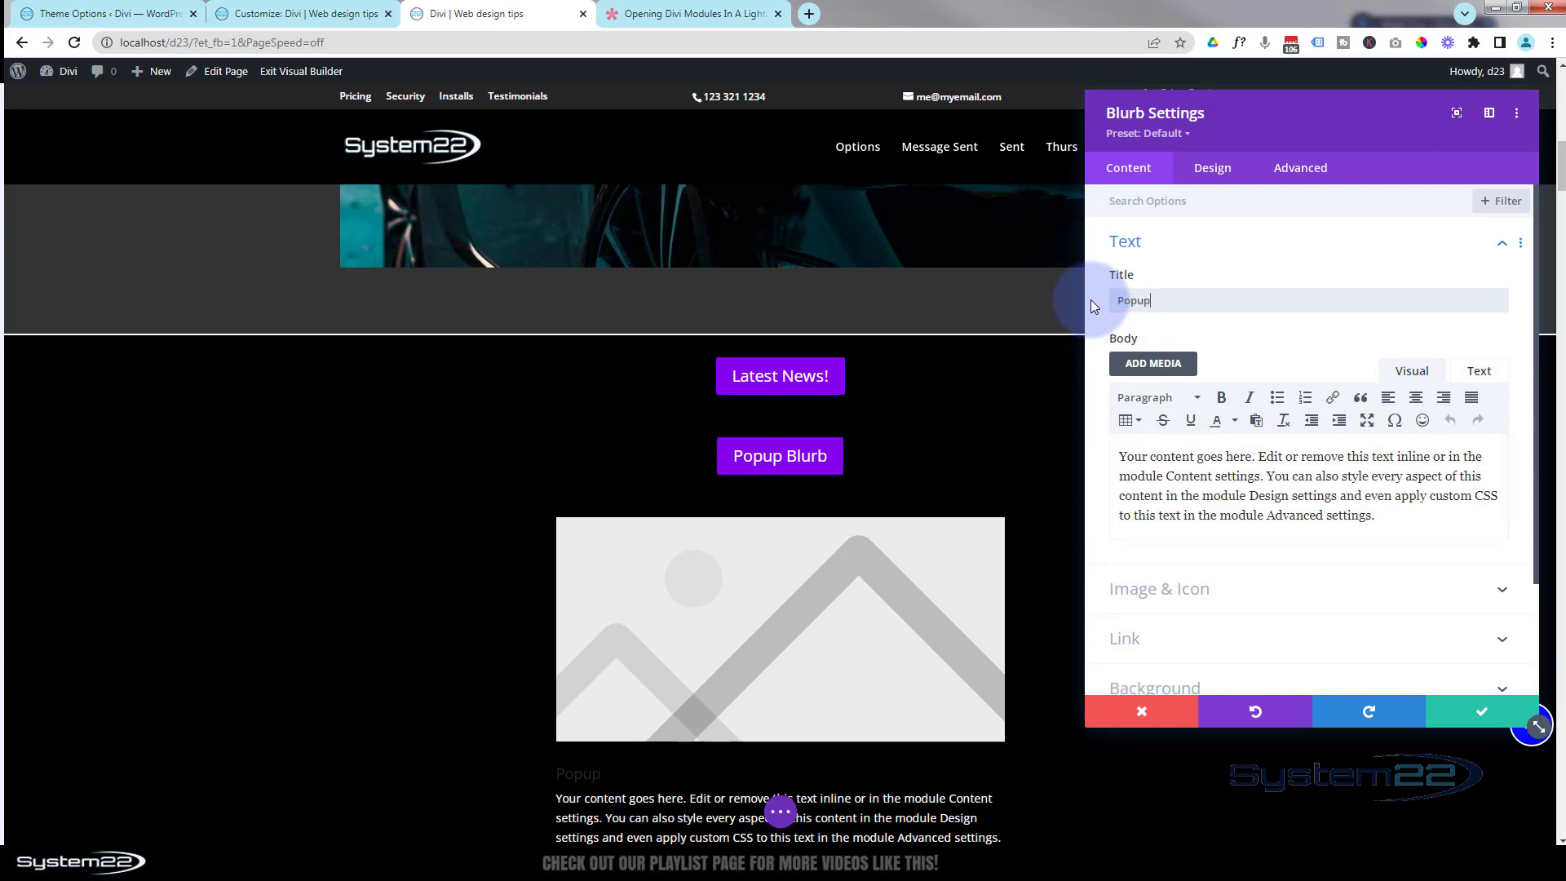
# Step: Make the blurb use an icon instead of an image and choose the circled double down-chevron
pyautogui.scroll(-2, 1229, 466)
pyautogui.click(1228, 456)
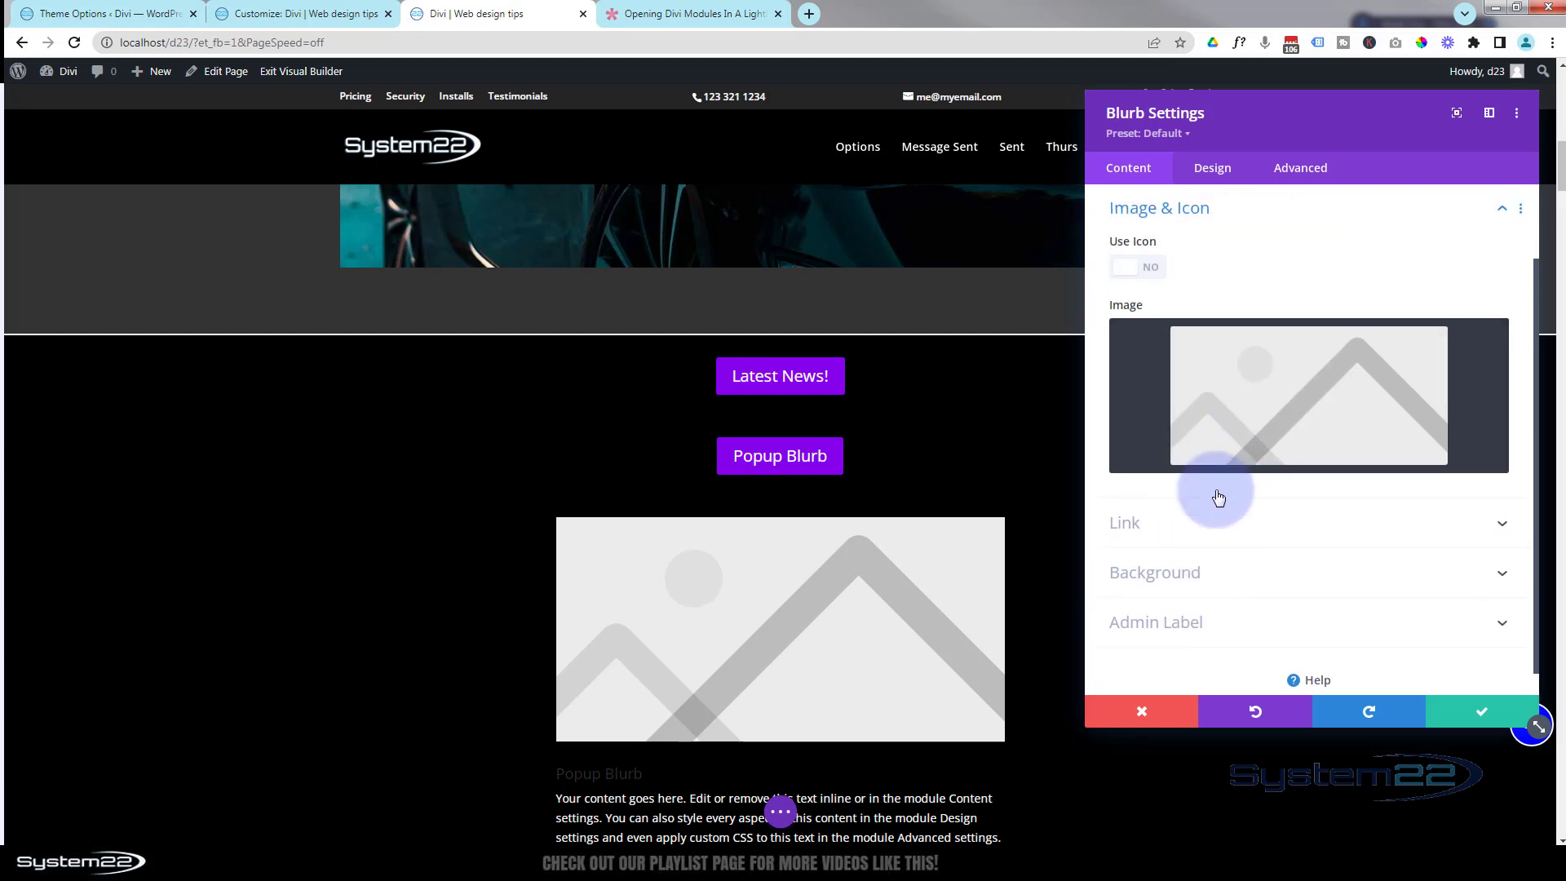
pyautogui.click(1153, 269)
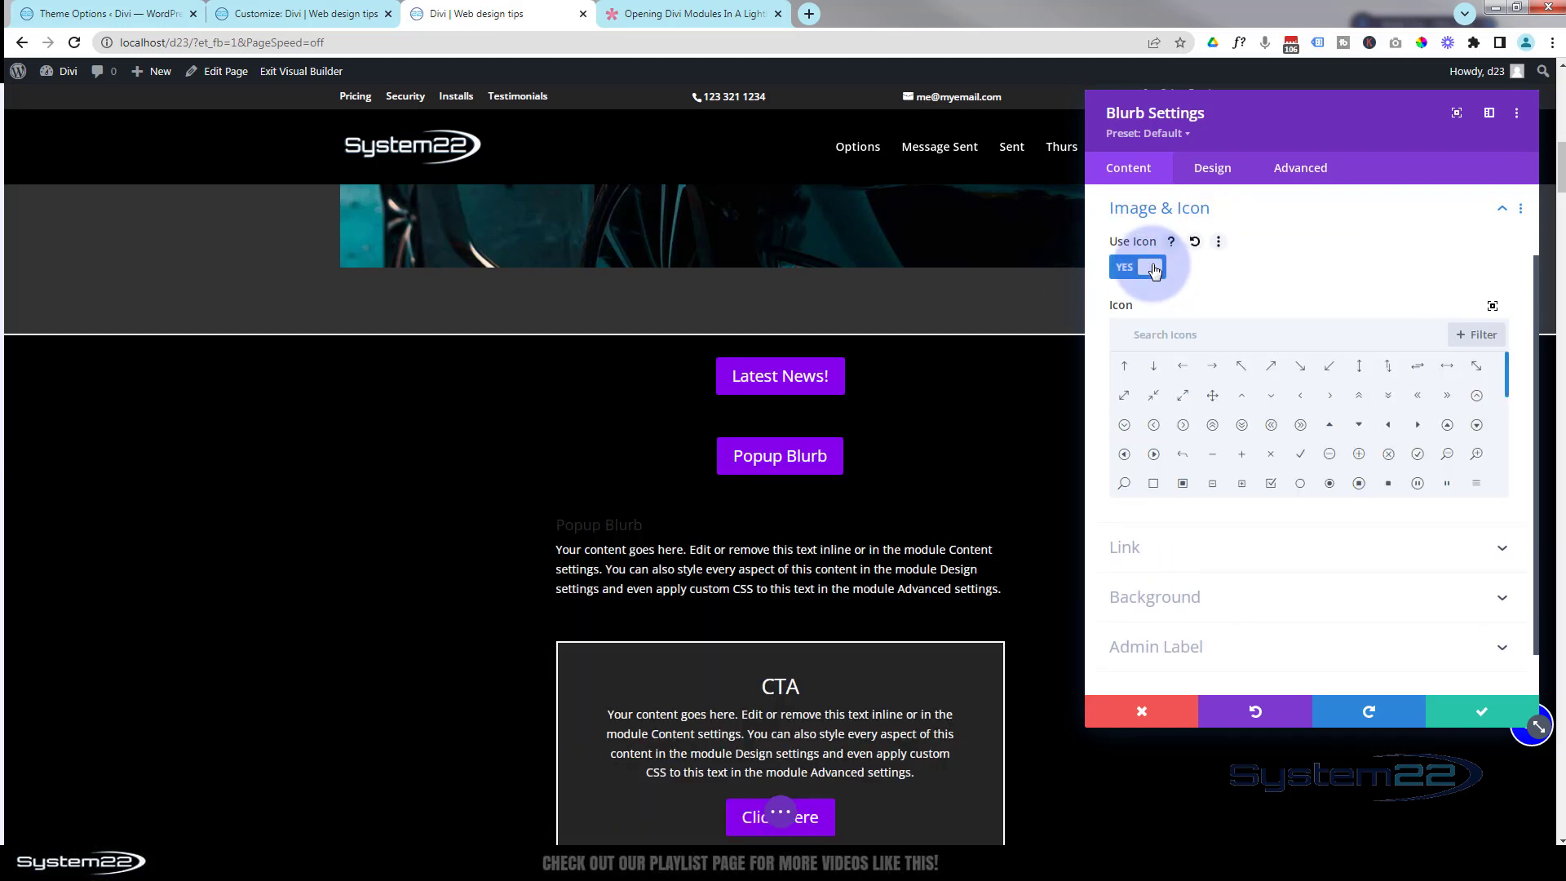
pyautogui.click(1241, 424)
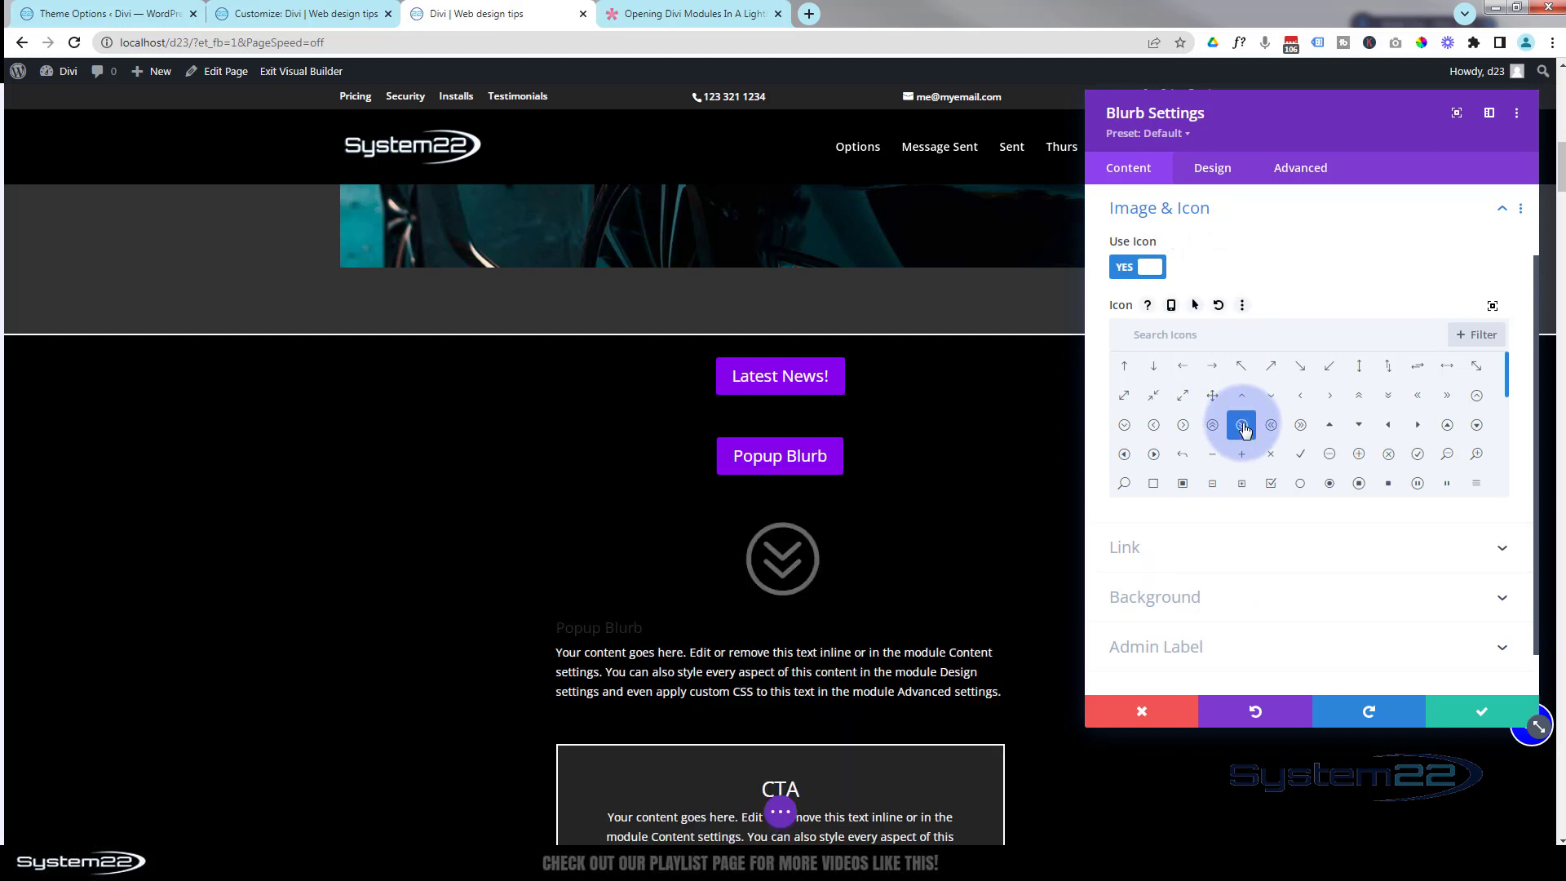
# Step: Center the blurb's text and set its text color to Light
pyautogui.click(1215, 168)
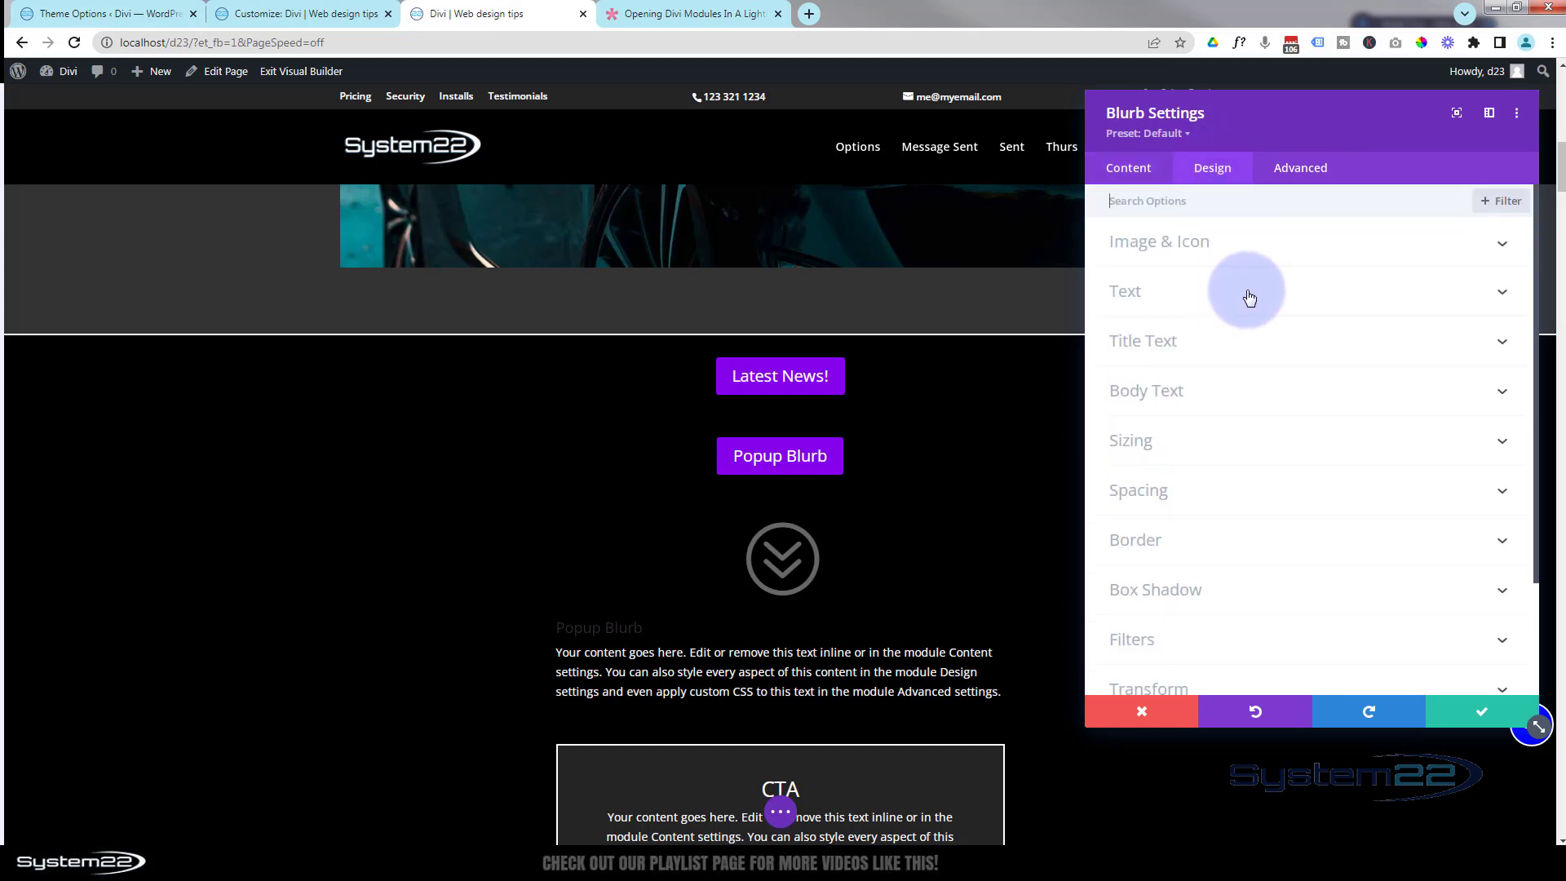
pyautogui.click(1249, 297)
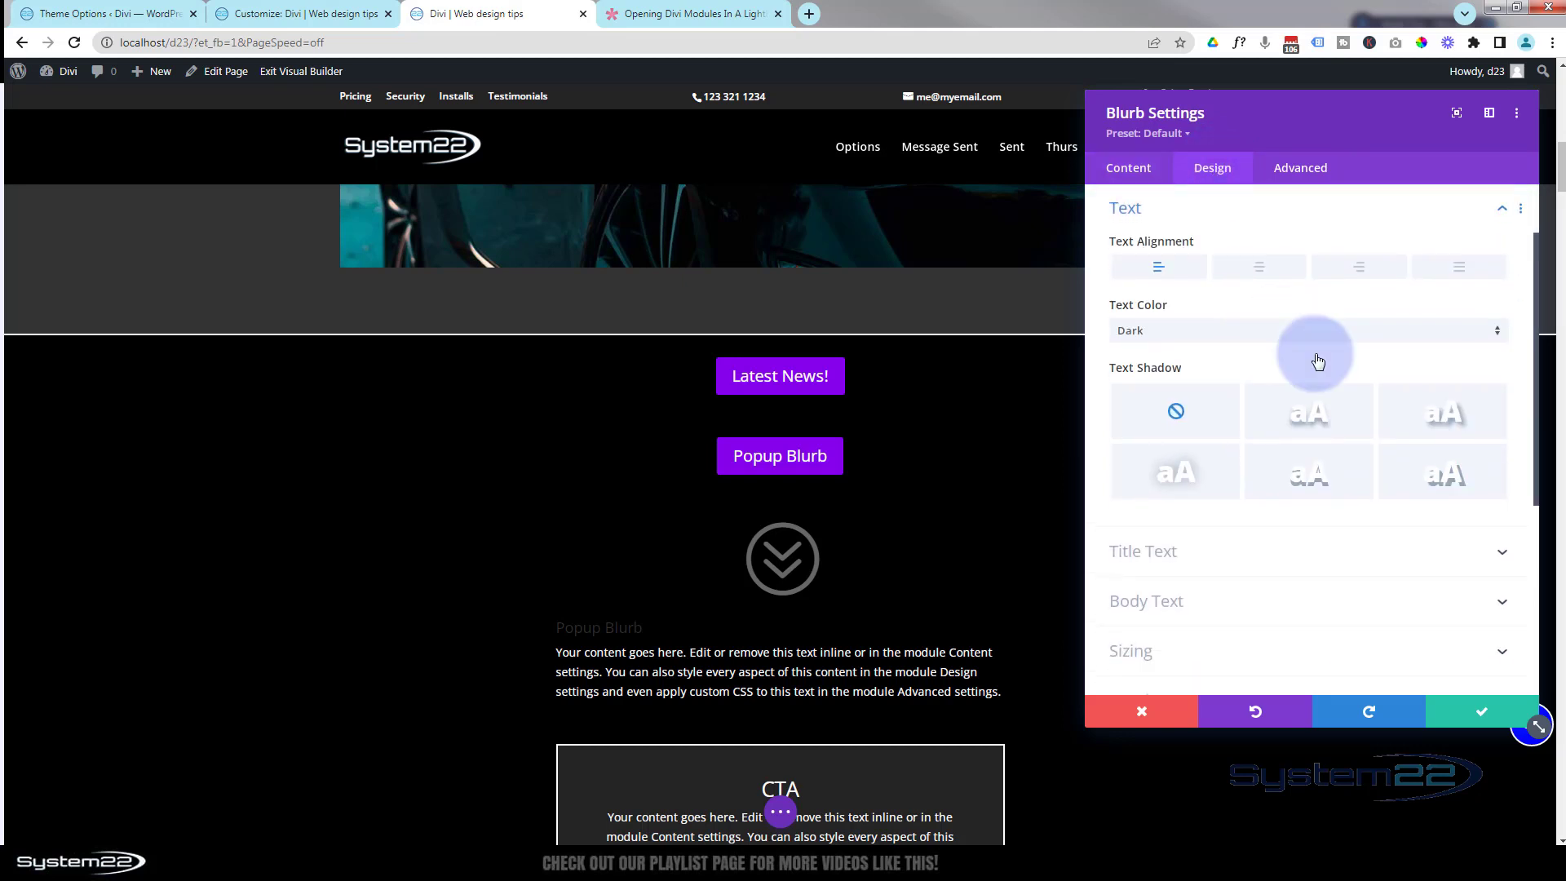
pyautogui.click(1263, 269)
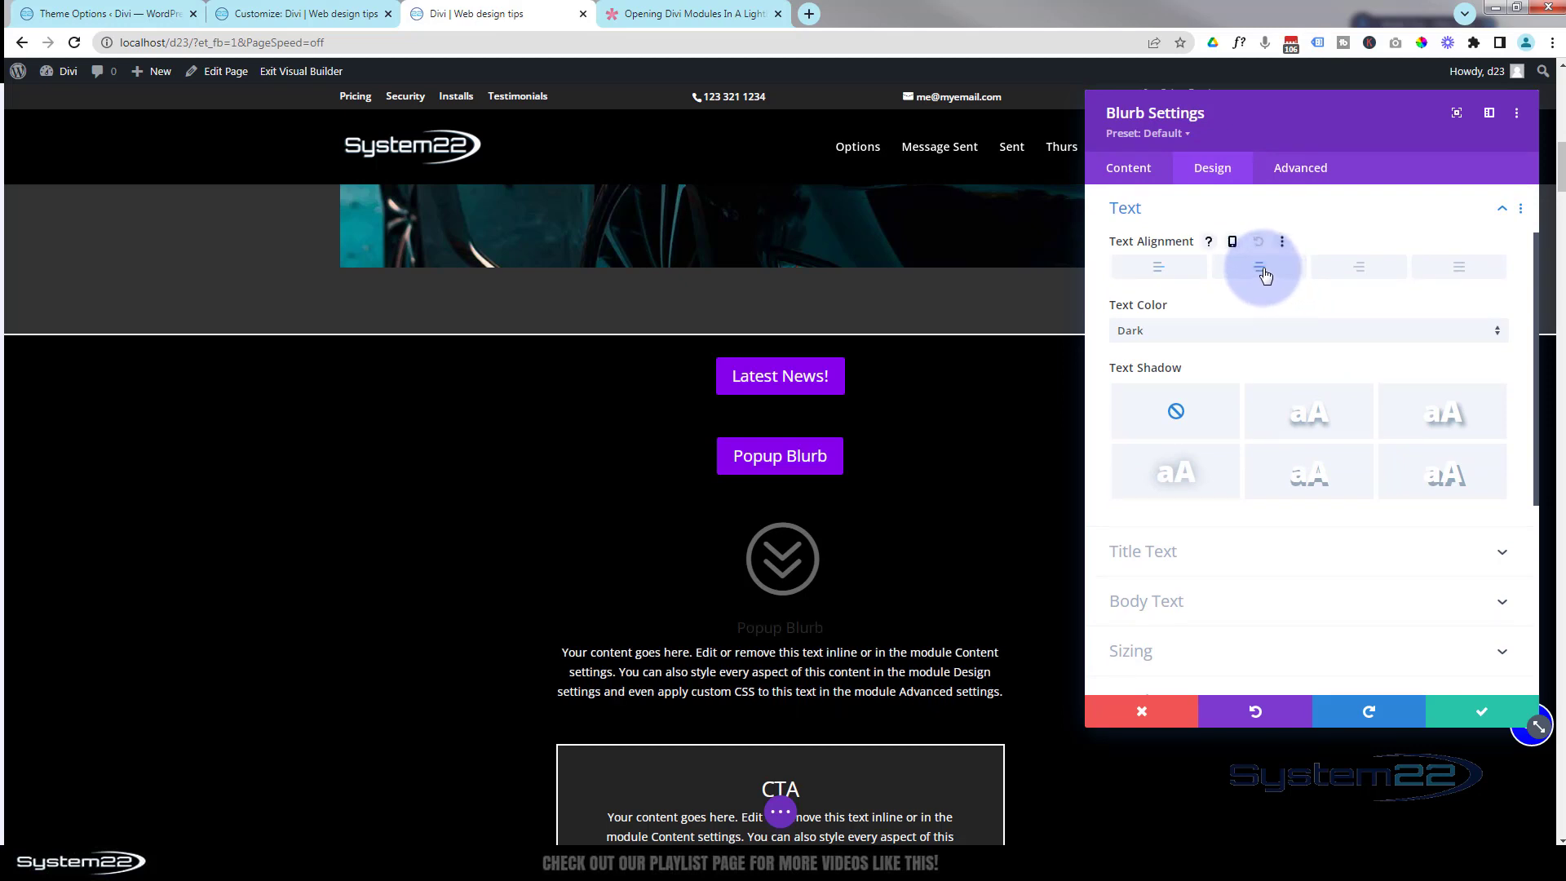
pyautogui.click(1224, 331)
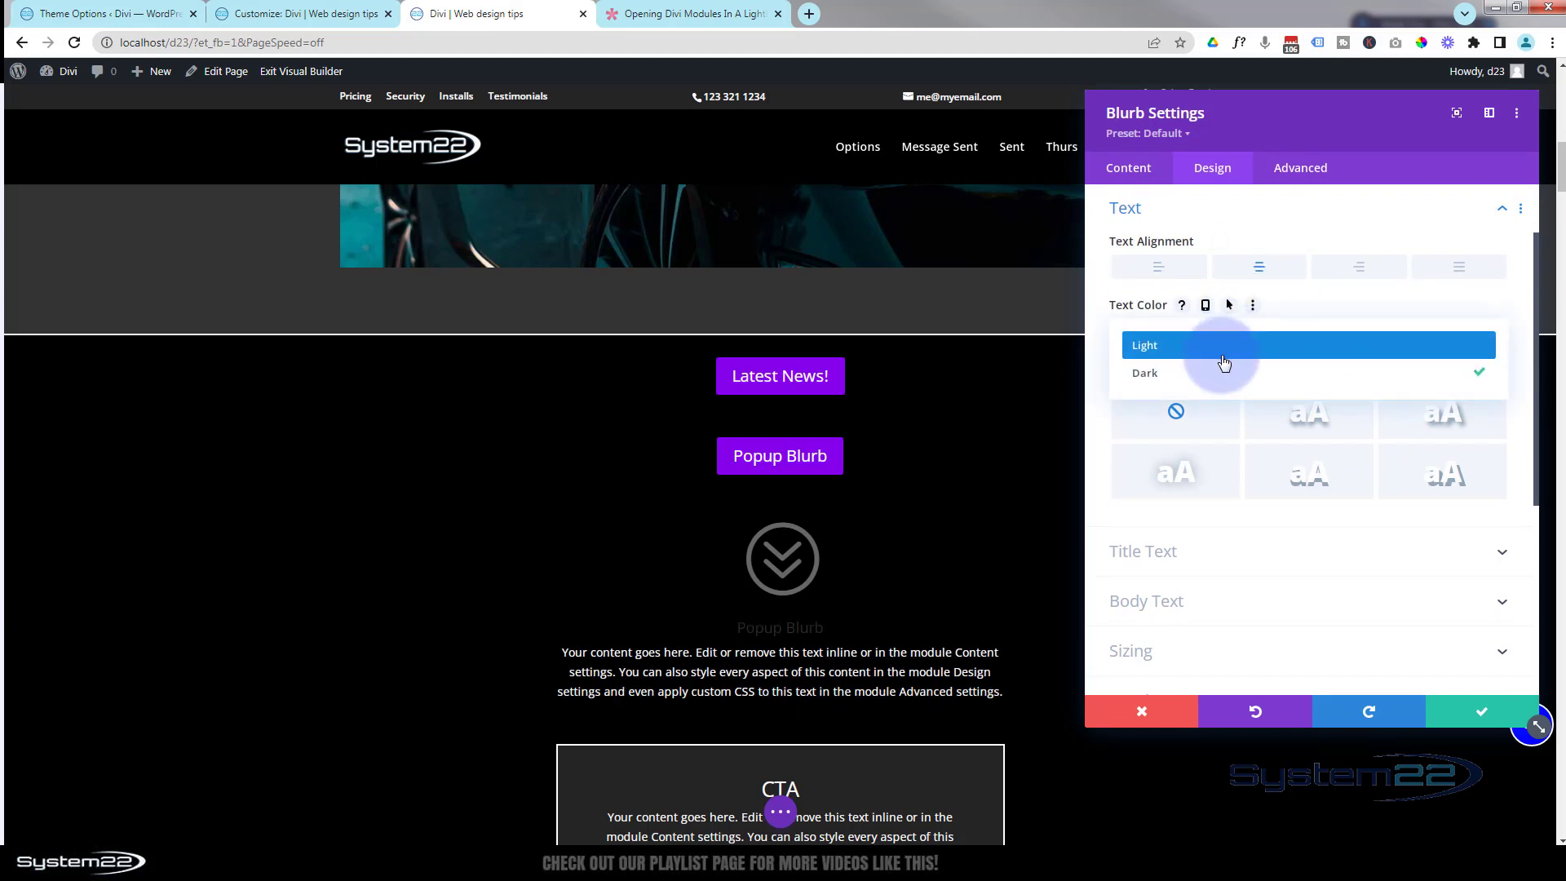
pyautogui.click(1223, 347)
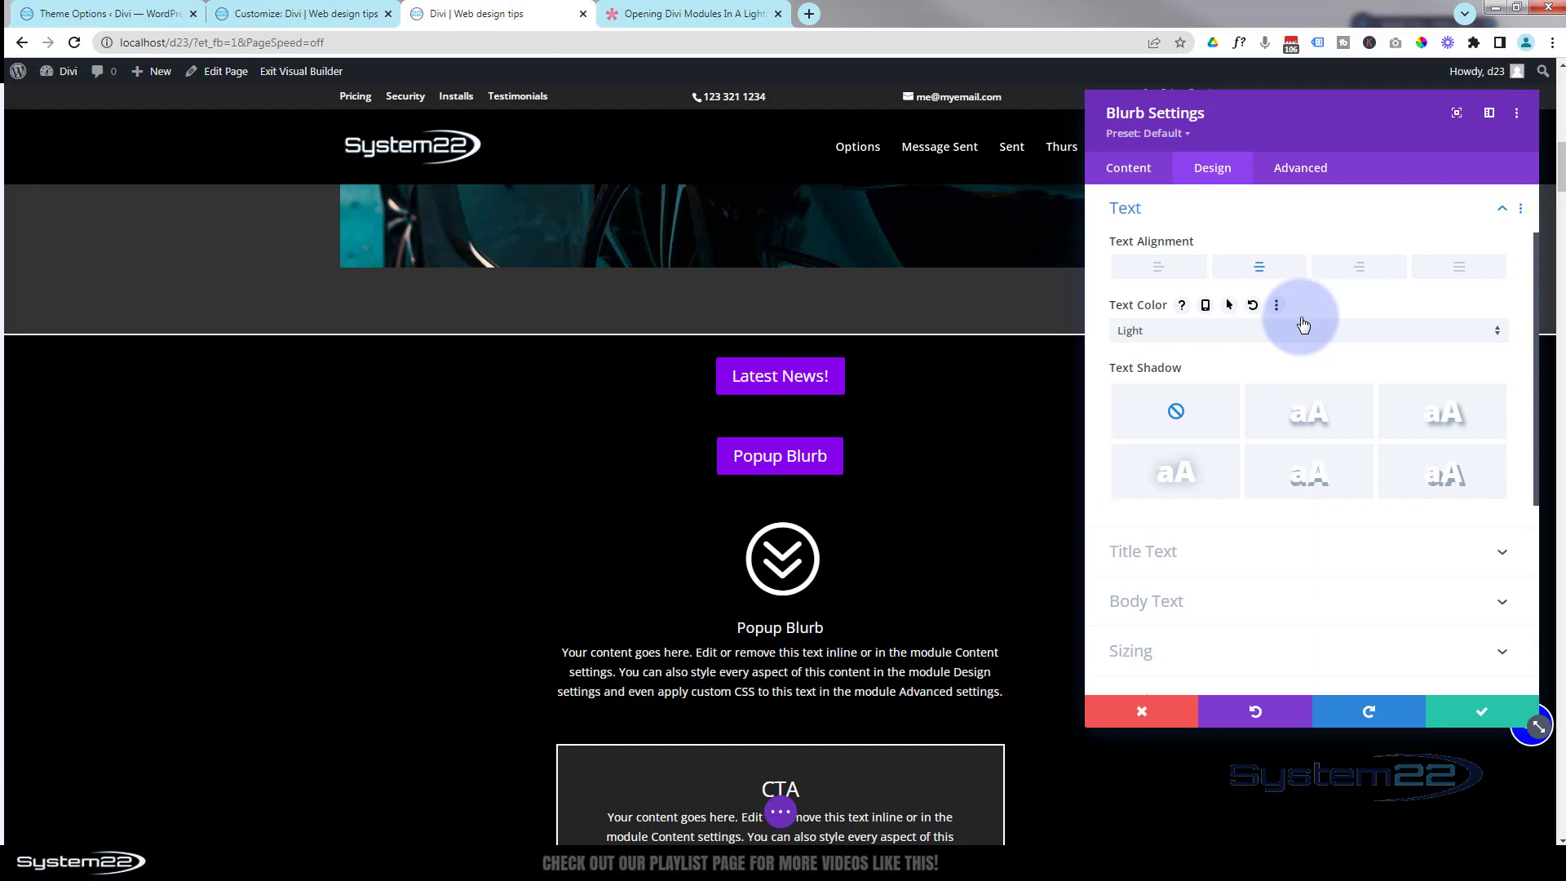
# Step: Give the blurb a semi-transparent blue background, rgba(12,113,195,0.78)
pyautogui.click(1136, 173)
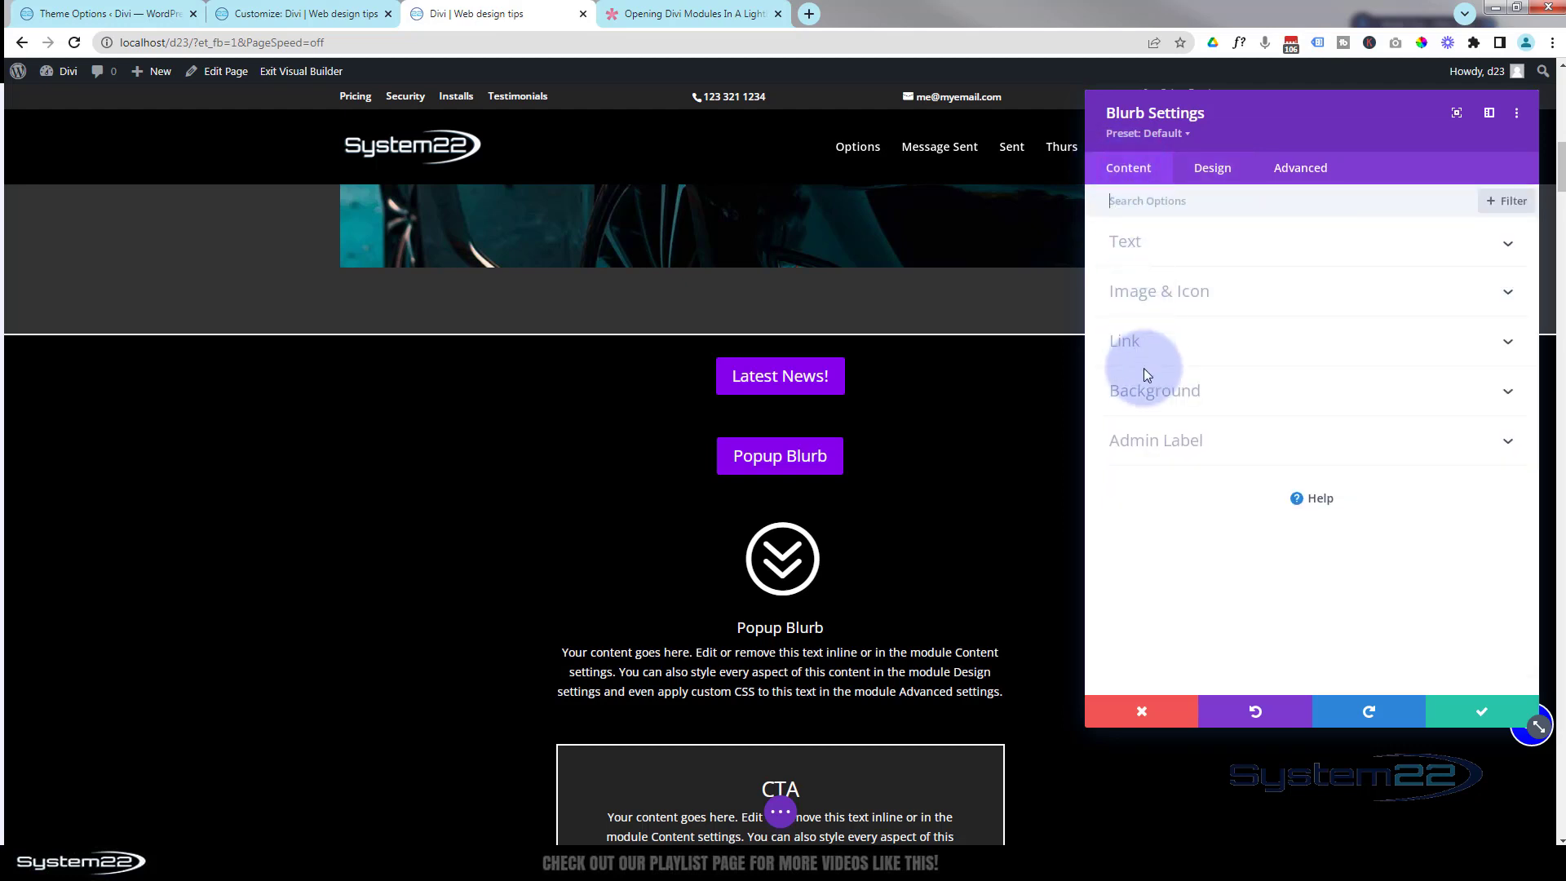
pyautogui.click(1160, 399)
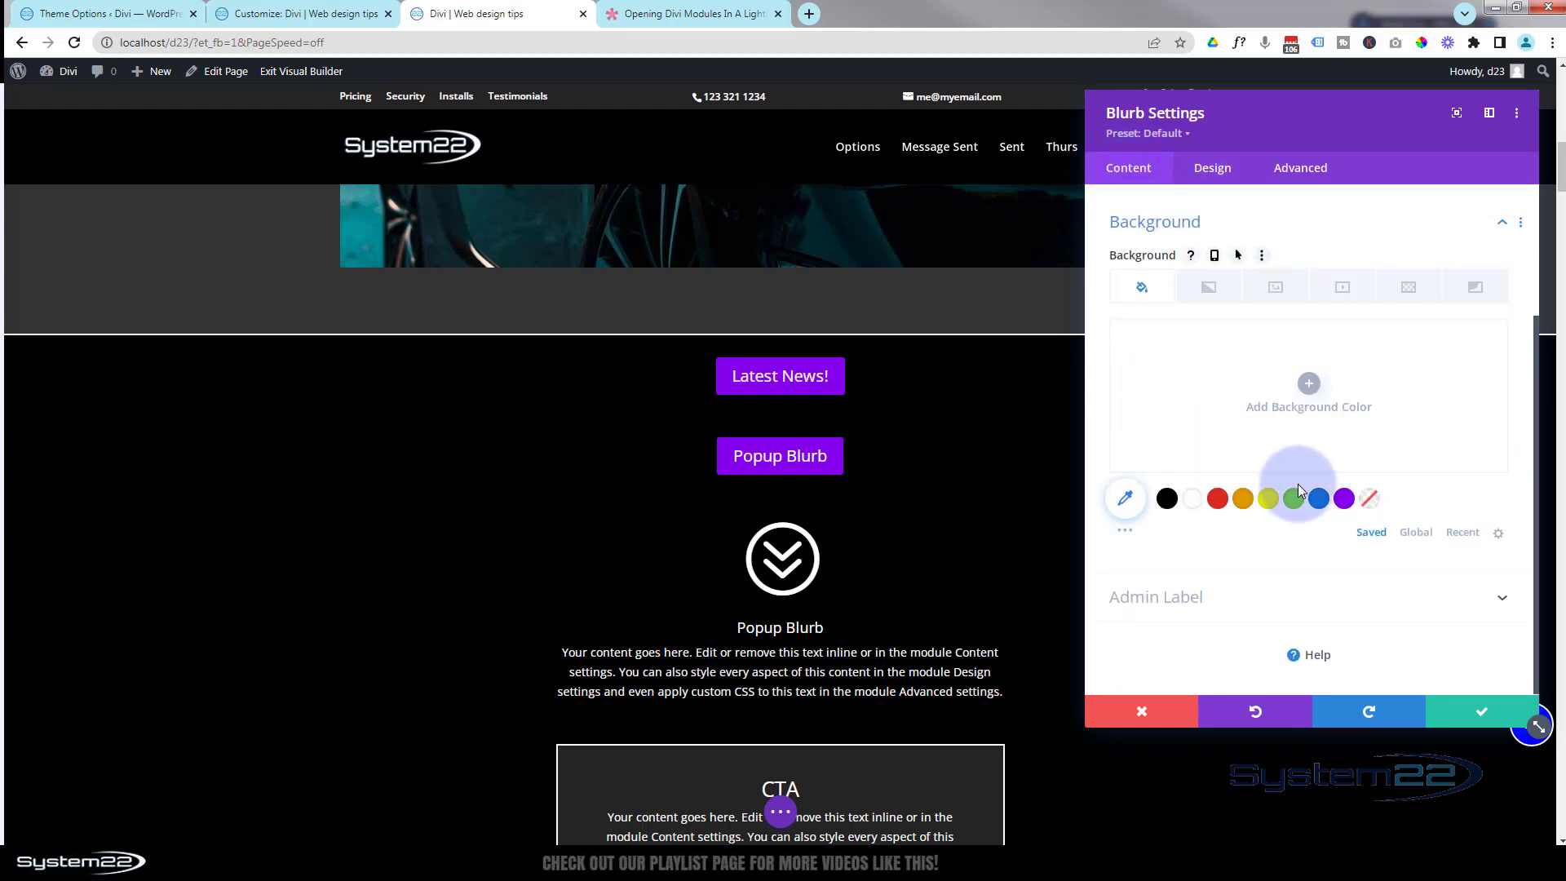
pyautogui.click(1320, 499)
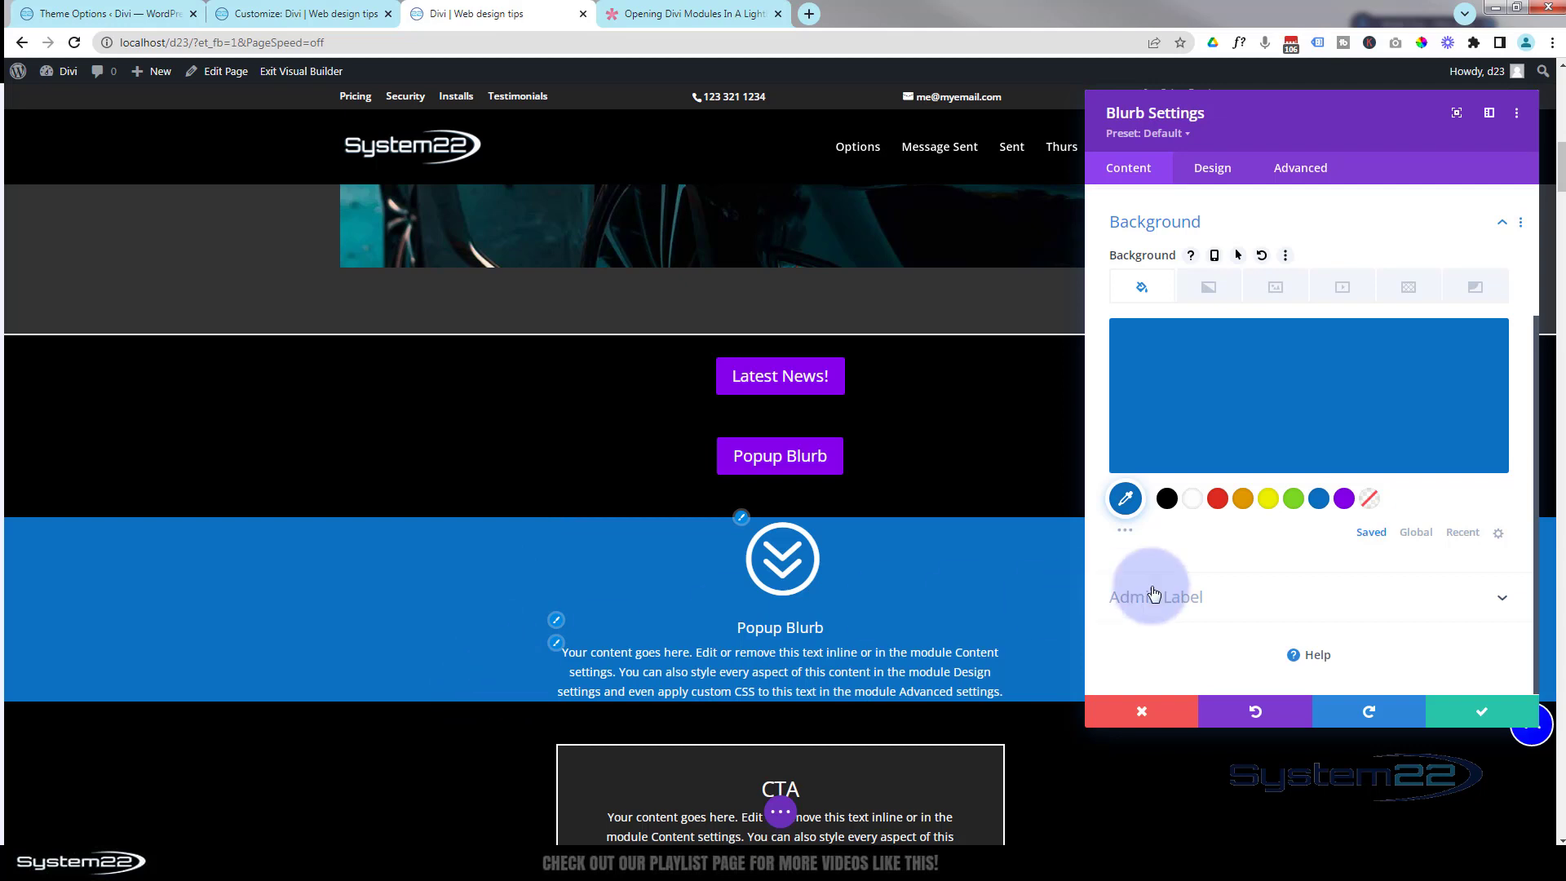
pyautogui.click(1199, 427)
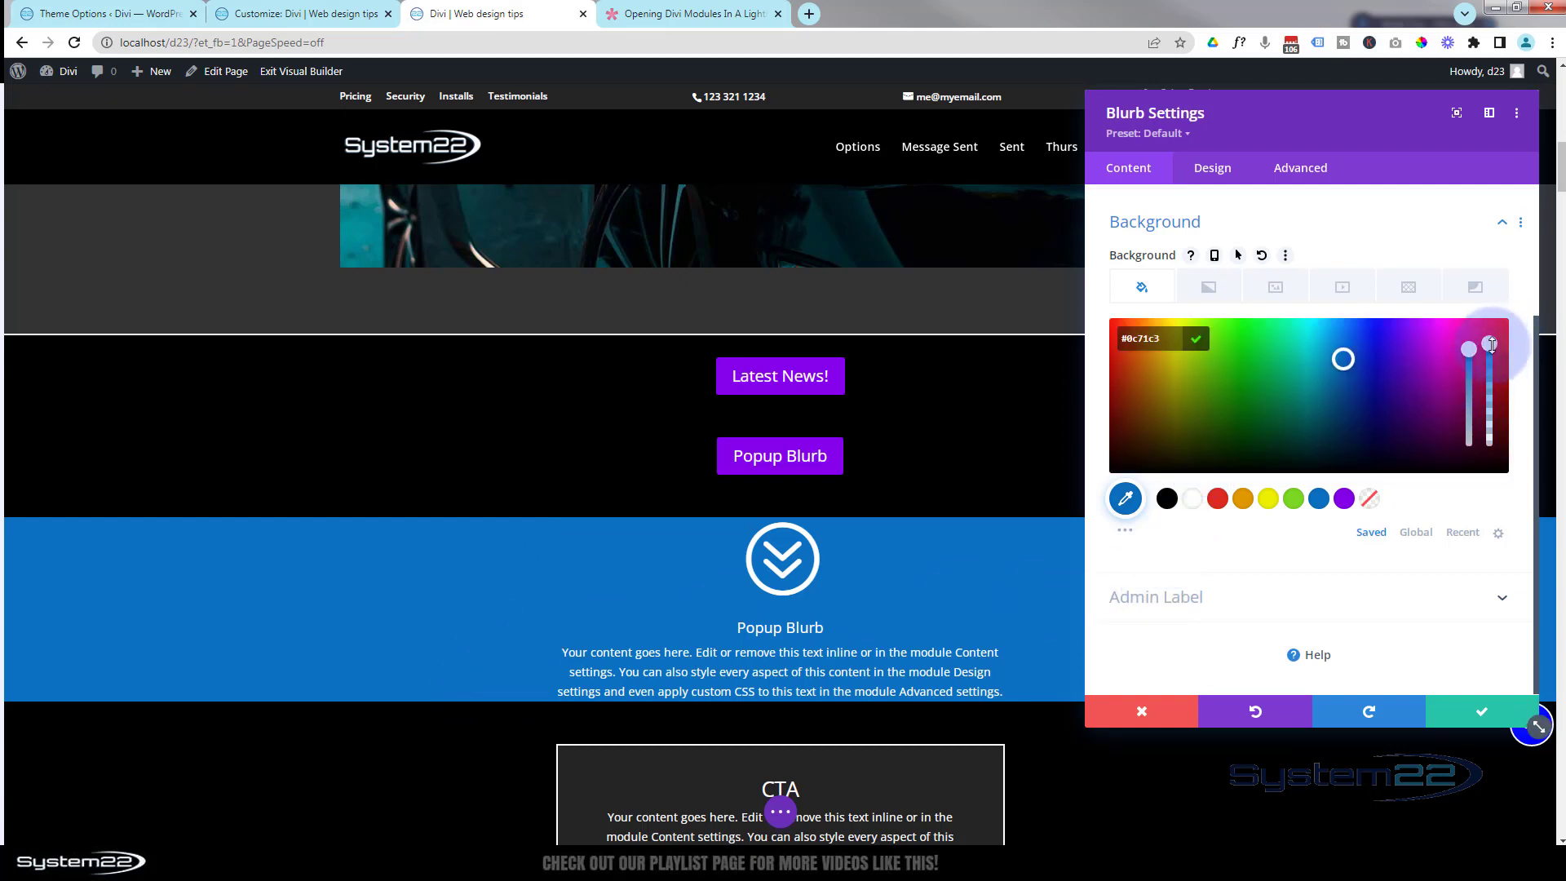
pyautogui.moveTo(1493, 356); pyautogui.dragTo(1493, 362)
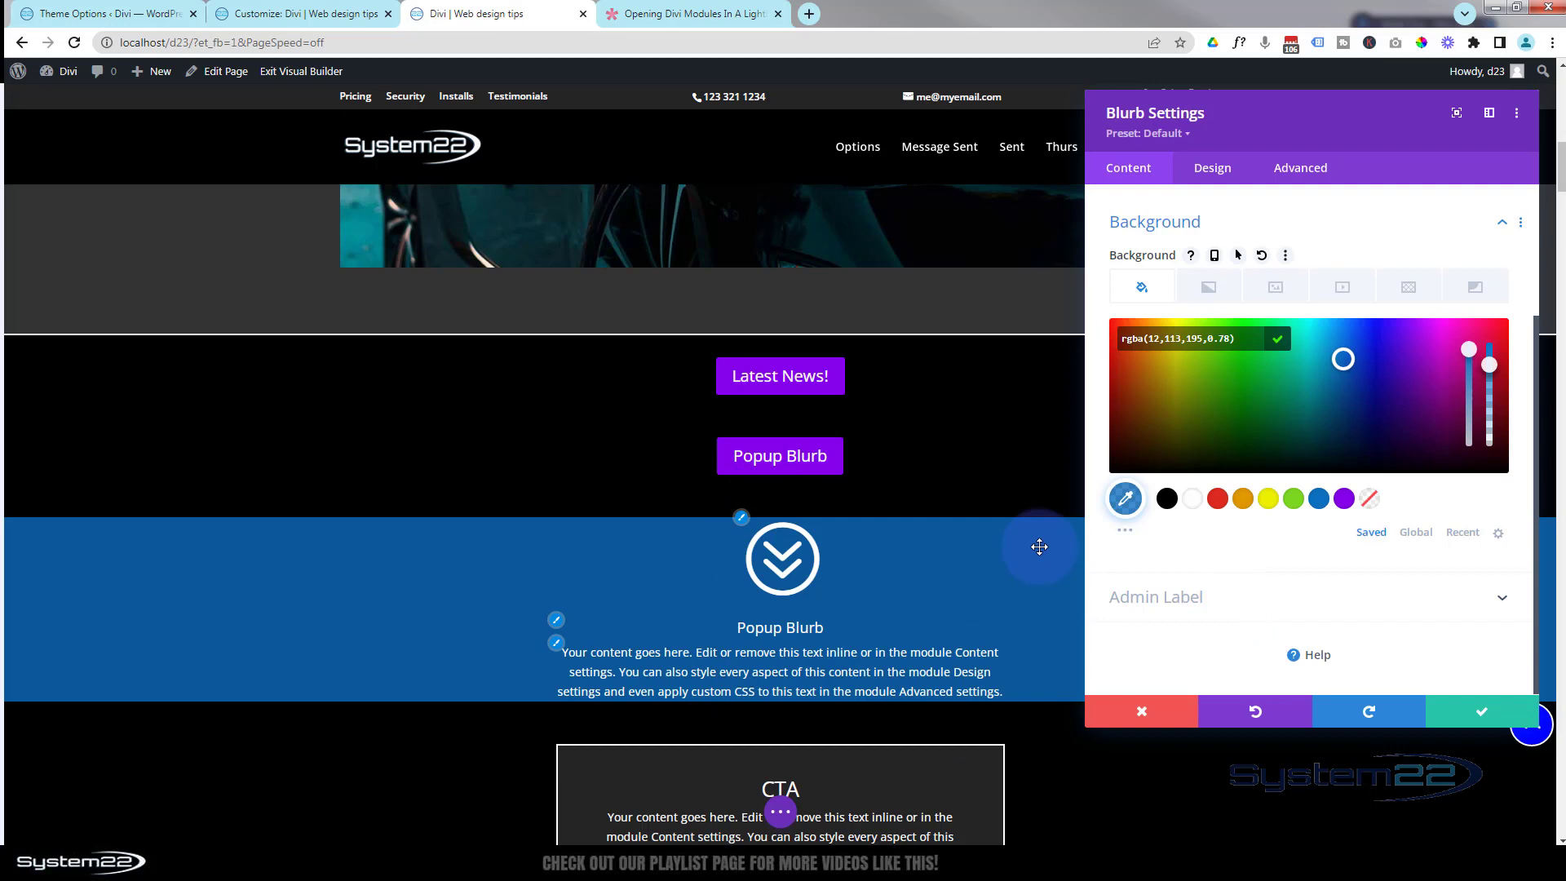
# Step: Set the blurb's top padding to 50px and link the bottom padding to the same value
pyautogui.click(1213, 172)
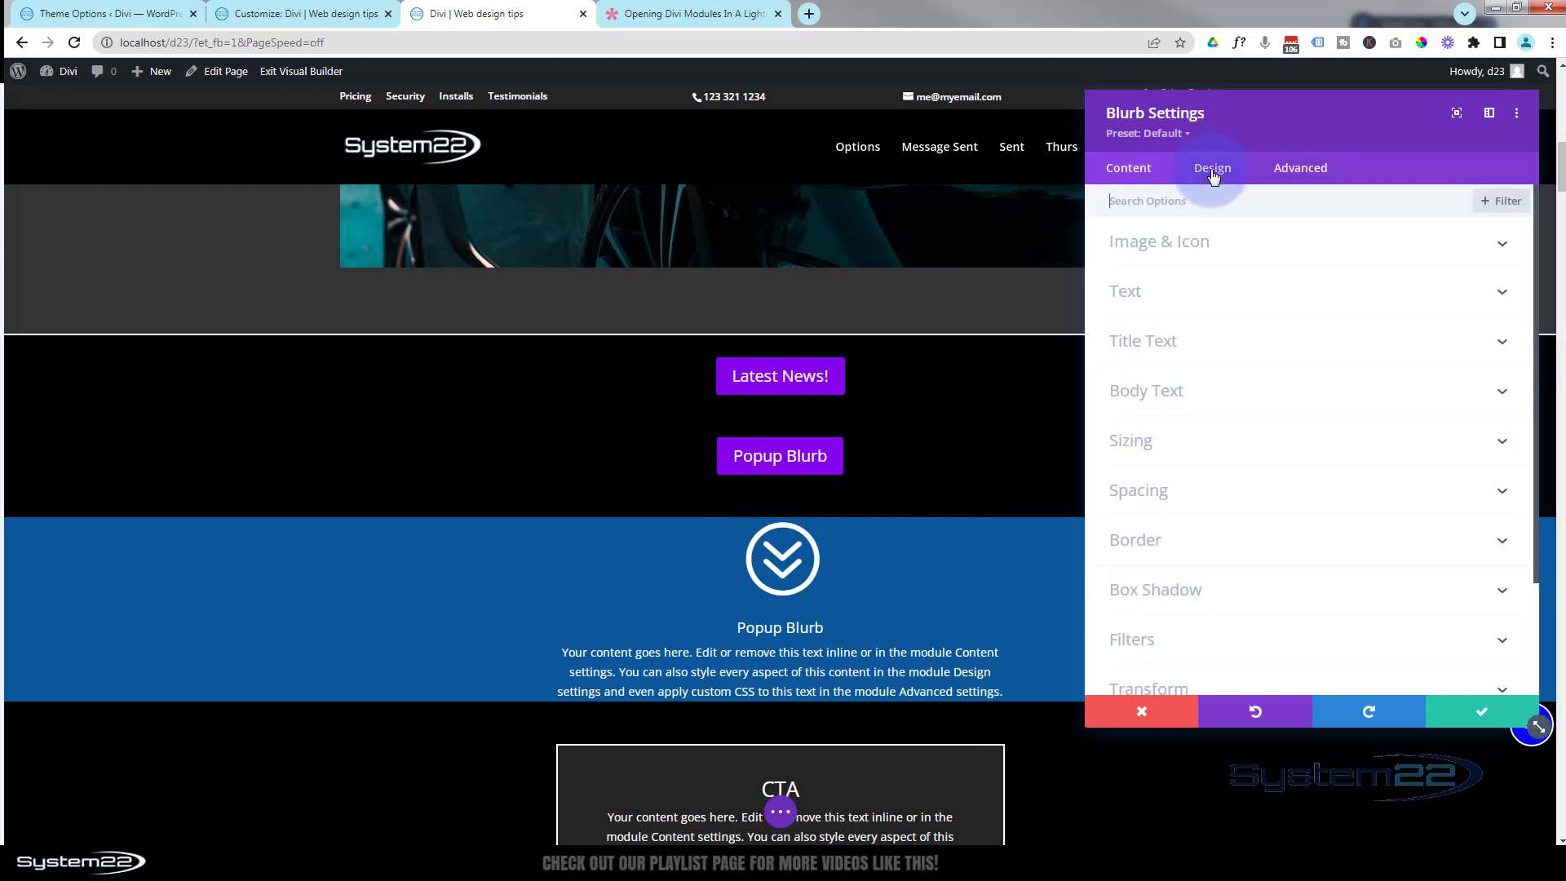
pyautogui.click(1283, 490)
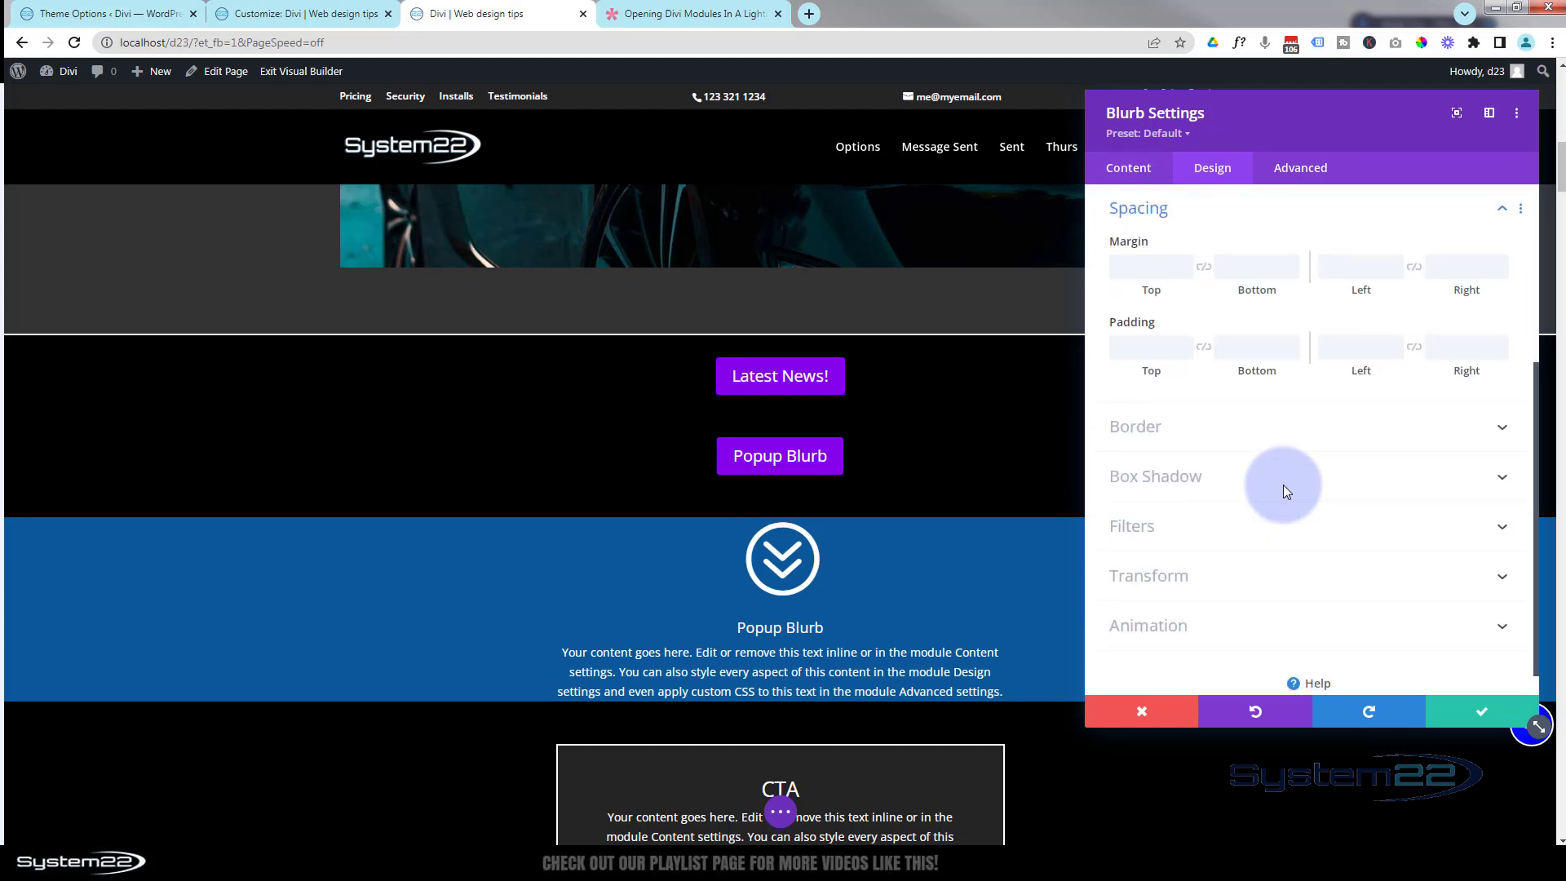
pyautogui.click(1150, 349)
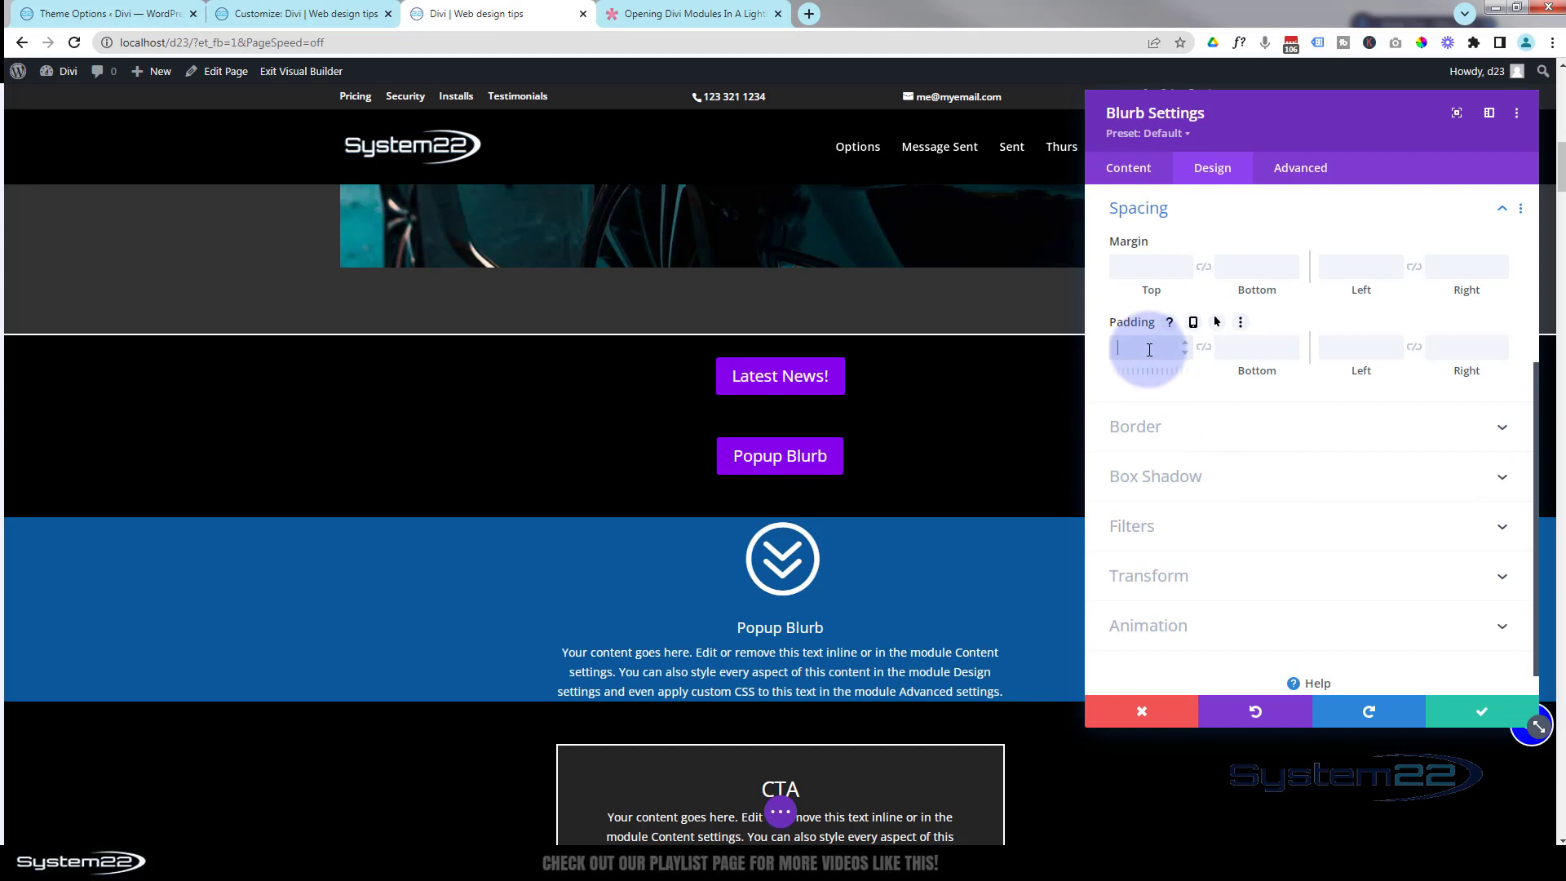
pyautogui.write('50')
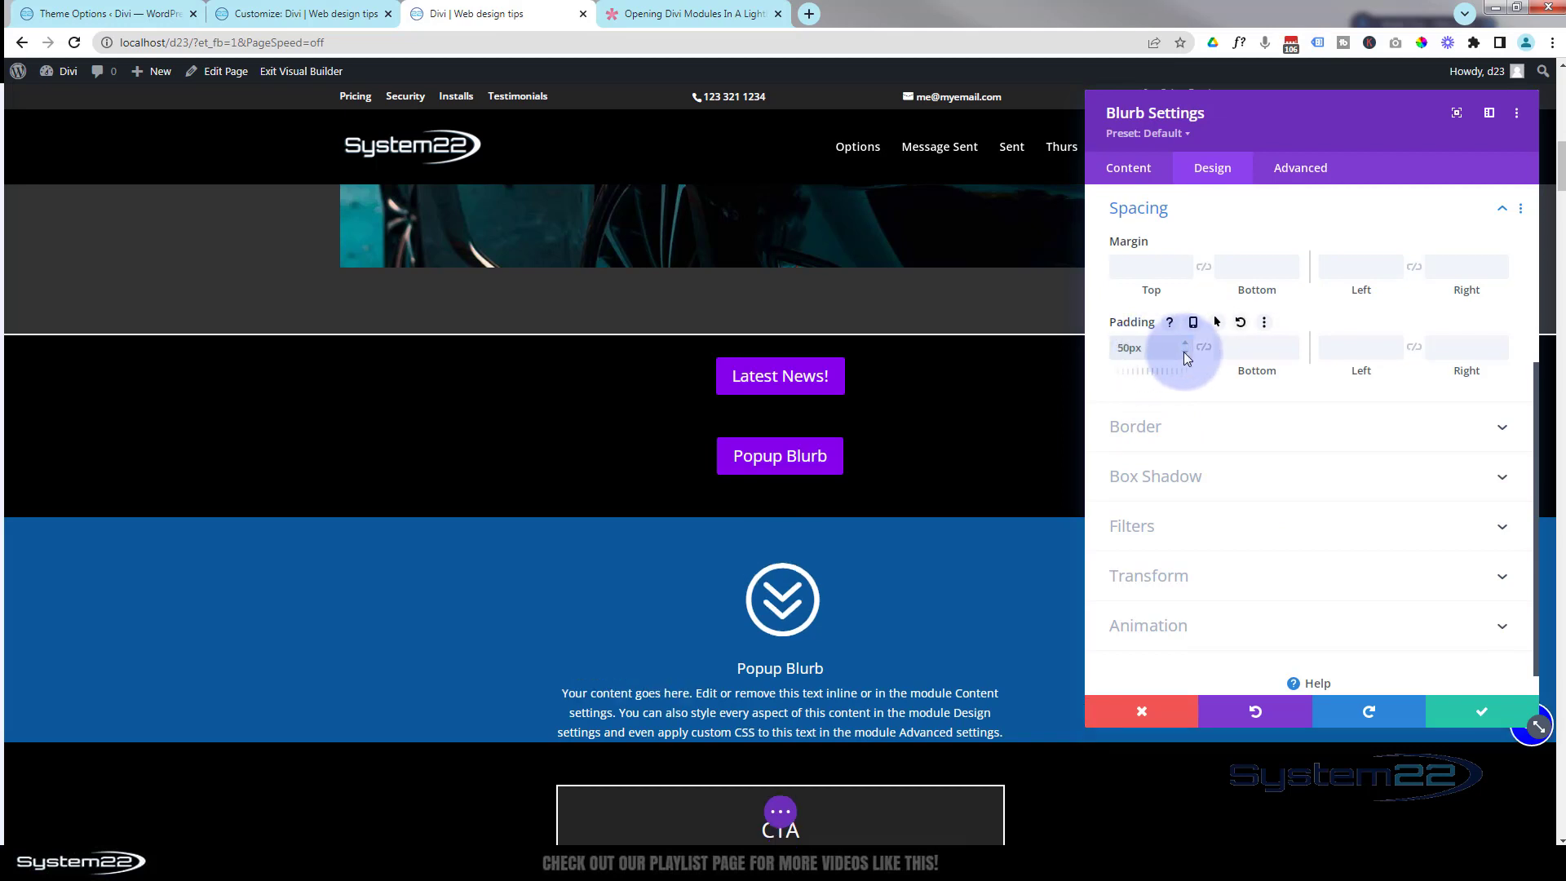
pyautogui.click(1205, 347)
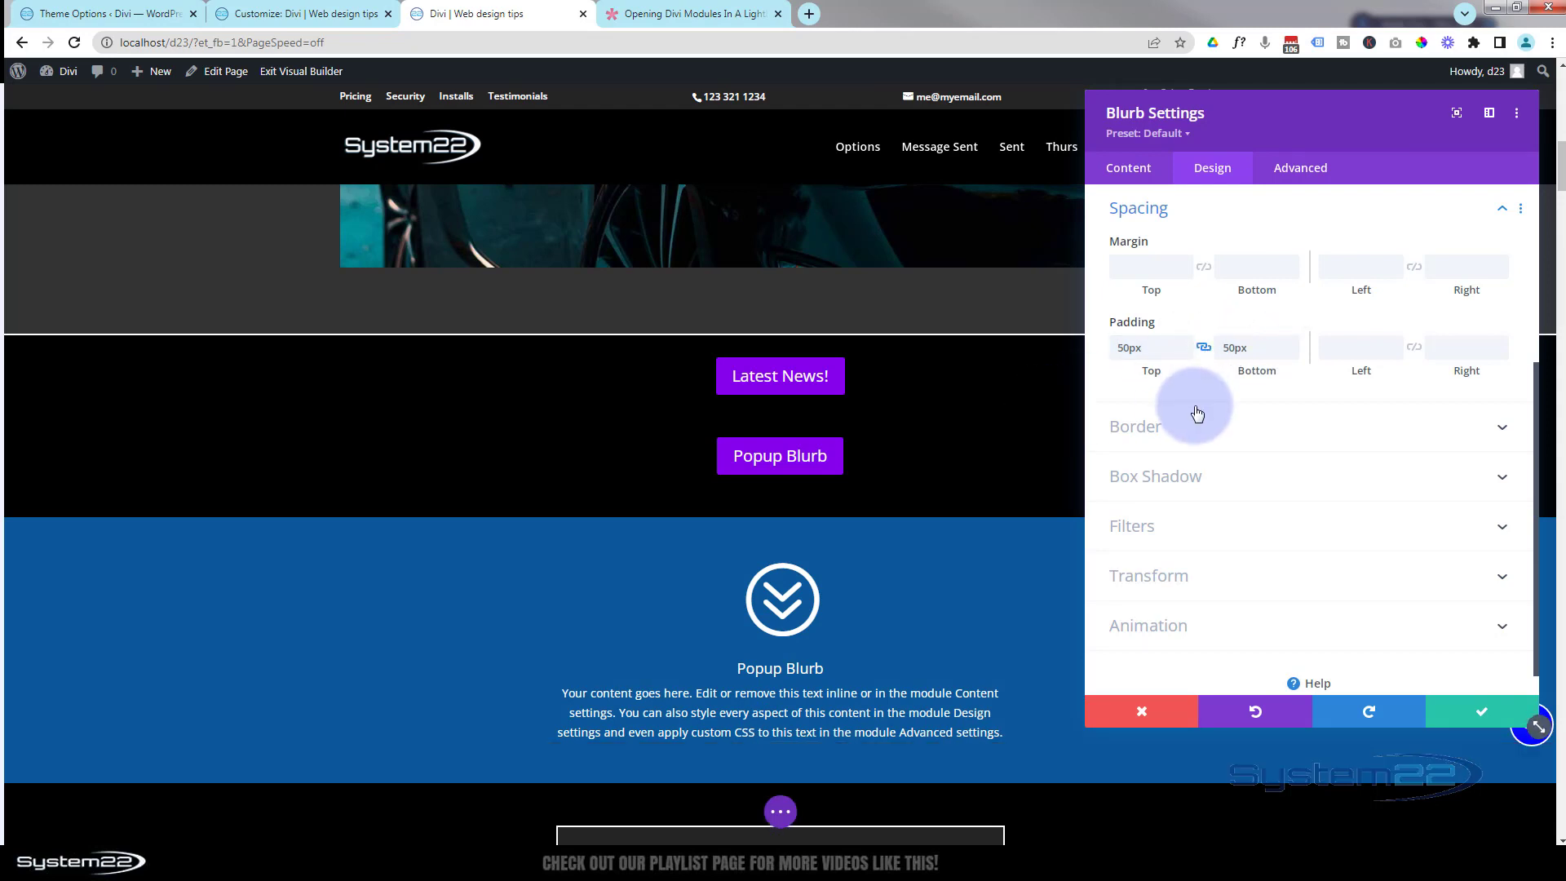
# Step: Set the blurb's width to 600px and its module alignment to center
pyautogui.scroll(2, 1195, 405)
pyautogui.click(1170, 322)
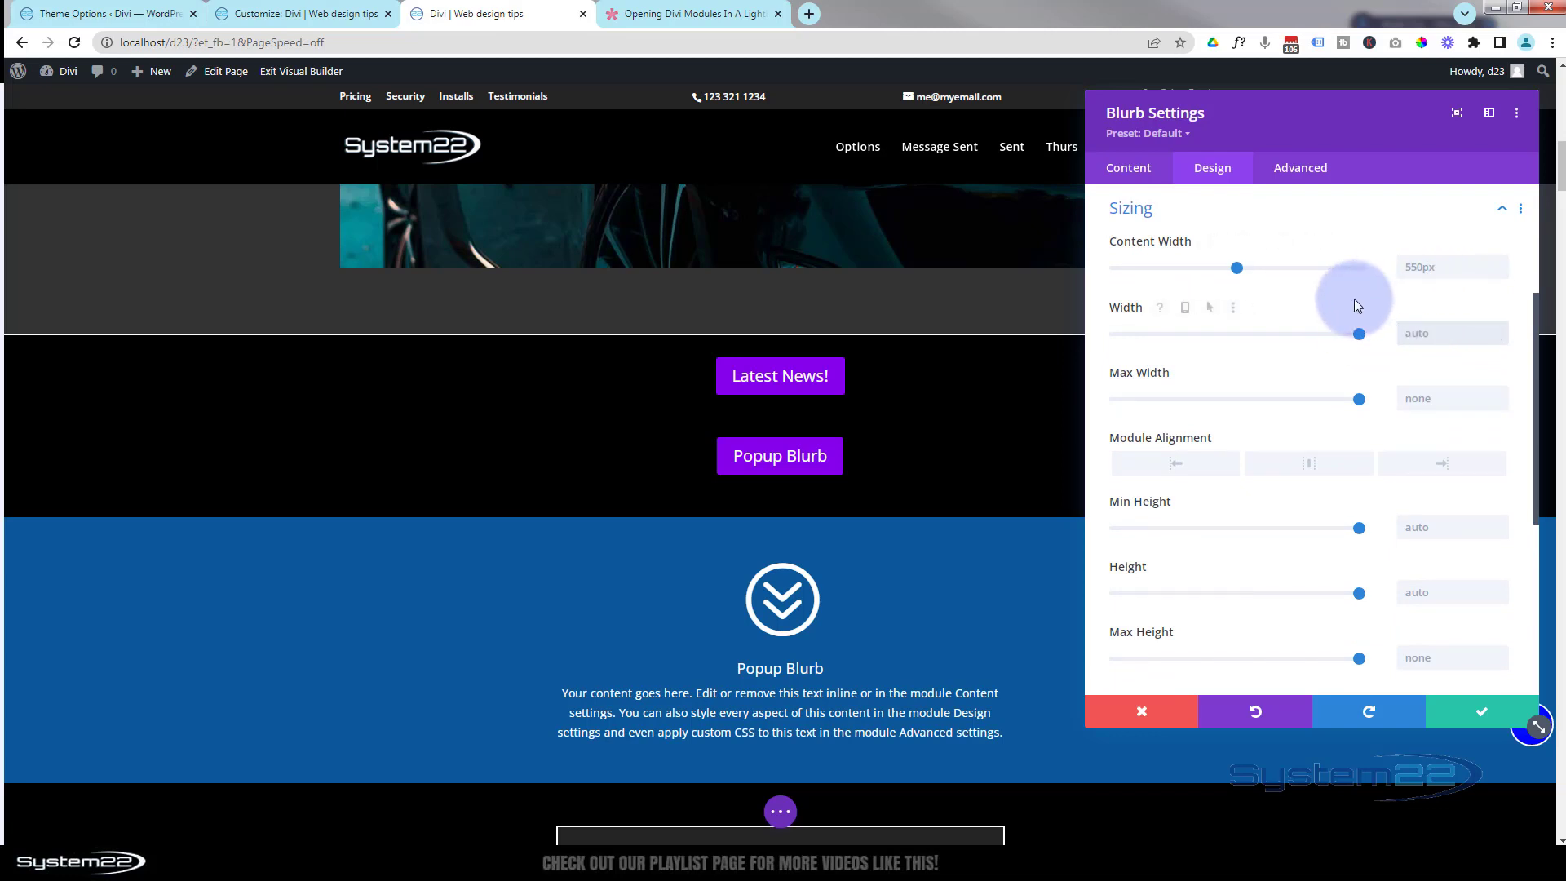
pyautogui.write('550%')
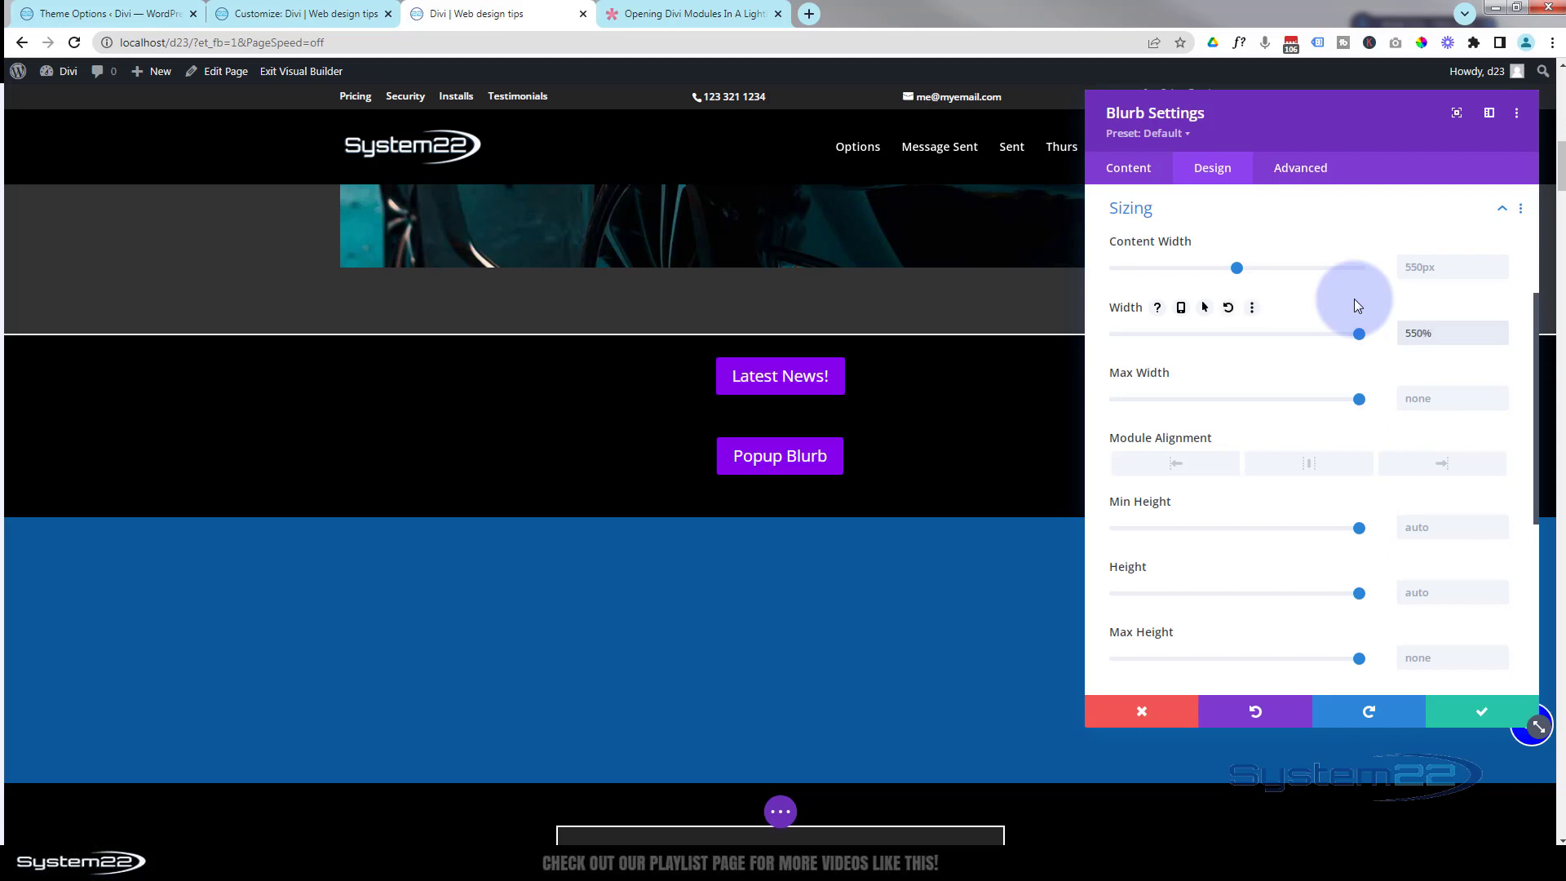
pyautogui.press('BackSpace')
pyautogui.write('px')
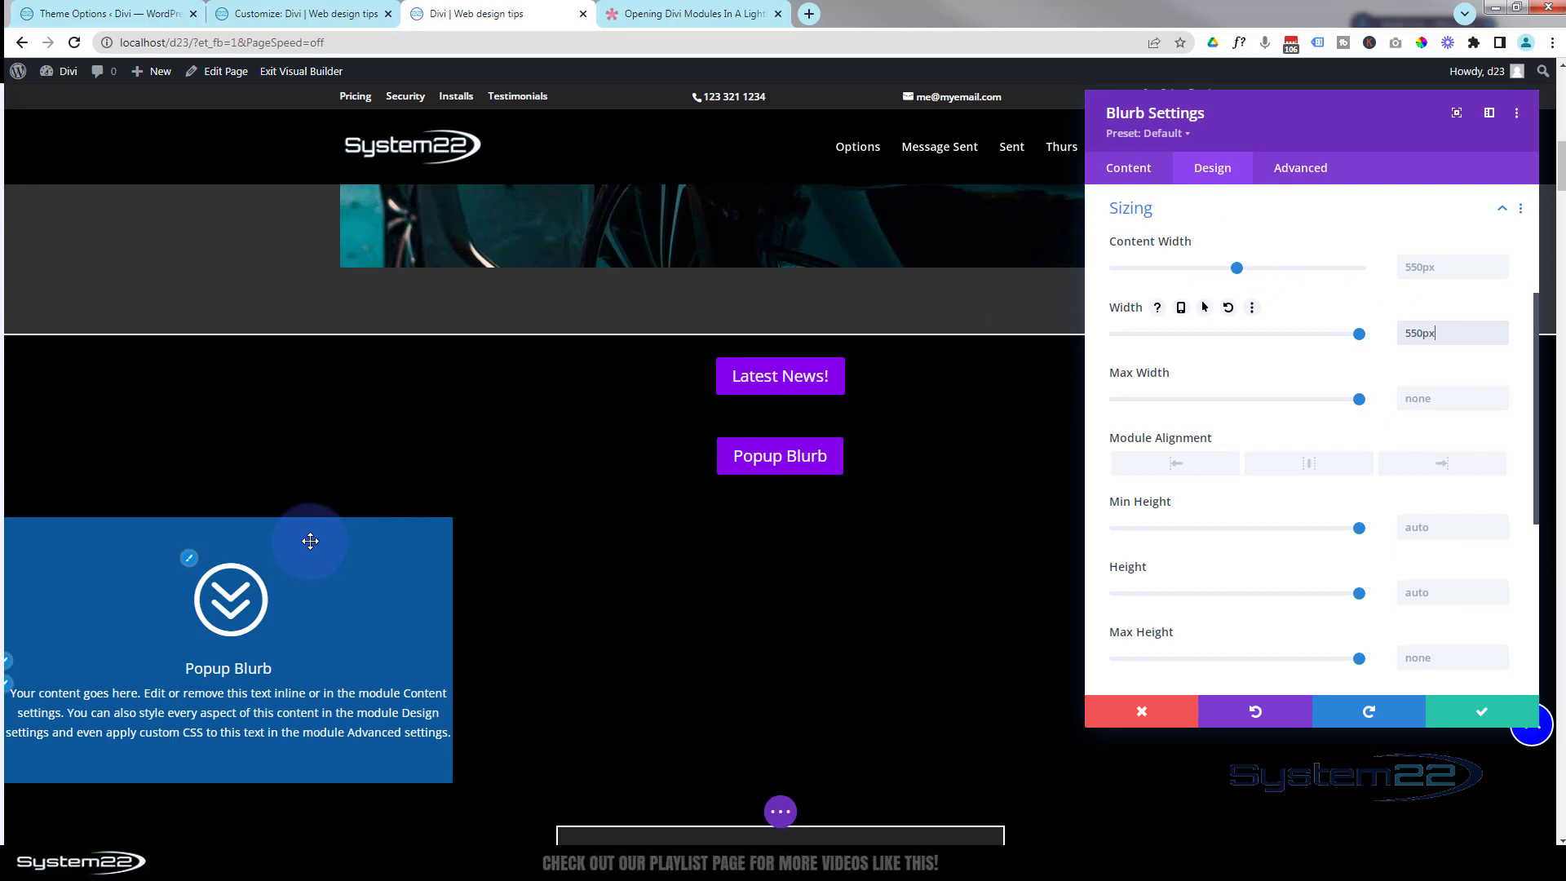
pyautogui.moveTo(1418, 331); pyautogui.dragTo(1406, 333)
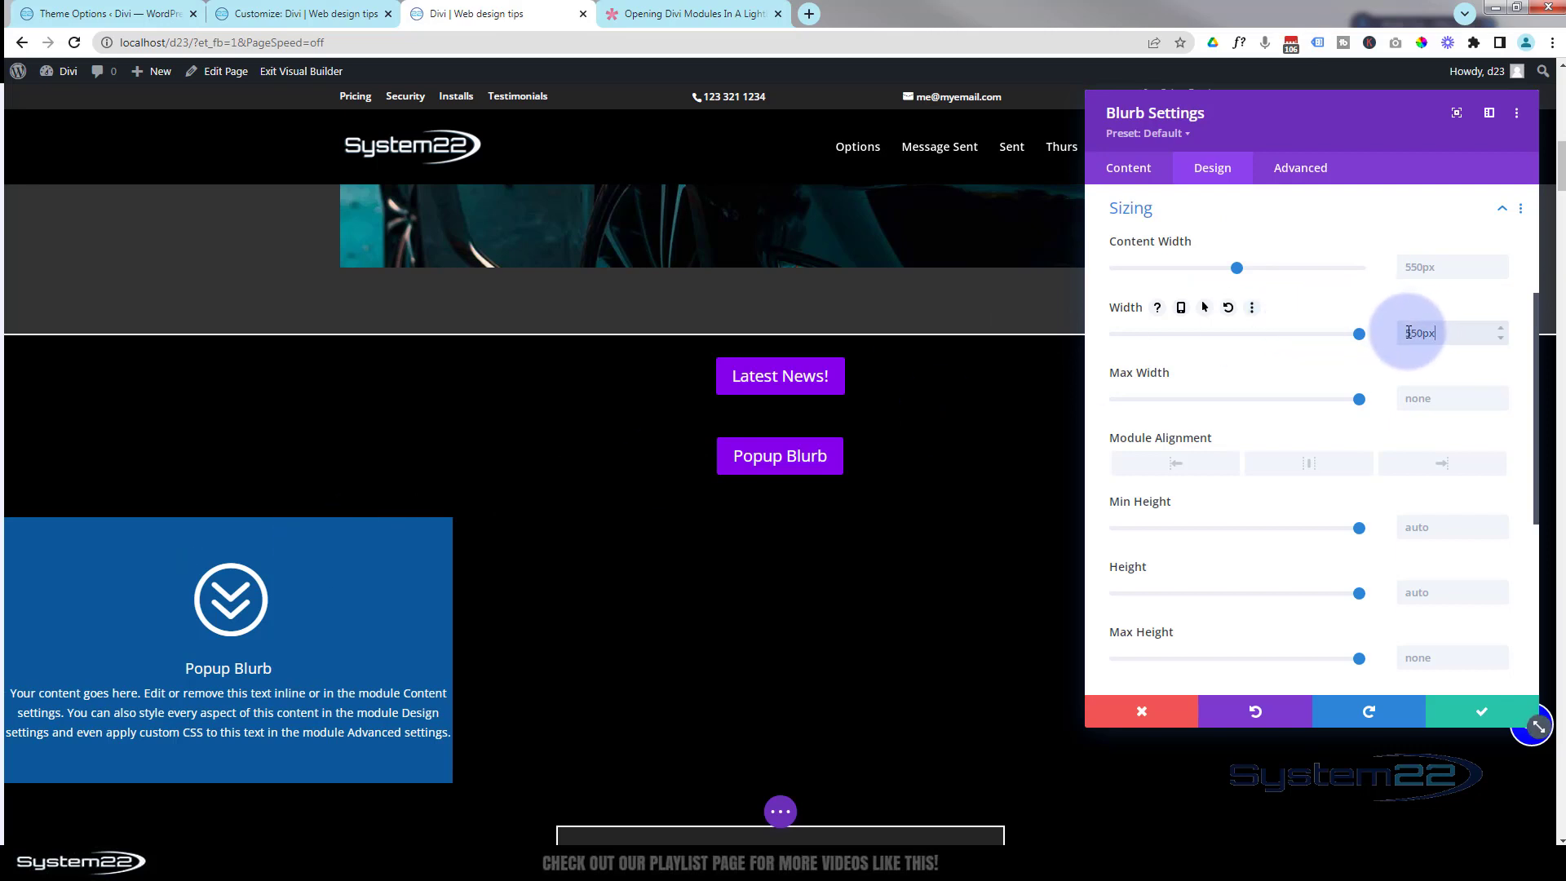
pyautogui.write('60')
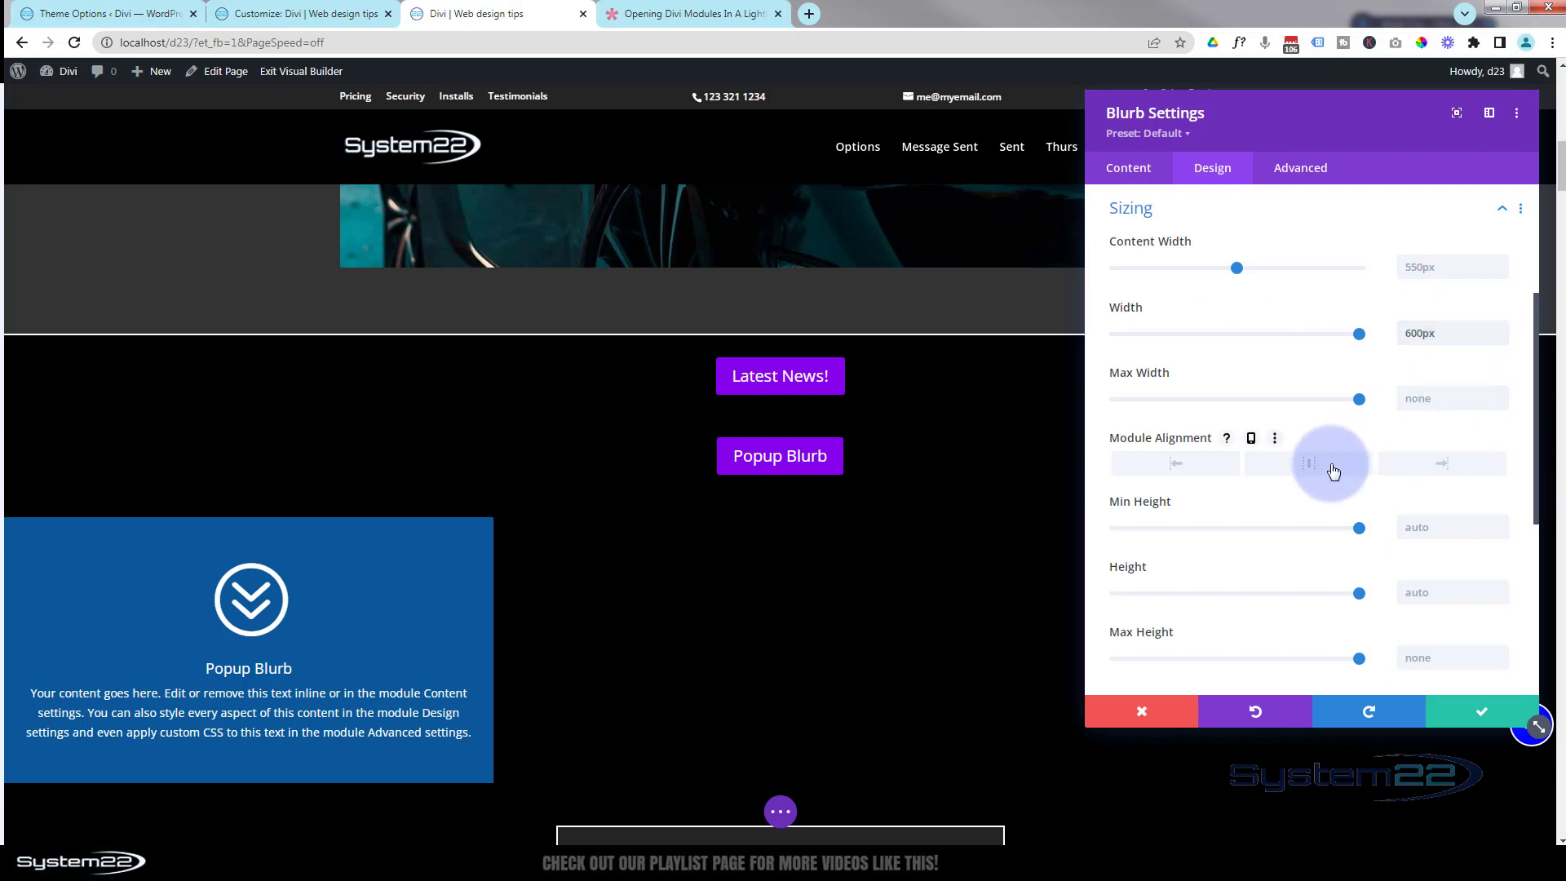
pyautogui.click(1333, 470)
# Step: Give the blurb a 2px white border on all sides
pyautogui.scroll(-4, 1274, 498)
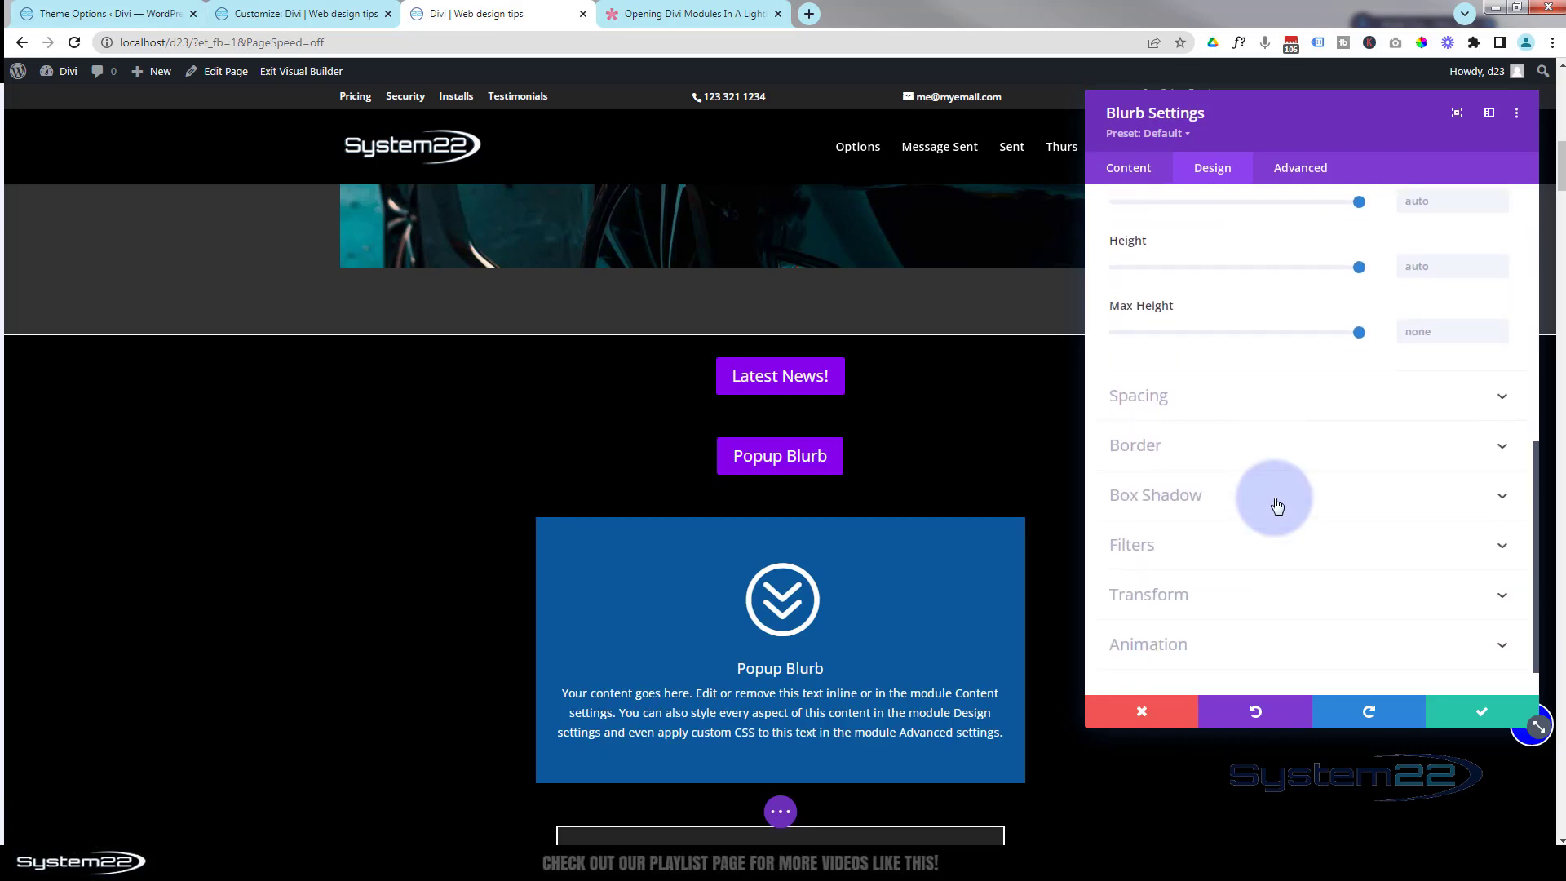
pyautogui.click(1287, 445)
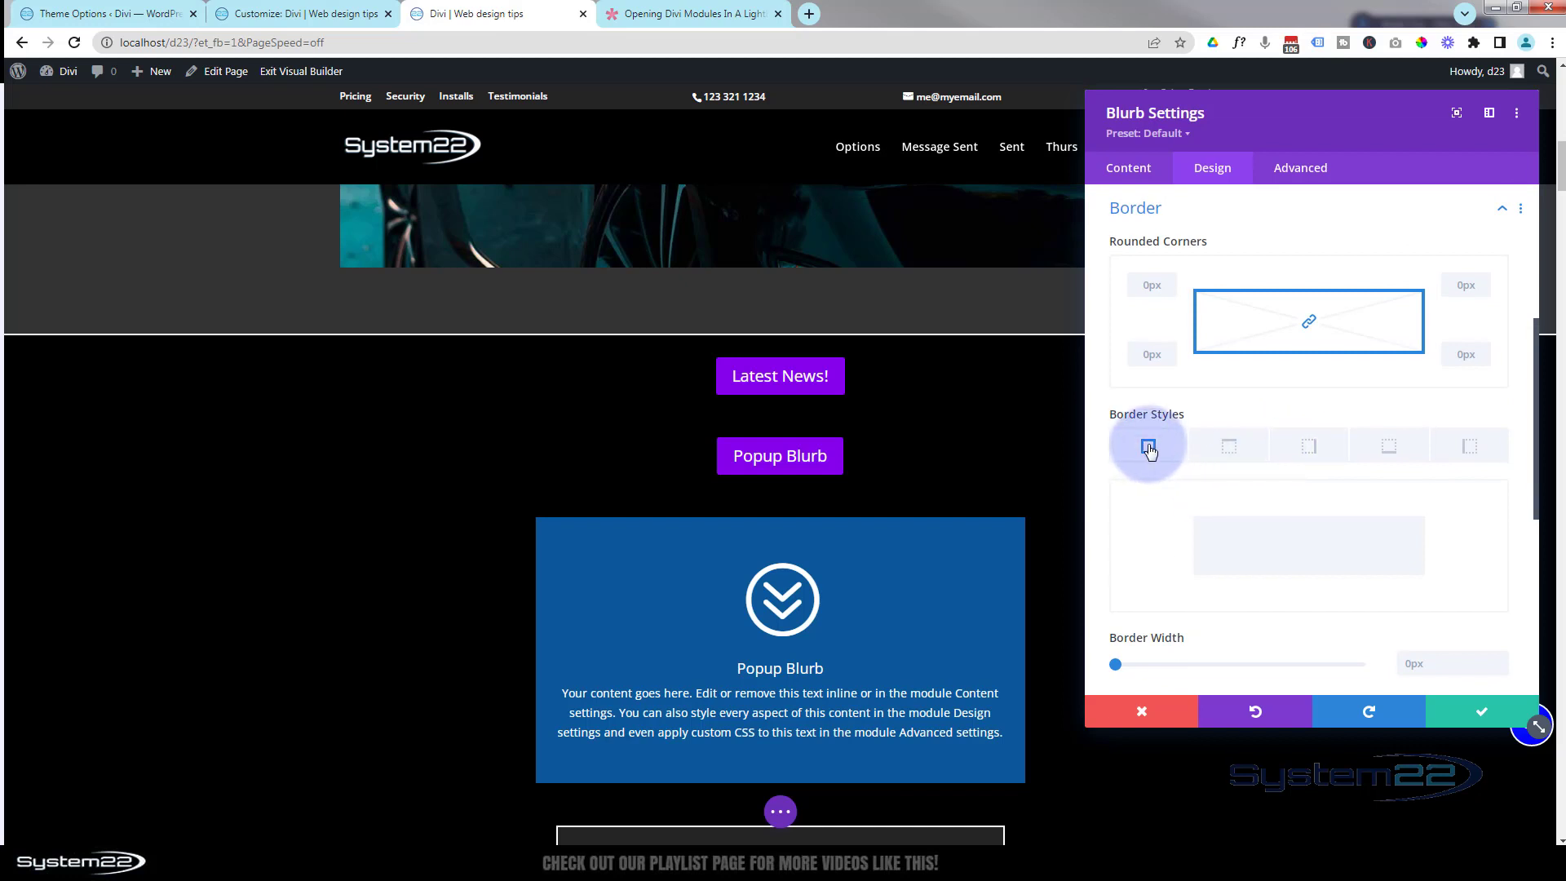
pyautogui.scroll(-2, 1192, 482)
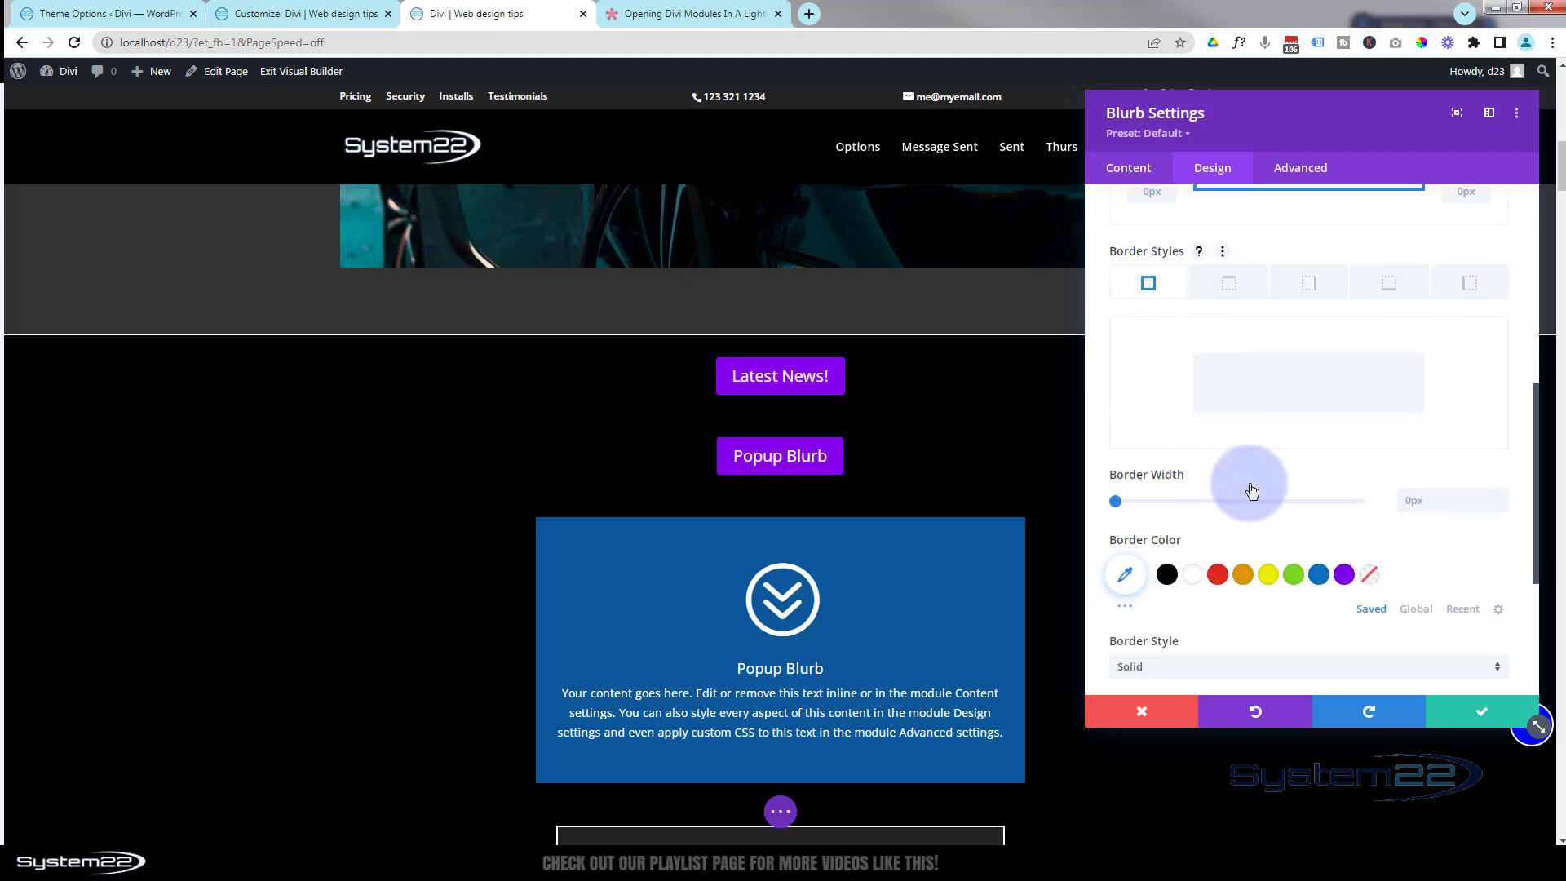
pyautogui.click(1504, 496)
pyautogui.click(1503, 496)
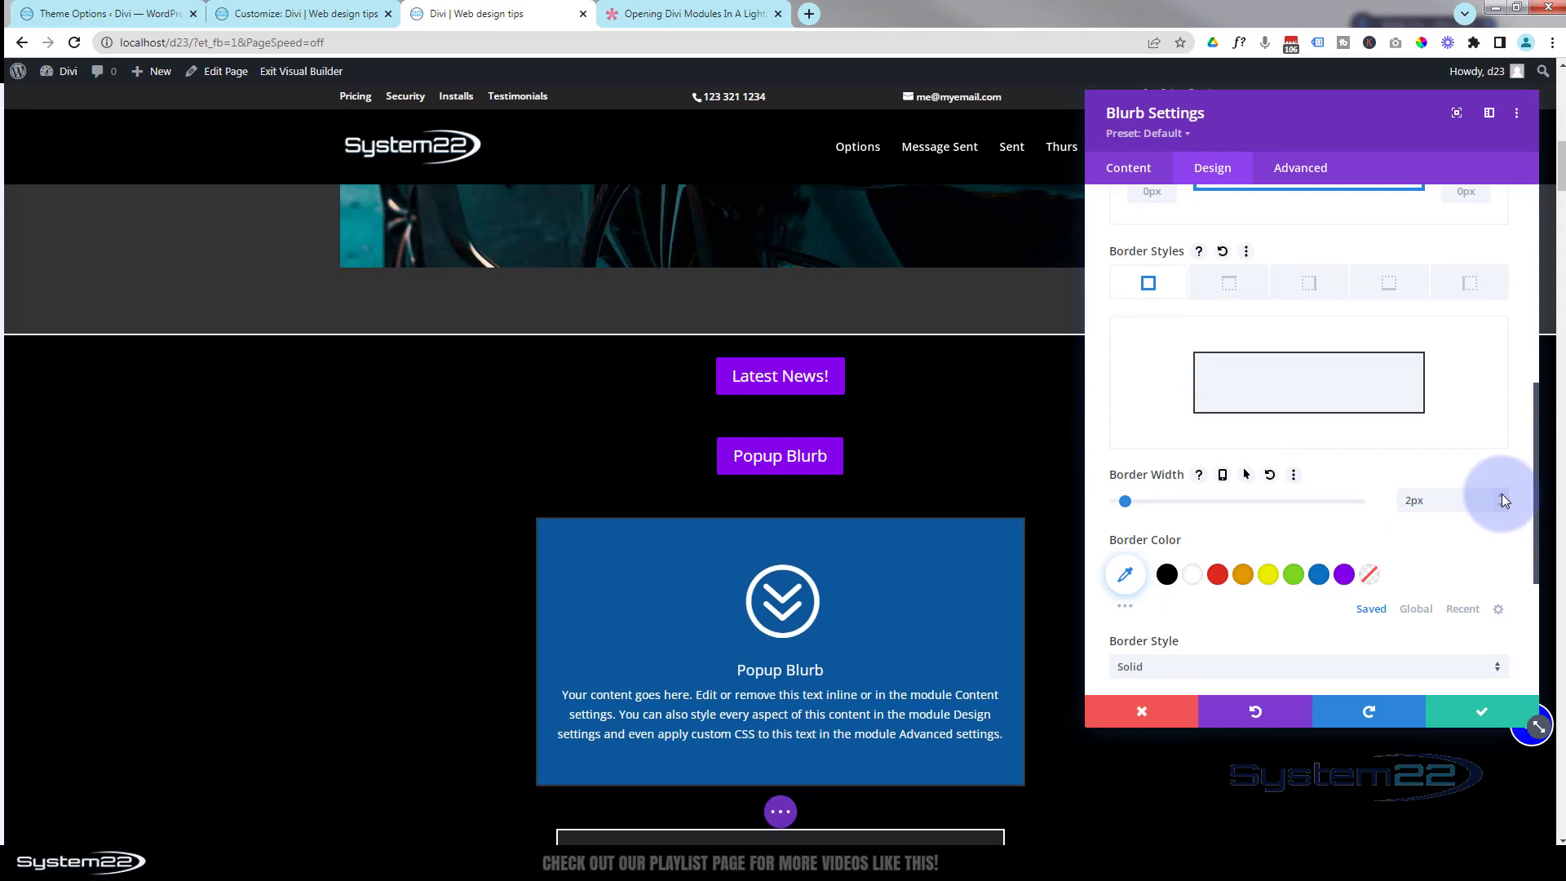
pyautogui.click(1192, 578)
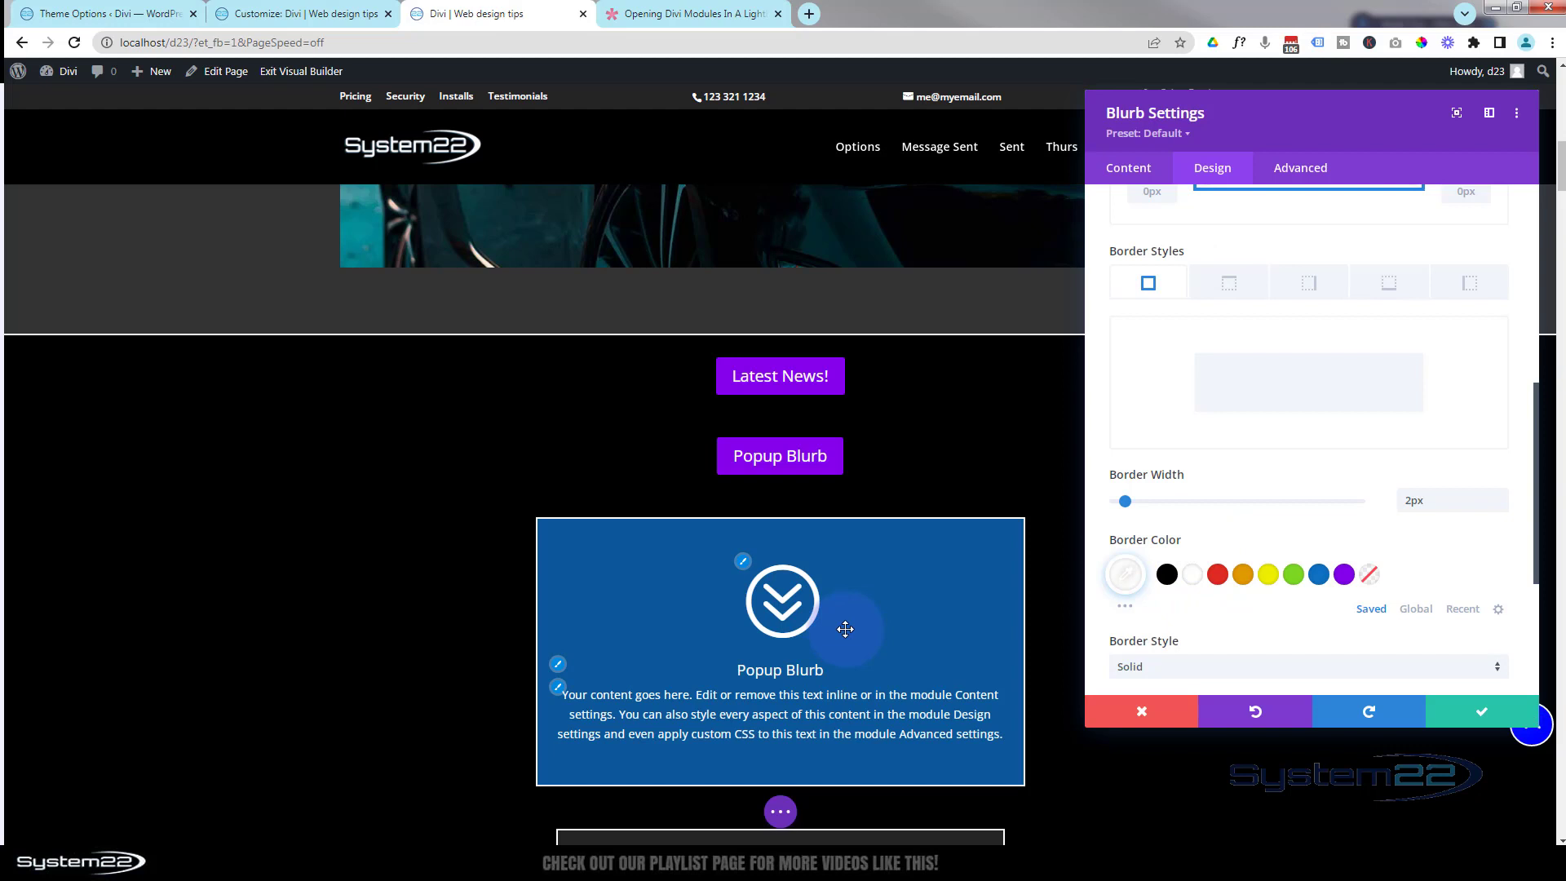
# Step: Copy the et-lb-content-1 class name from the Elegant Themes lightbox article
pyautogui.click(1305, 169)
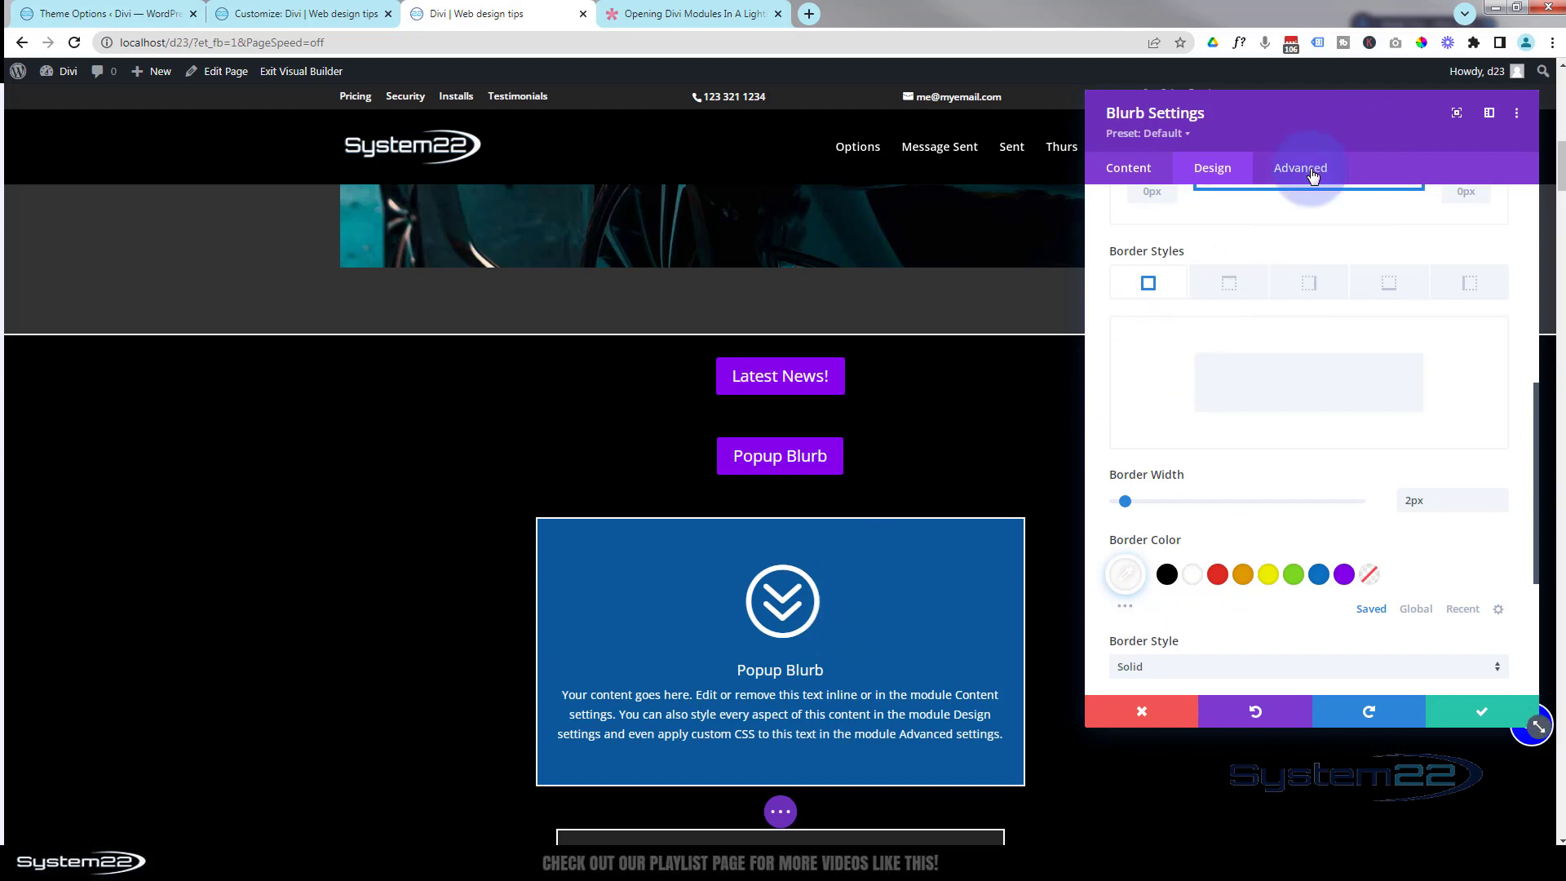
pyautogui.click(720, 13)
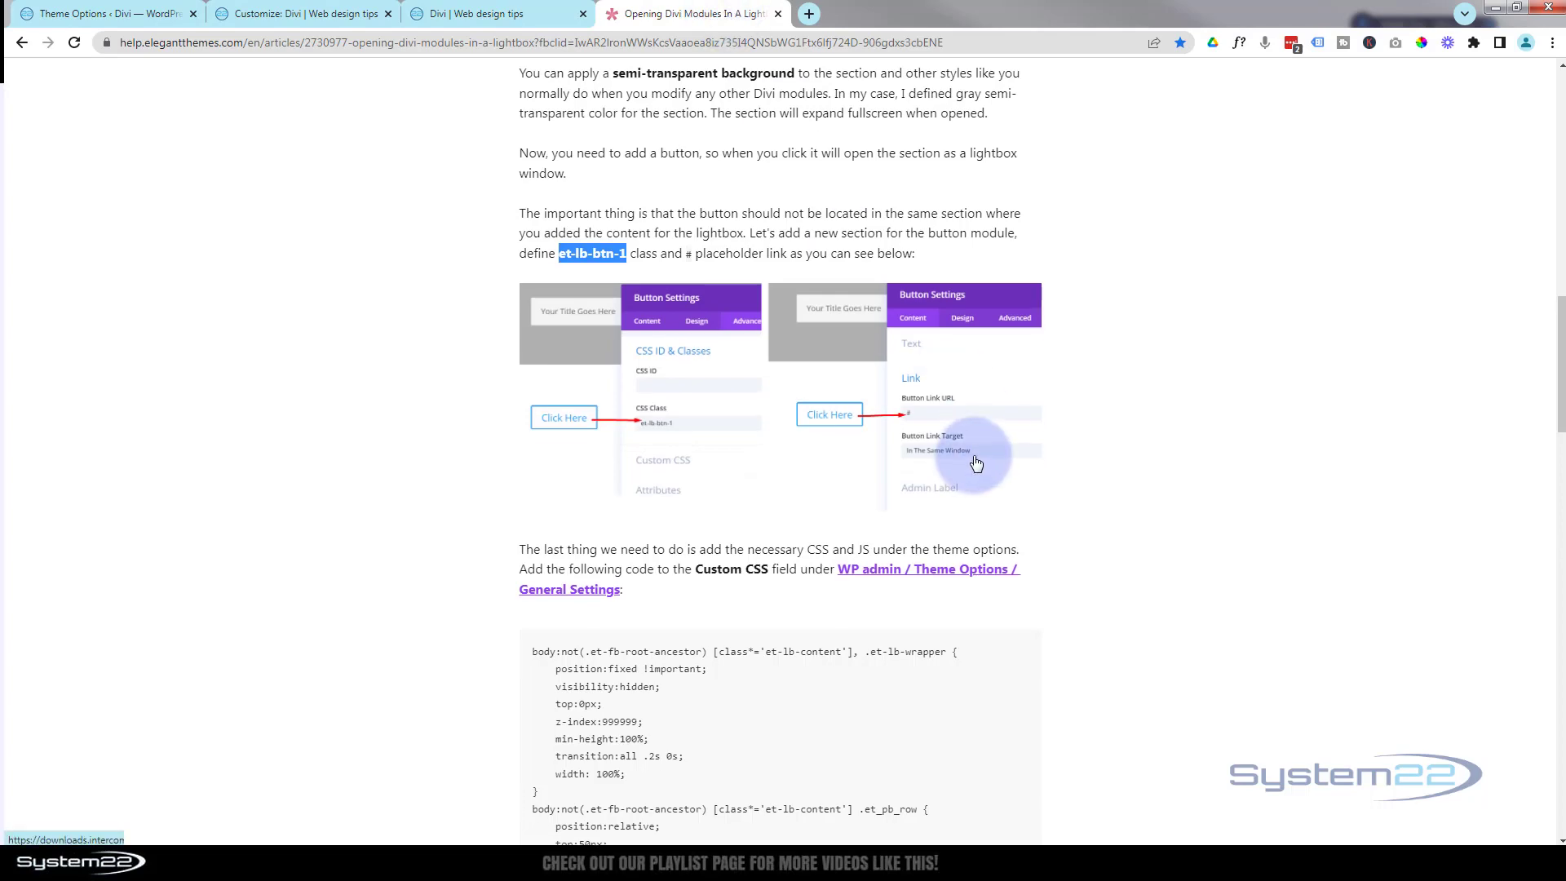
pyautogui.scroll(2, 983, 459)
pyautogui.scroll(6, 976, 463)
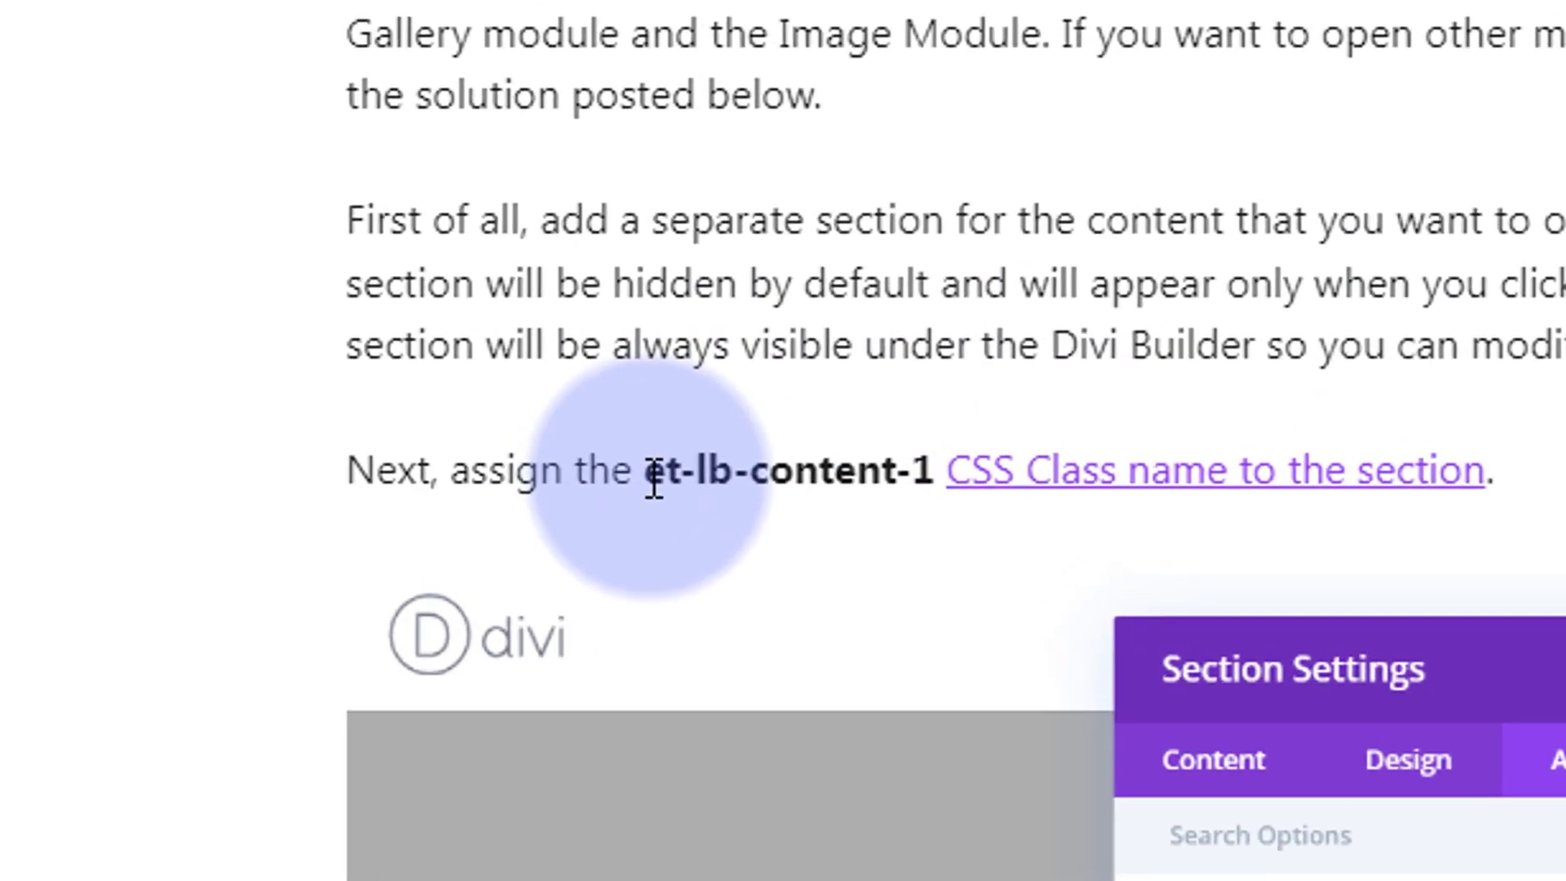
pyautogui.moveTo(624, 394); pyautogui.dragTo(757, 389)
pyautogui.hotkey('ctrl', 'c')
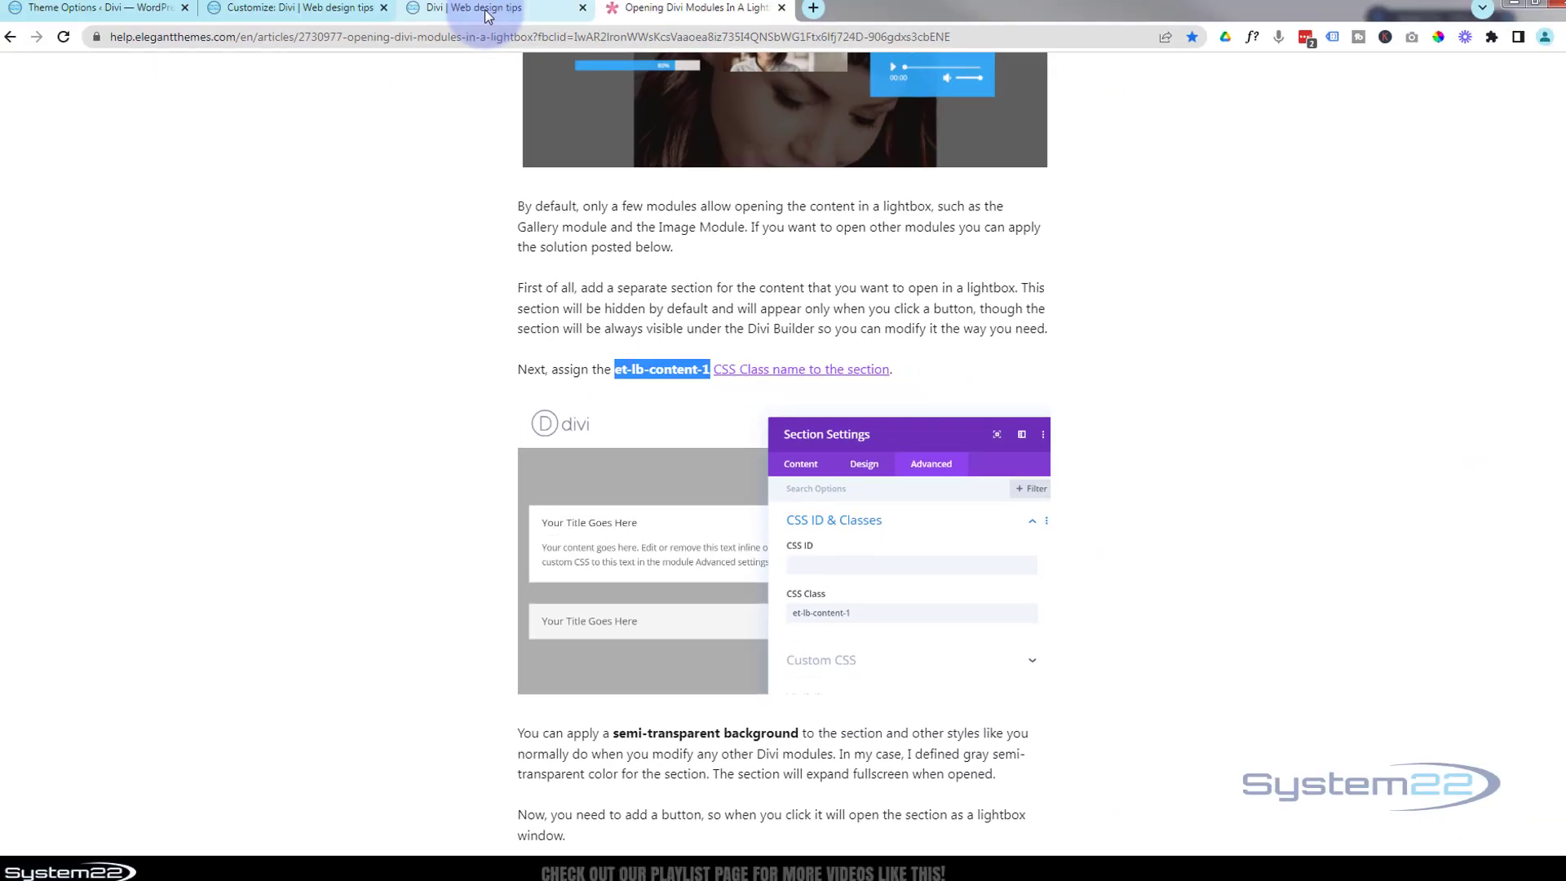
# Step: Paste the copied class et-lb-content-1 as the blurb's CSS class
pyautogui.click(487, 15)
pyautogui.click(1320, 177)
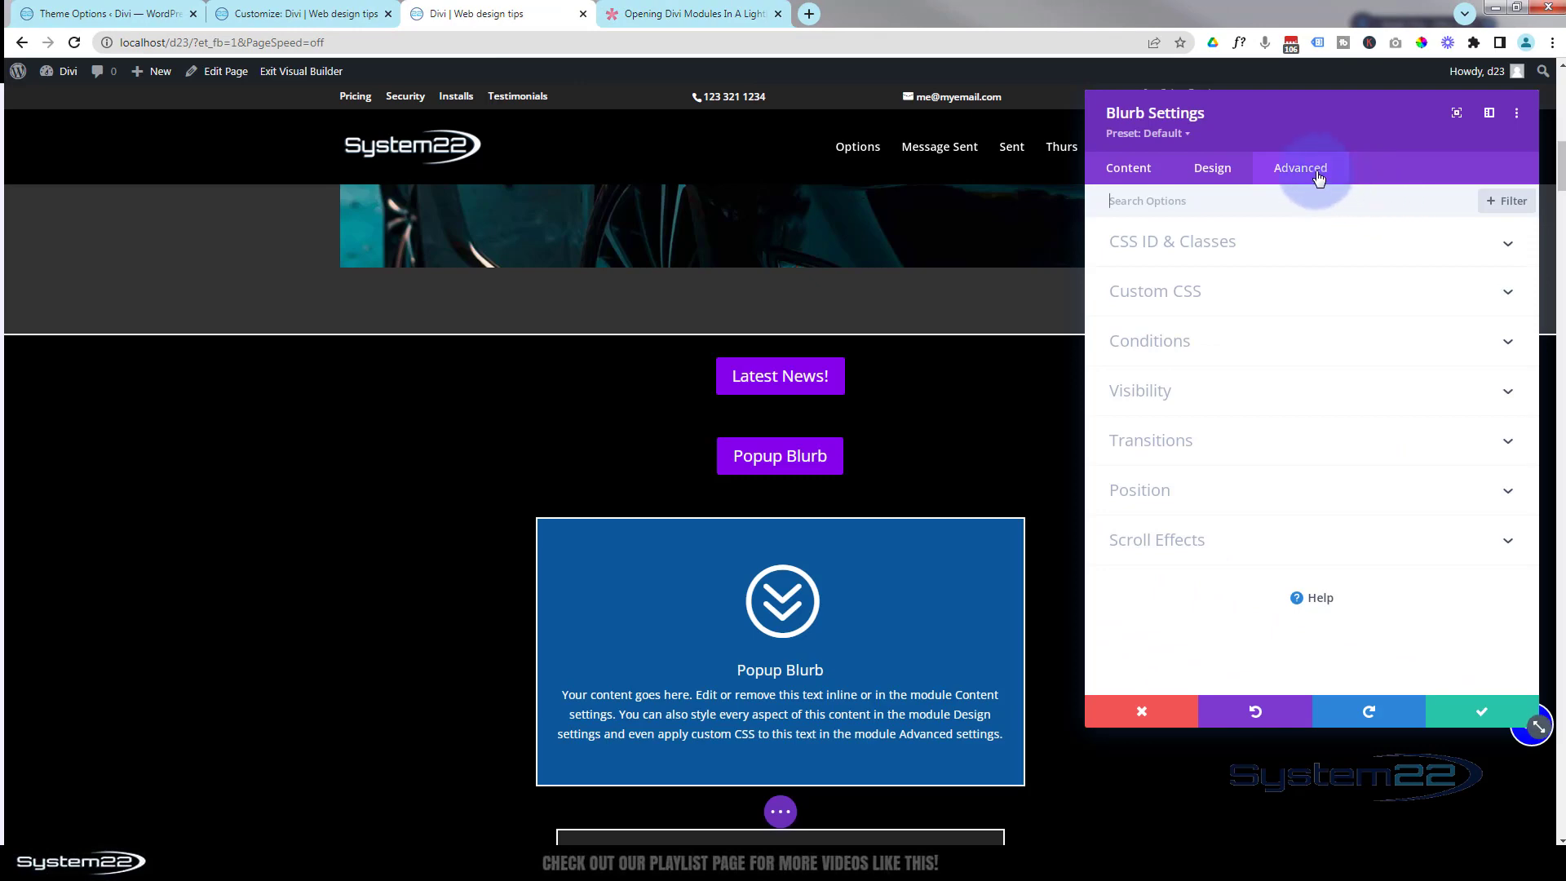
pyautogui.click(1328, 247)
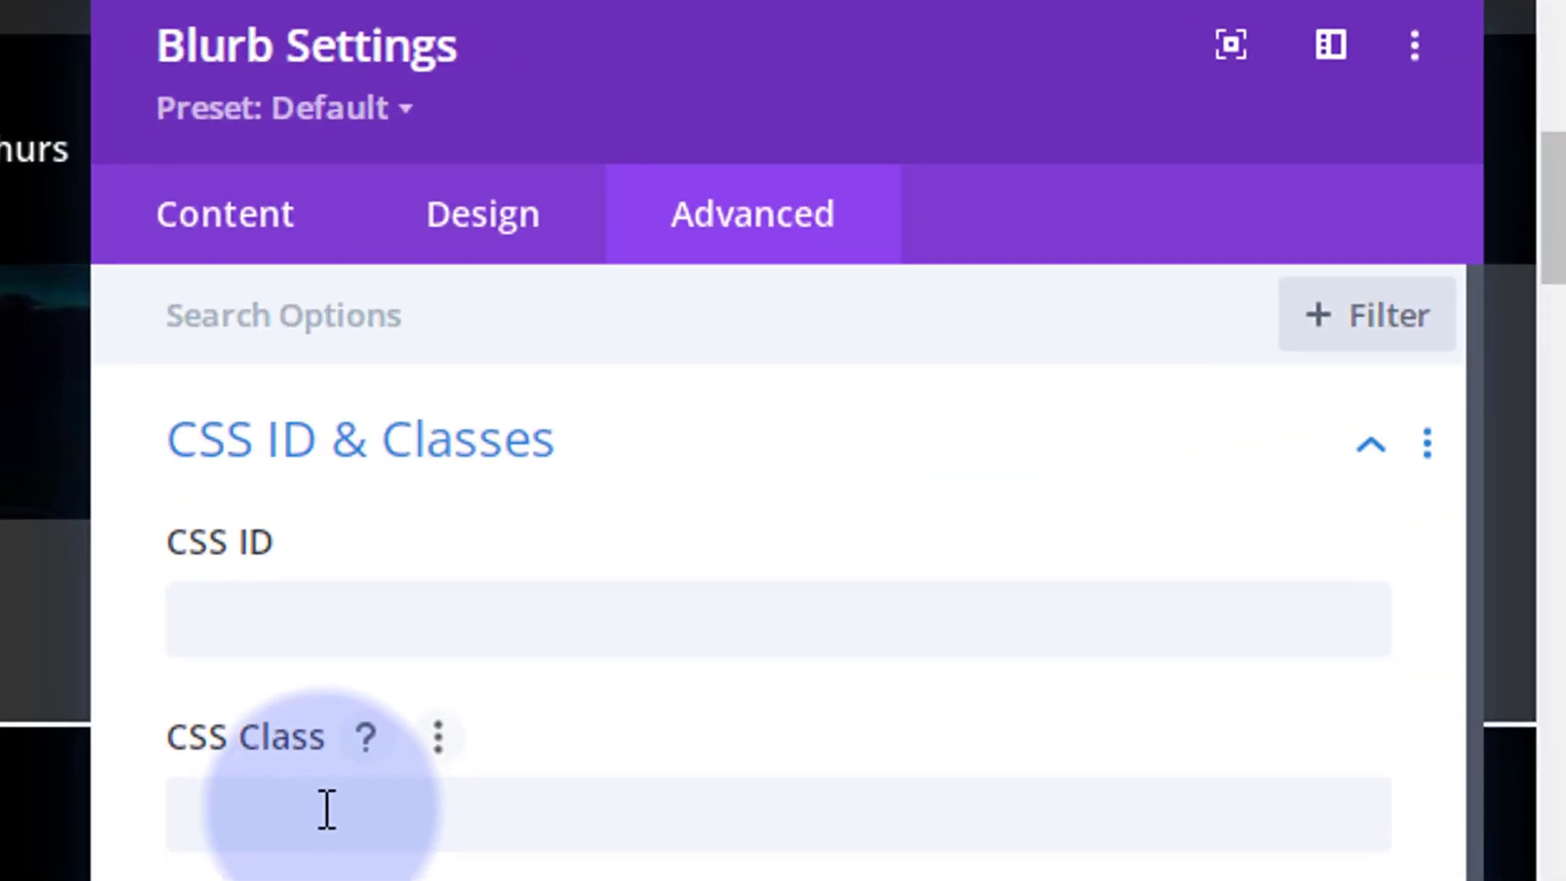
pyautogui.click(416, 762)
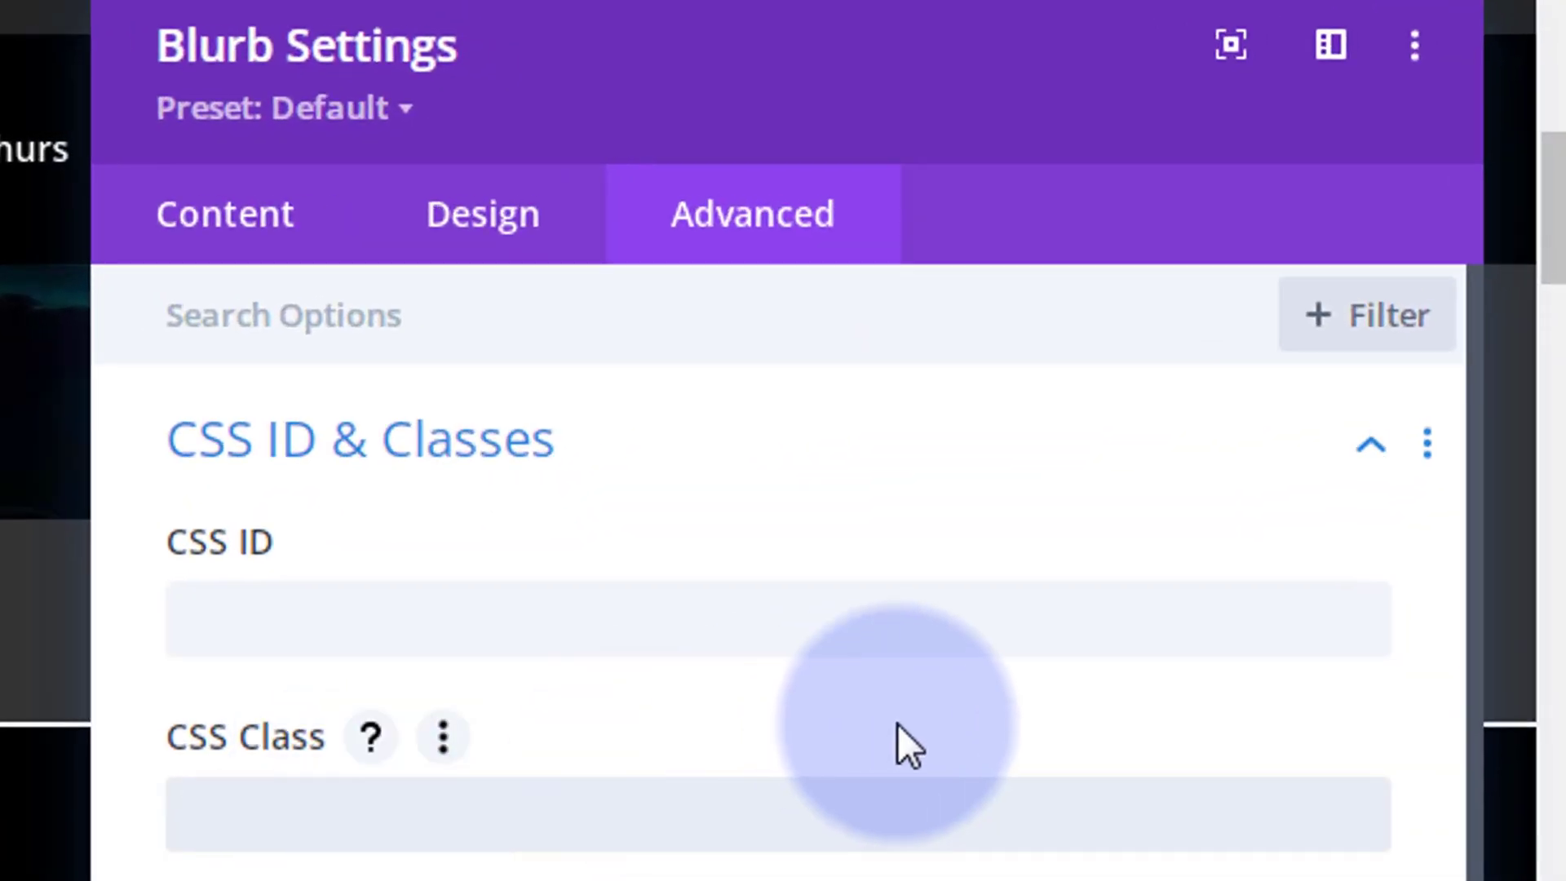
pyautogui.hotkey('ctrl', 'v')
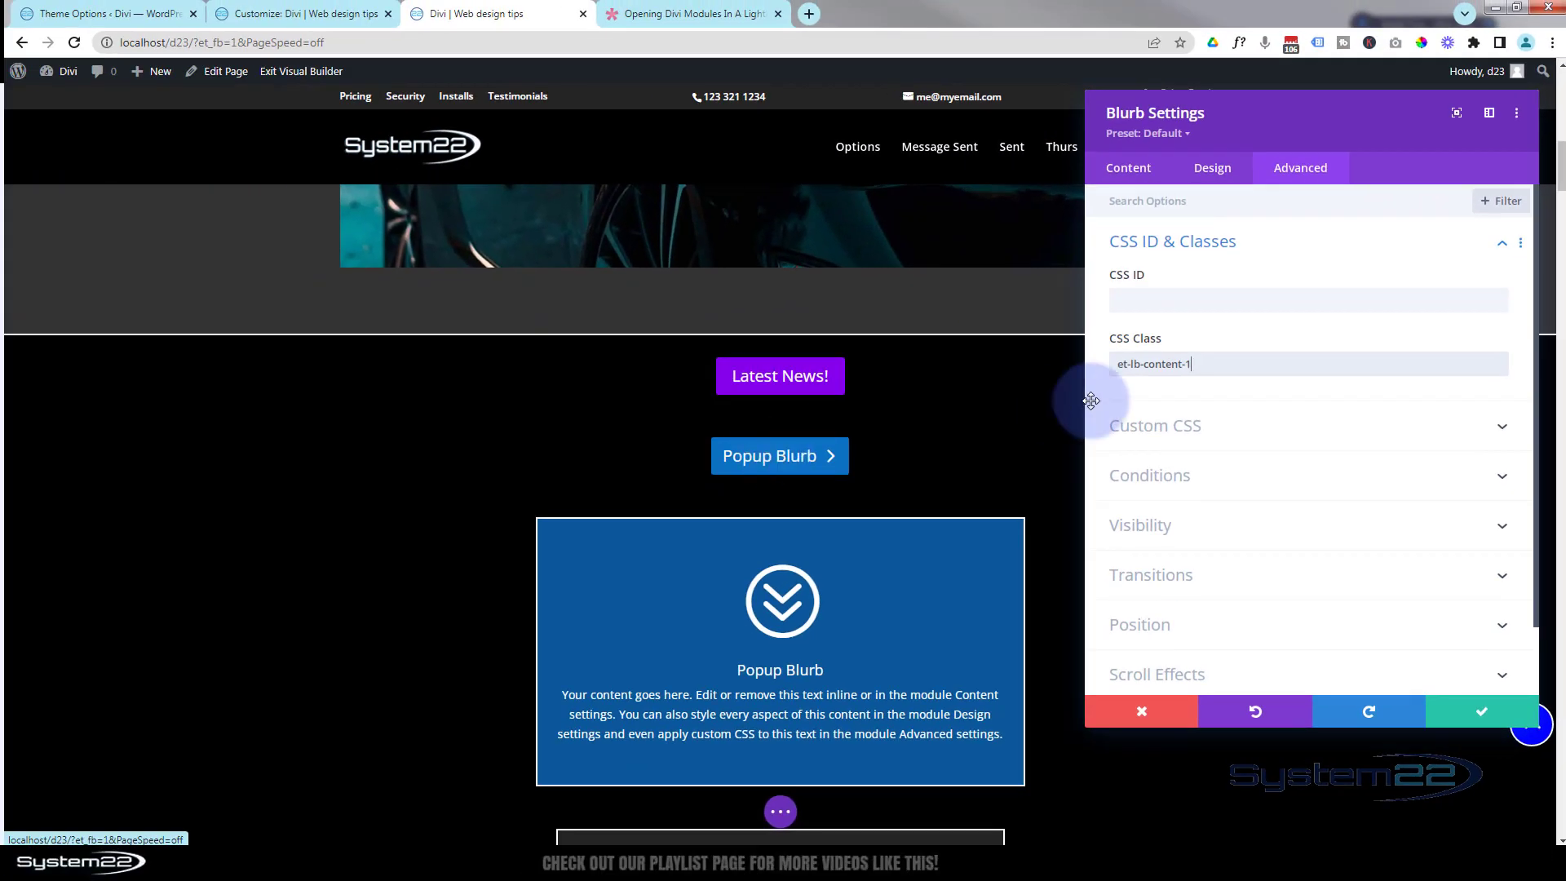
# Step: Change the blurb's CSS class to et-lb-content-2 and save the module settings
pyautogui.click(1187, 365)
pyautogui.press('BackSpace')
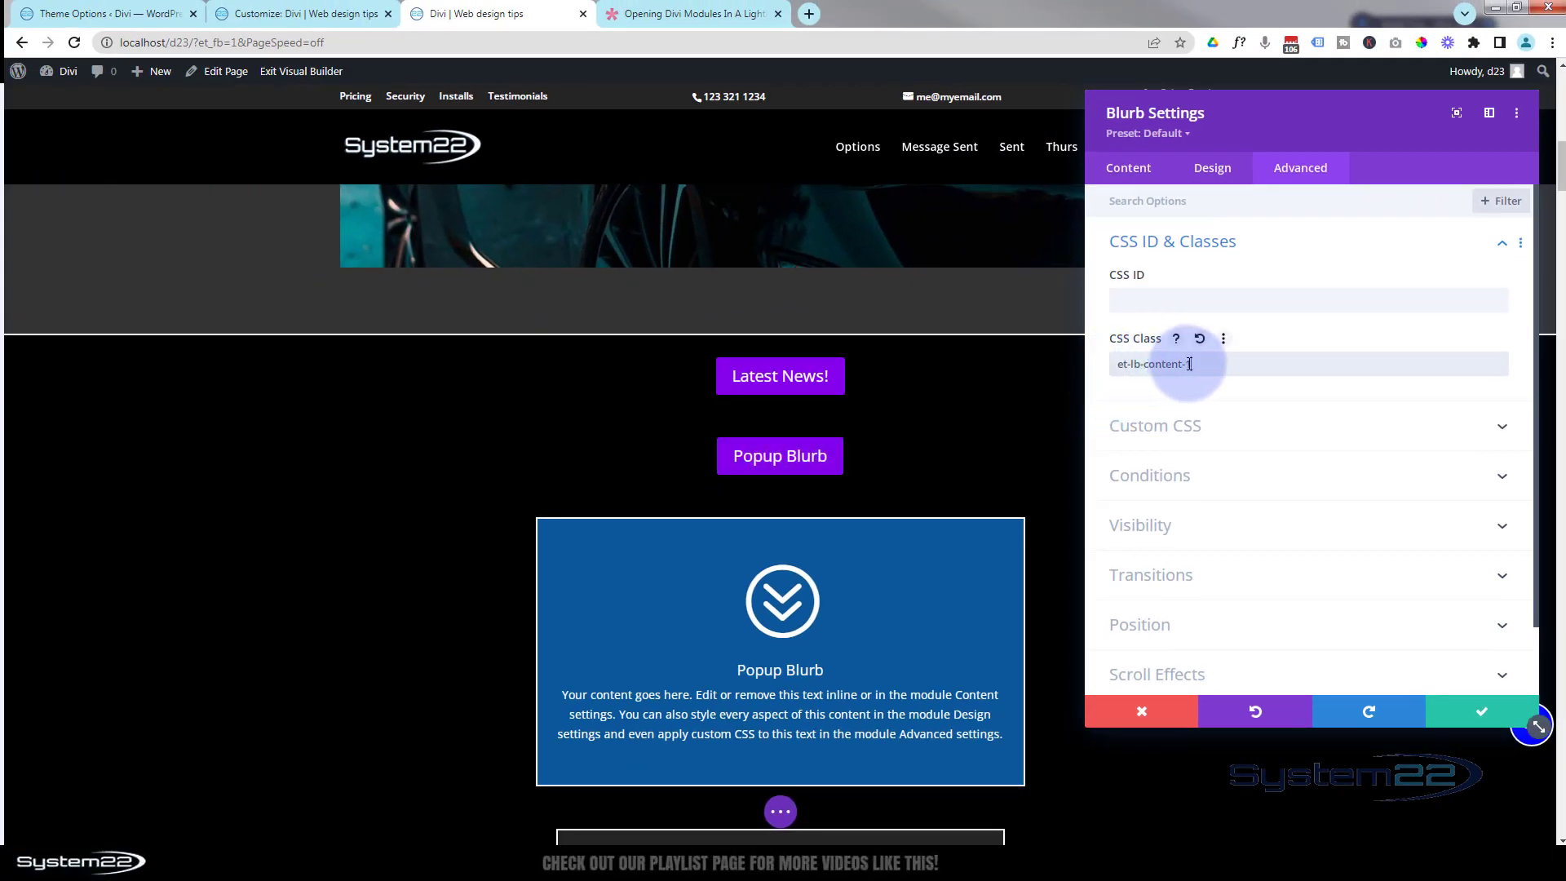
pyautogui.write('1')
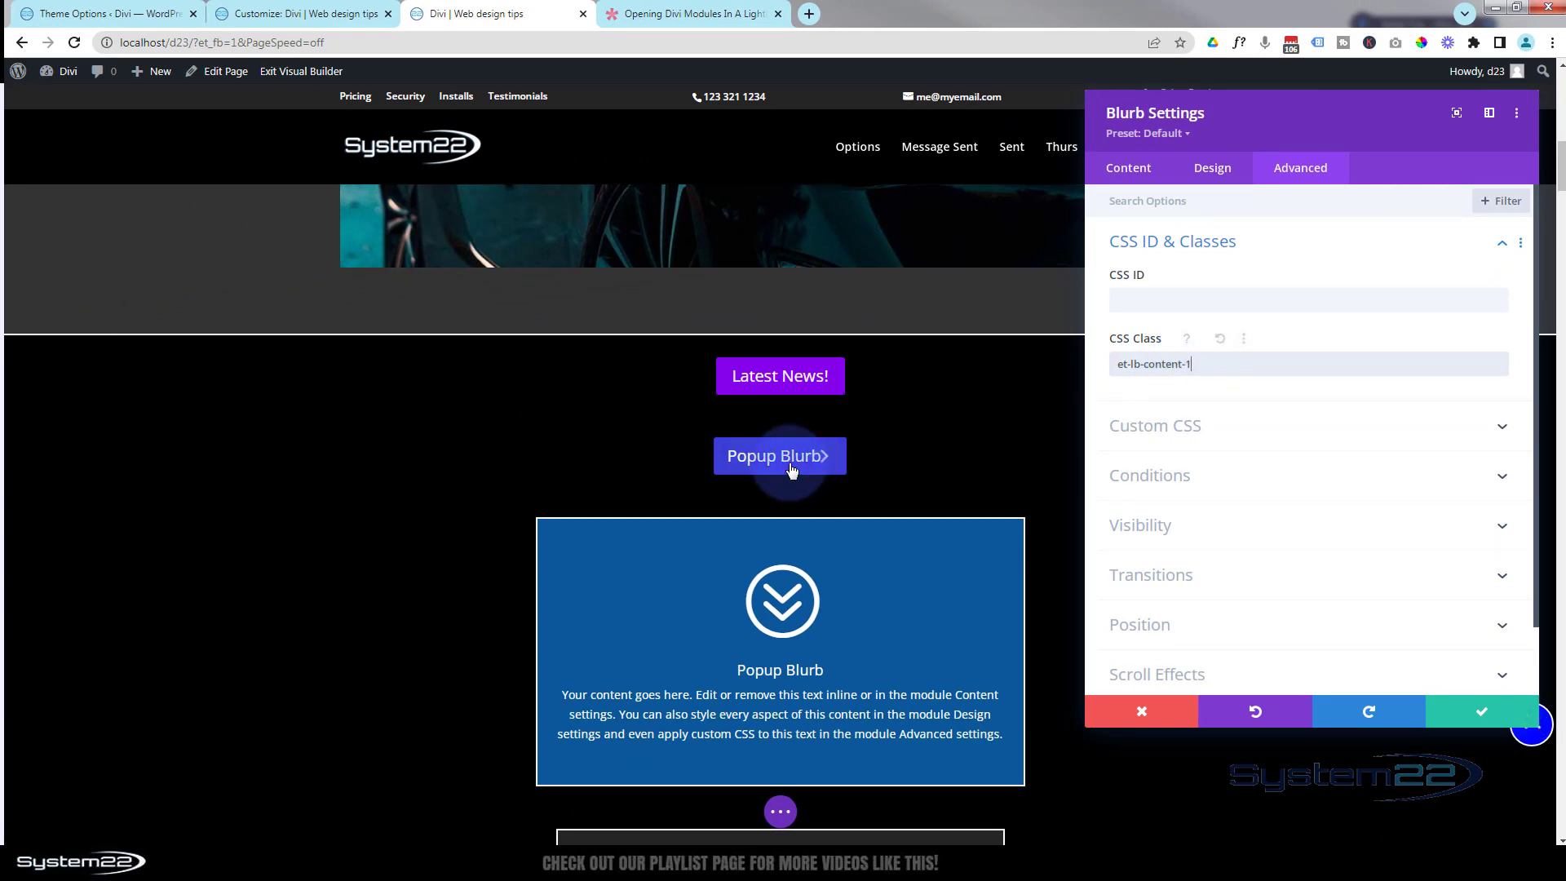
pyautogui.click(1189, 365)
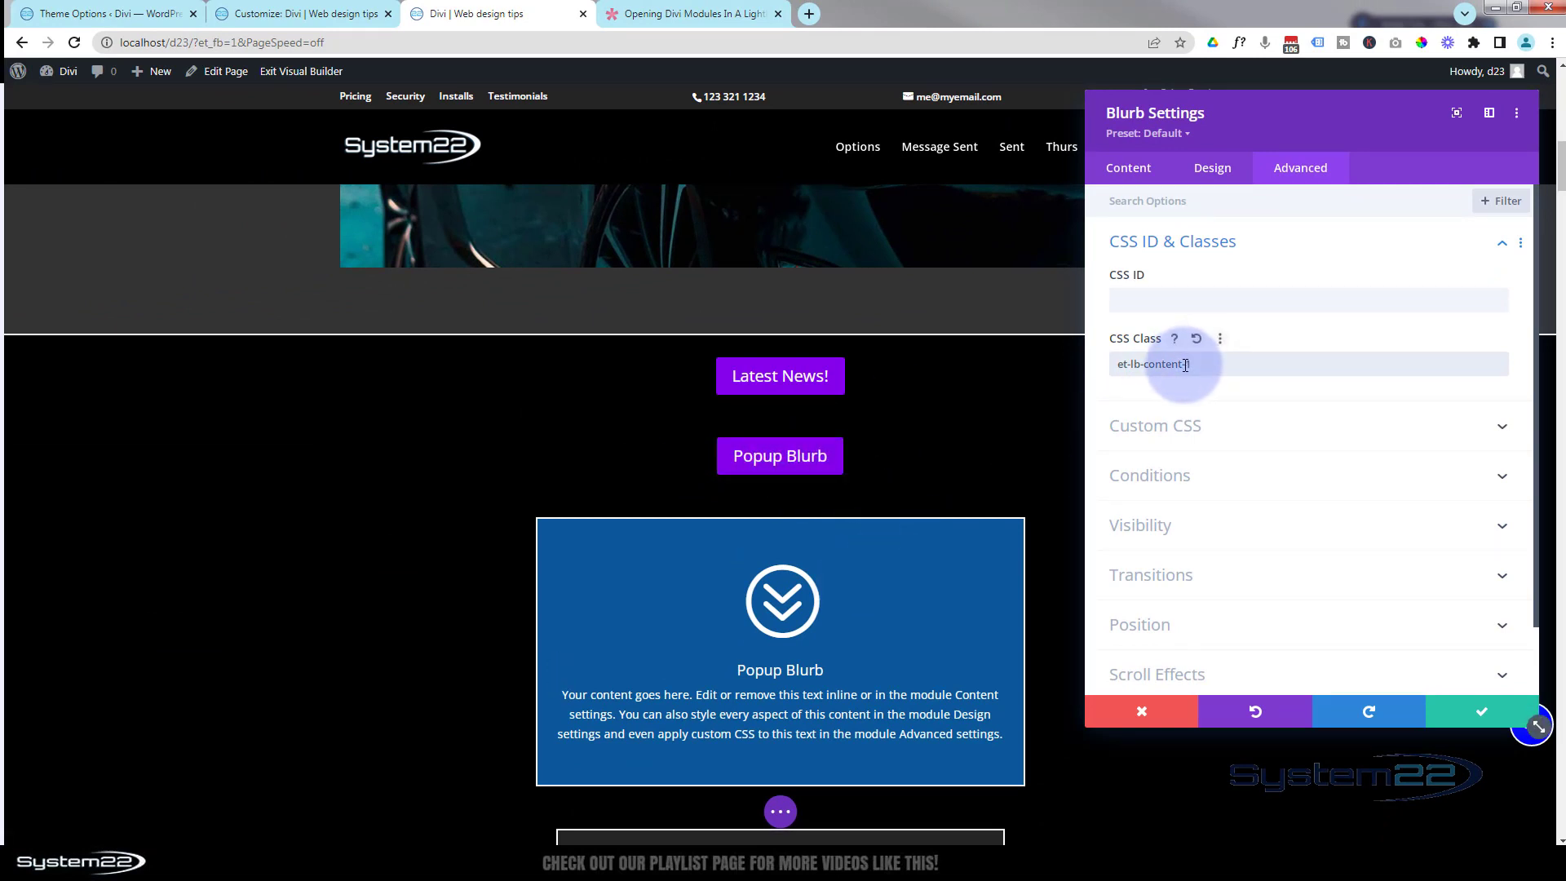
pyautogui.press('BackSpace')
pyautogui.write('1')
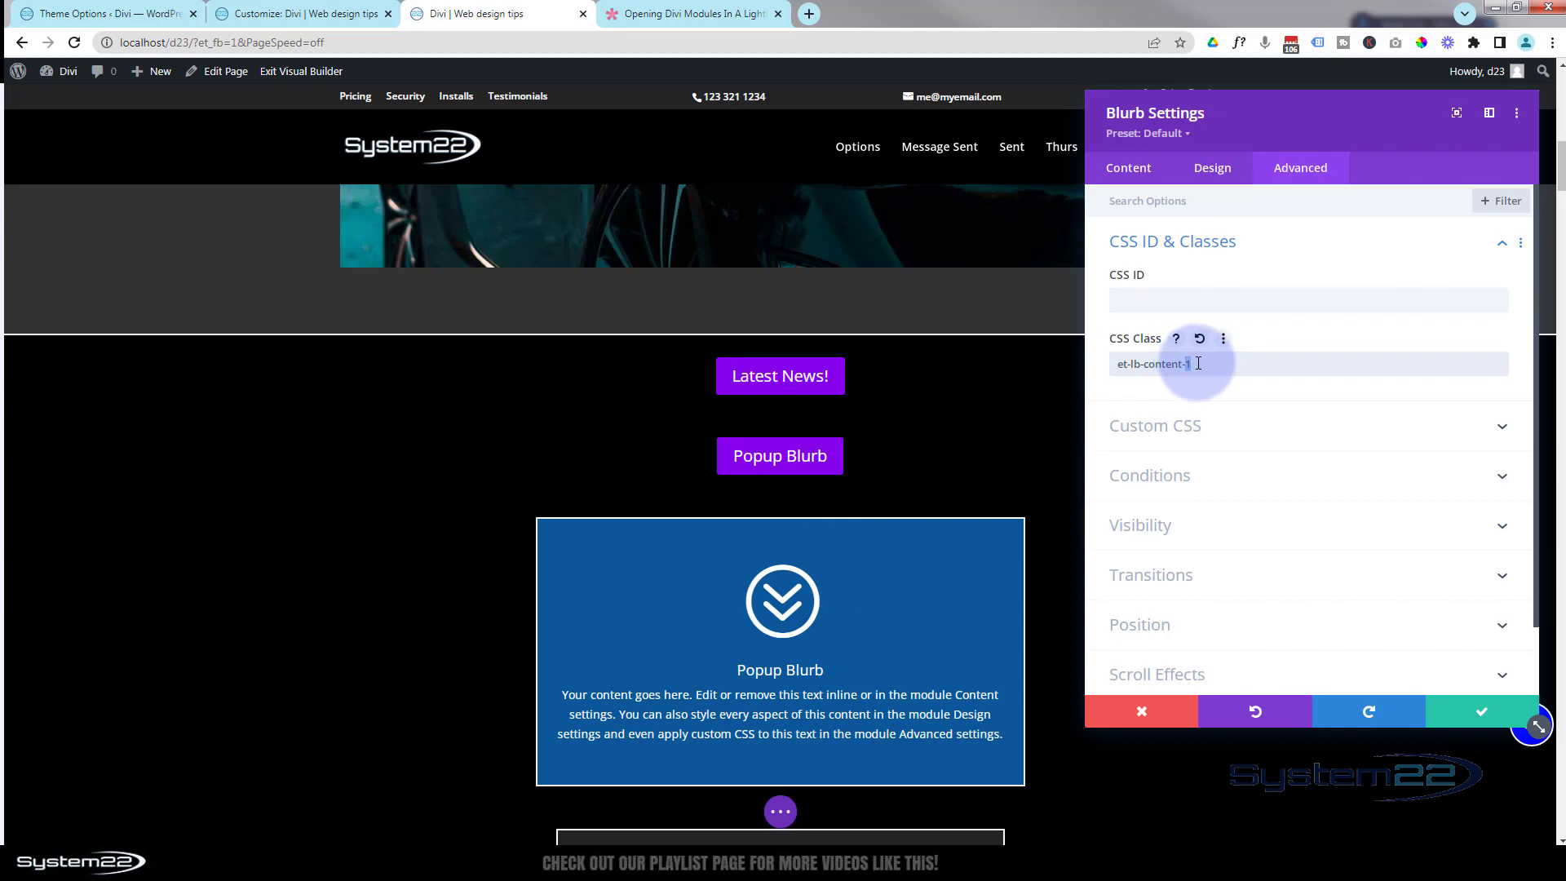
pyautogui.doubleClick(1197, 361)
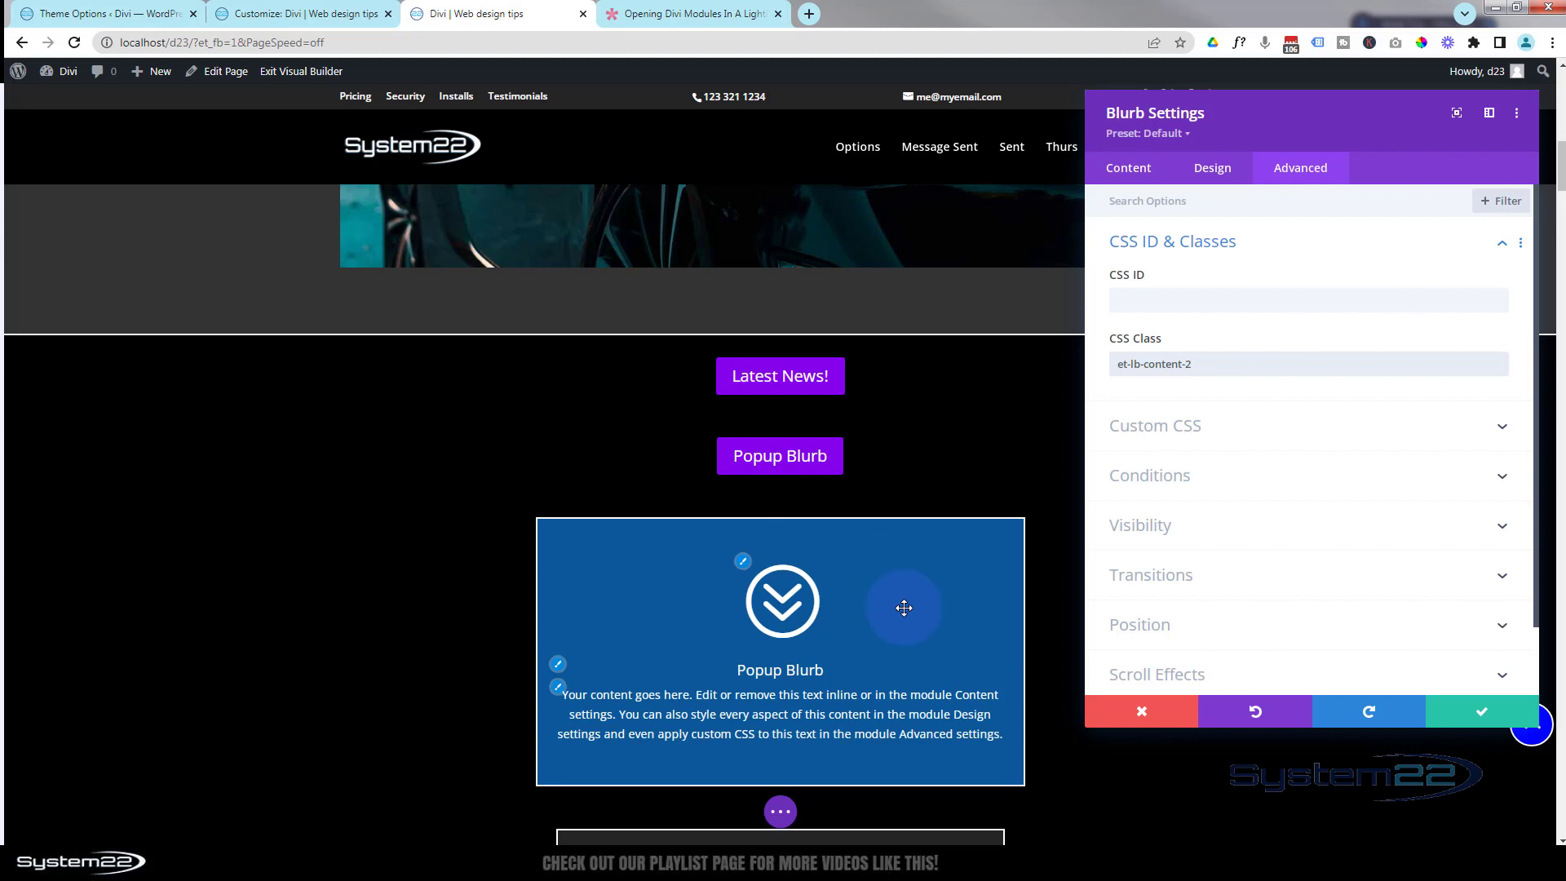
pyautogui.click(1479, 717)
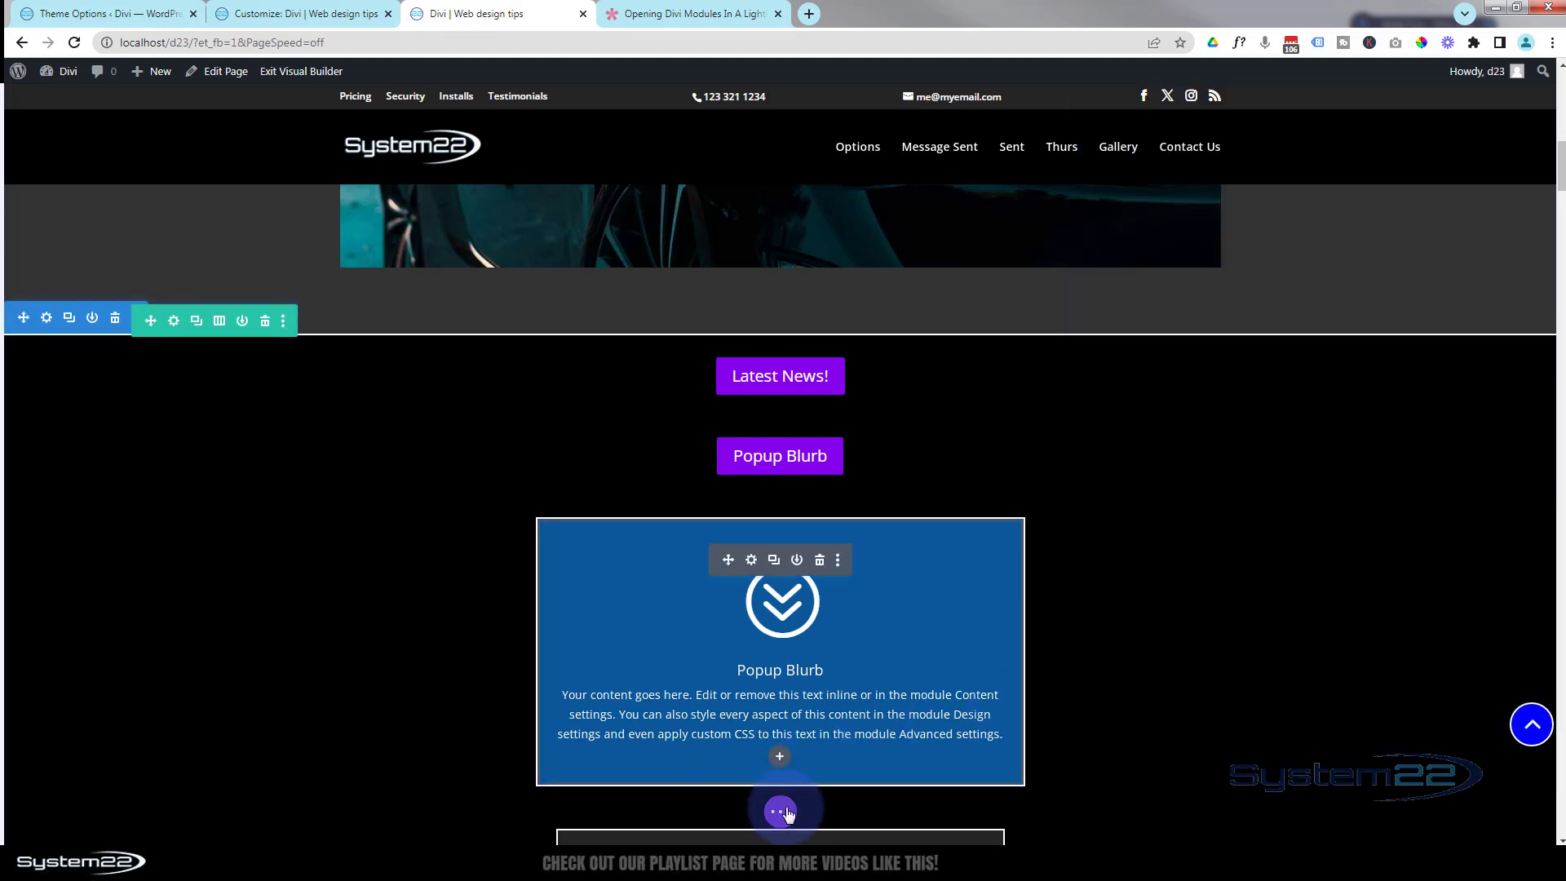
# Step: Save the page and exit the Visual Builder
pyautogui.click(782, 813)
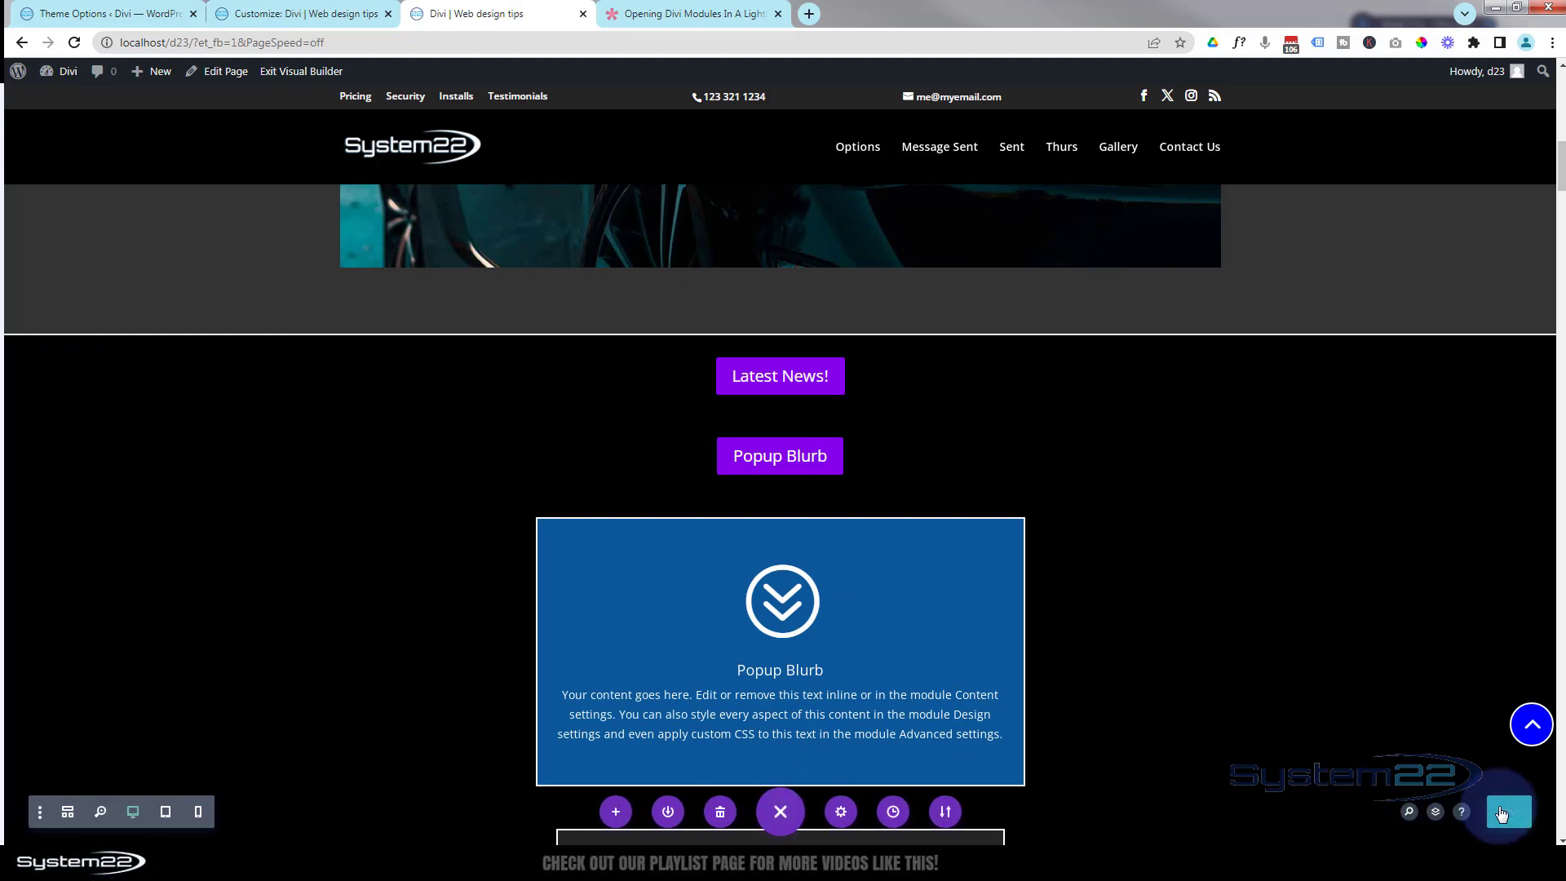
pyautogui.click(303, 73)
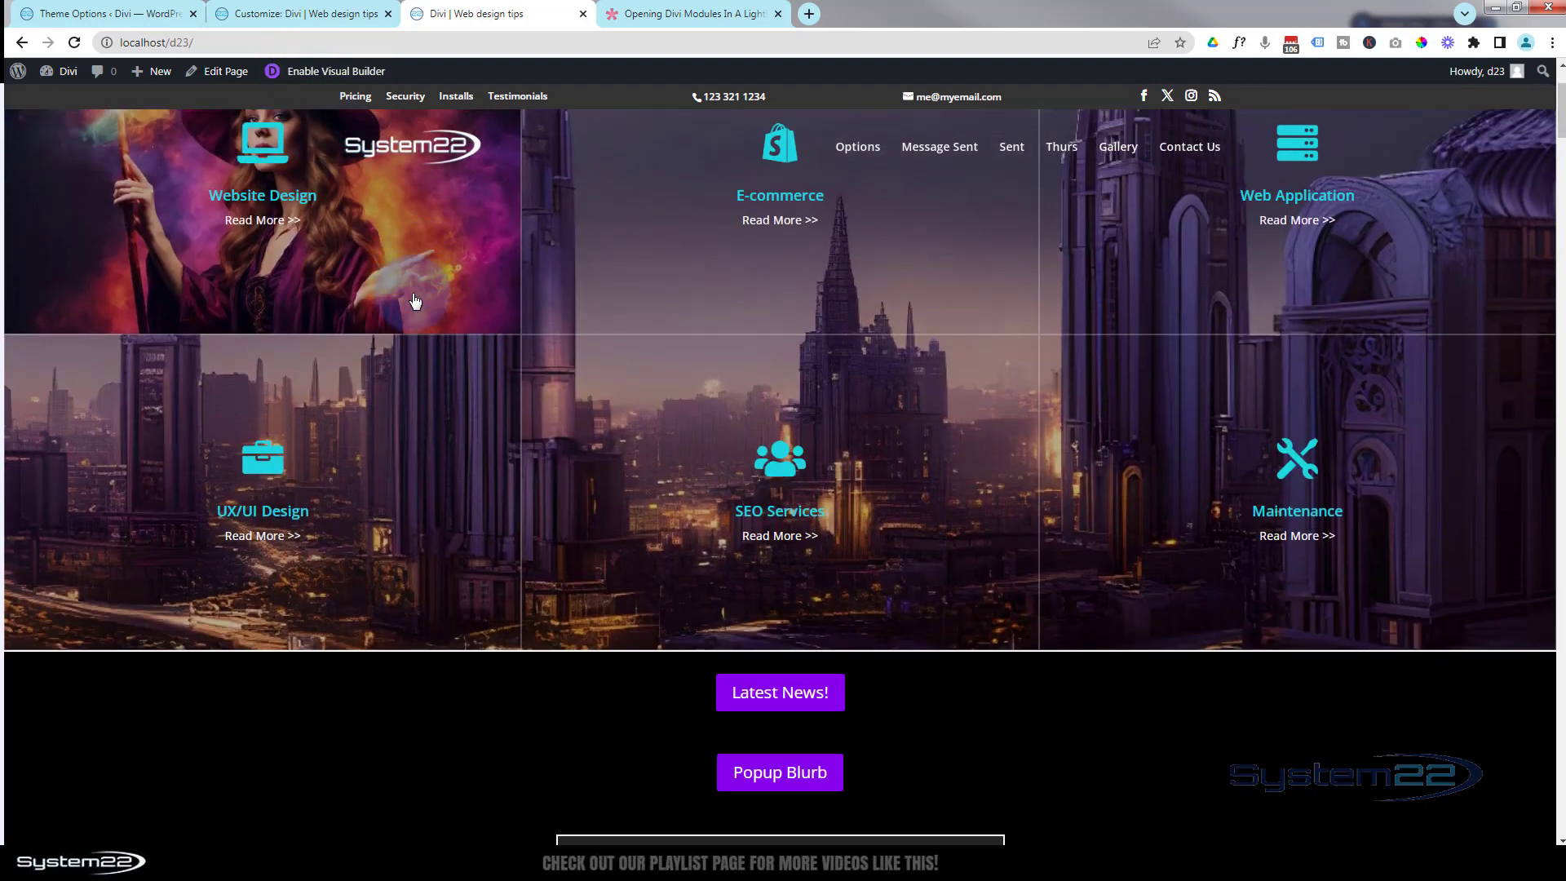
# Step: Test the Popup Blurb button on the live page and reload the page to dismiss the popup
pyautogui.scroll(-5, 369, 400)
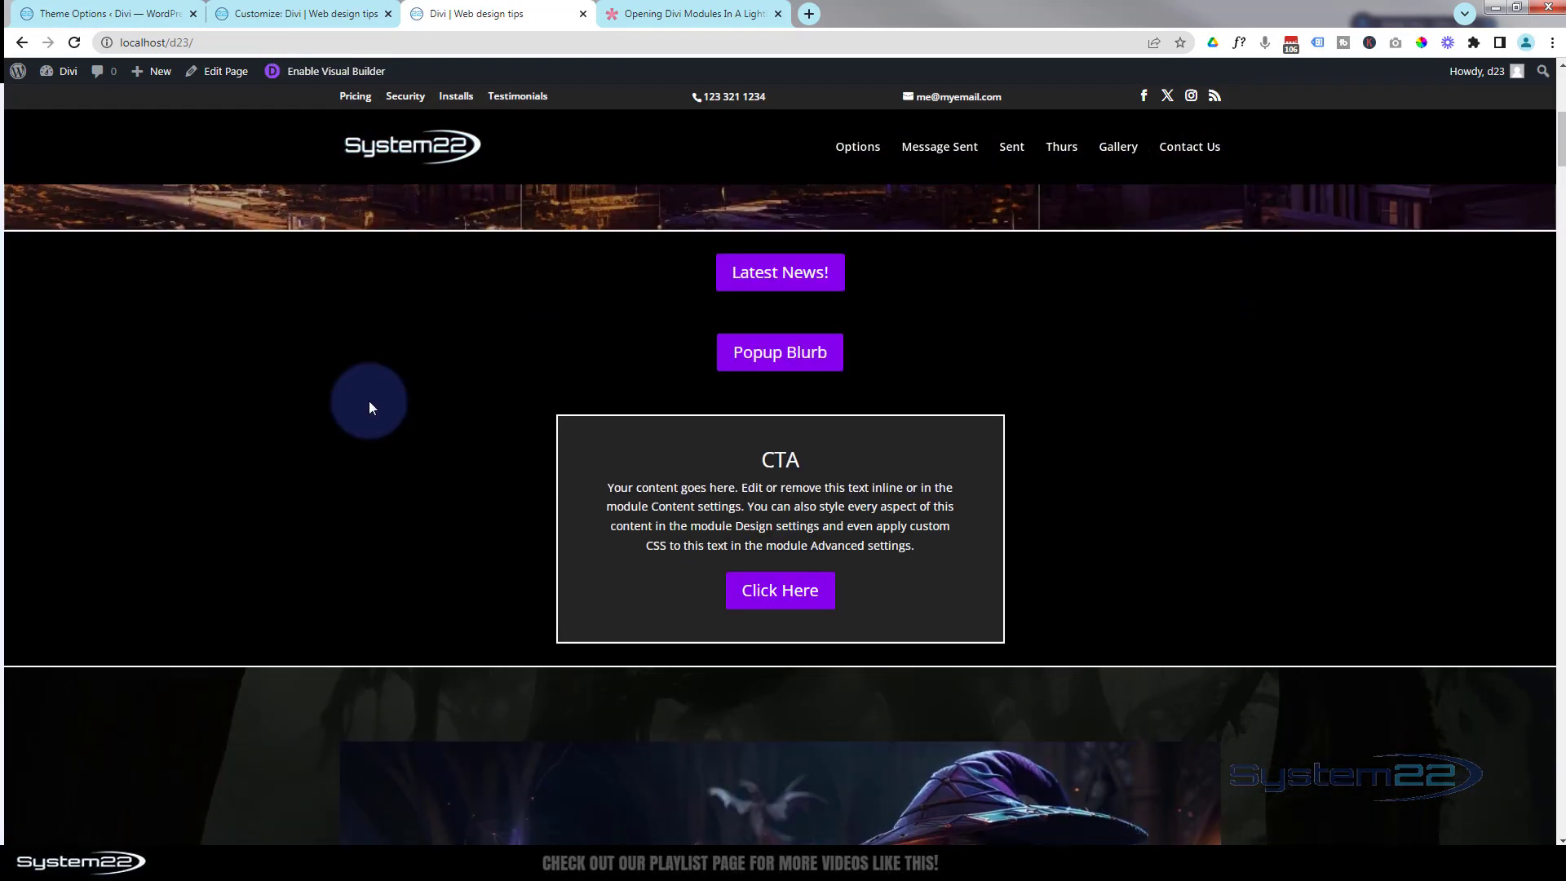
pyautogui.scroll(1, 369, 395)
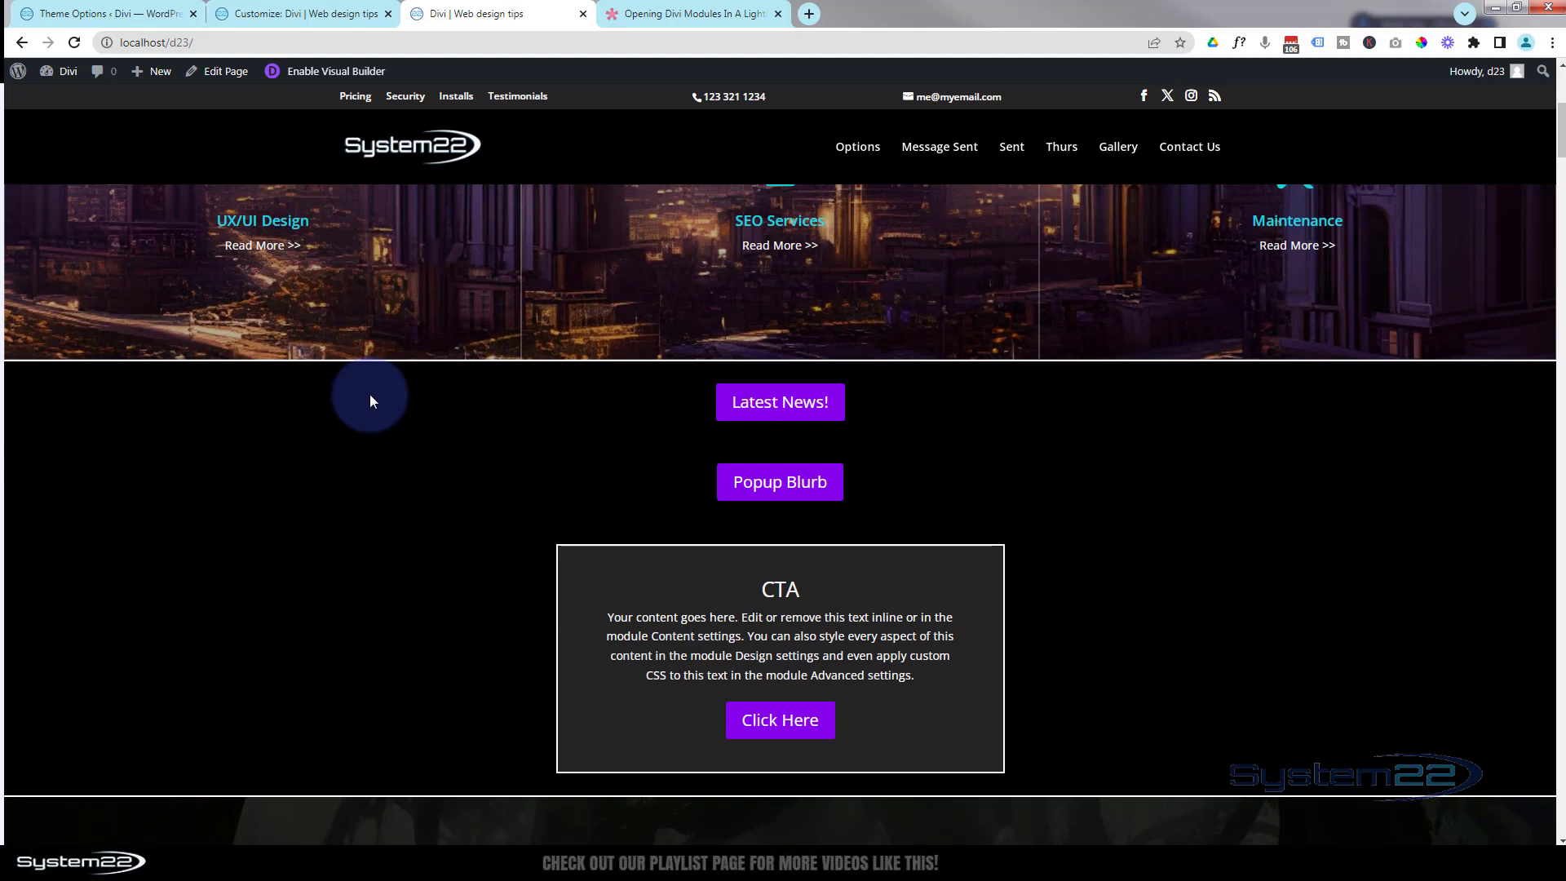
pyautogui.scroll(1, 370, 394)
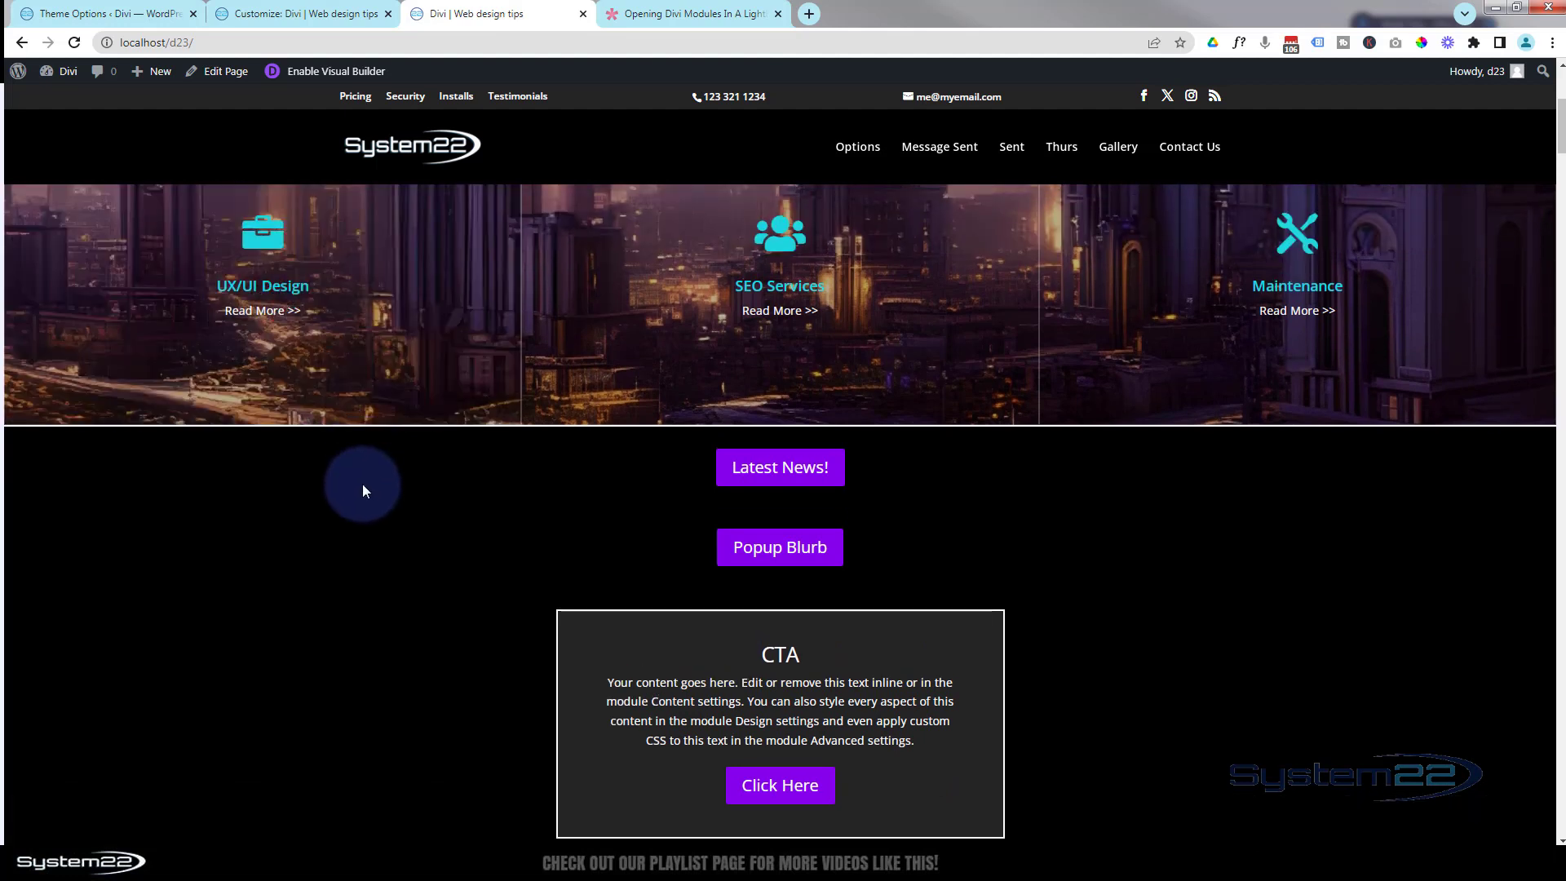
pyautogui.click(799, 557)
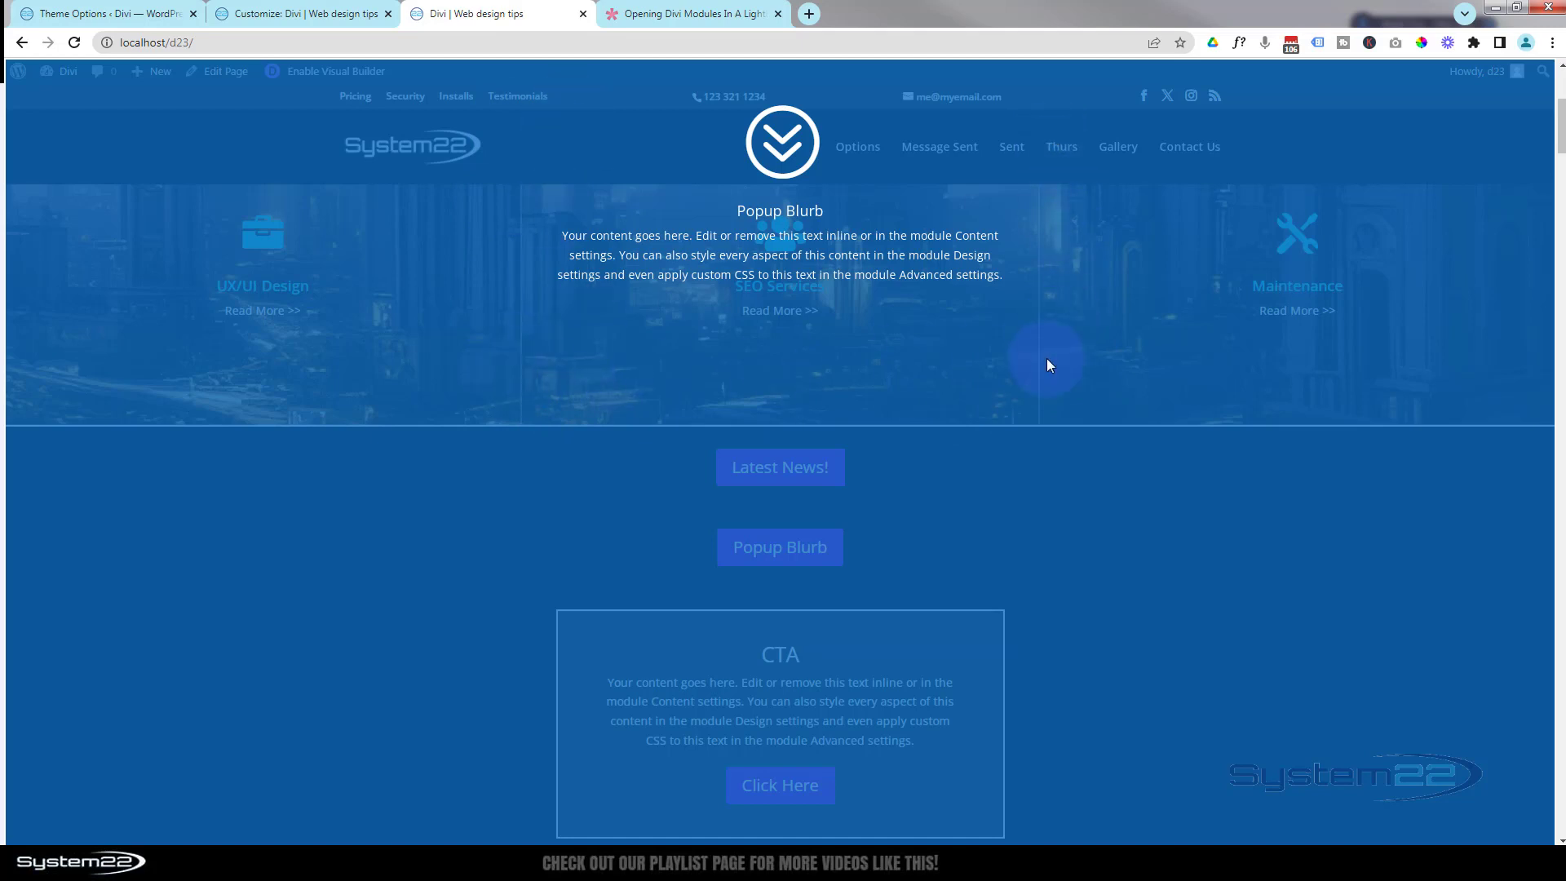
pyautogui.click(75, 45)
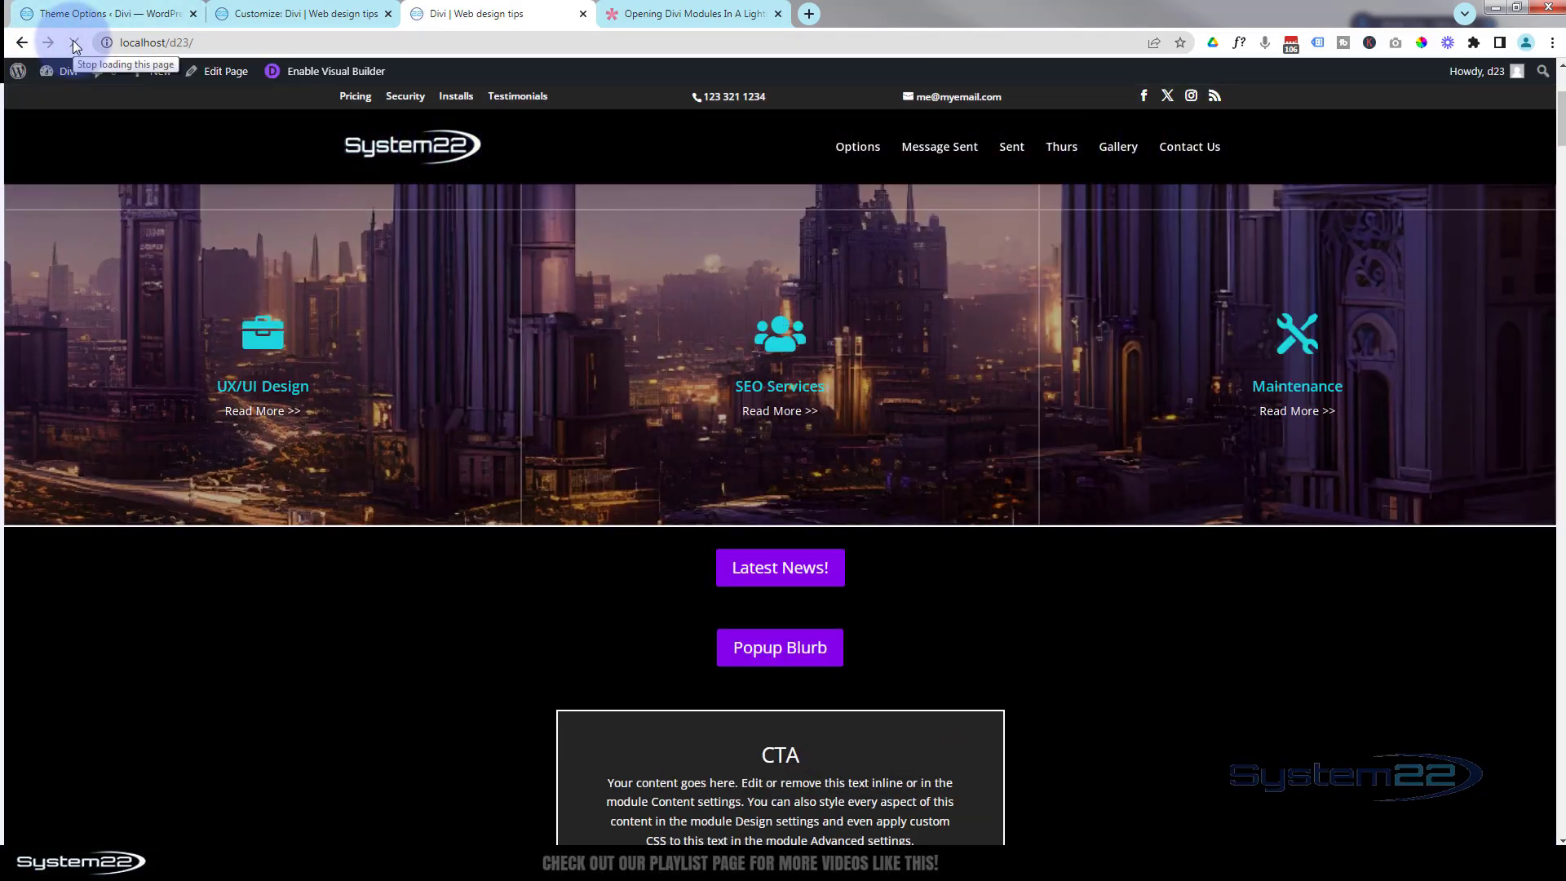
# Step: Enable the Visual Builder on the live page and bring up the Custom CSS in the Divi Theme Options
pyautogui.click(321, 73)
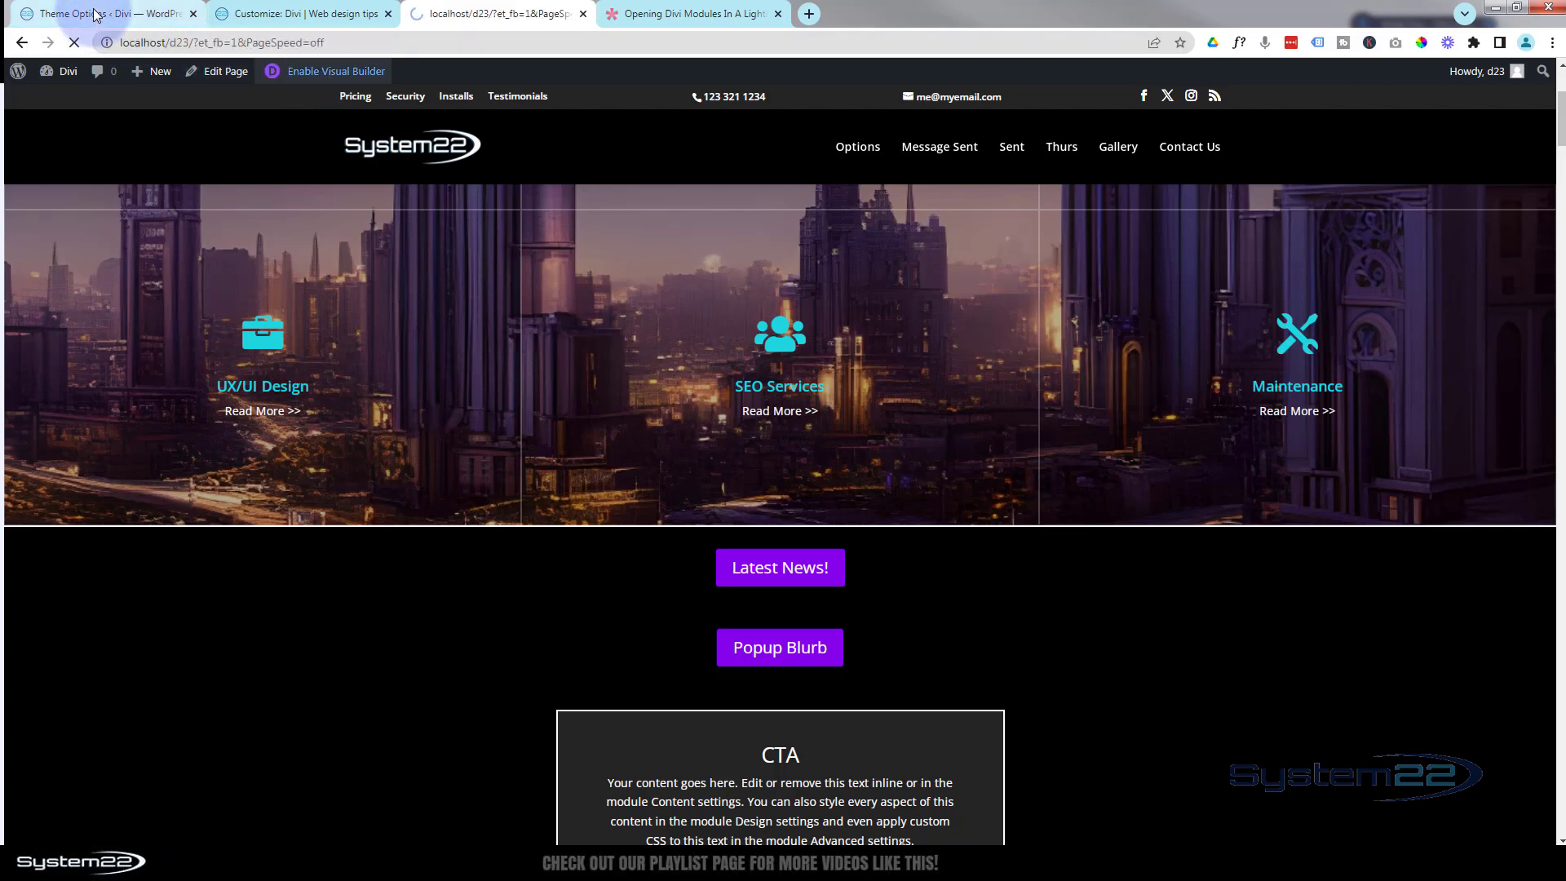
pyautogui.click(95, 15)
pyautogui.click(203, 237)
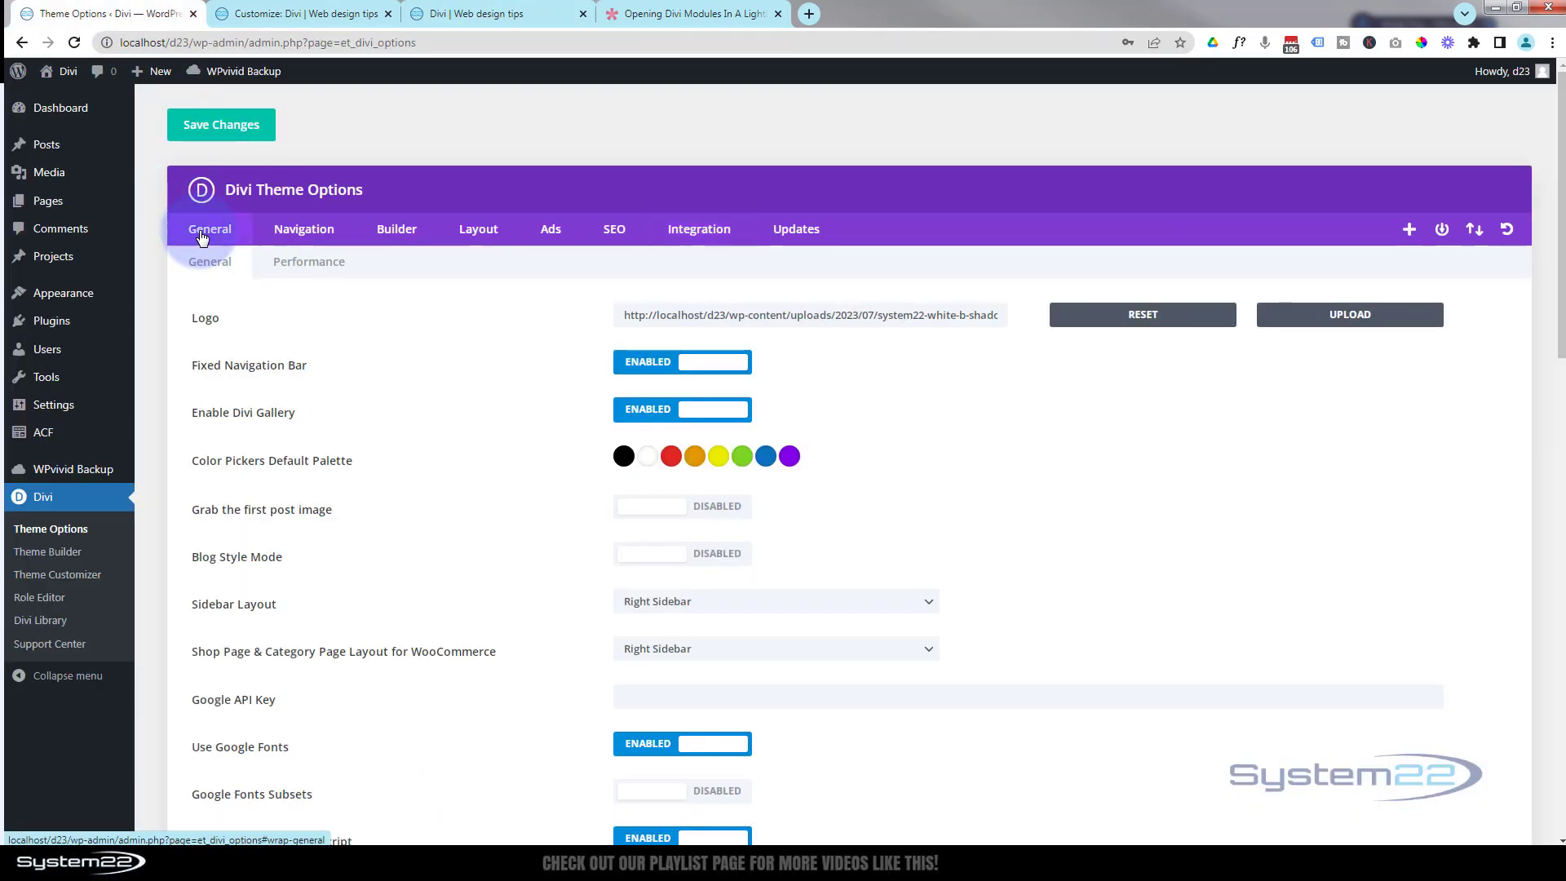
pyautogui.moveTo(1561, 345); pyautogui.dragTo(1560, 842)
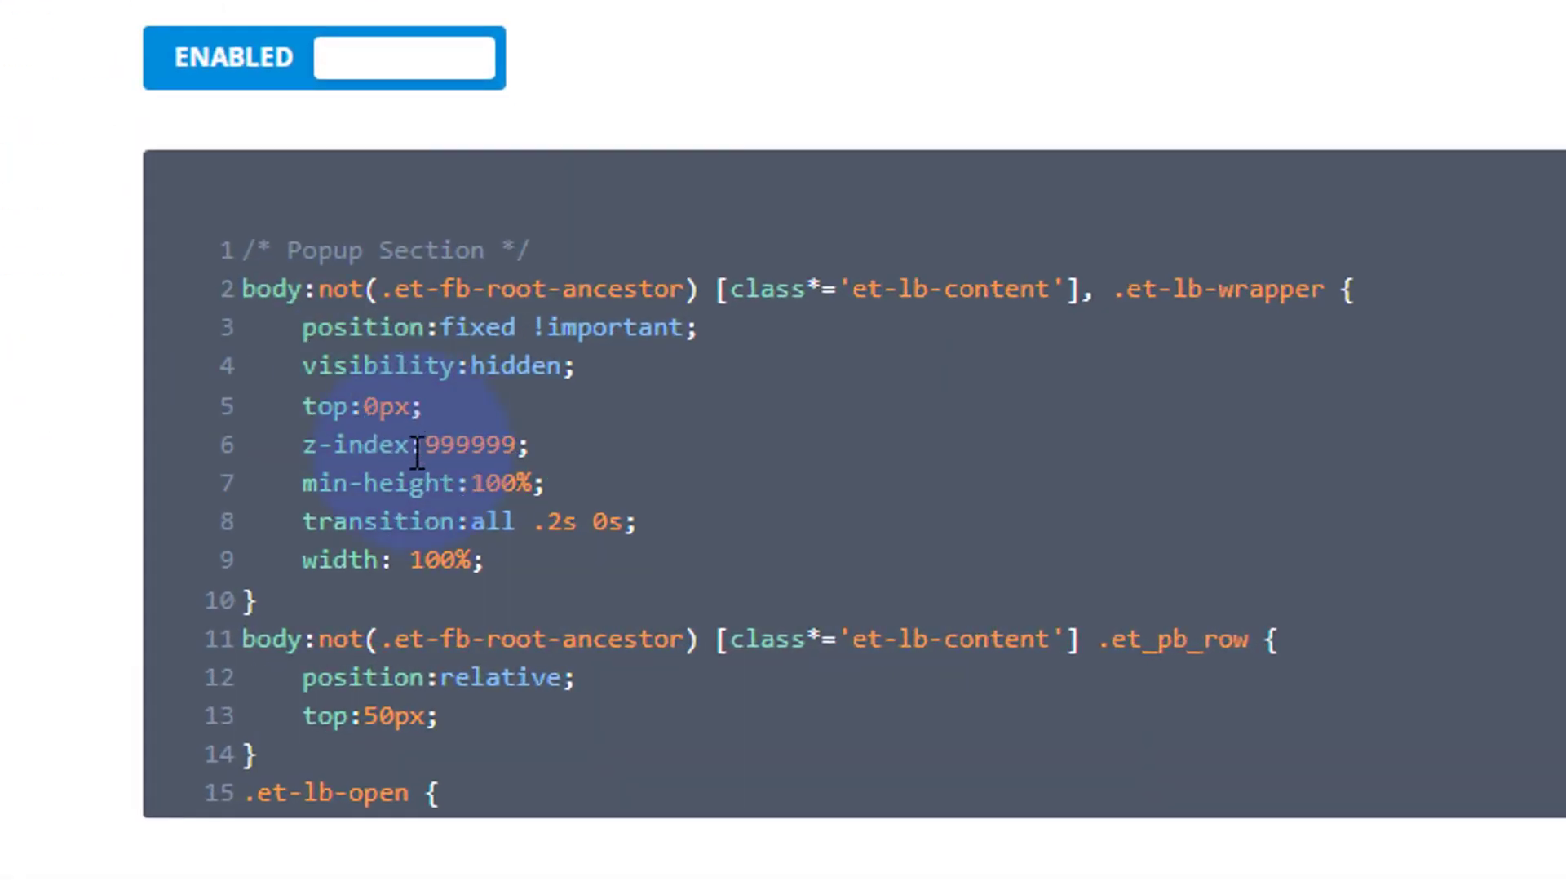
# Step: Delete the min-height:100% line from the first popup rule in the Custom CSS and save the theme options
pyautogui.click(305, 481)
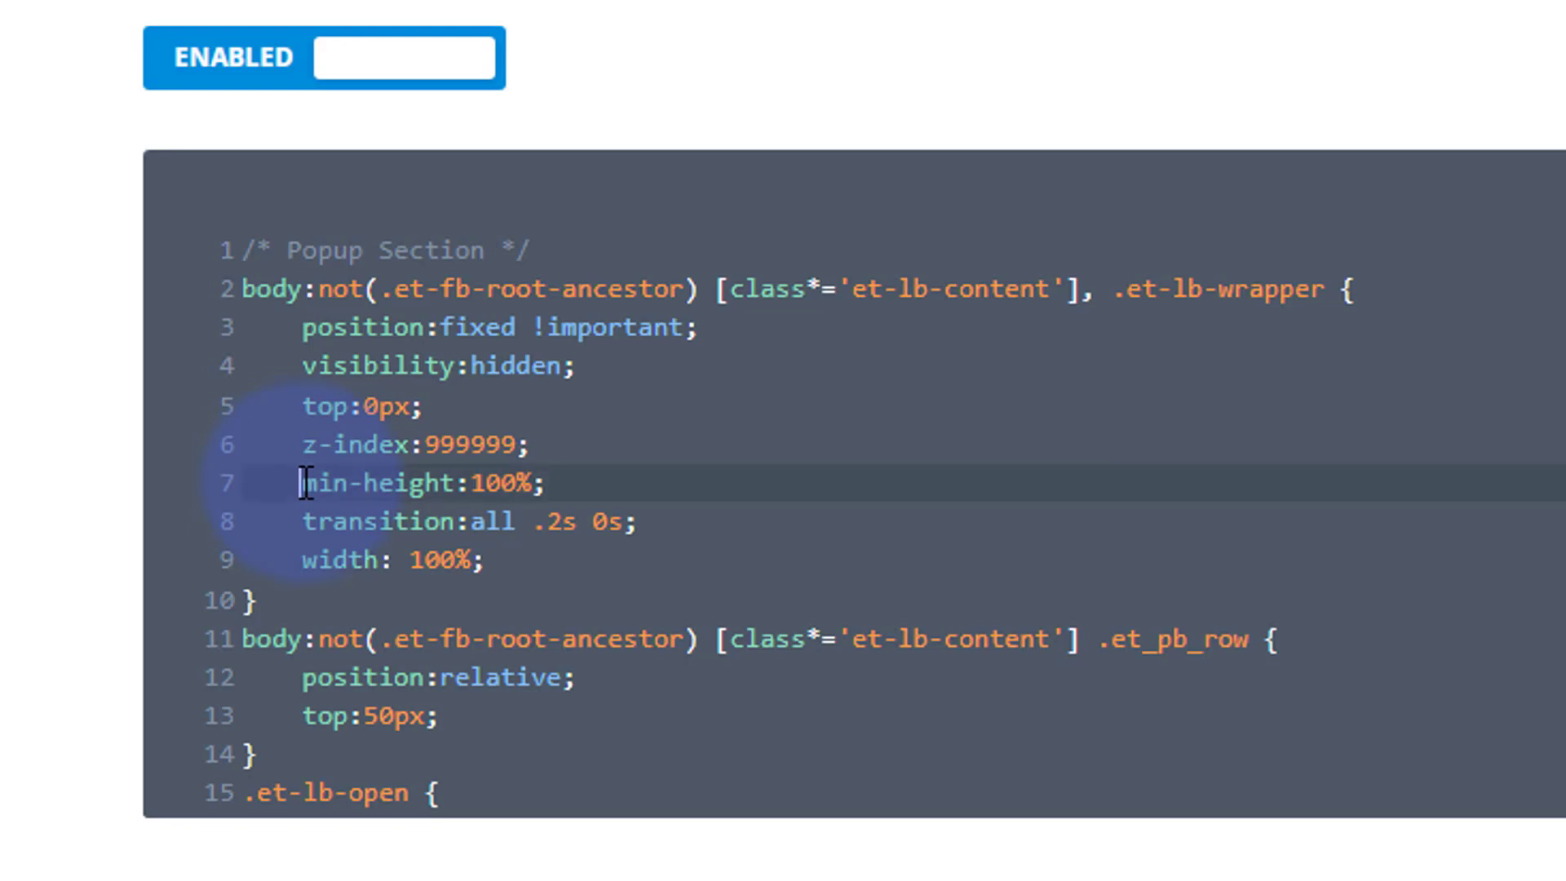
pyautogui.moveTo(305, 481); pyautogui.dragTo(454, 483)
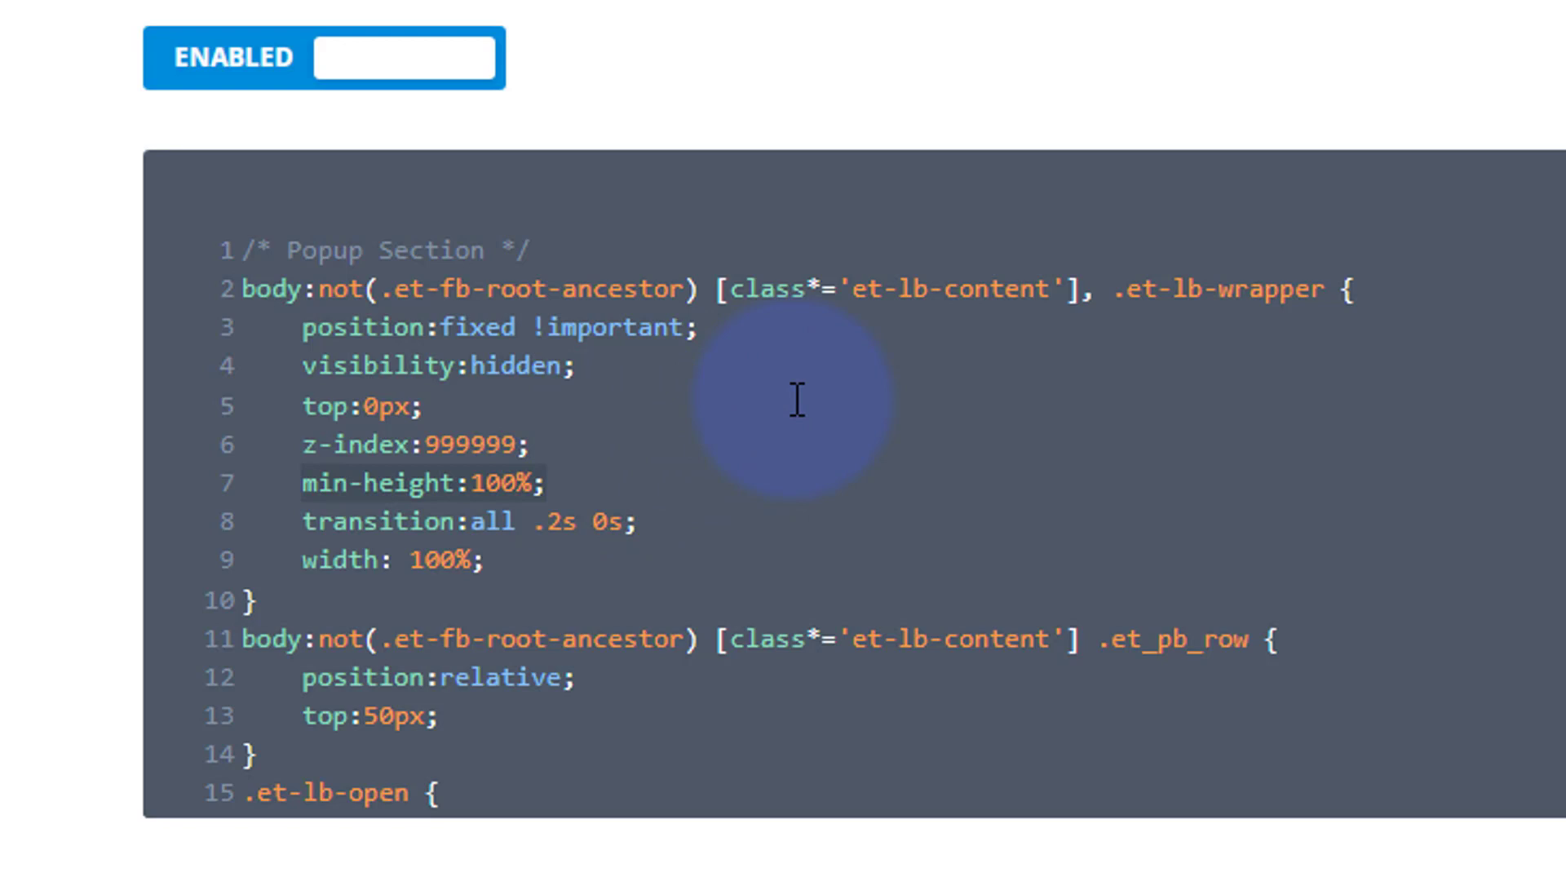
pyautogui.press('Delete')
pyautogui.press('Delete')
pyautogui.press('Delete')
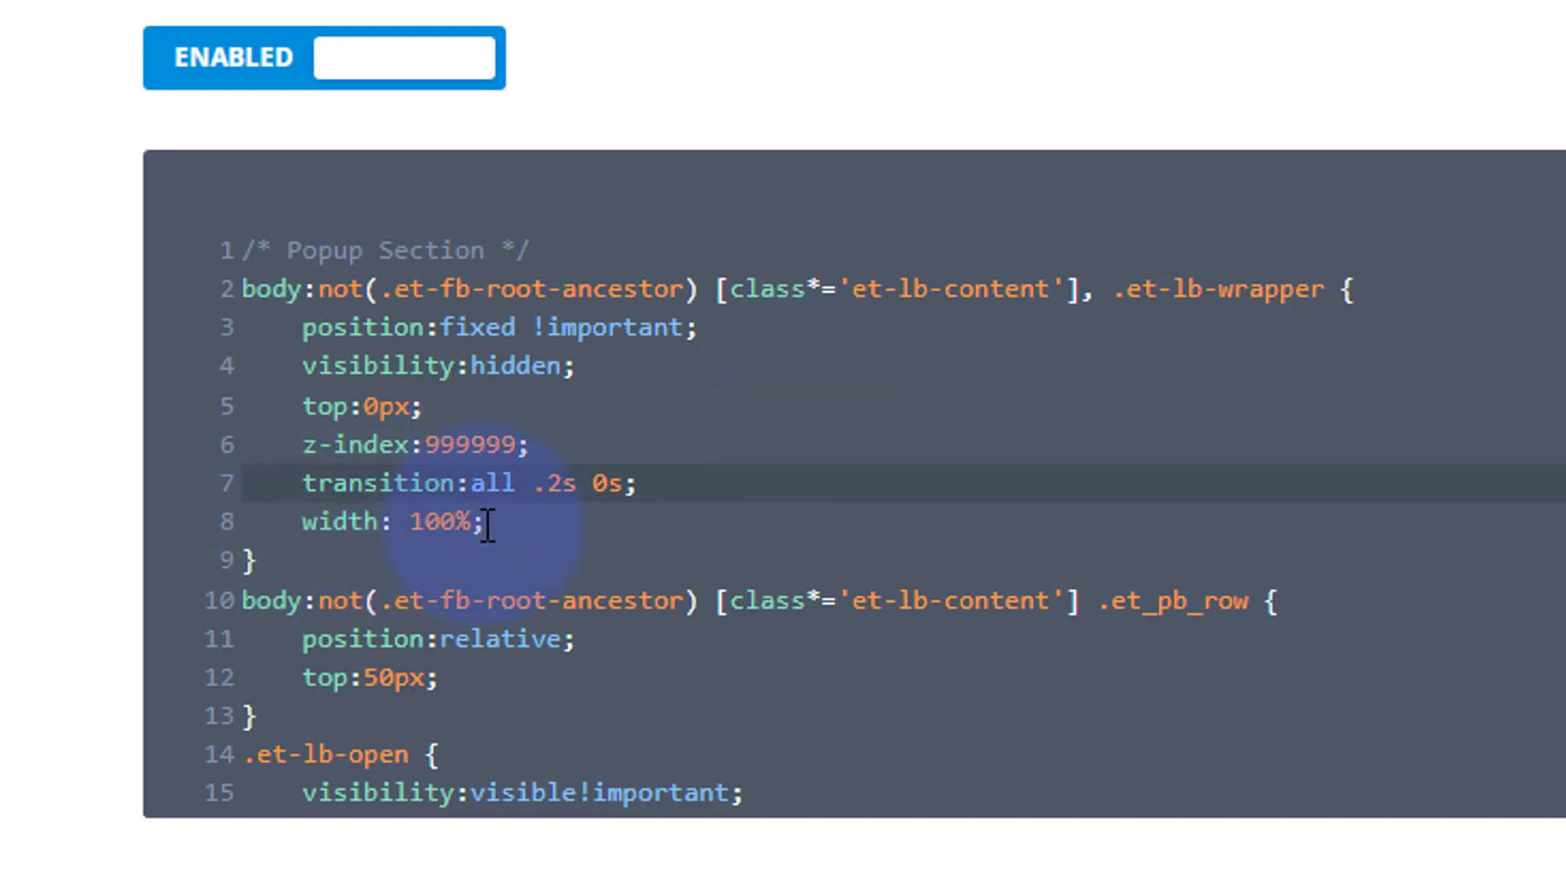
pyautogui.moveTo(295, 520); pyautogui.dragTo(480, 522)
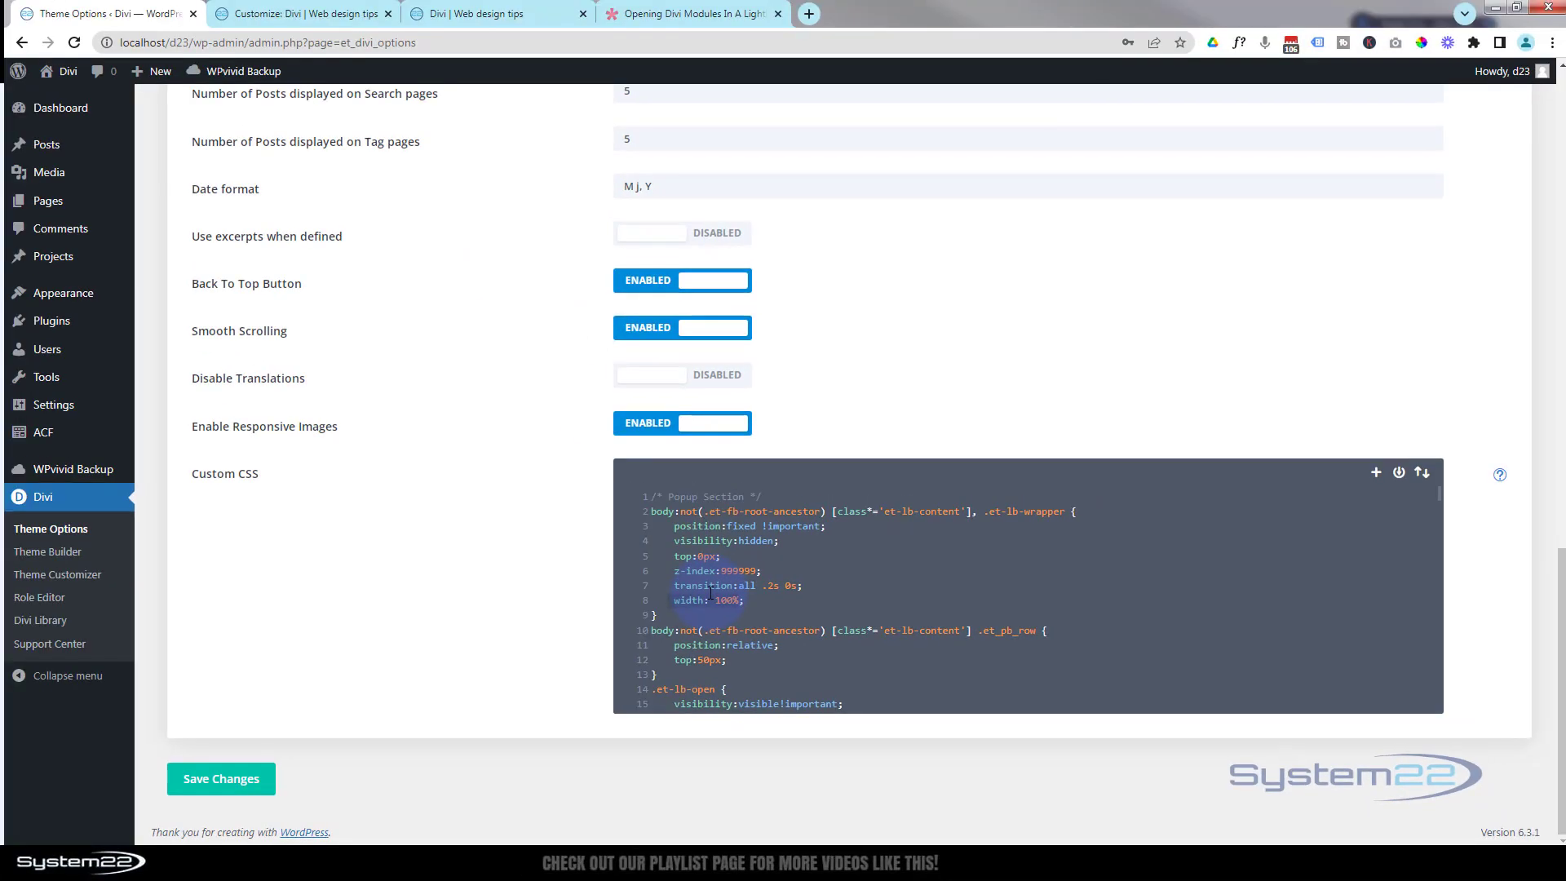
pyautogui.click(216, 792)
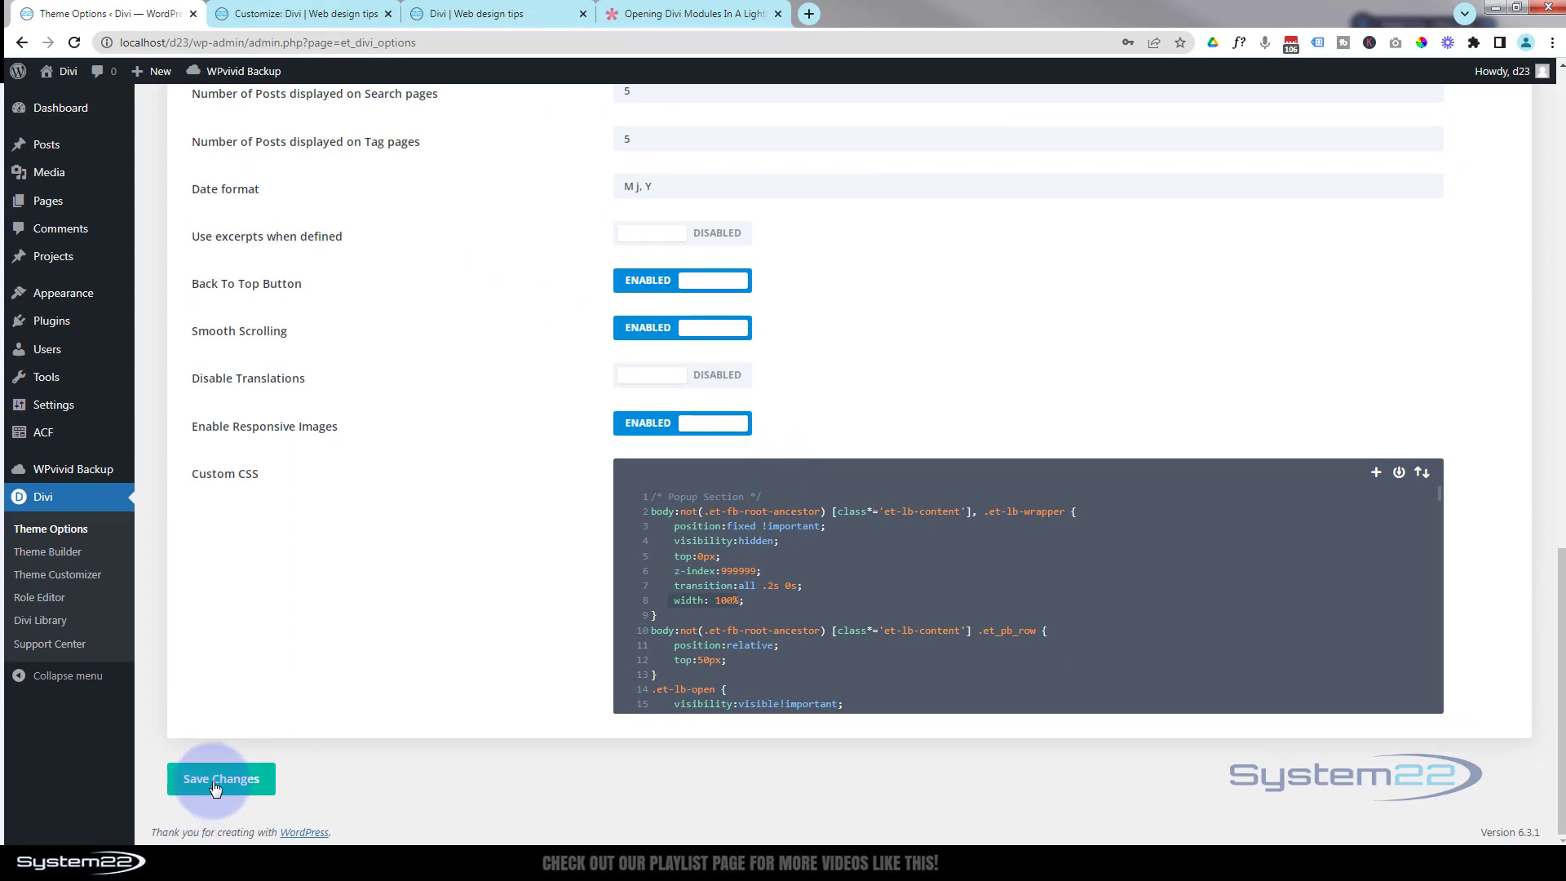
# Step: Open the Sizing design settings of the blue Popup Blurb module in the Visual Builder
pyautogui.click(486, 15)
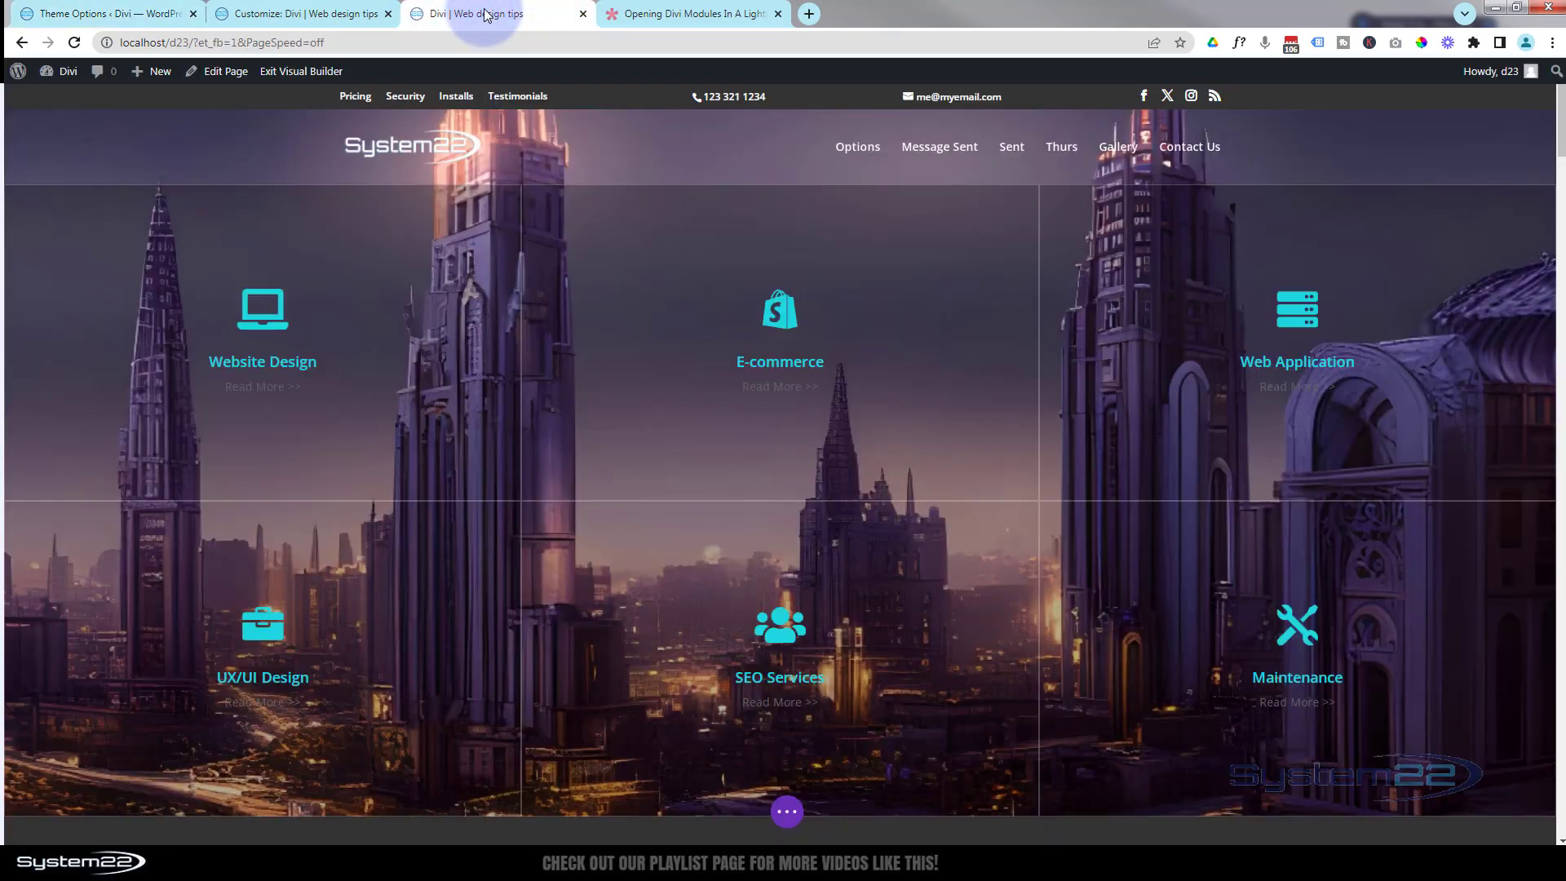
pyautogui.scroll(-2, 612, 423)
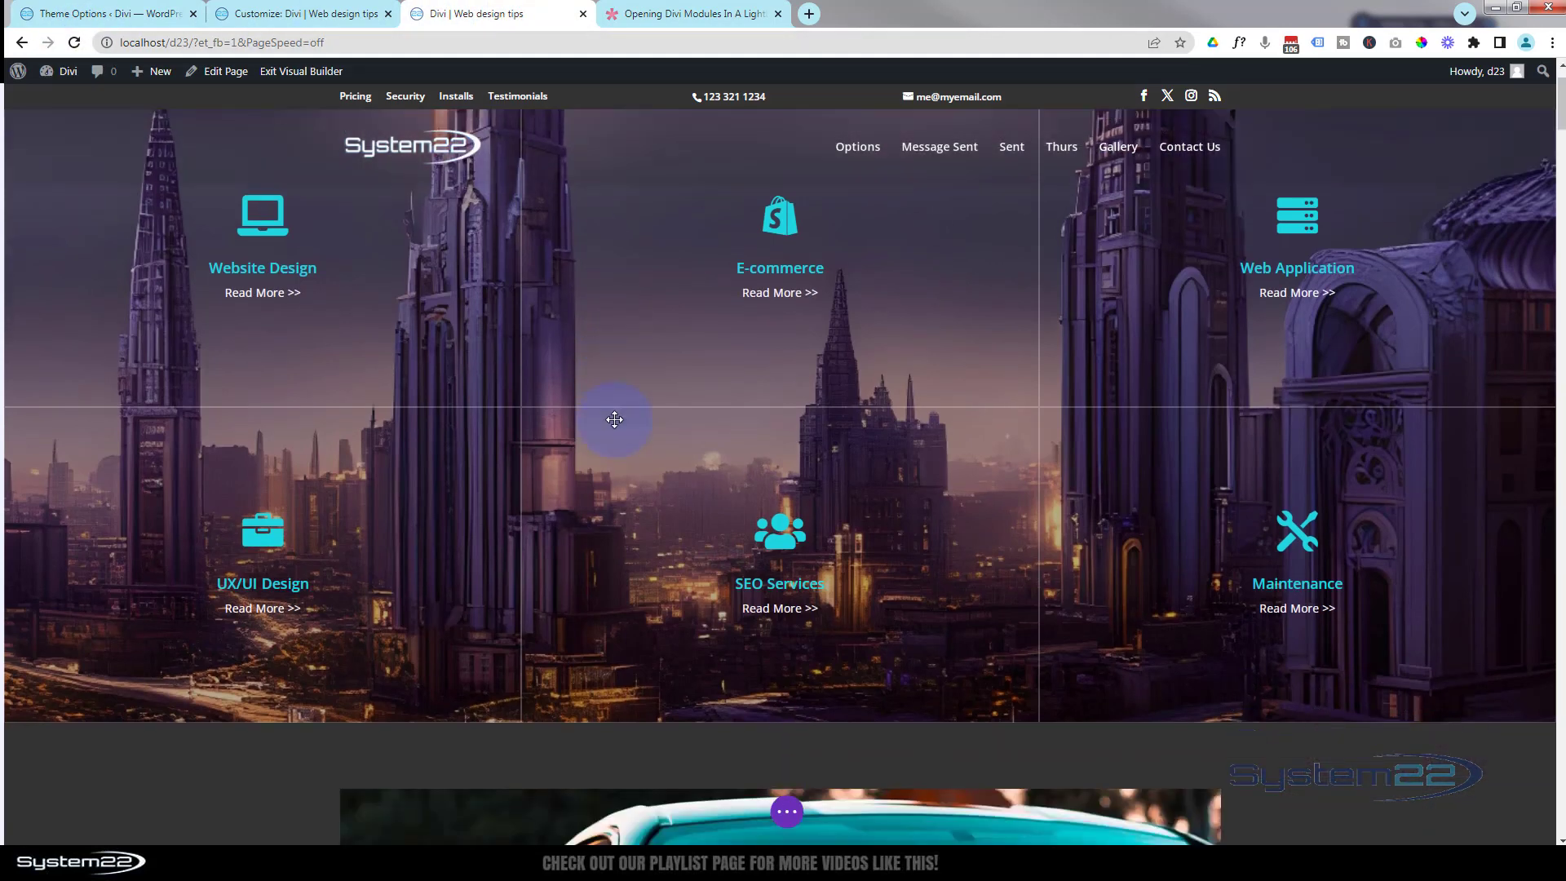
pyautogui.scroll(-10, 615, 419)
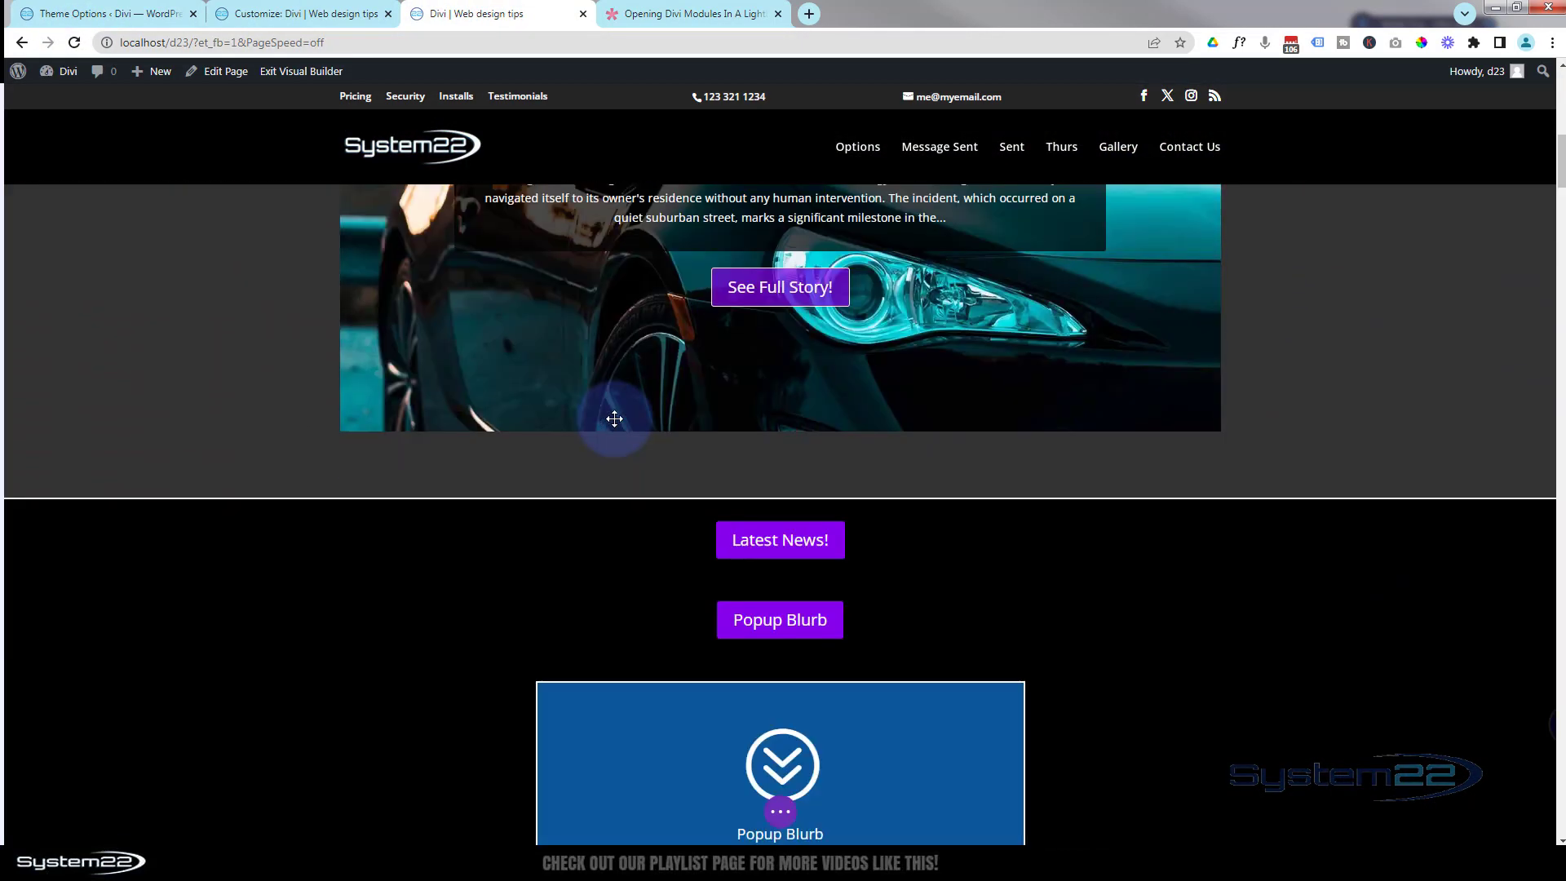
pyautogui.scroll(-5, 614, 418)
pyautogui.moveTo(752, 306)
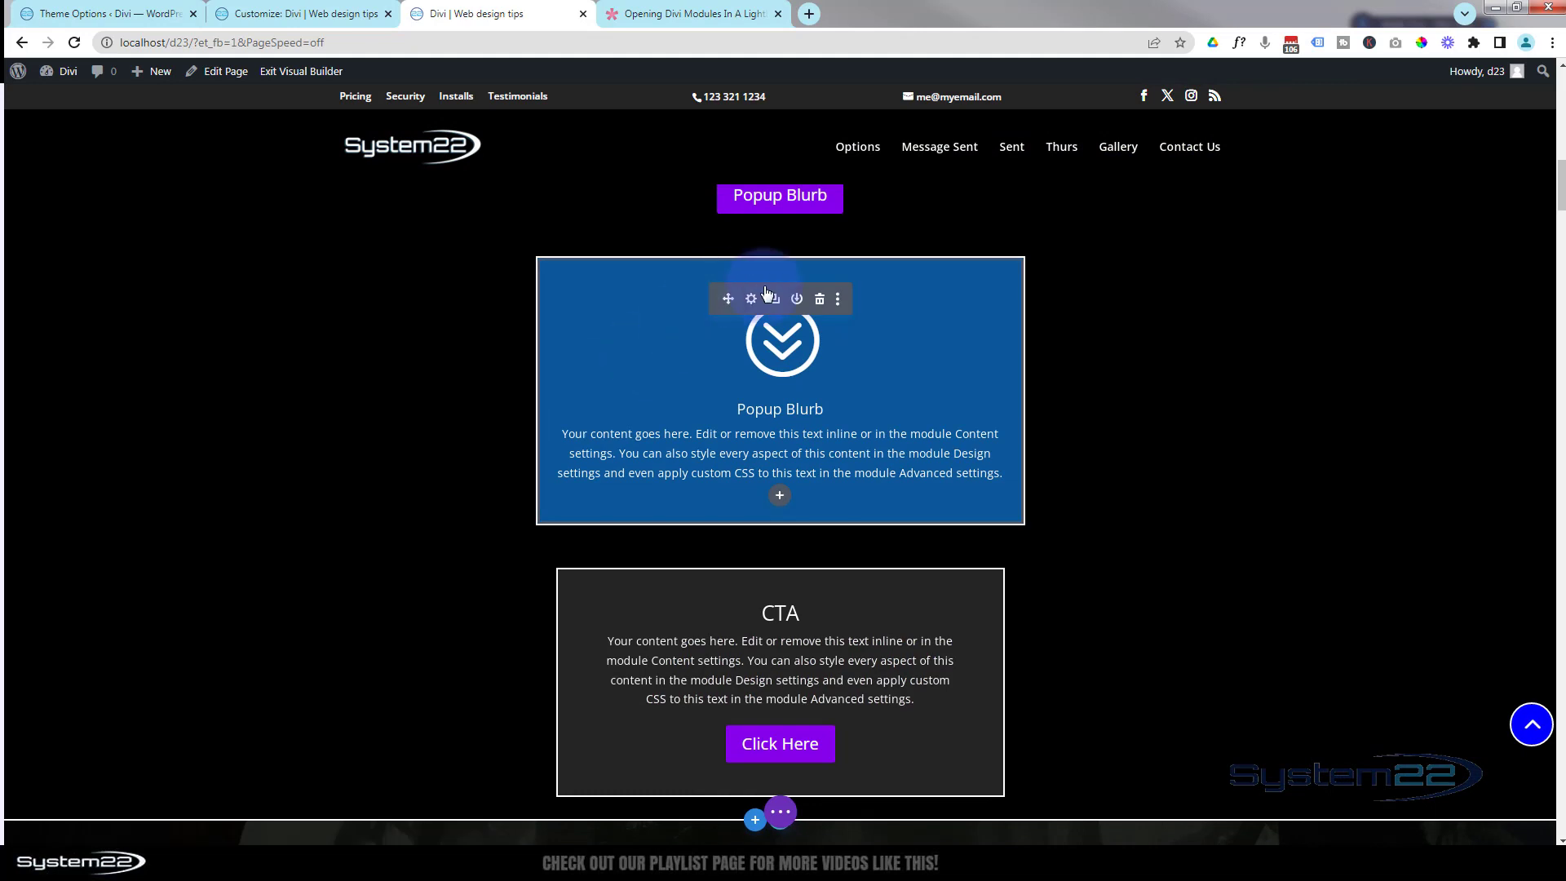
pyautogui.click(751, 302)
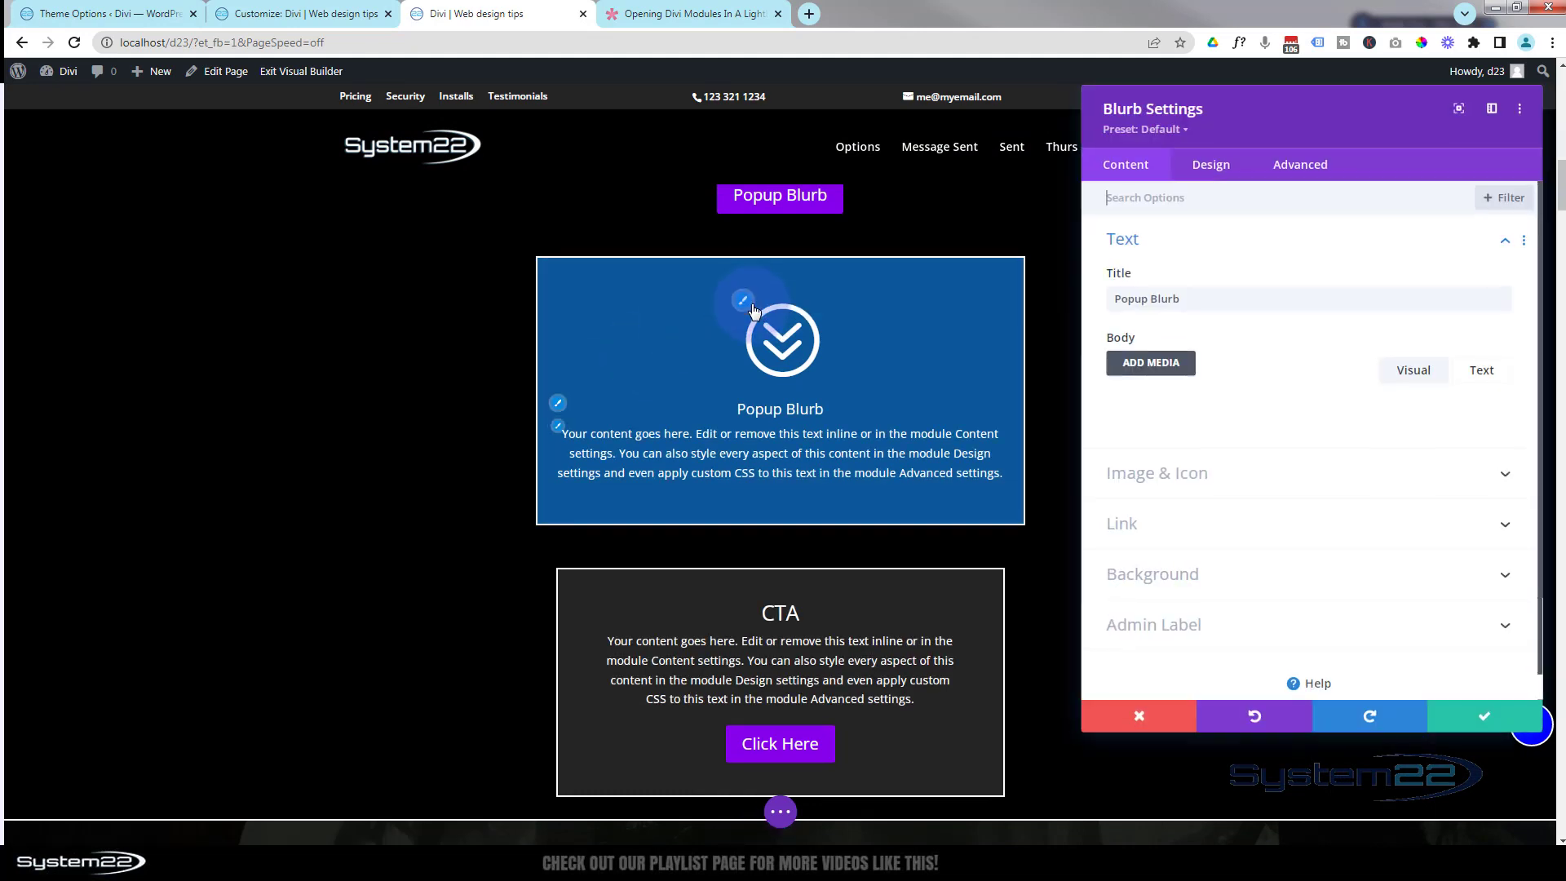
pyautogui.click(1222, 171)
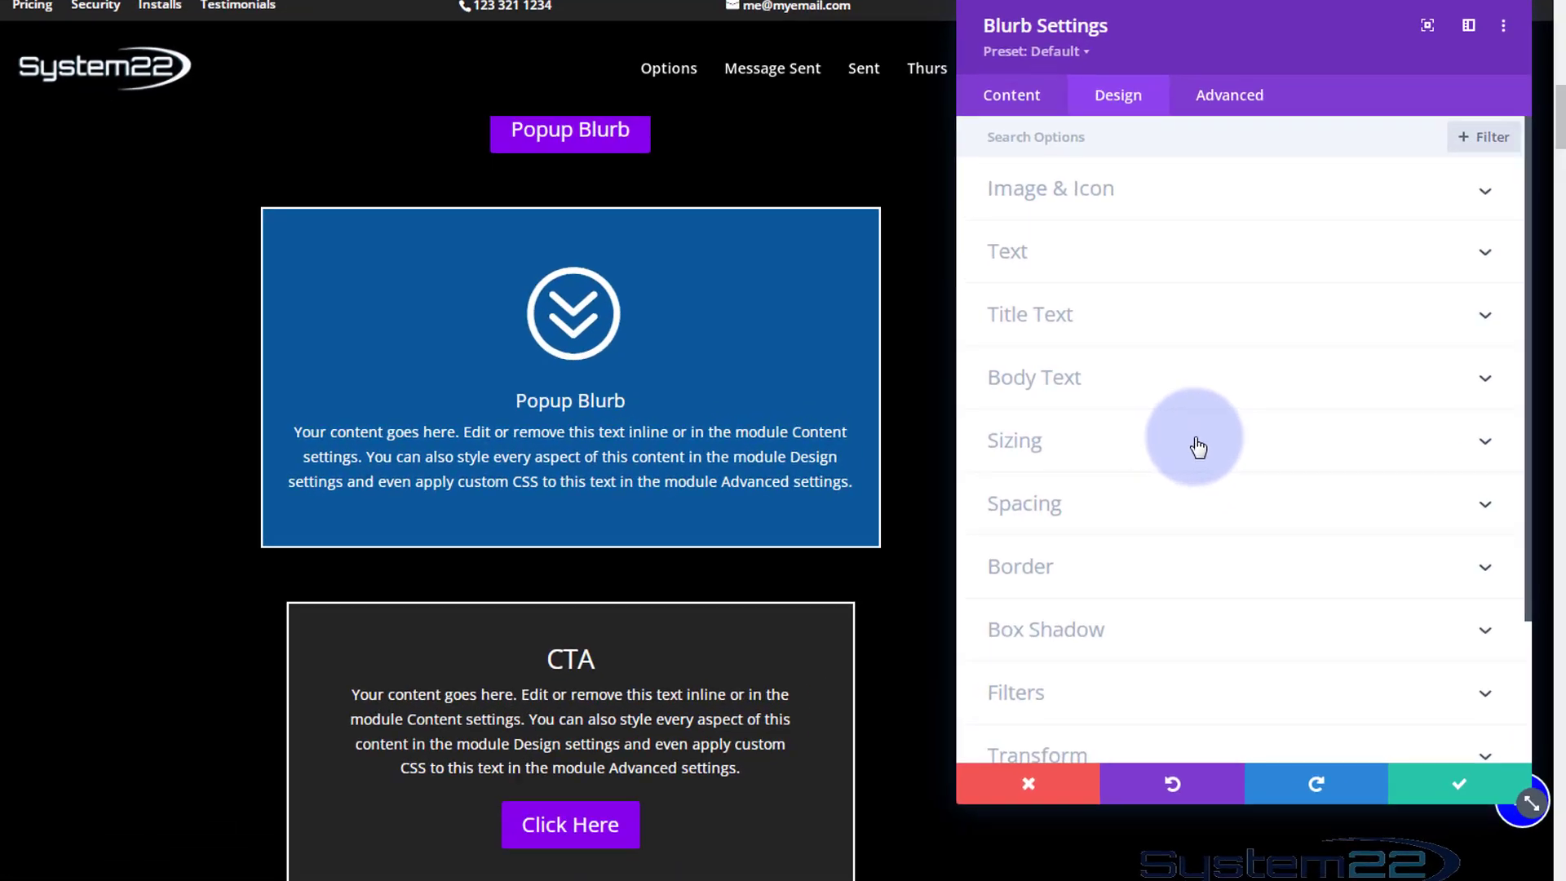
pyautogui.click(1274, 442)
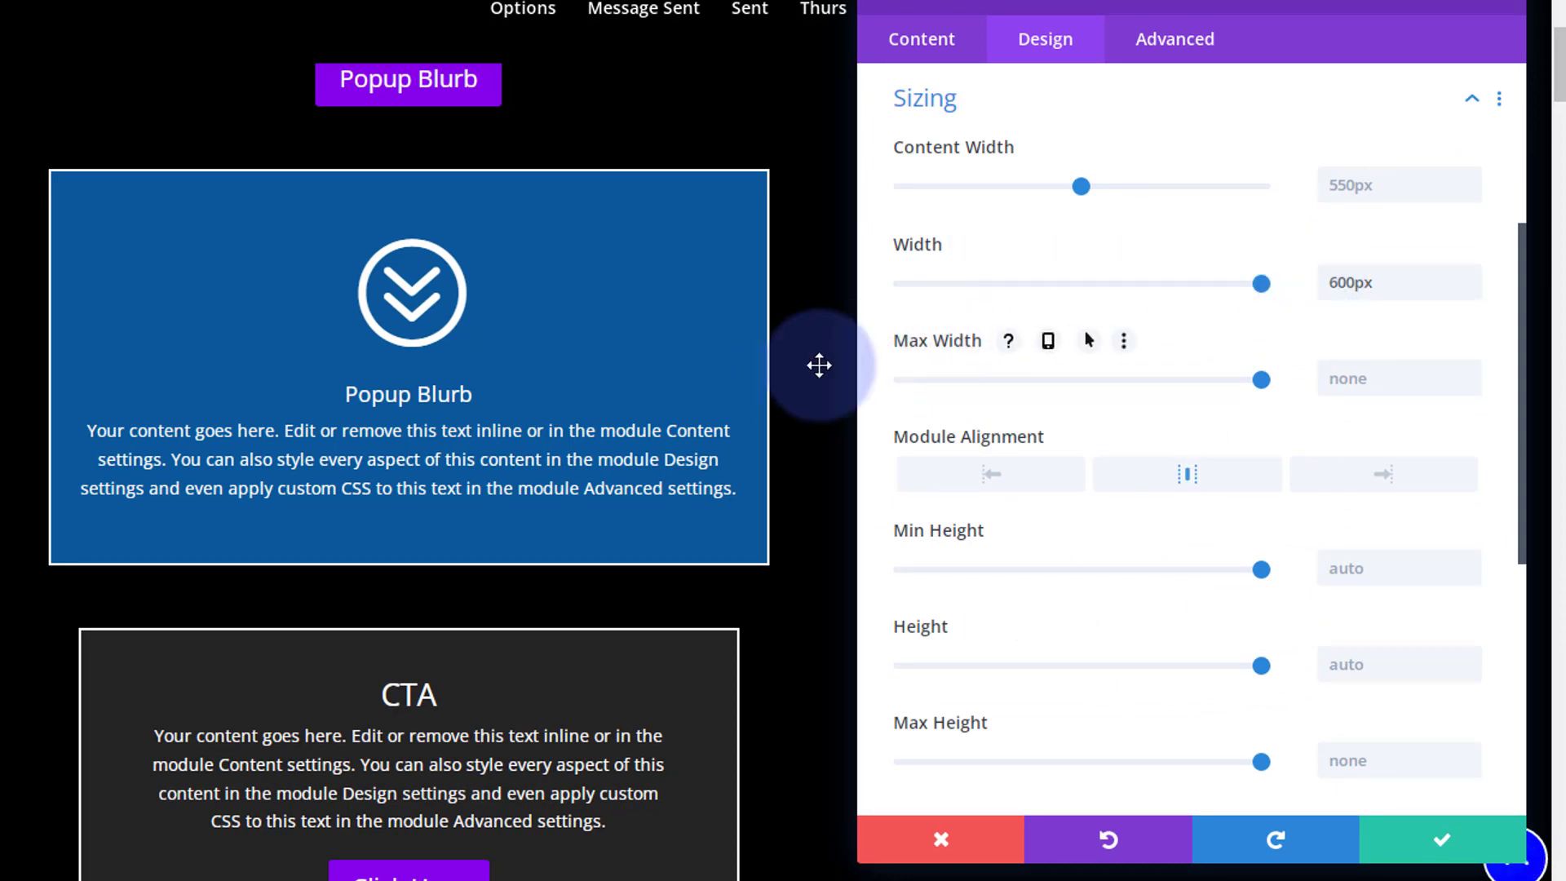
# Step: Clear the blurb's Width, set its Max Width to 600px and save the module settings
pyautogui.moveTo(1374, 282); pyautogui.dragTo(1329, 283)
pyautogui.hotkey('ctrl', 'c')
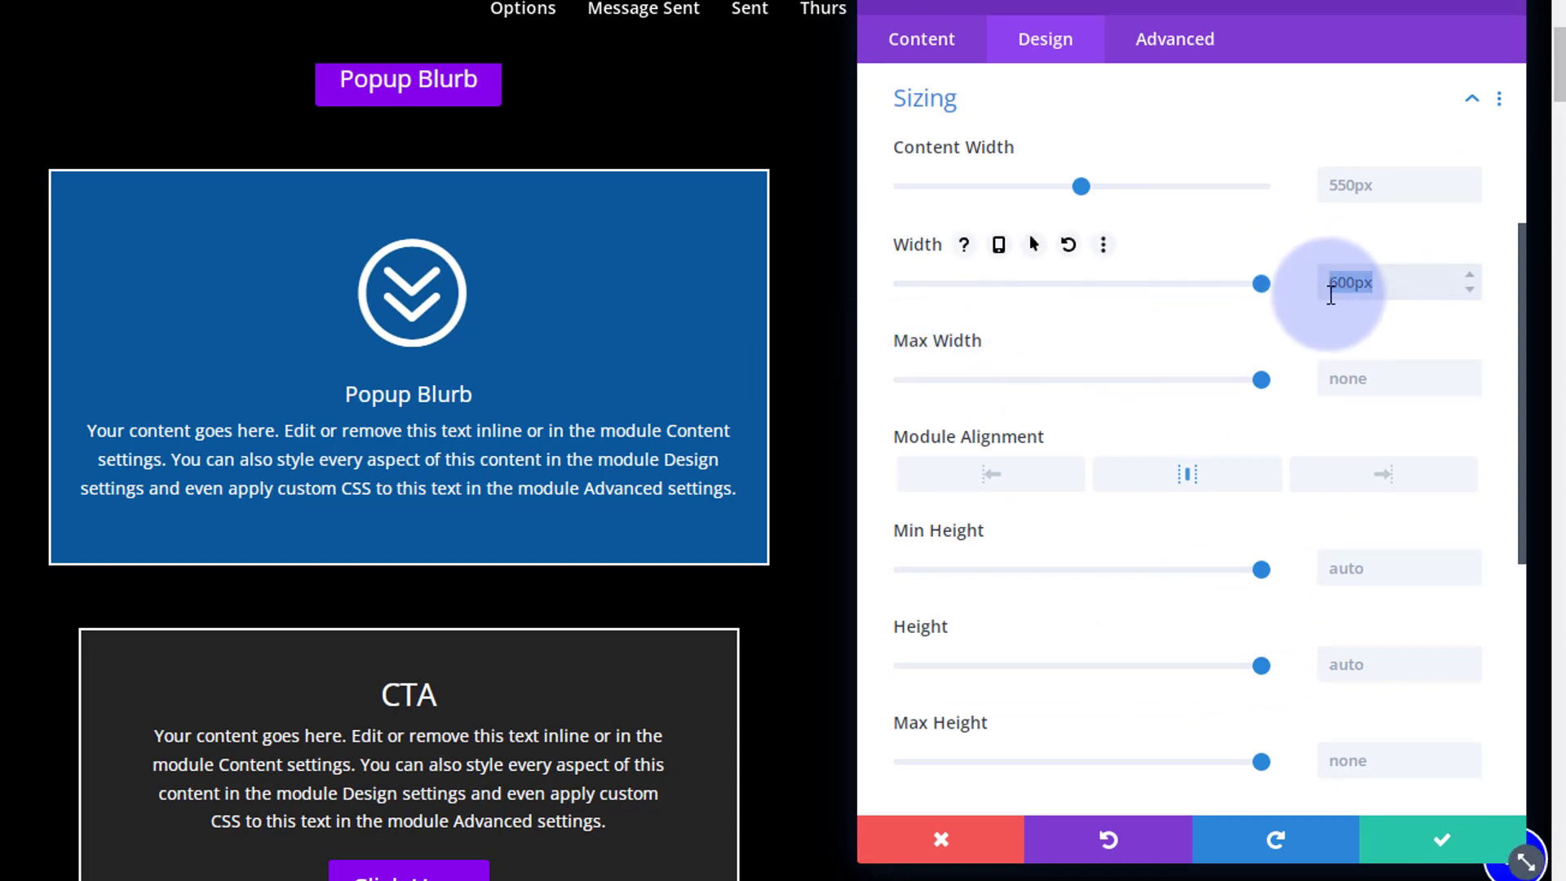
pyautogui.press('BackSpace')
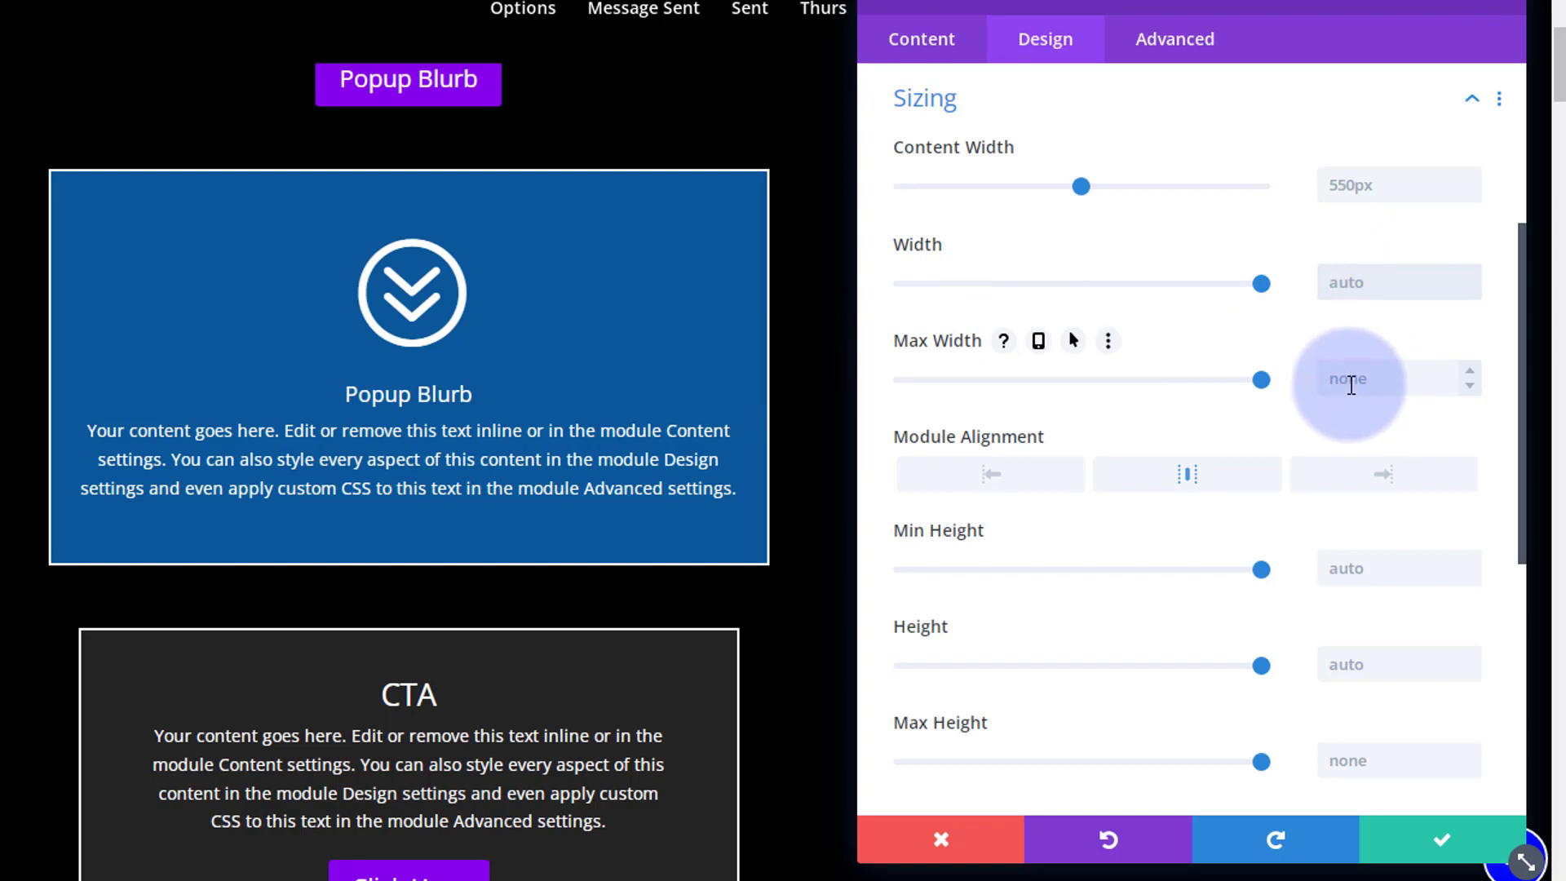
pyautogui.click(1351, 385)
pyautogui.hotkey('ctrl', 'v')
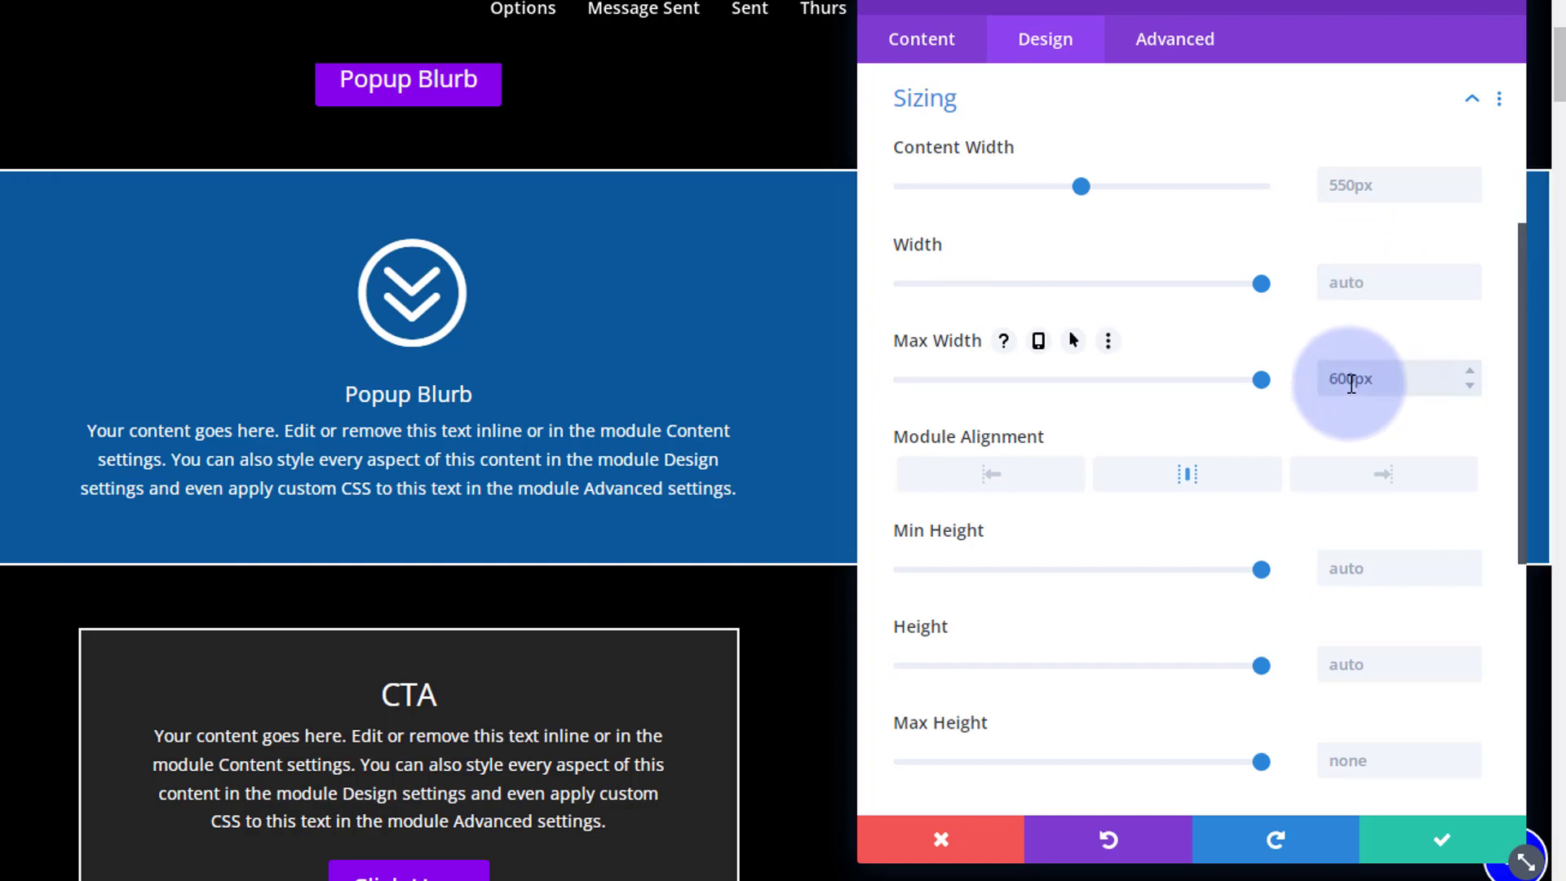
pyautogui.click(1424, 859)
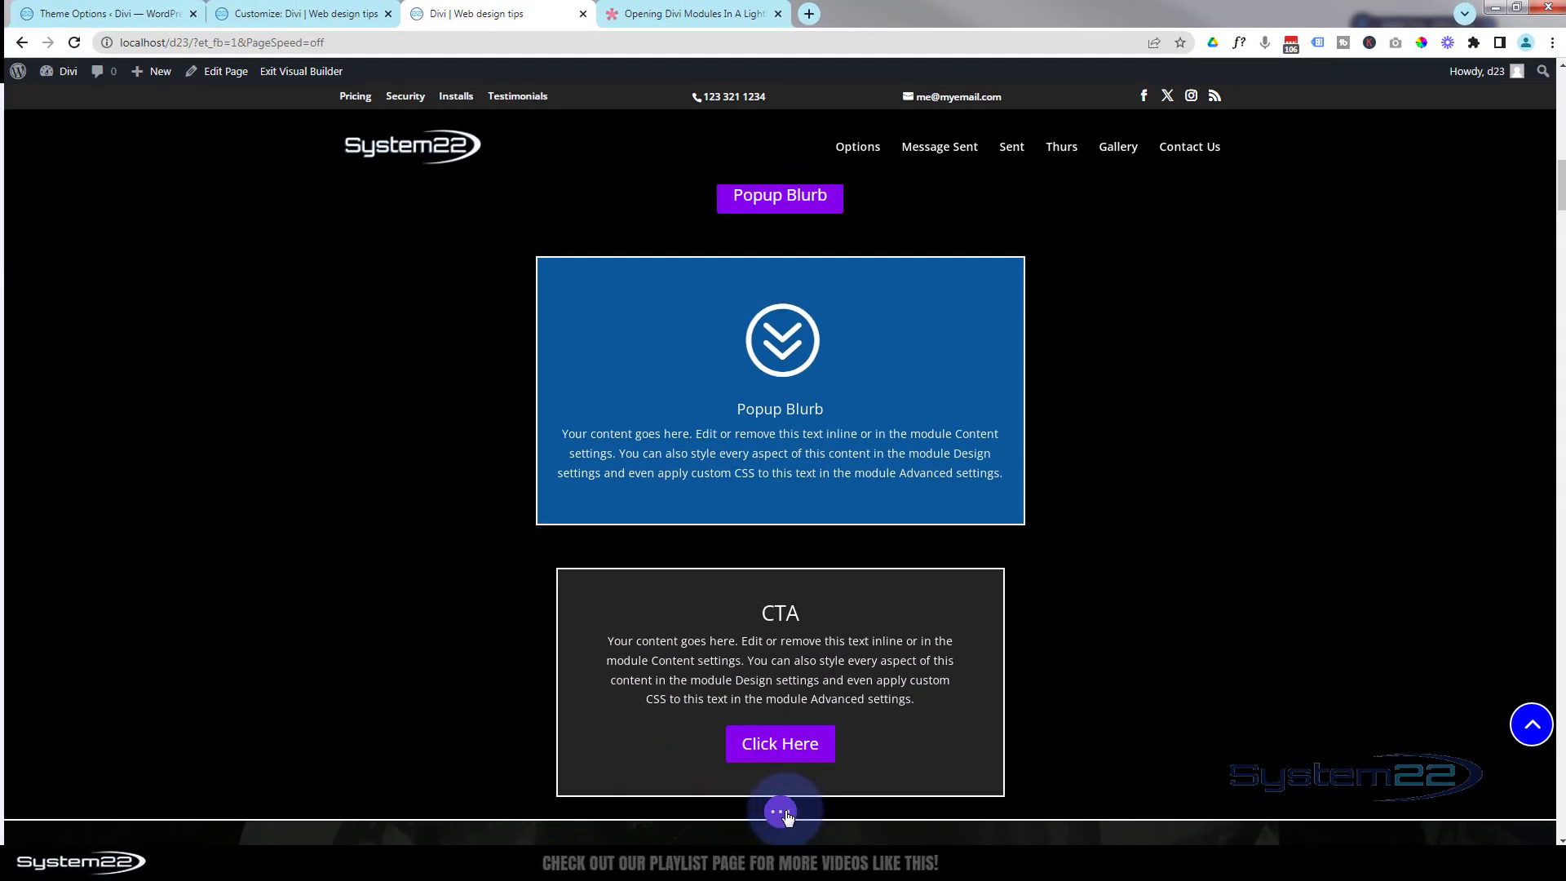
# Step: Save the page, leaving the Visual Builder, and test the Popup Blurb button on the live page
pyautogui.click(783, 812)
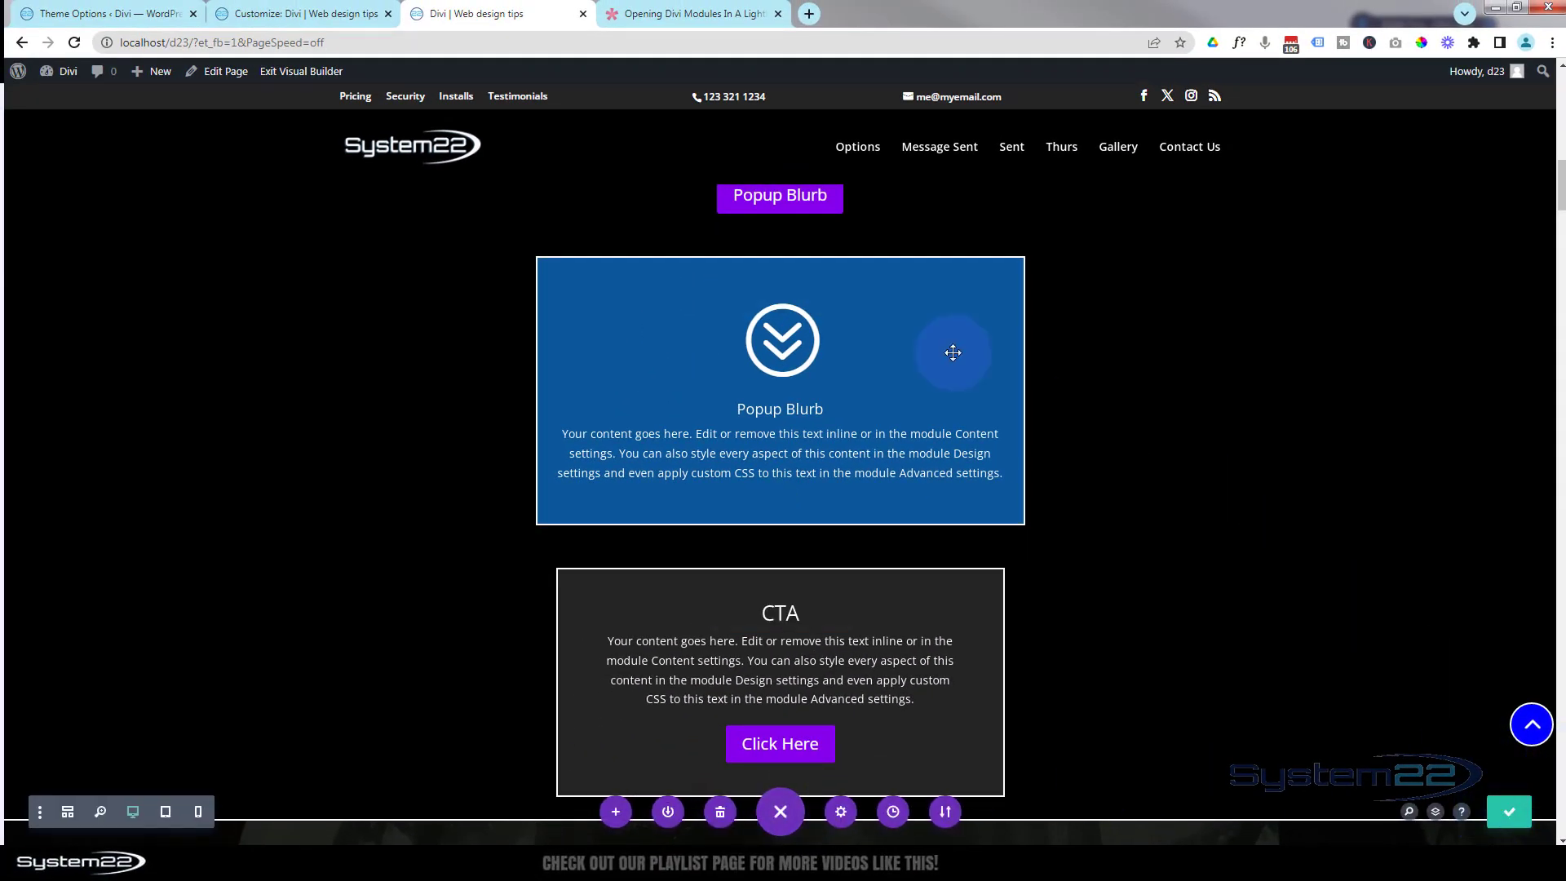
pyautogui.click(298, 73)
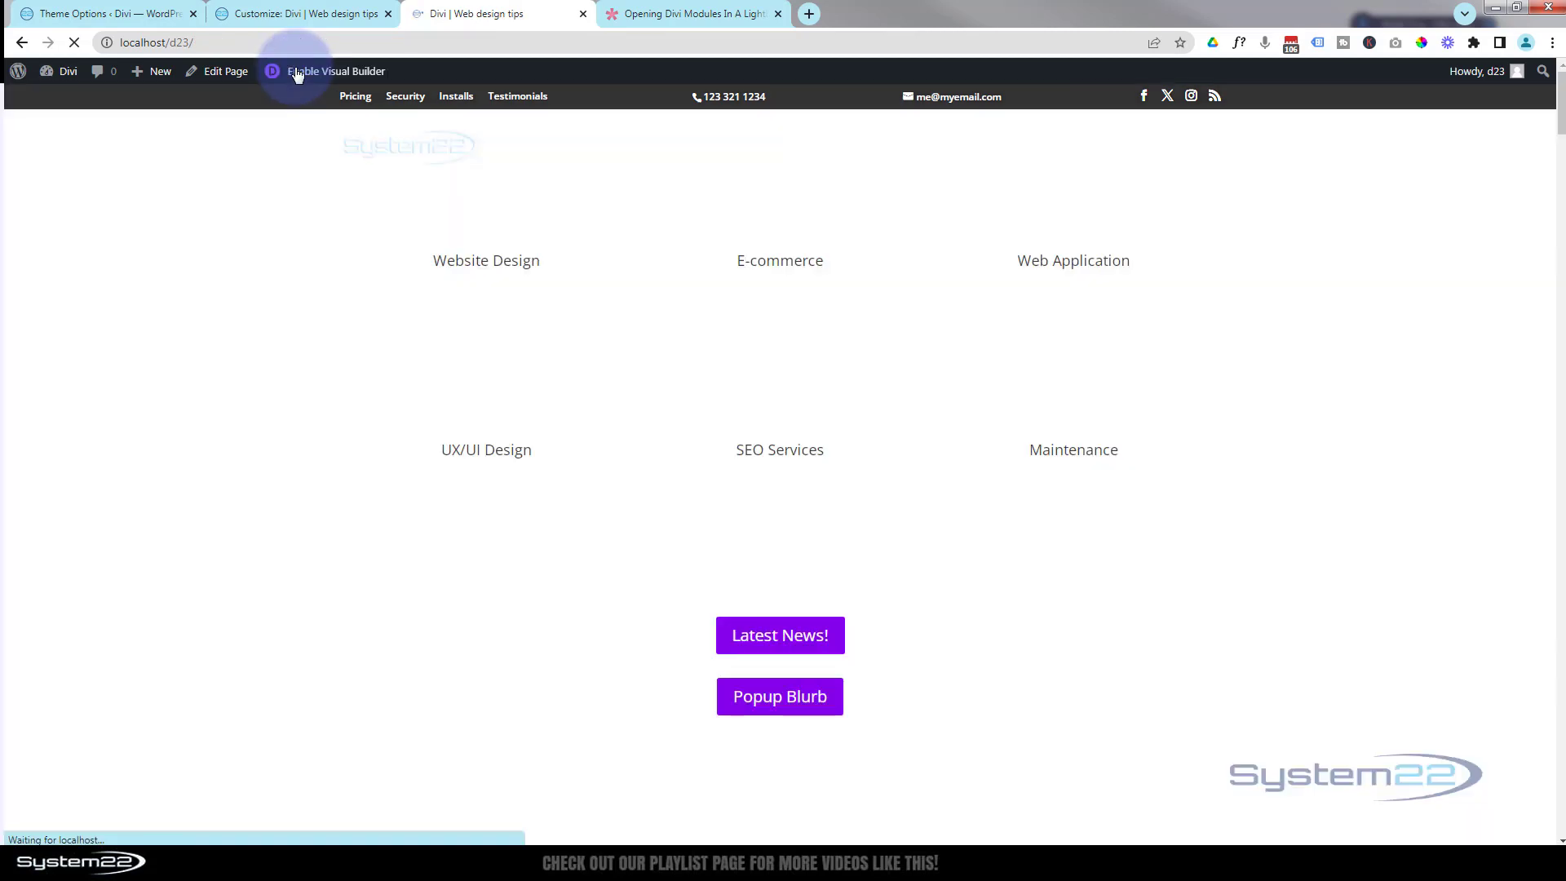
pyautogui.scroll(-4, 432, 269)
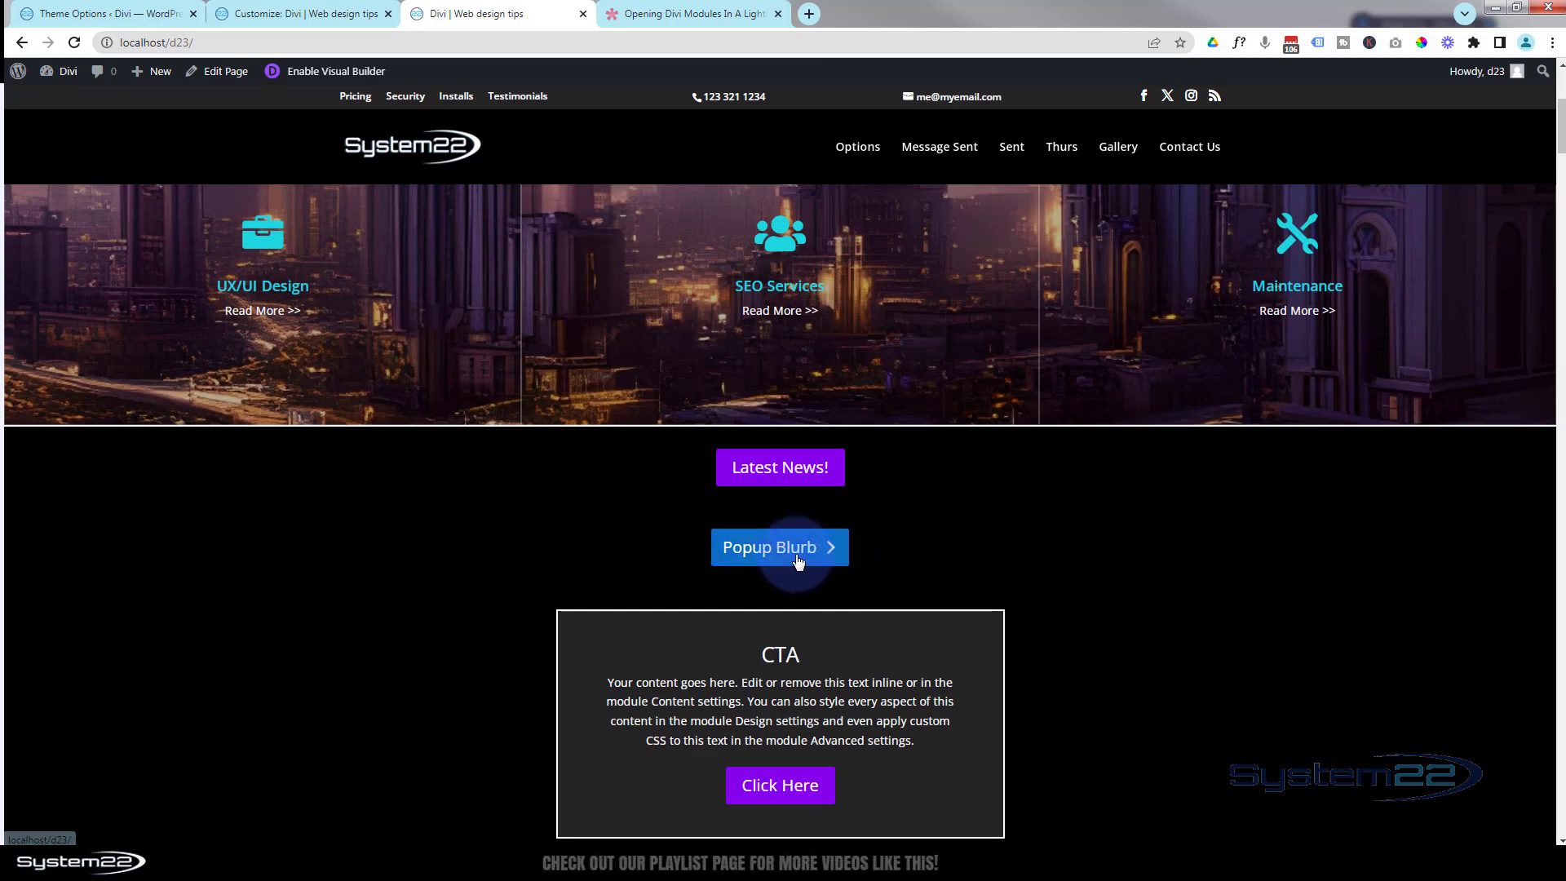
pyautogui.click(798, 560)
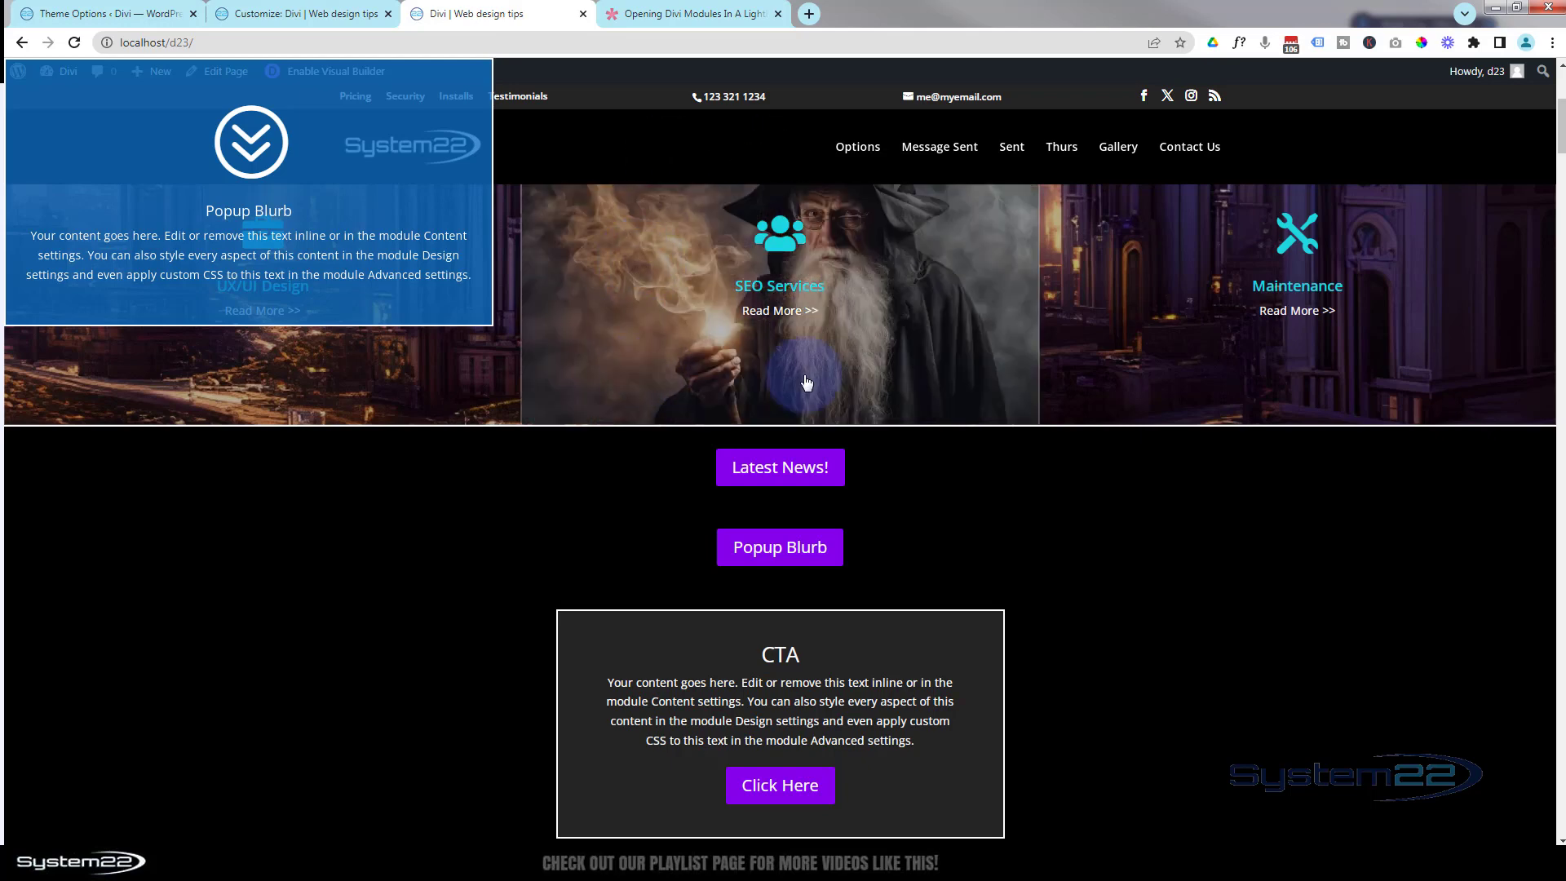
# Step: In the Theme Options Custom CSS, set the first popup rule's top to 100px and add left:50%; below it
pyautogui.click(112, 11)
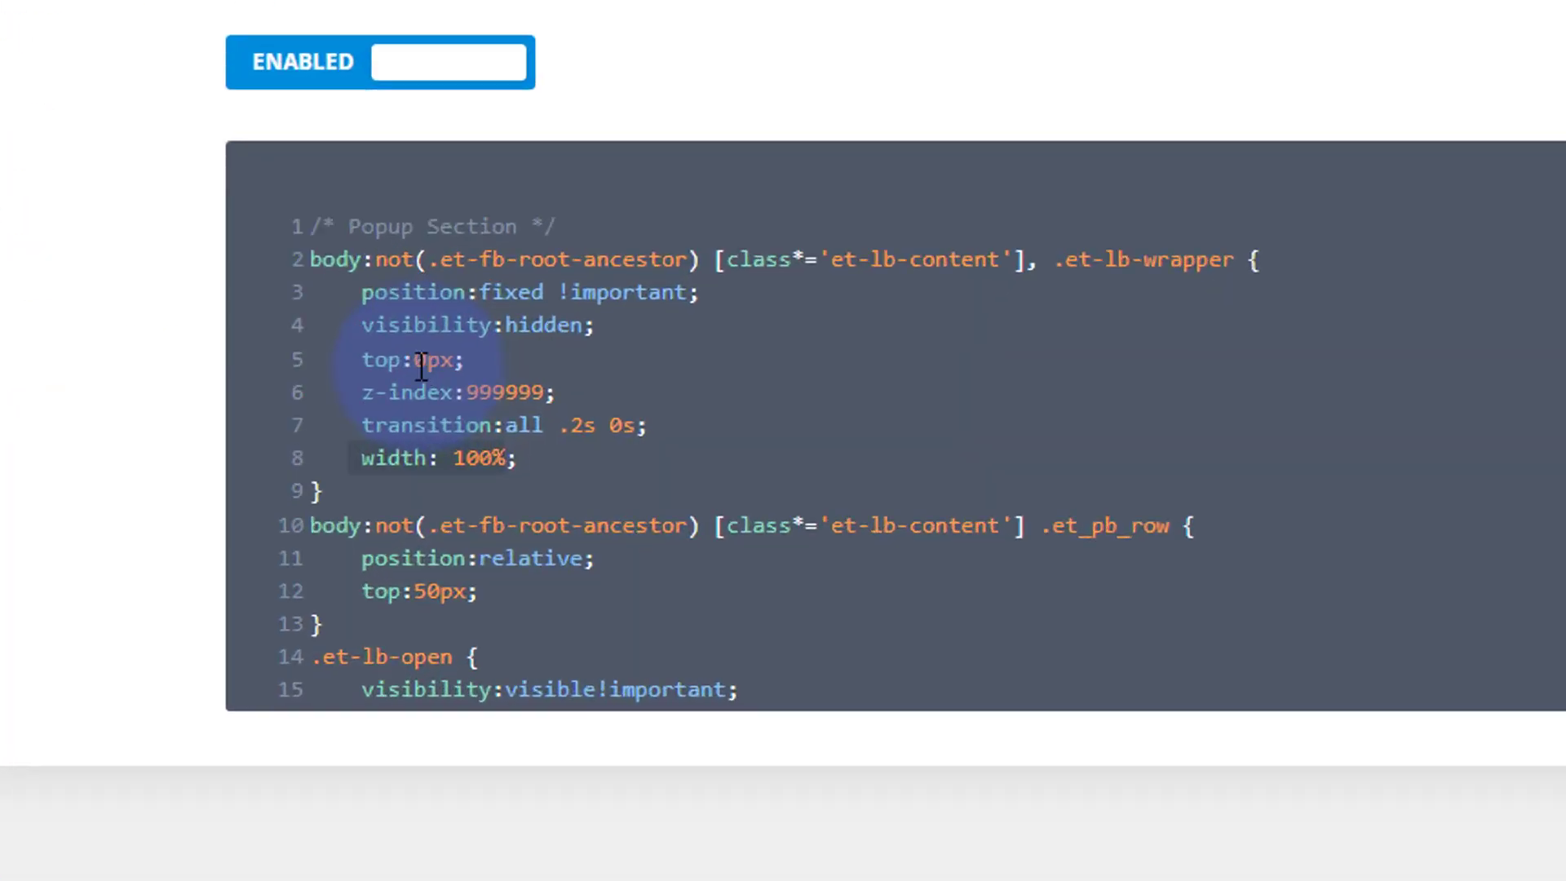
pyautogui.click(689, 550)
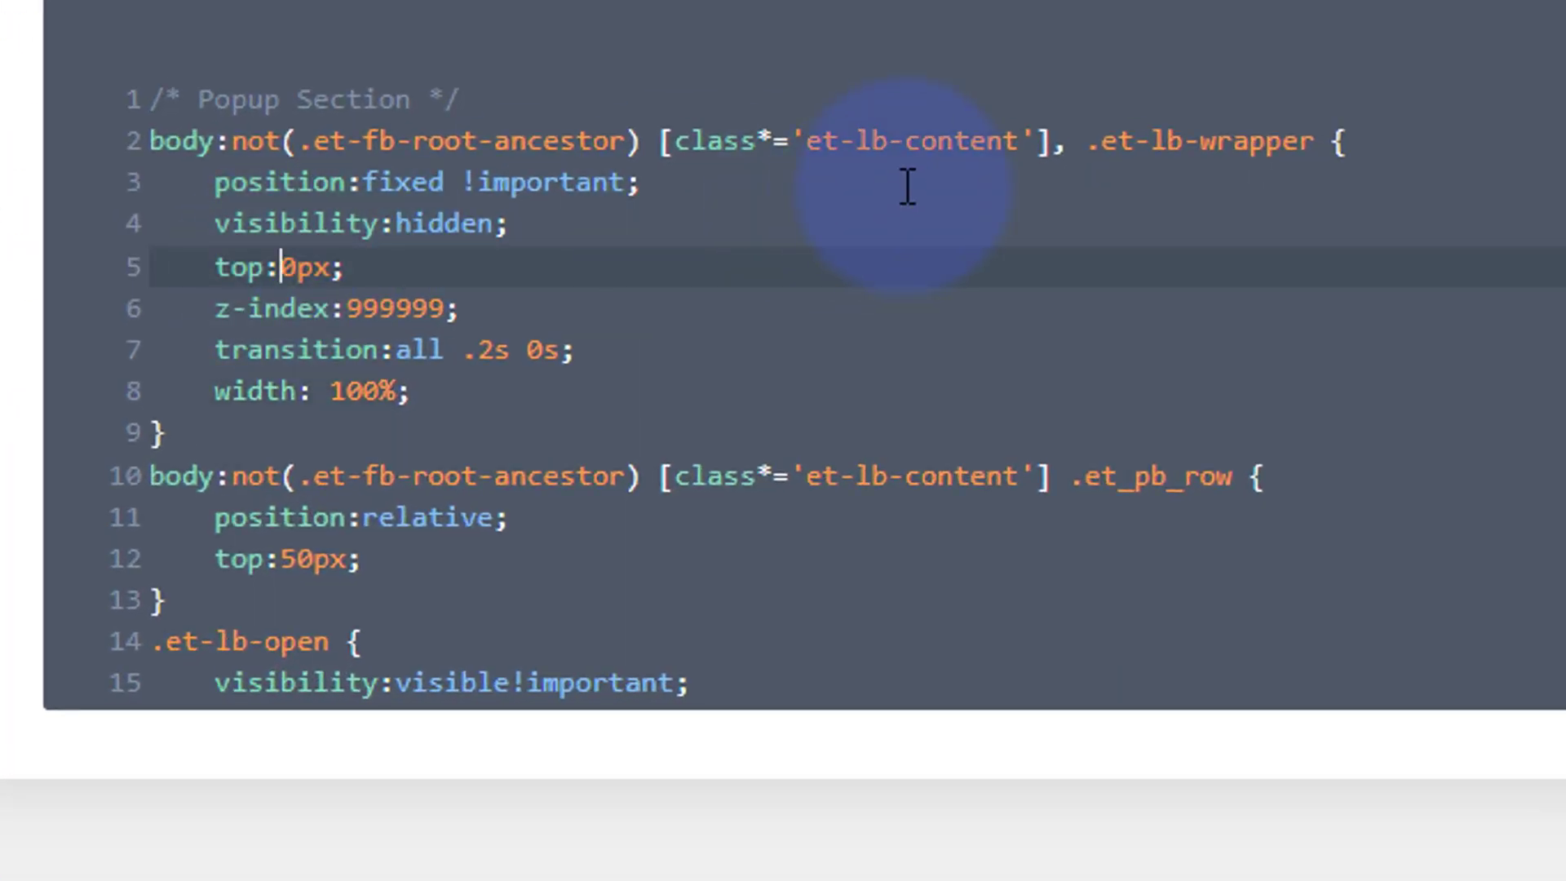
pyautogui.write('10')
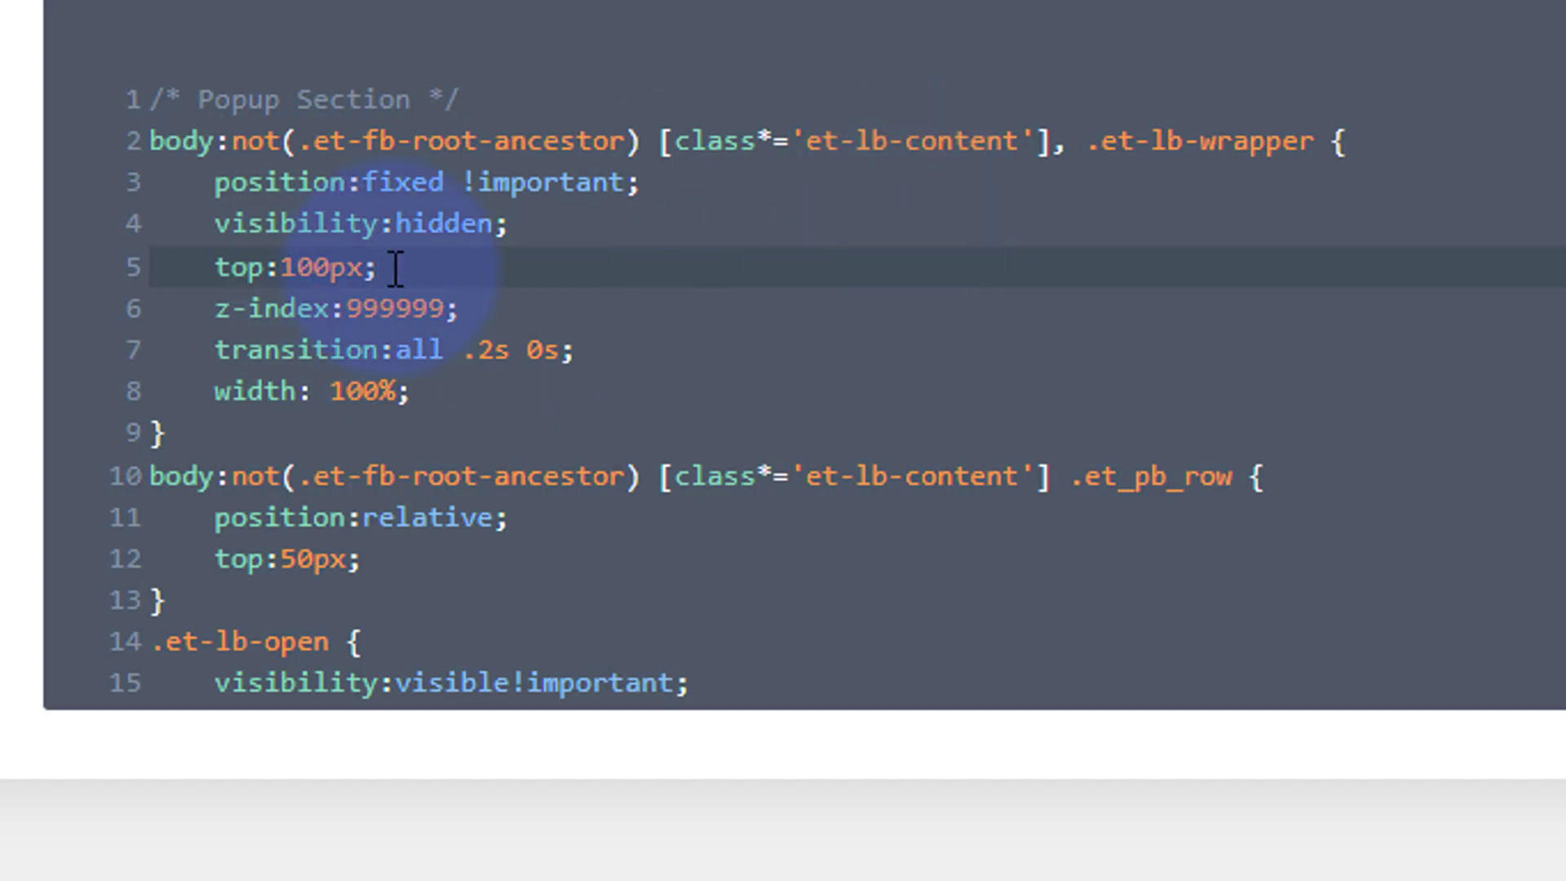
pyautogui.press('Return')
pyautogui.write('left:')
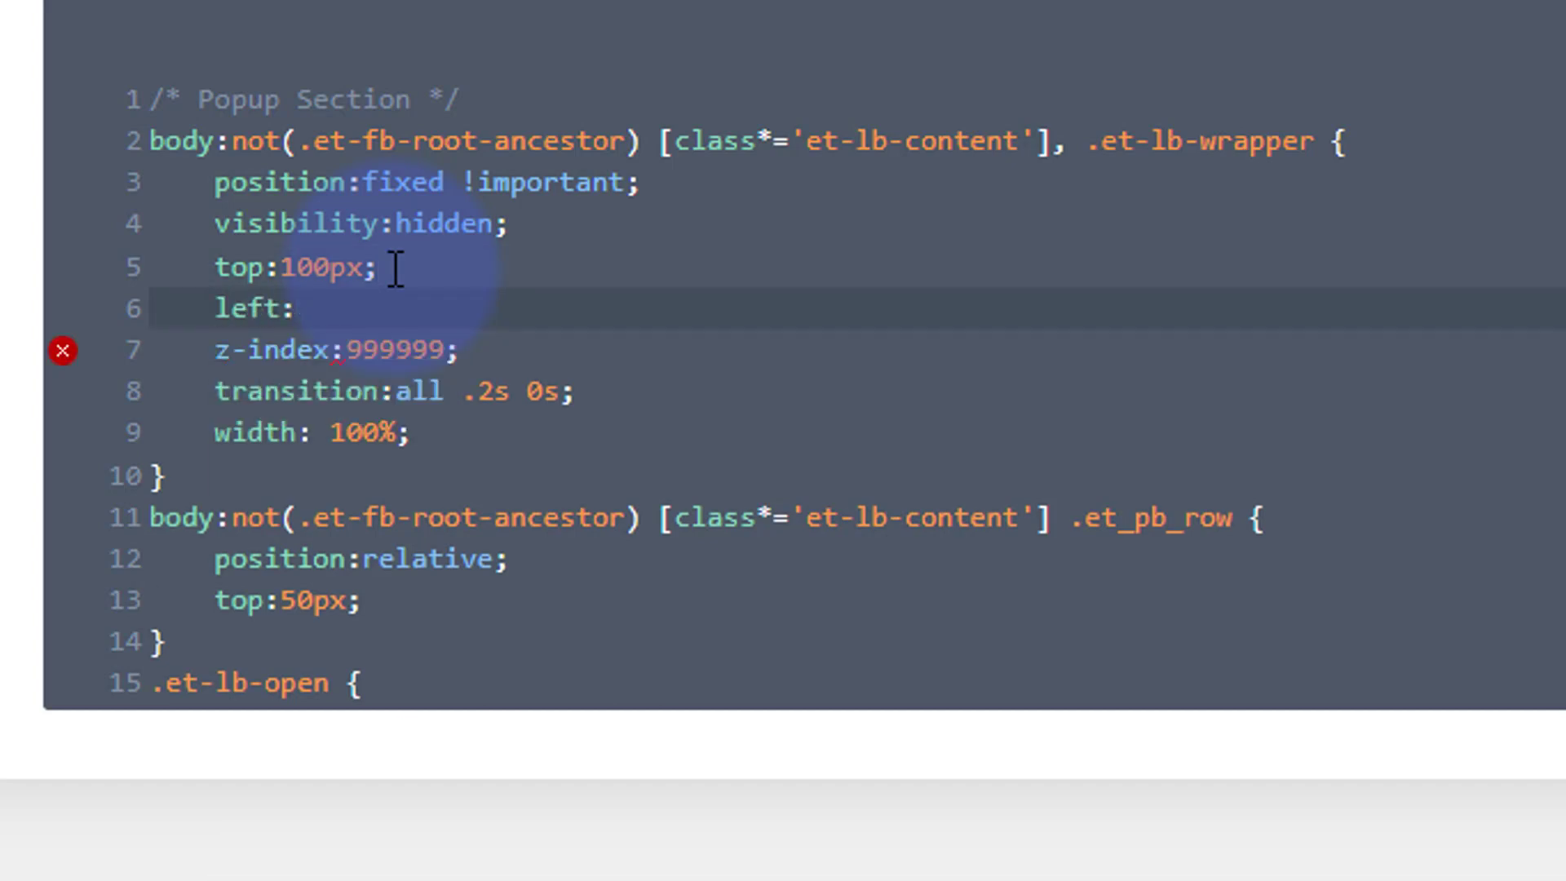
pyautogui.write('50%;')
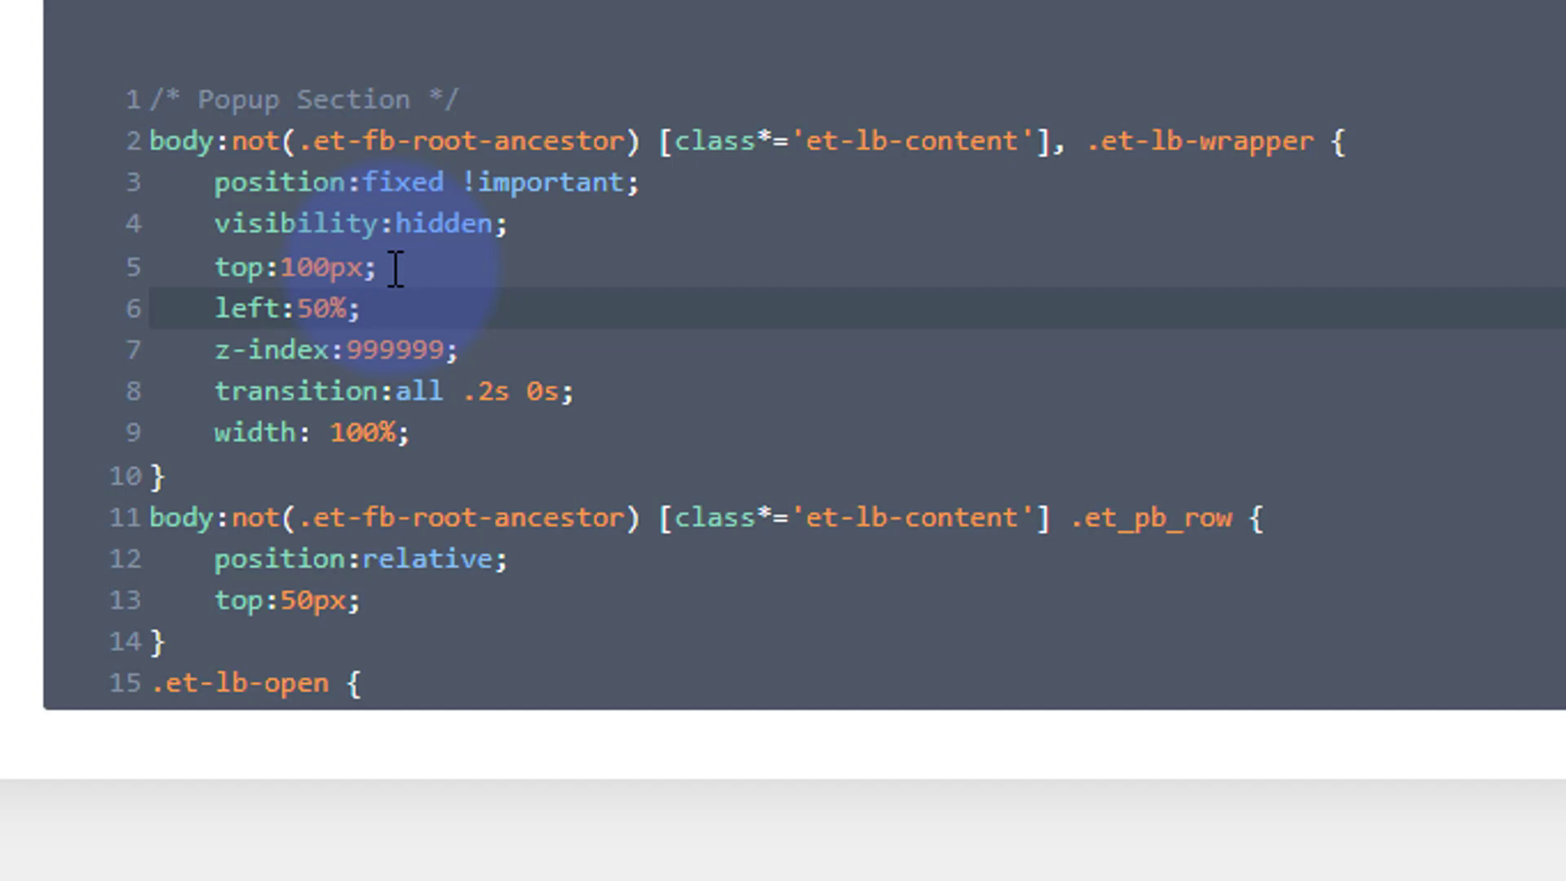
# Step: Add the line transform: translate(-50%); below left:50%; in the first popup rule
pyautogui.press('Return')
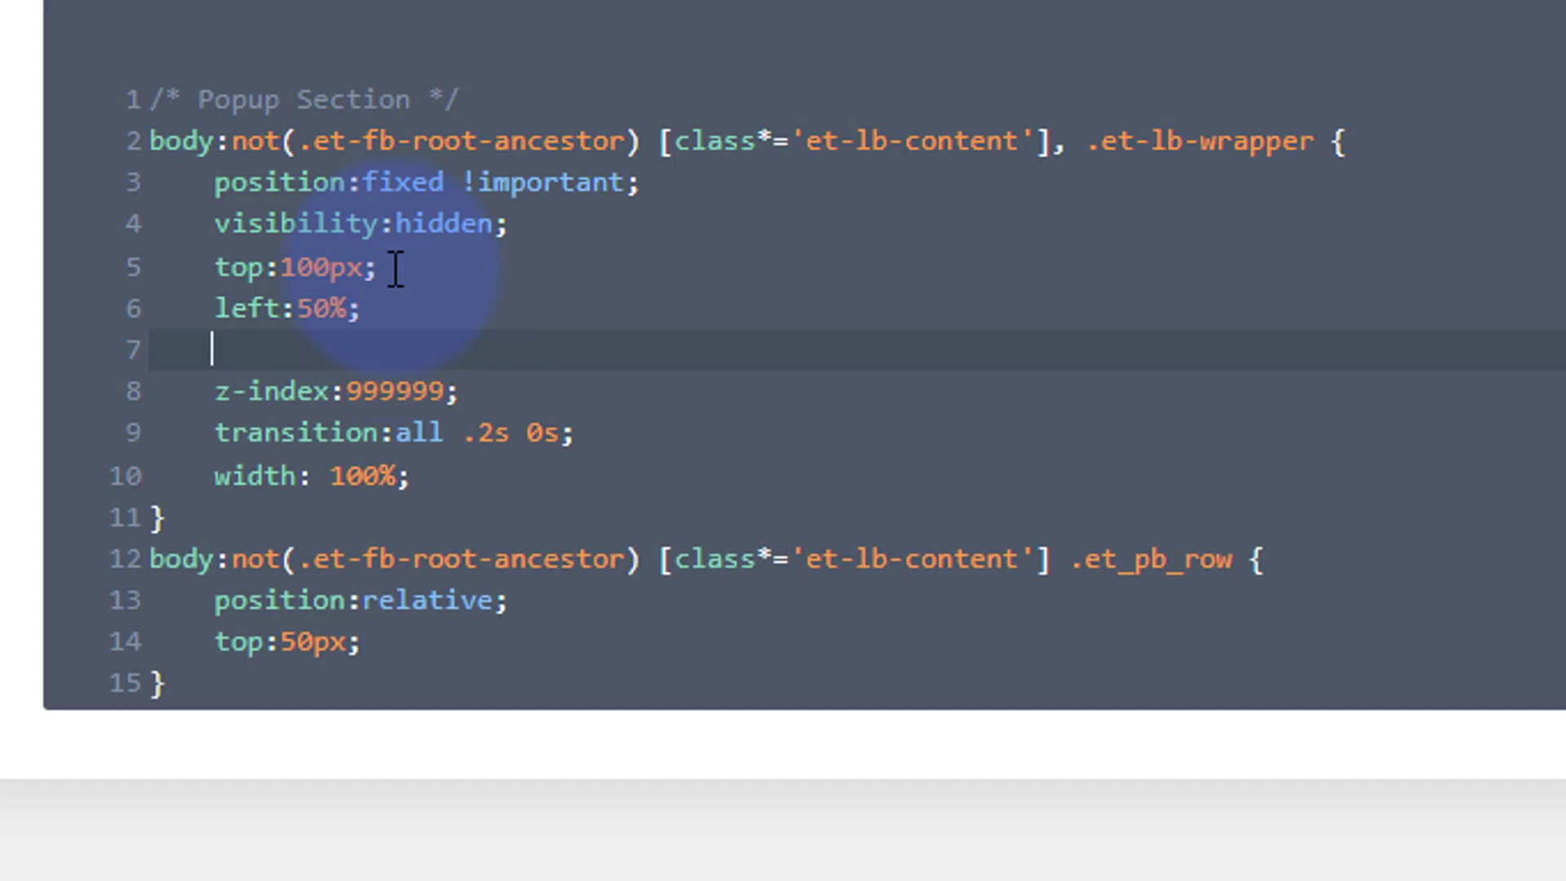
pyautogui.write('tr')
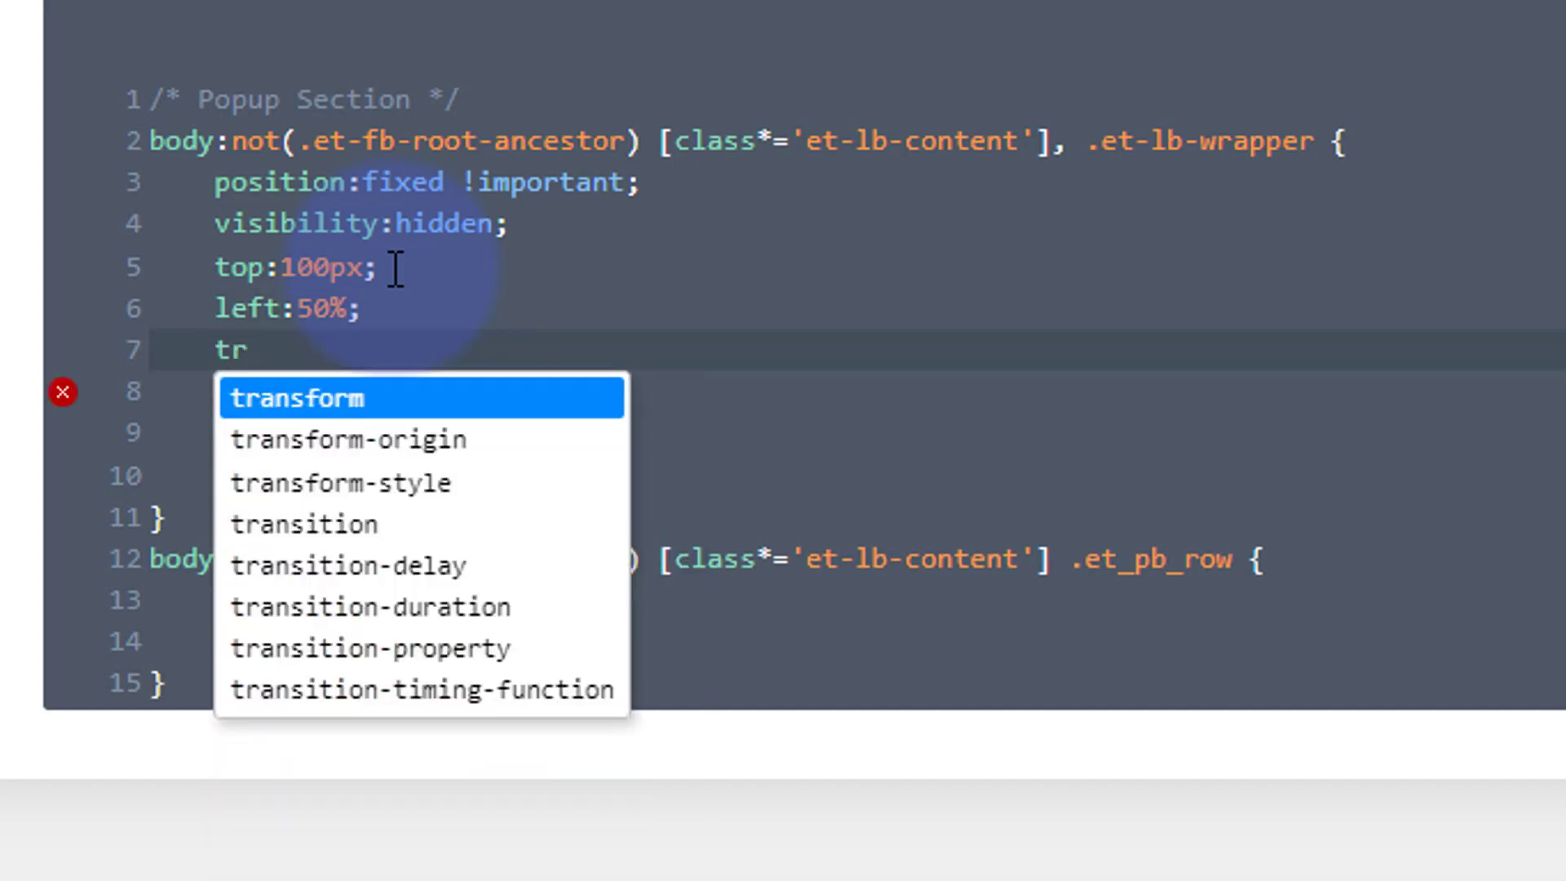
pyautogui.write('ansform')
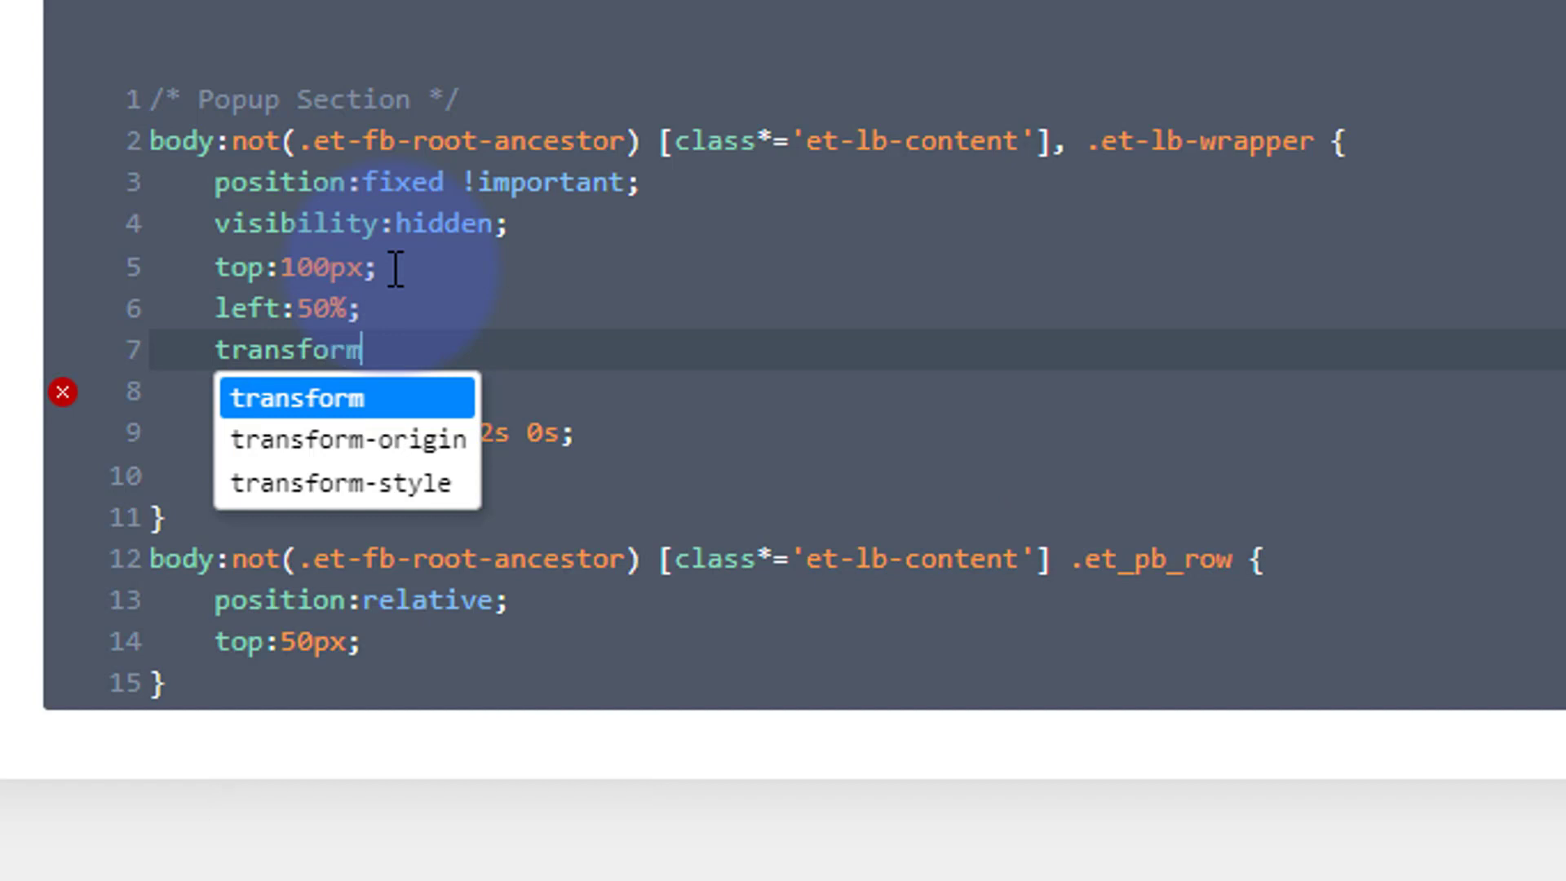
pyautogui.write(': translate')
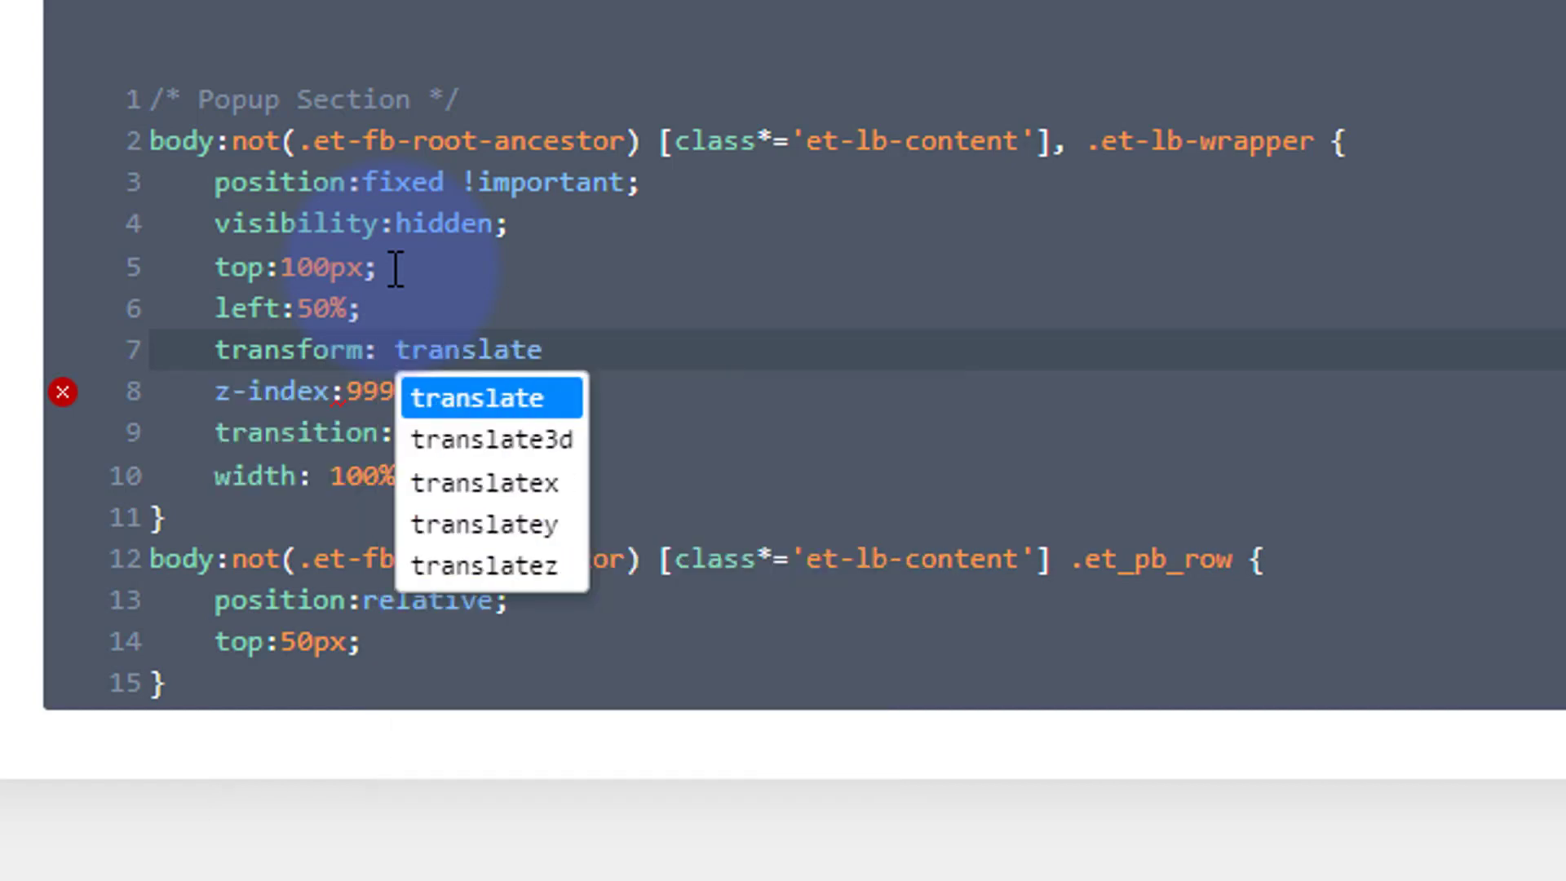
pyautogui.write('(')
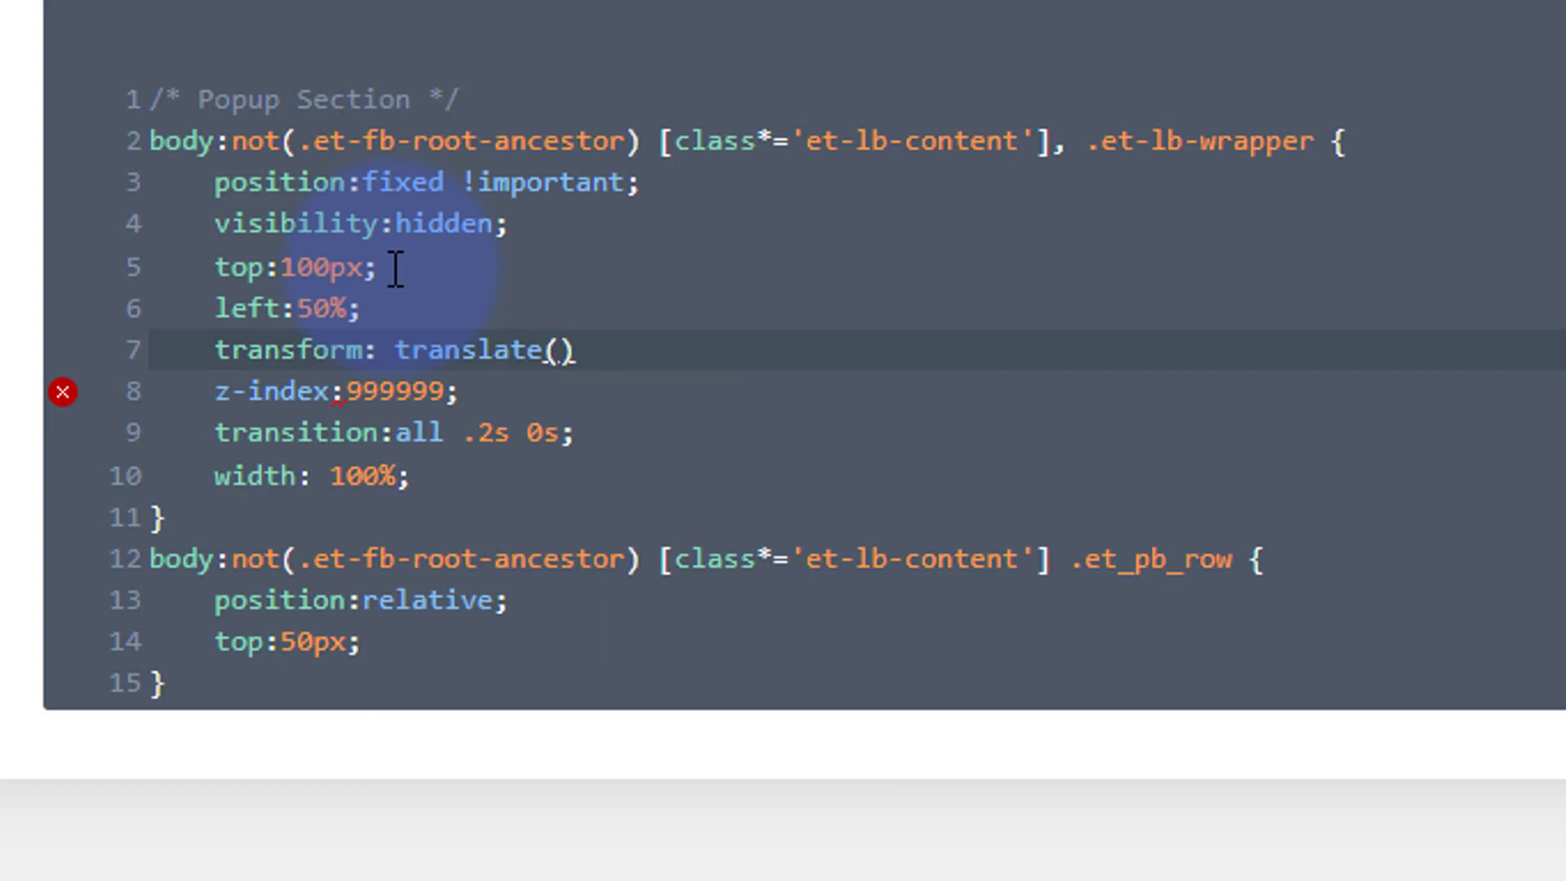
pyautogui.write('-50%')
pyautogui.click(663, 338)
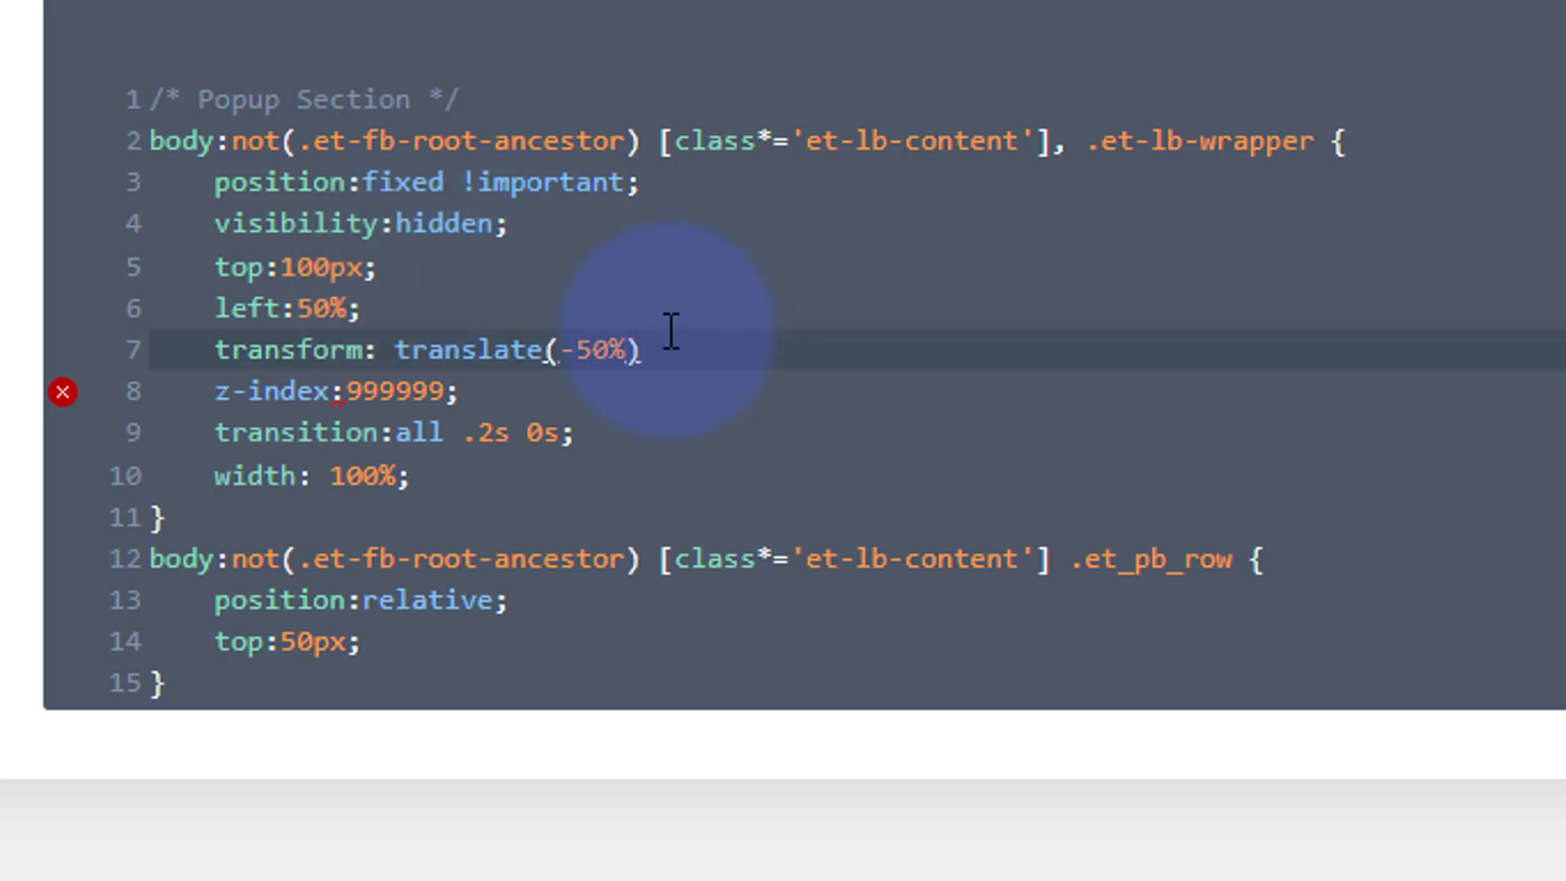
pyautogui.write(';')
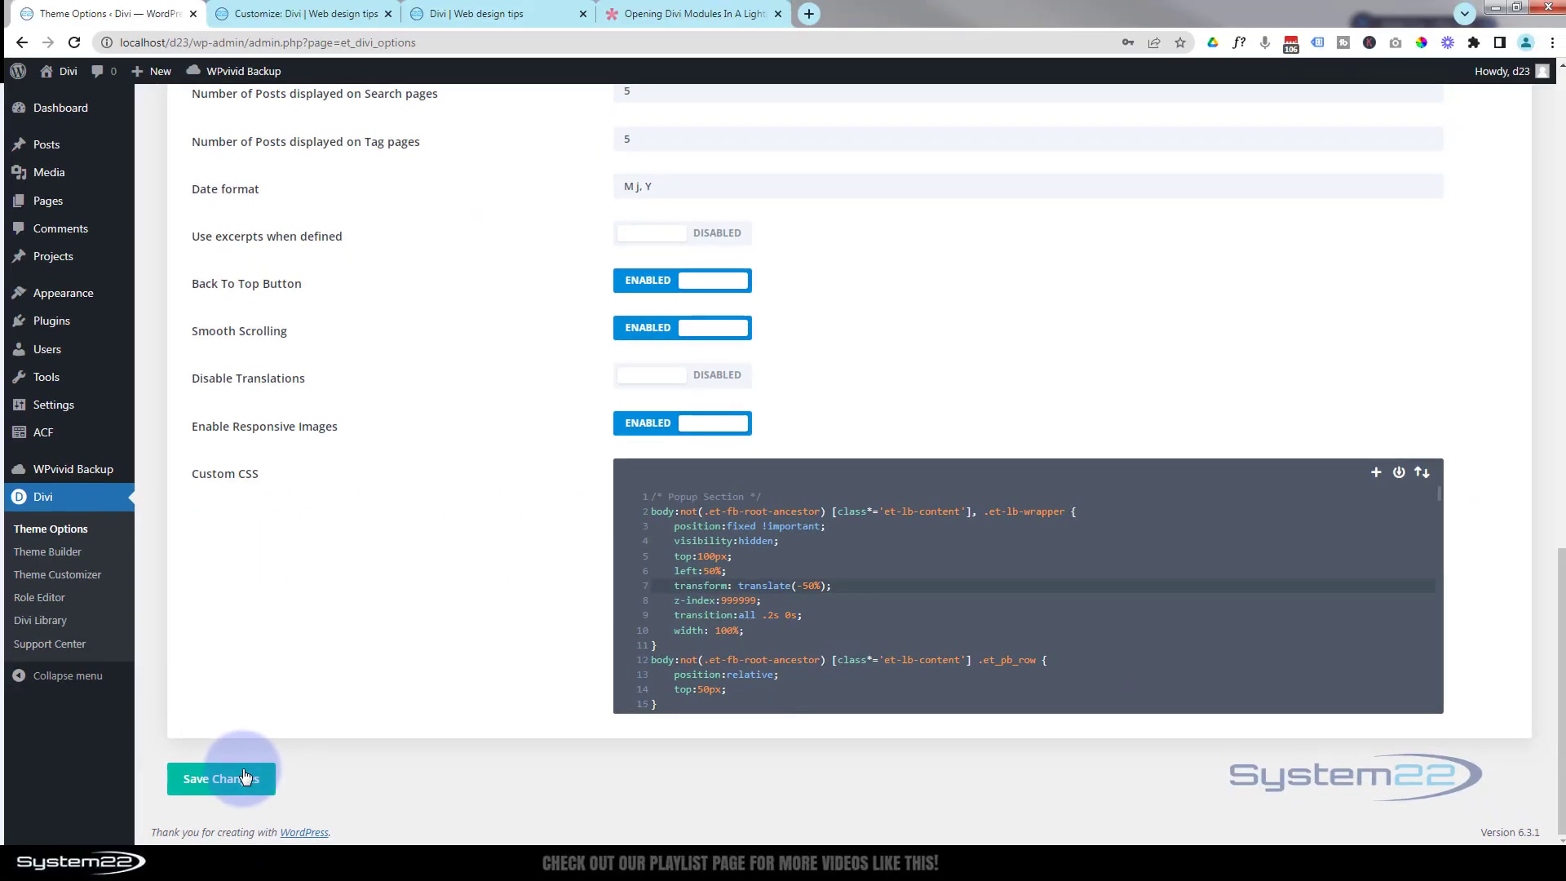
# Step: Save the theme options, reload the live page and open the blurb popup from the Popup Blurb button
pyautogui.click(244, 773)
pyautogui.click(479, 12)
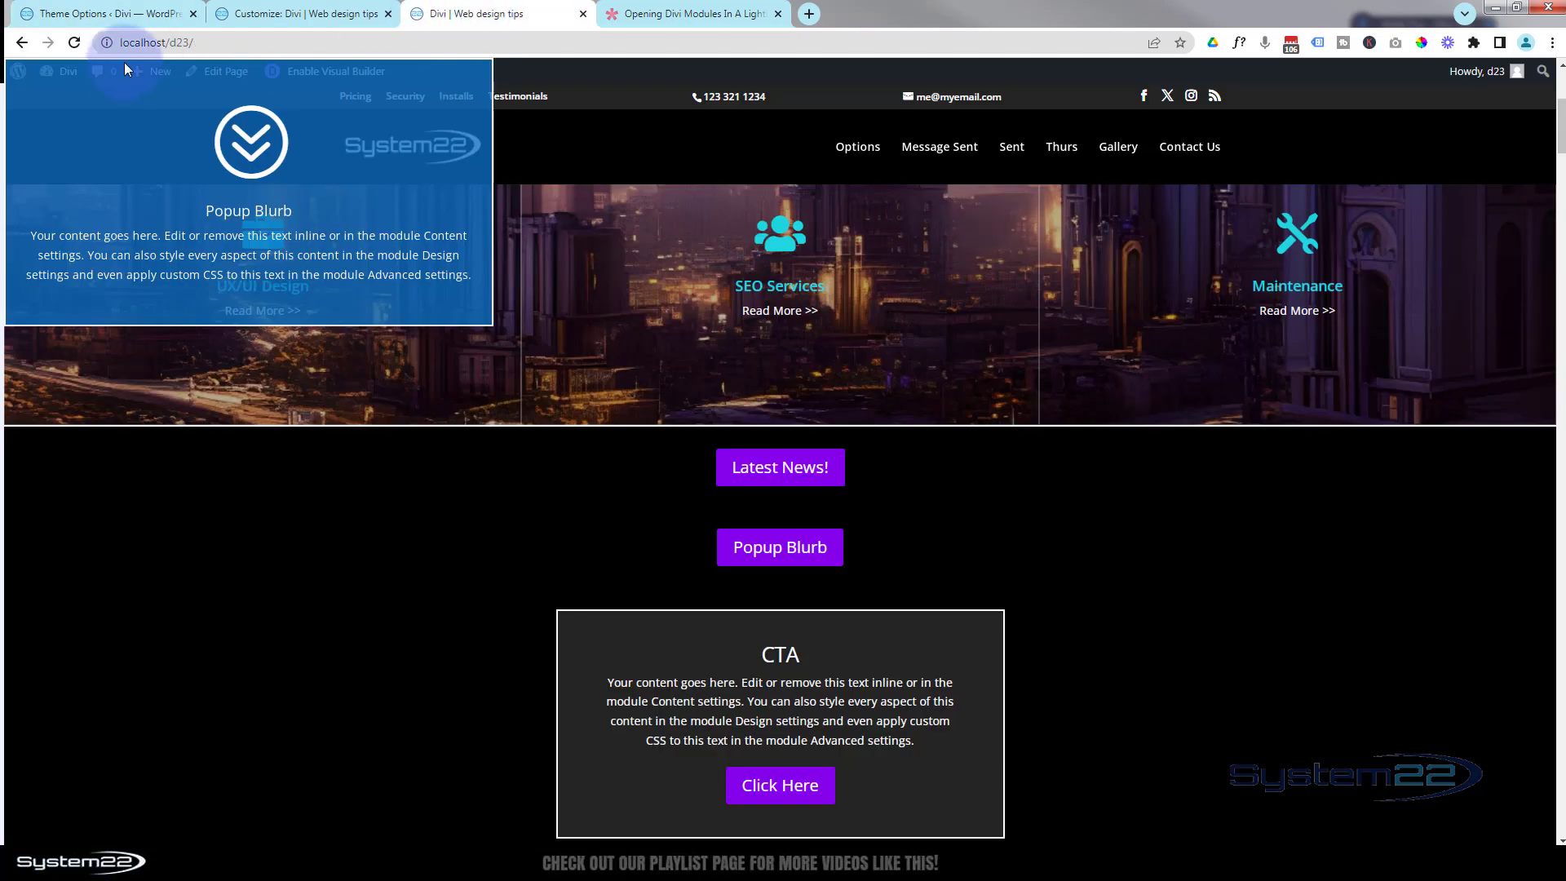
pyautogui.click(75, 42)
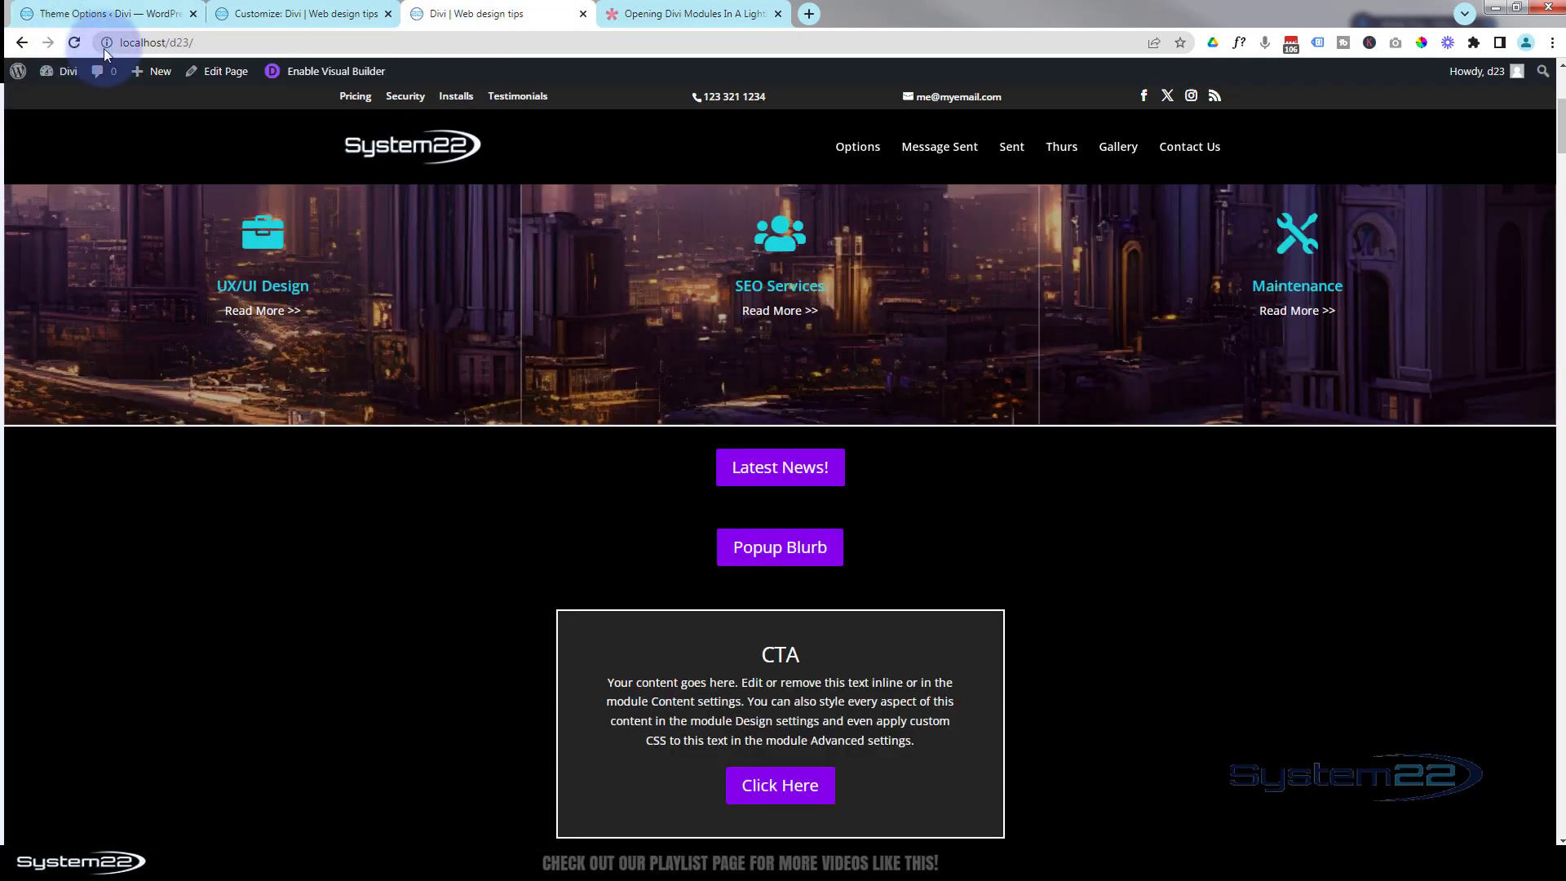
pyautogui.click(776, 557)
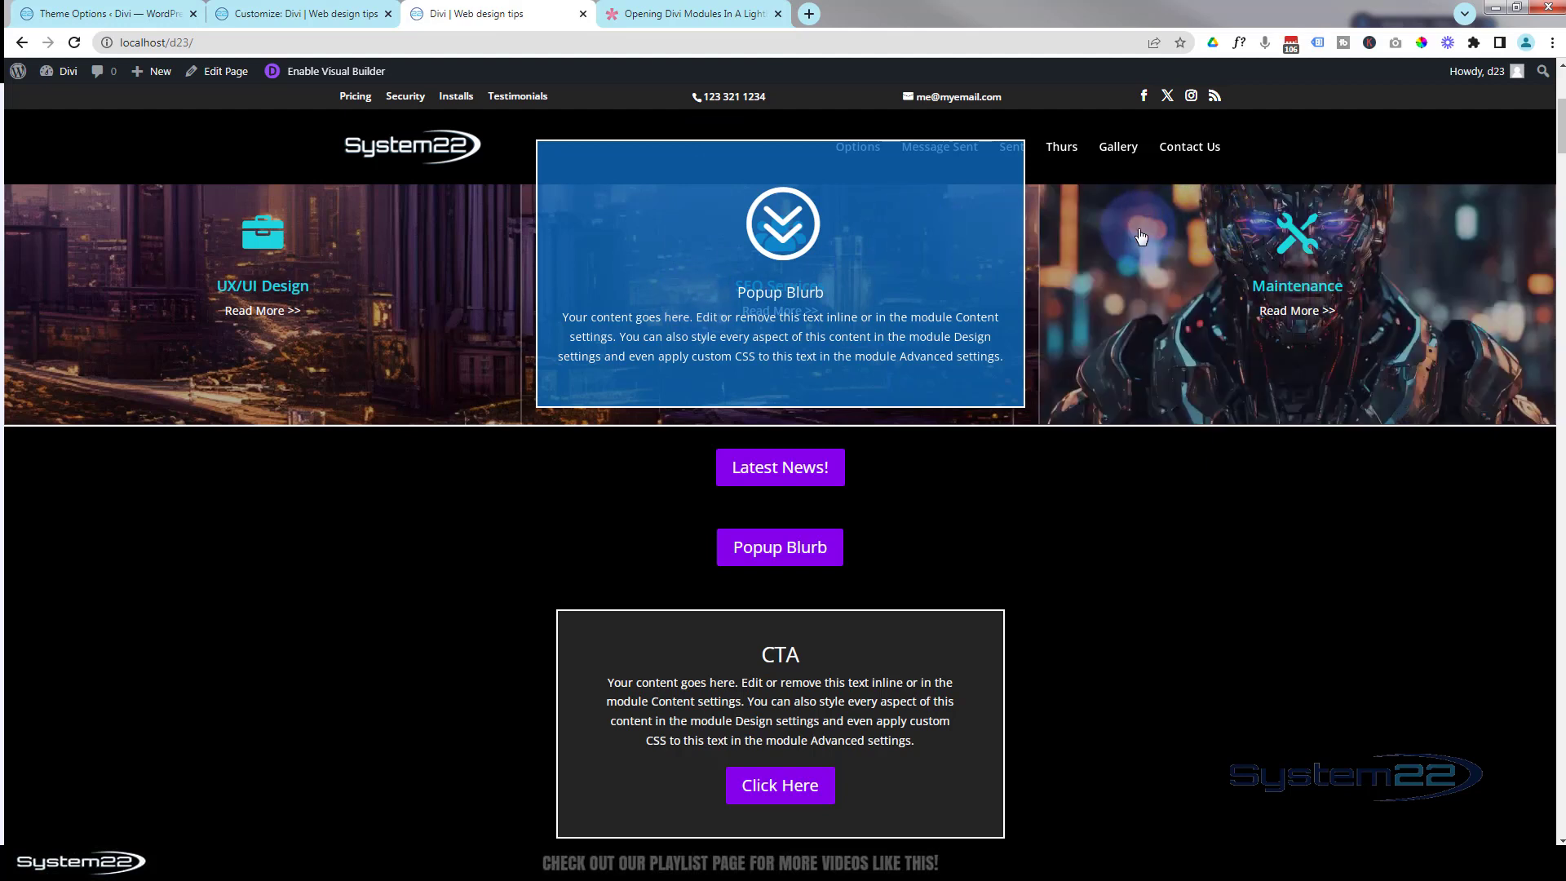
# Step: Check the open blurb popup while jumping to the Gallery section and returning, and toggle it with the Popup Blurb button
pyautogui.click(1118, 147)
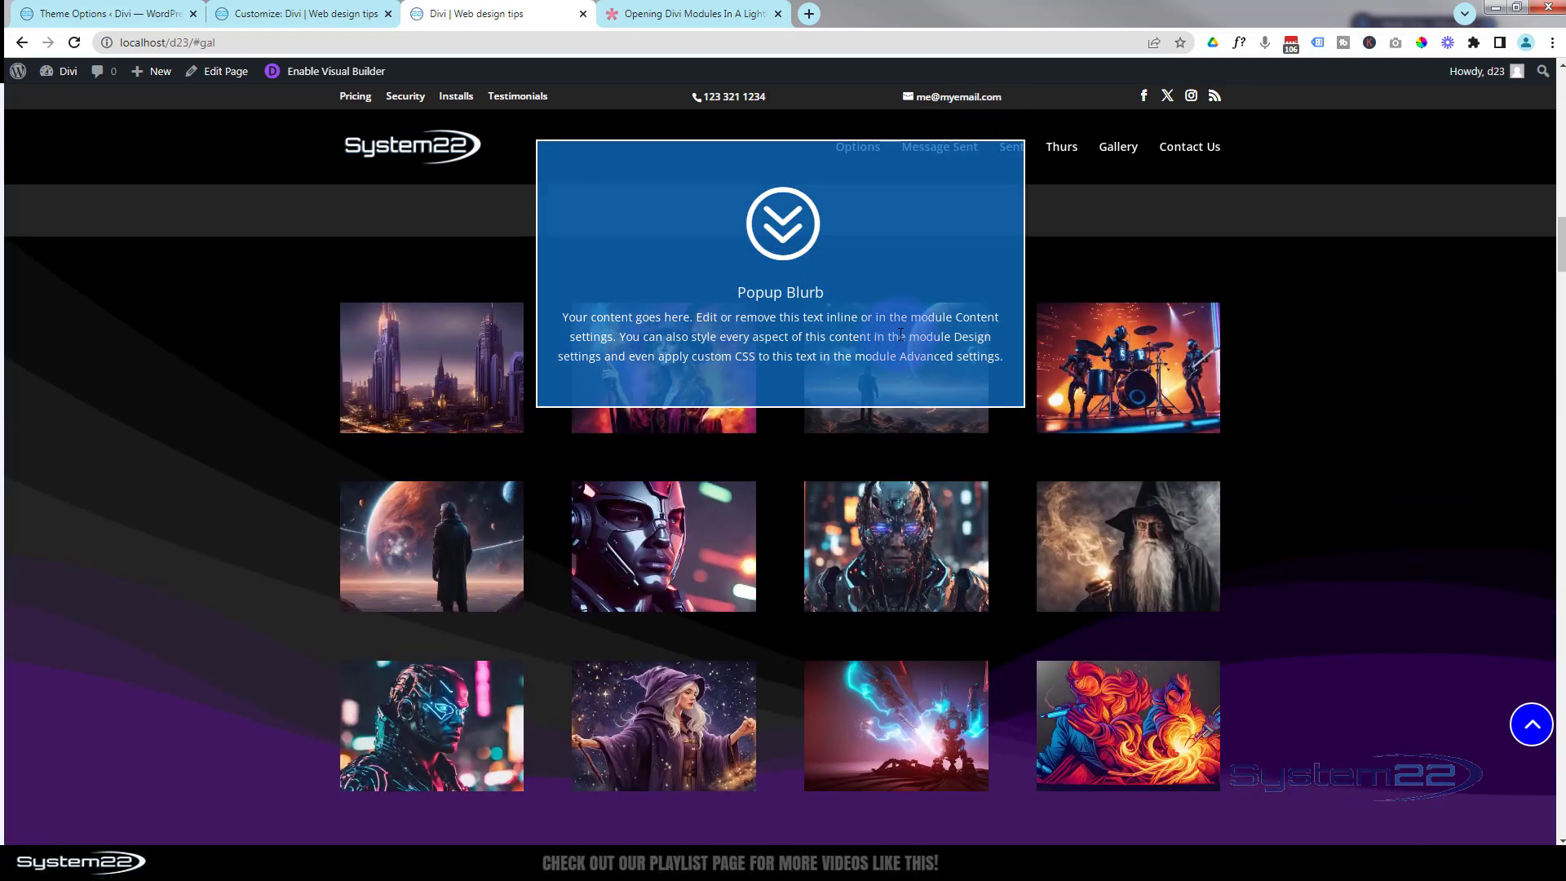
pyautogui.scroll(4, 1416, 682)
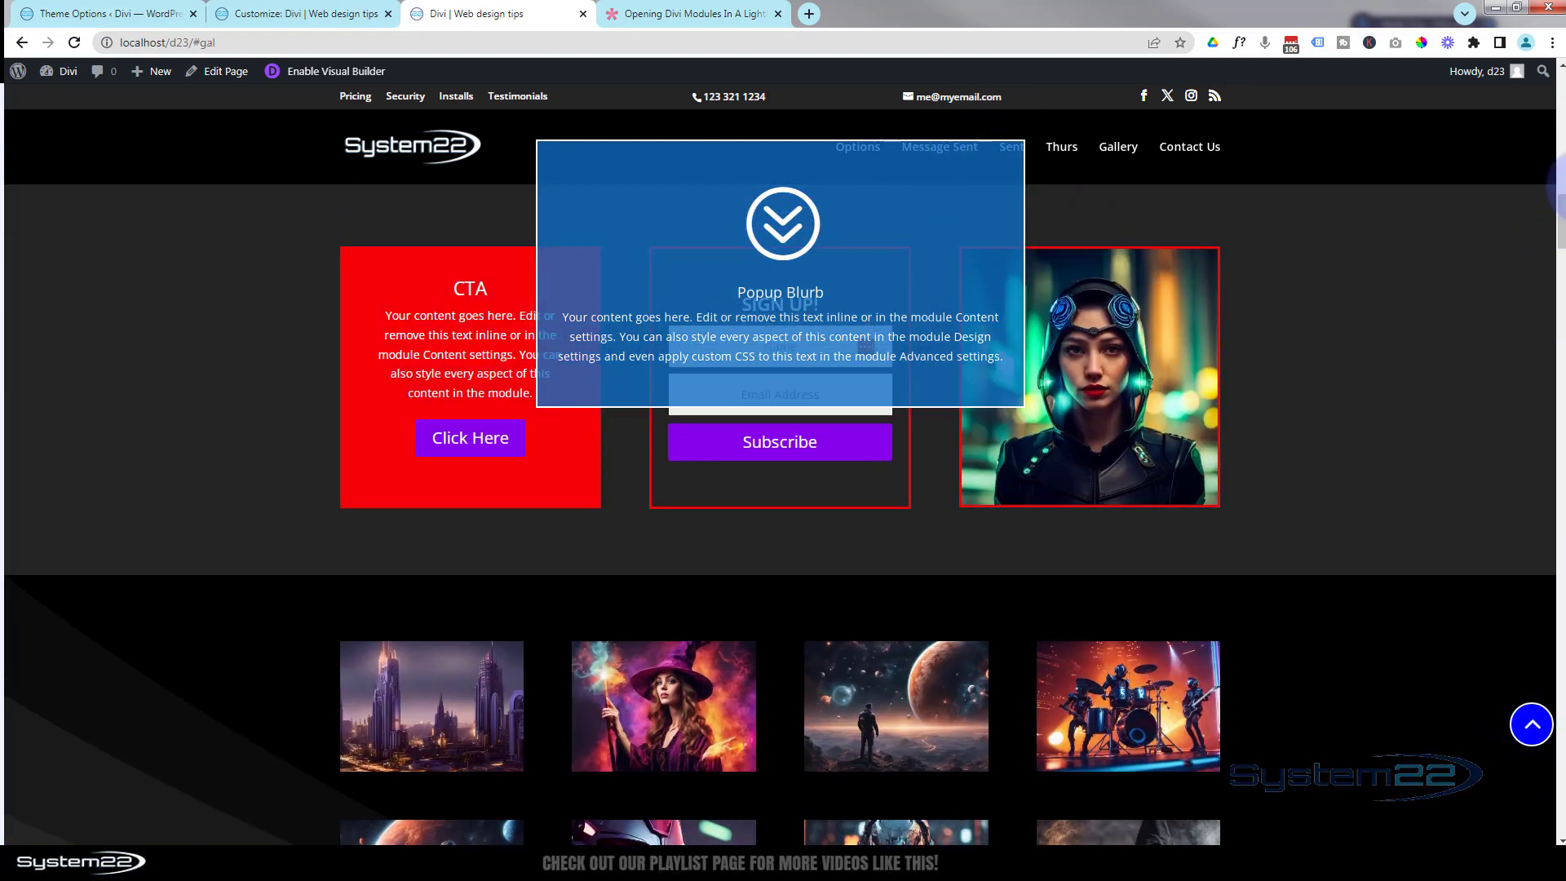
pyautogui.moveTo(1562, 216); pyautogui.dragTo(1548, 115)
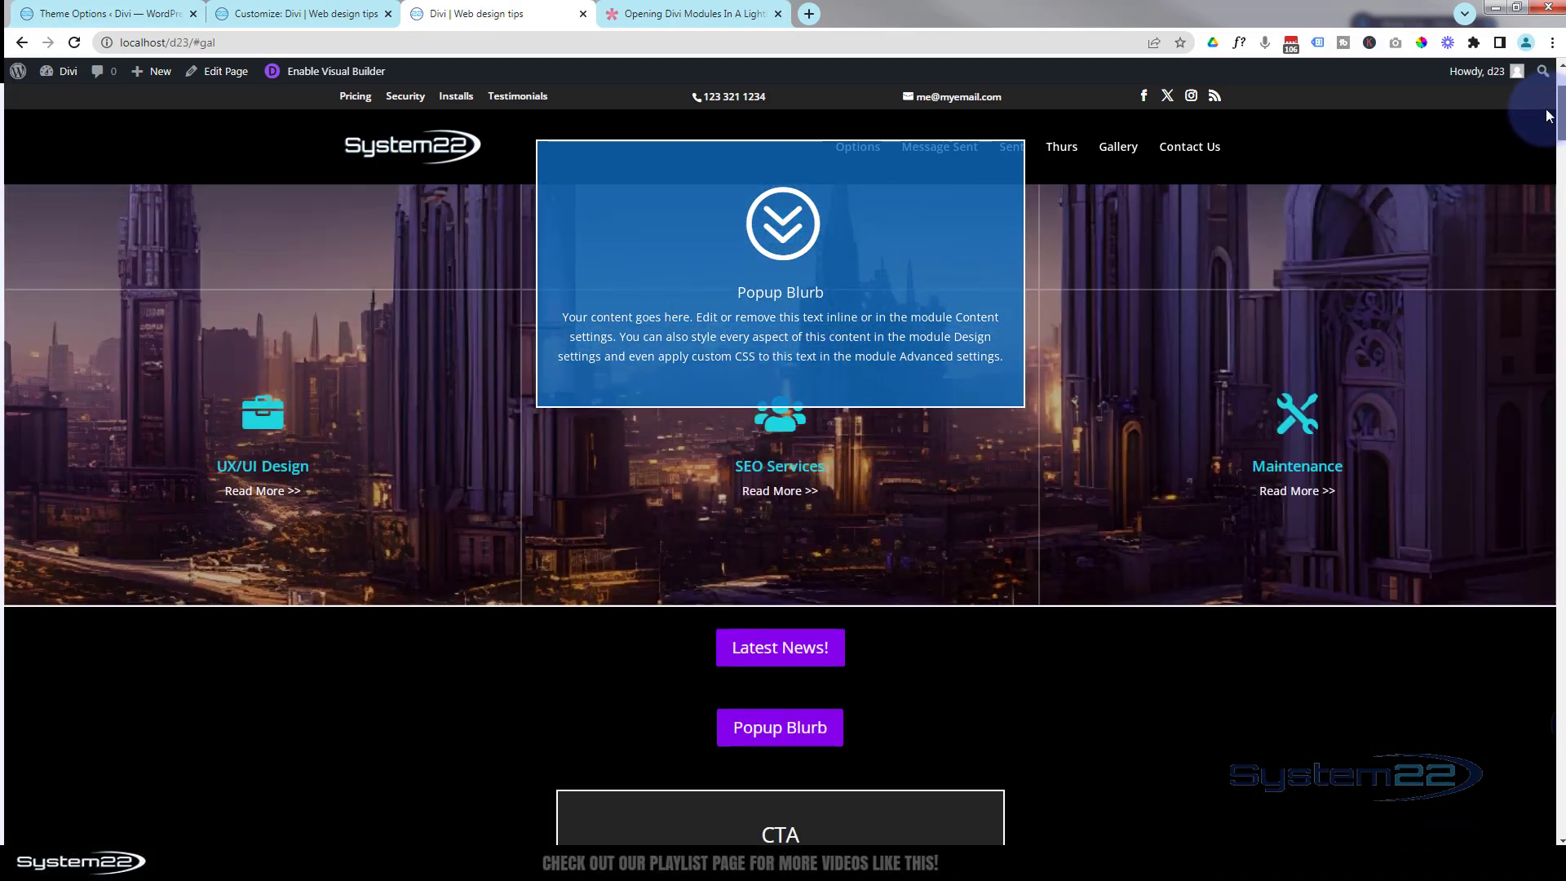
pyautogui.click(787, 740)
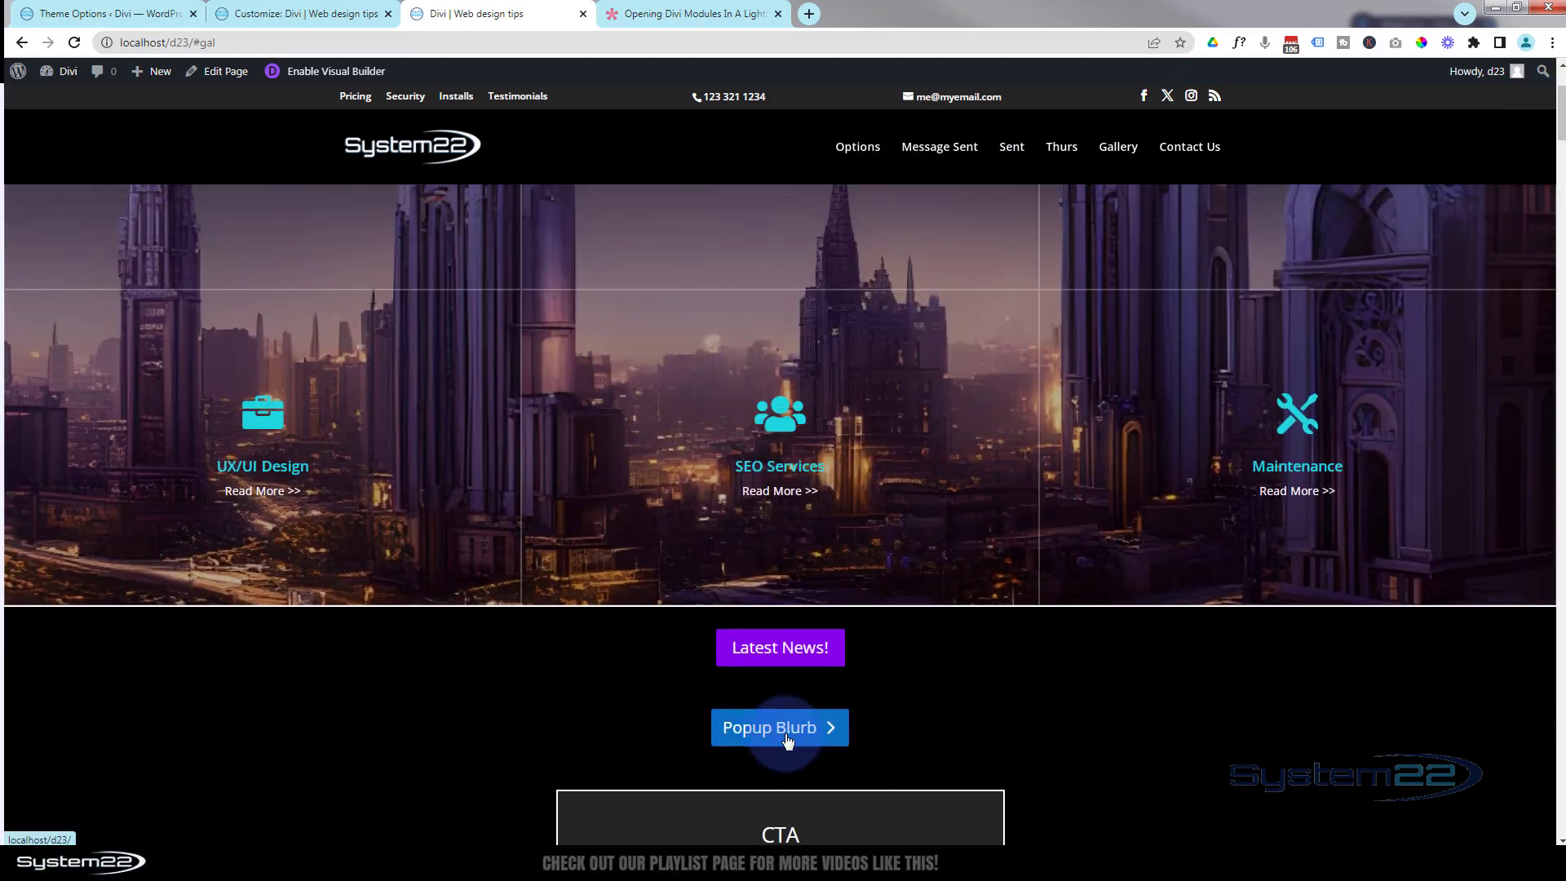
pyautogui.click(787, 740)
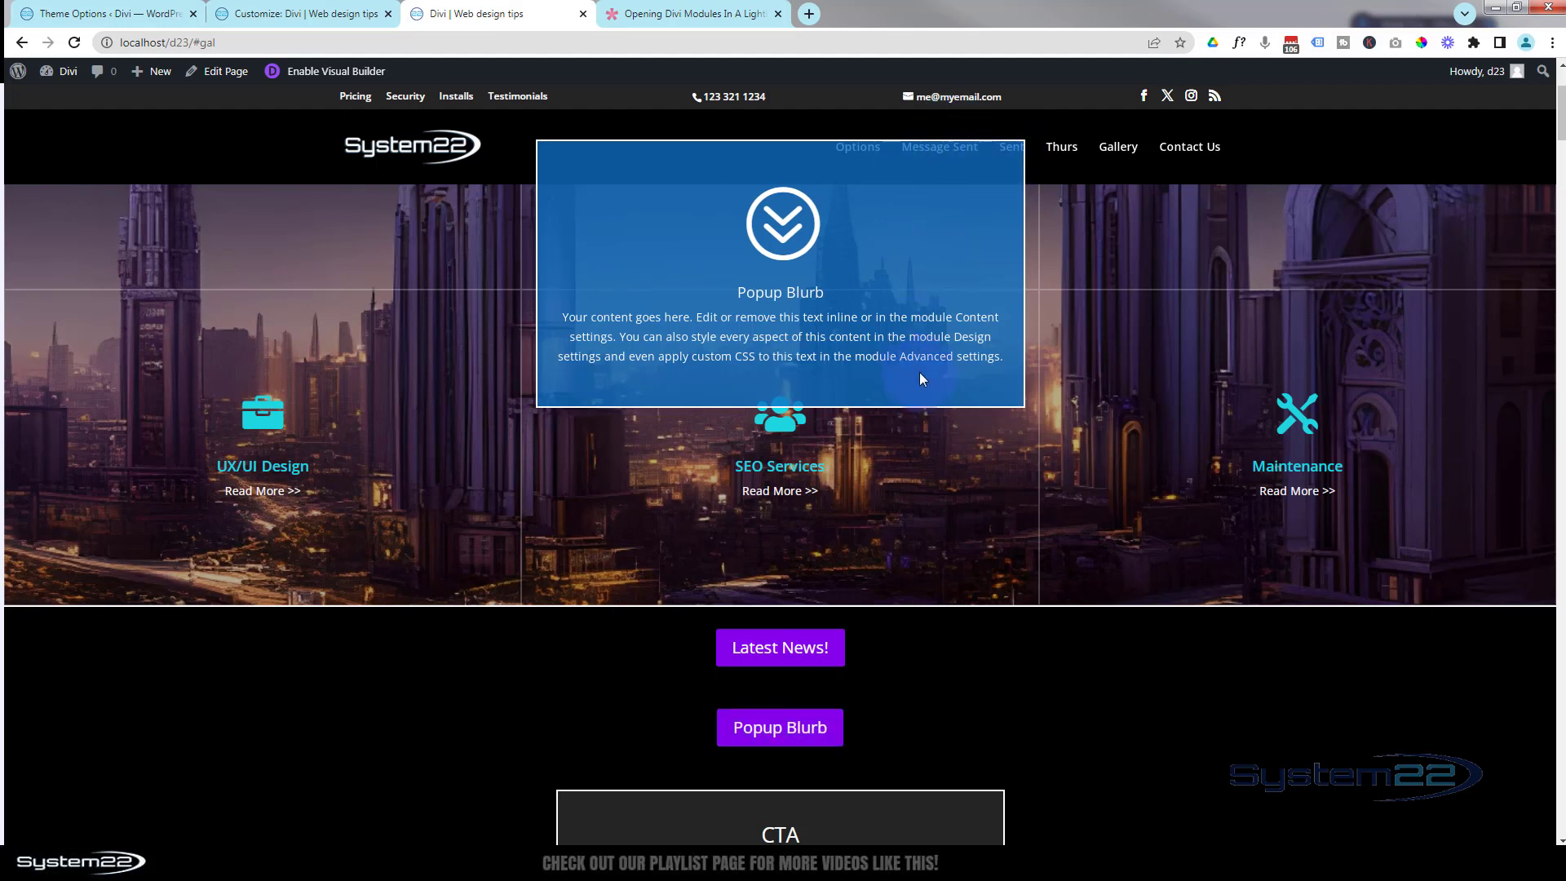
pyautogui.click(787, 740)
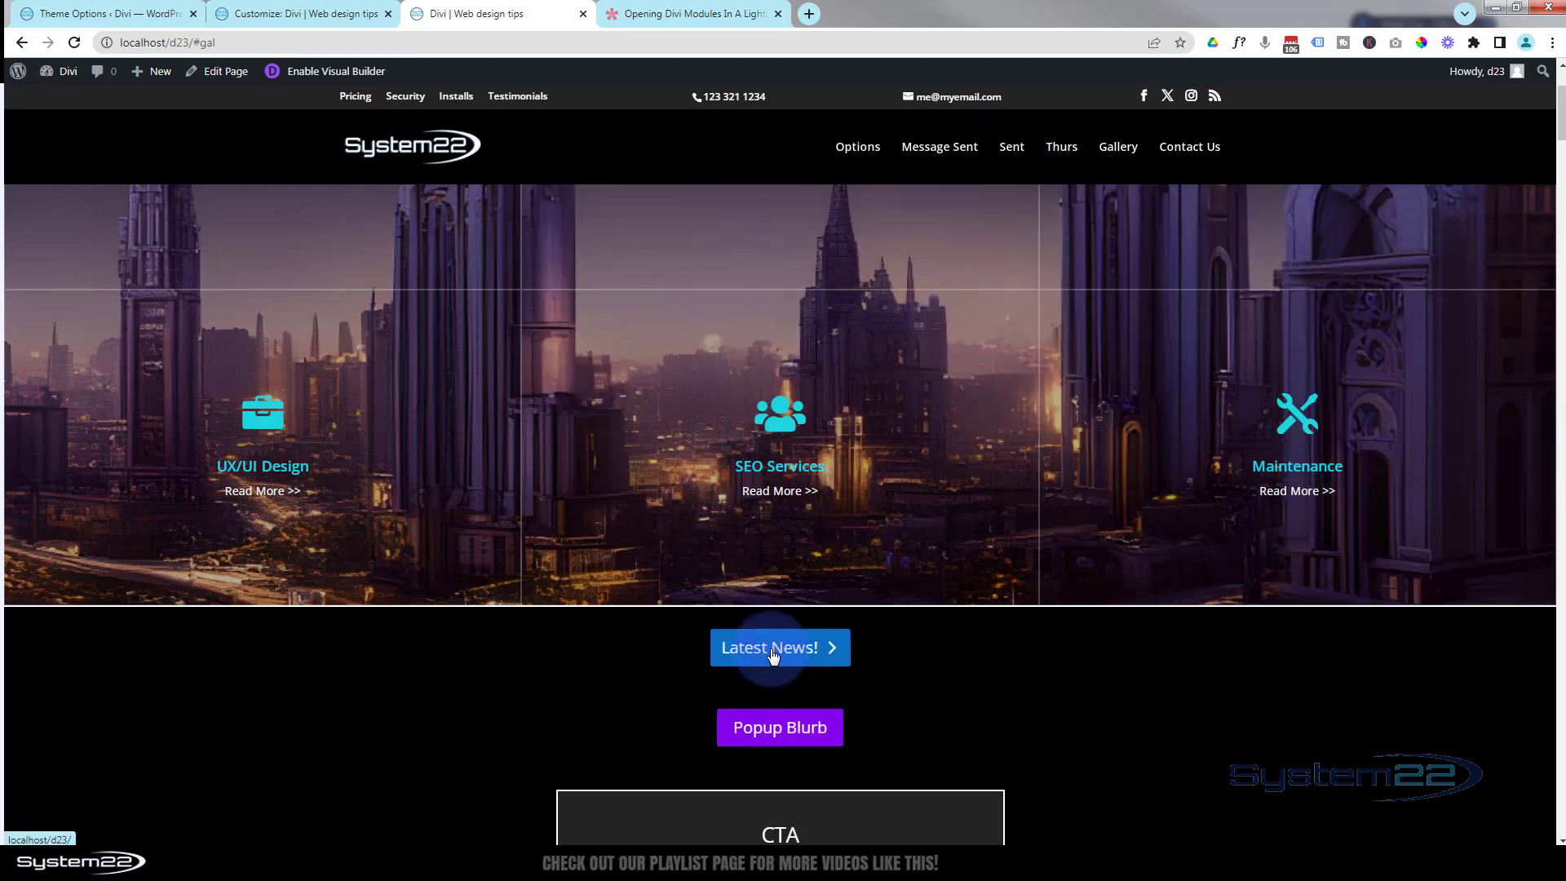
# Step: Open the Latest News! popup and close it with its closing icon, and toggle the blurb popup for comparison
pyautogui.click(773, 655)
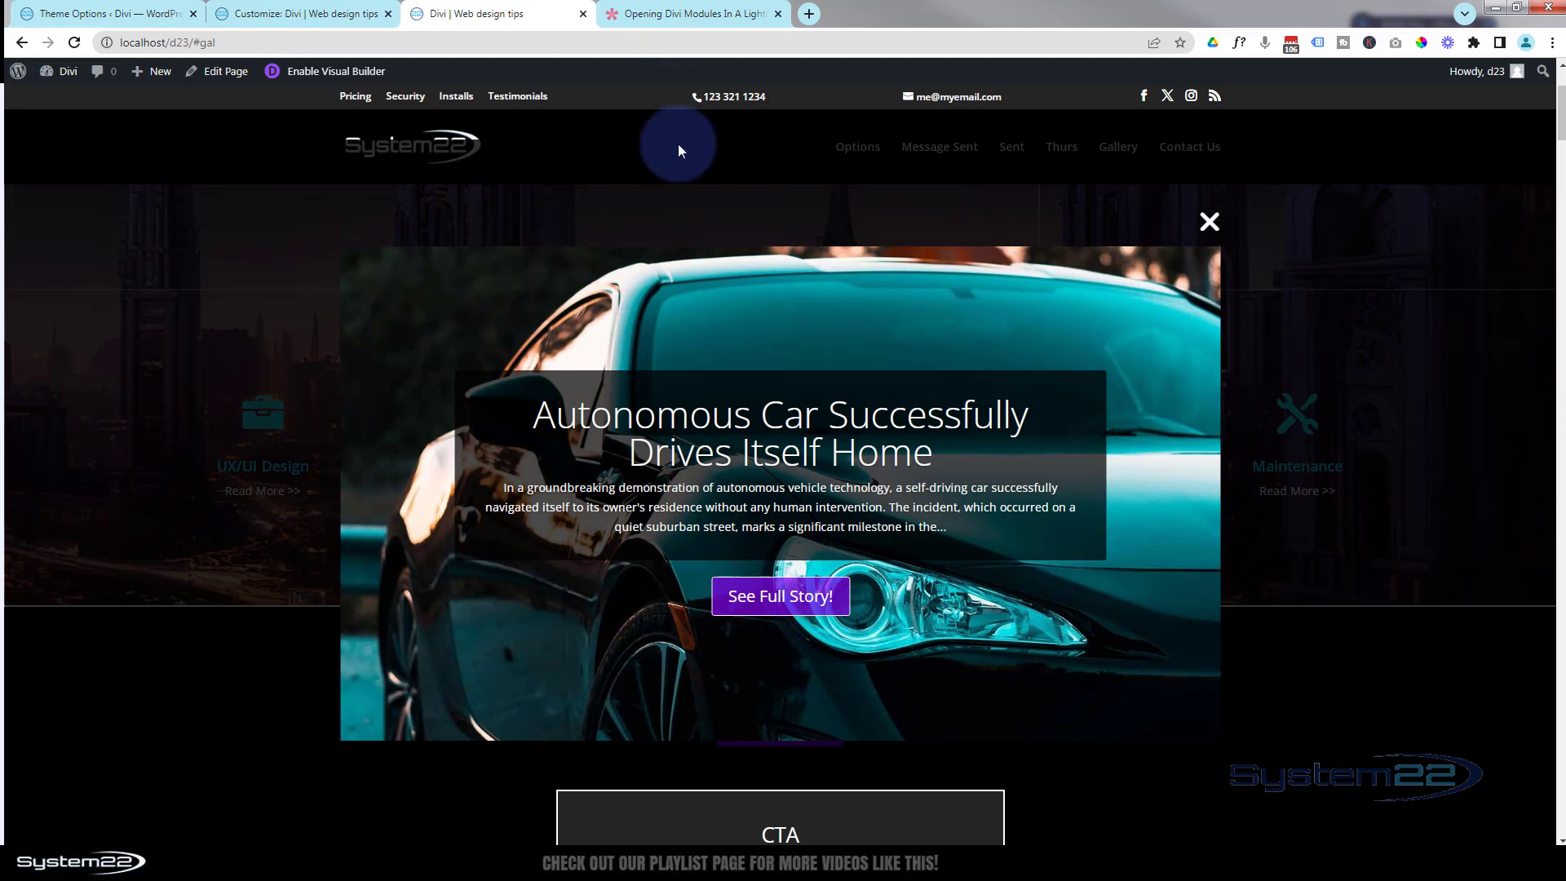
pyautogui.click(1209, 224)
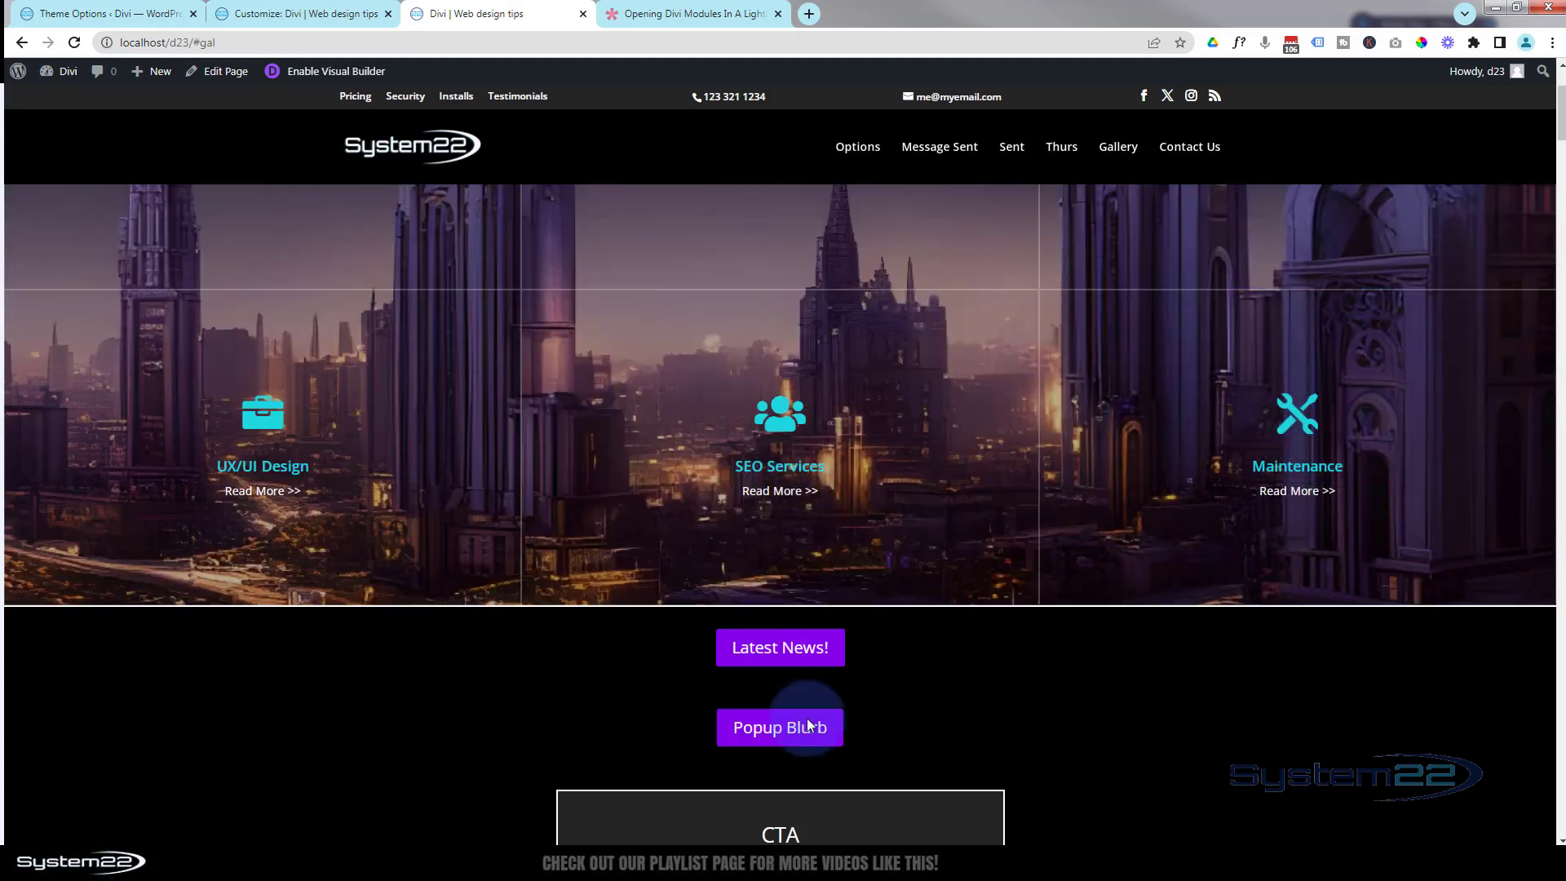
pyautogui.click(762, 737)
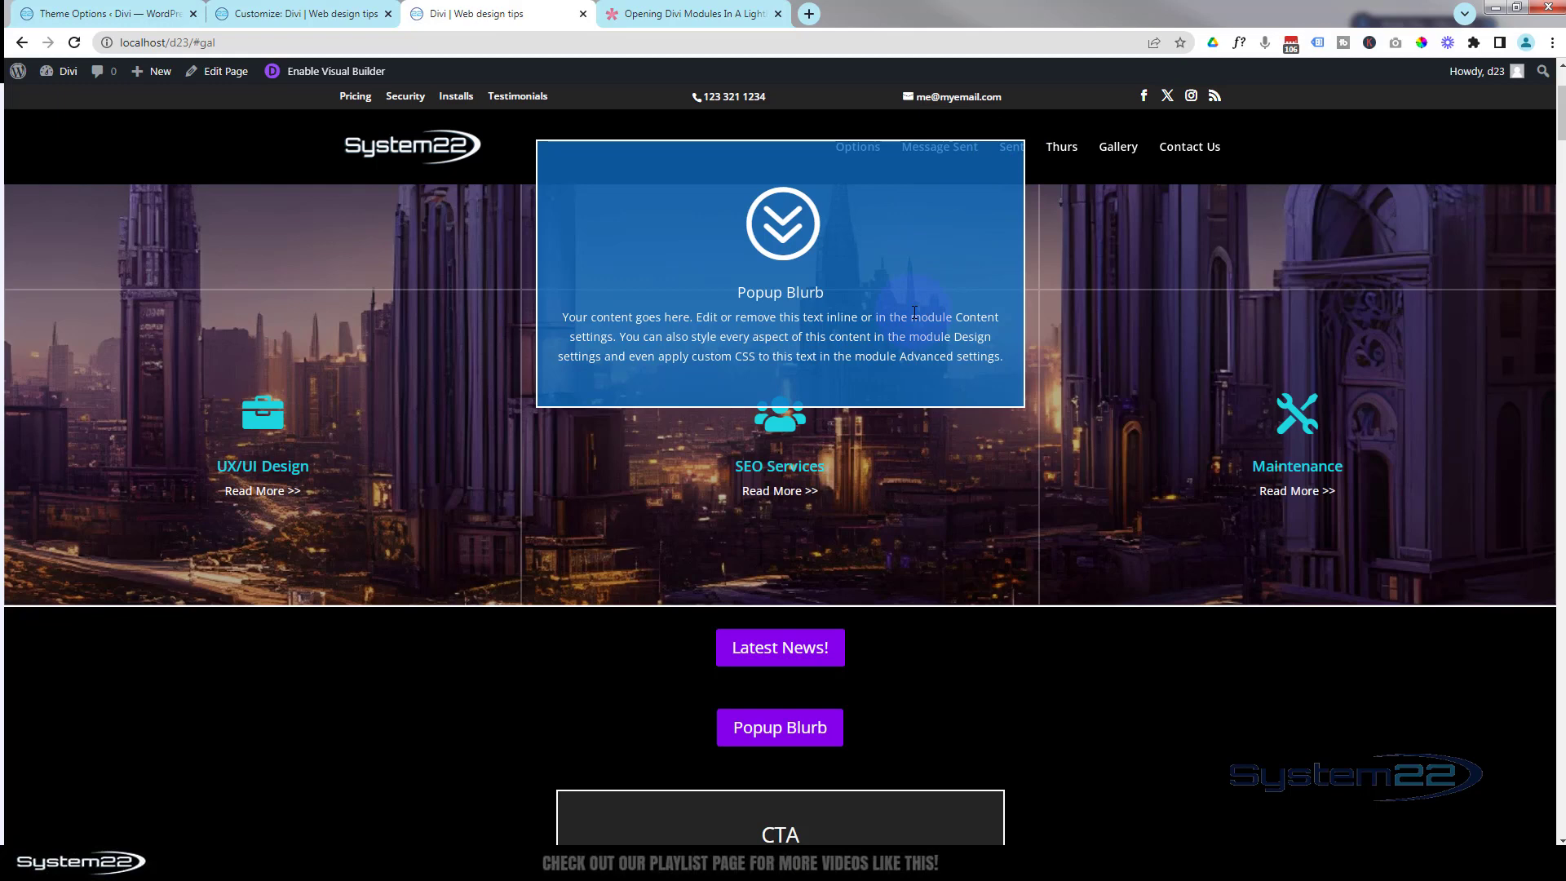
pyautogui.click(782, 734)
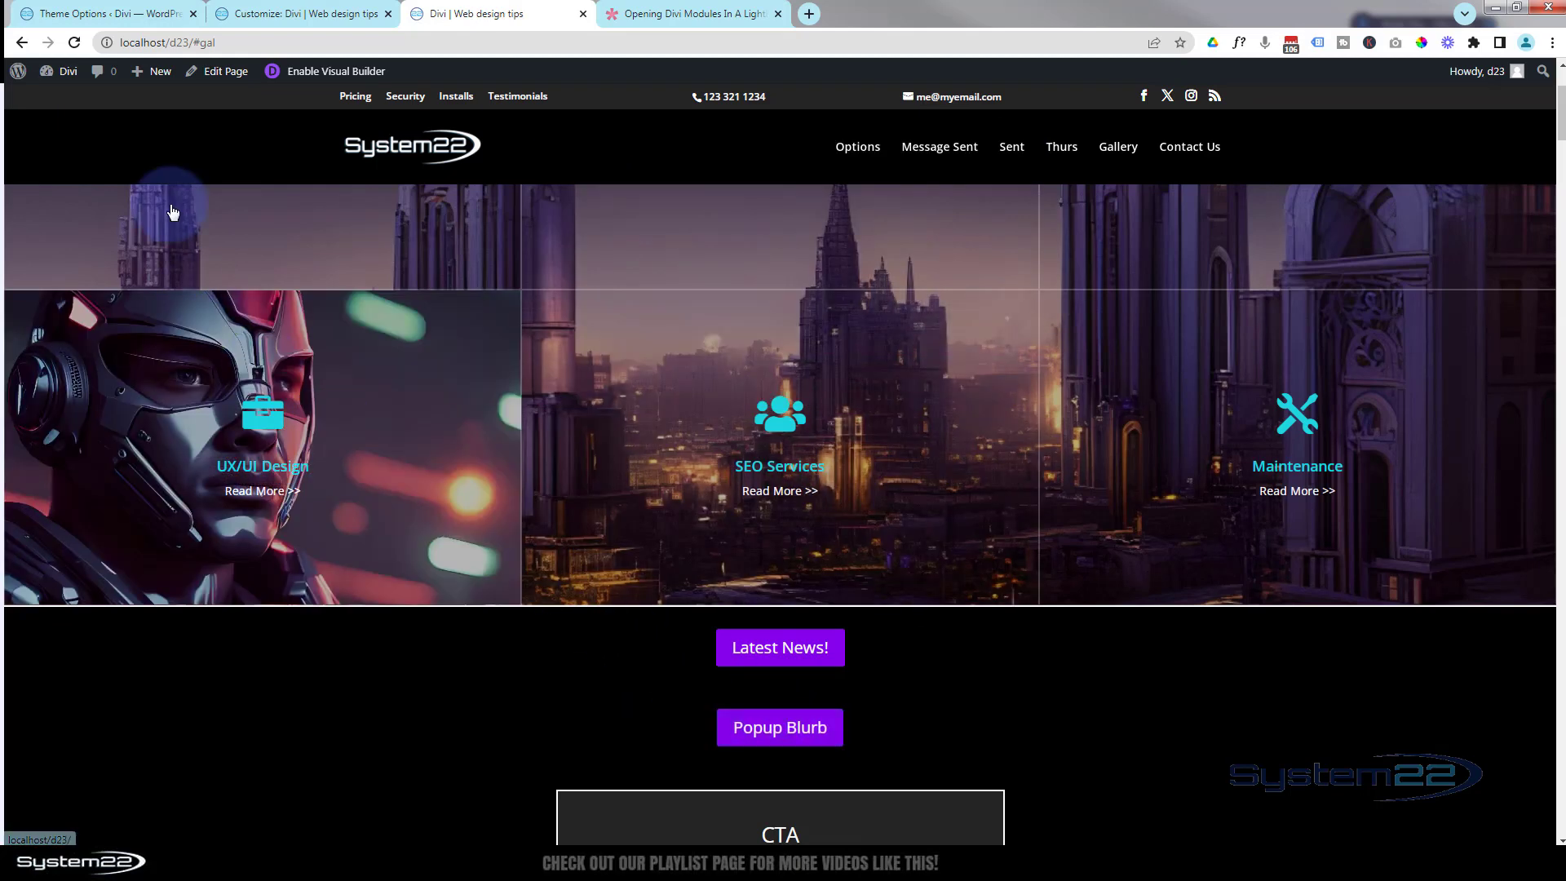
# Step: Locate the class selector of the popup's closing icon in the Theme Options Custom CSS
pyautogui.click(151, 15)
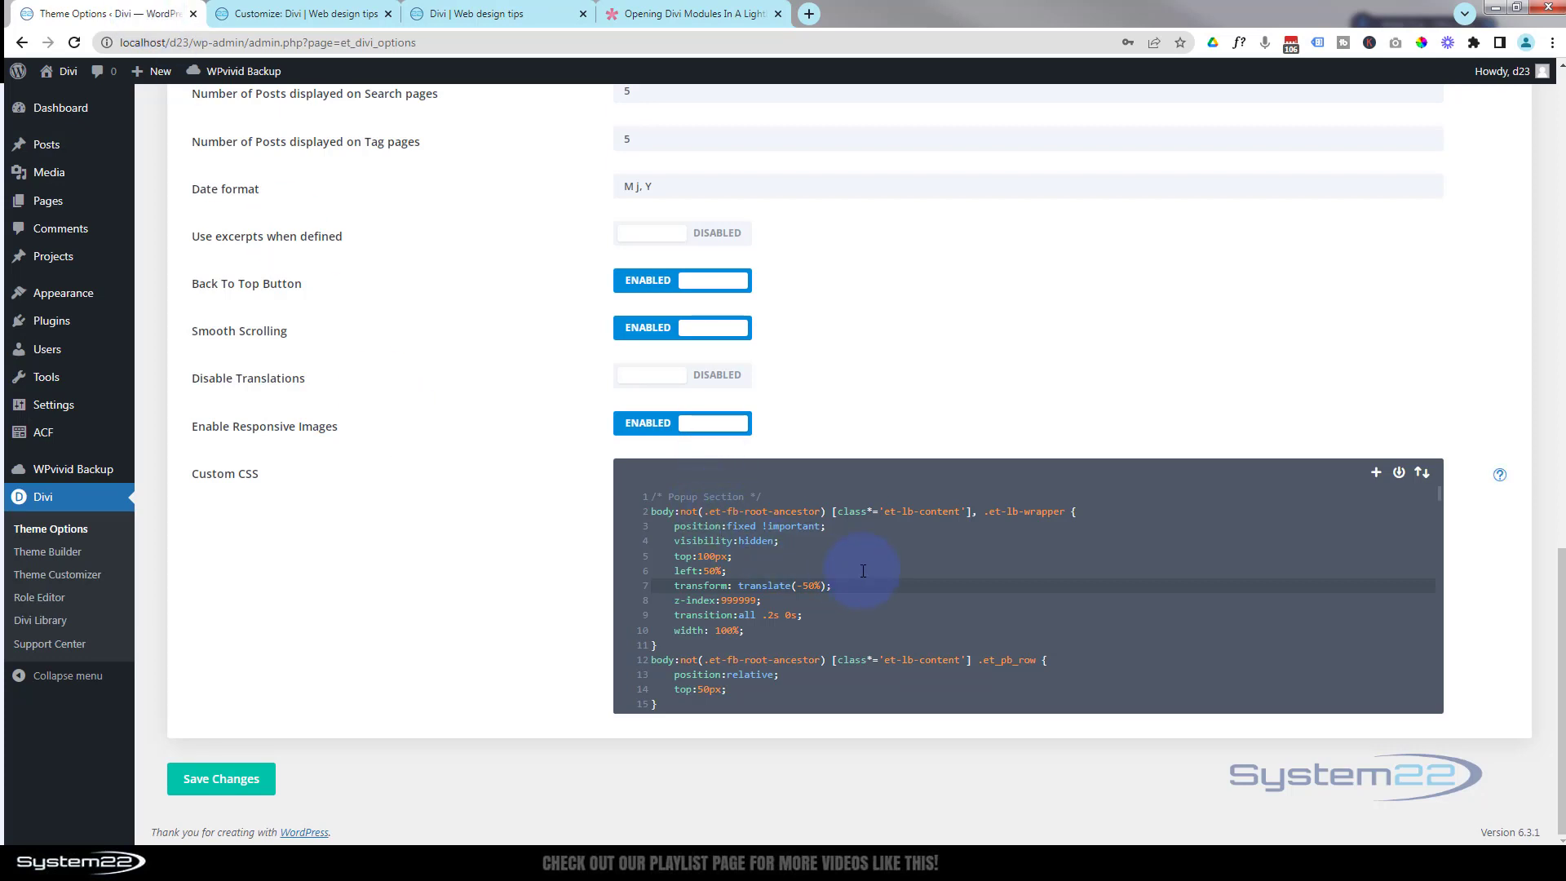
pyautogui.scroll(-6, 903, 561)
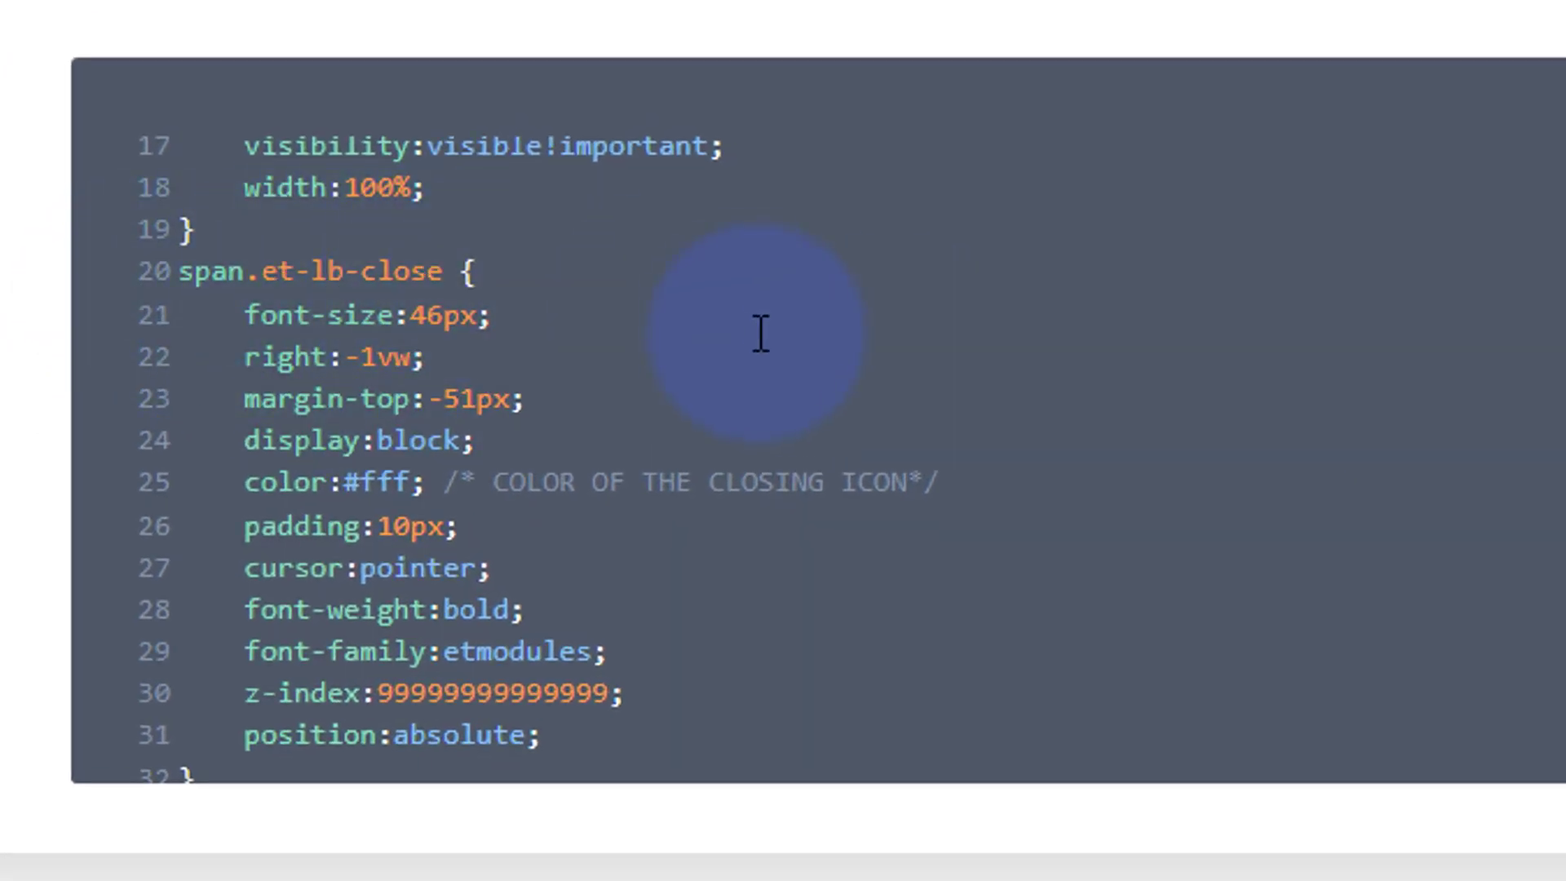
pyautogui.click(261, 272)
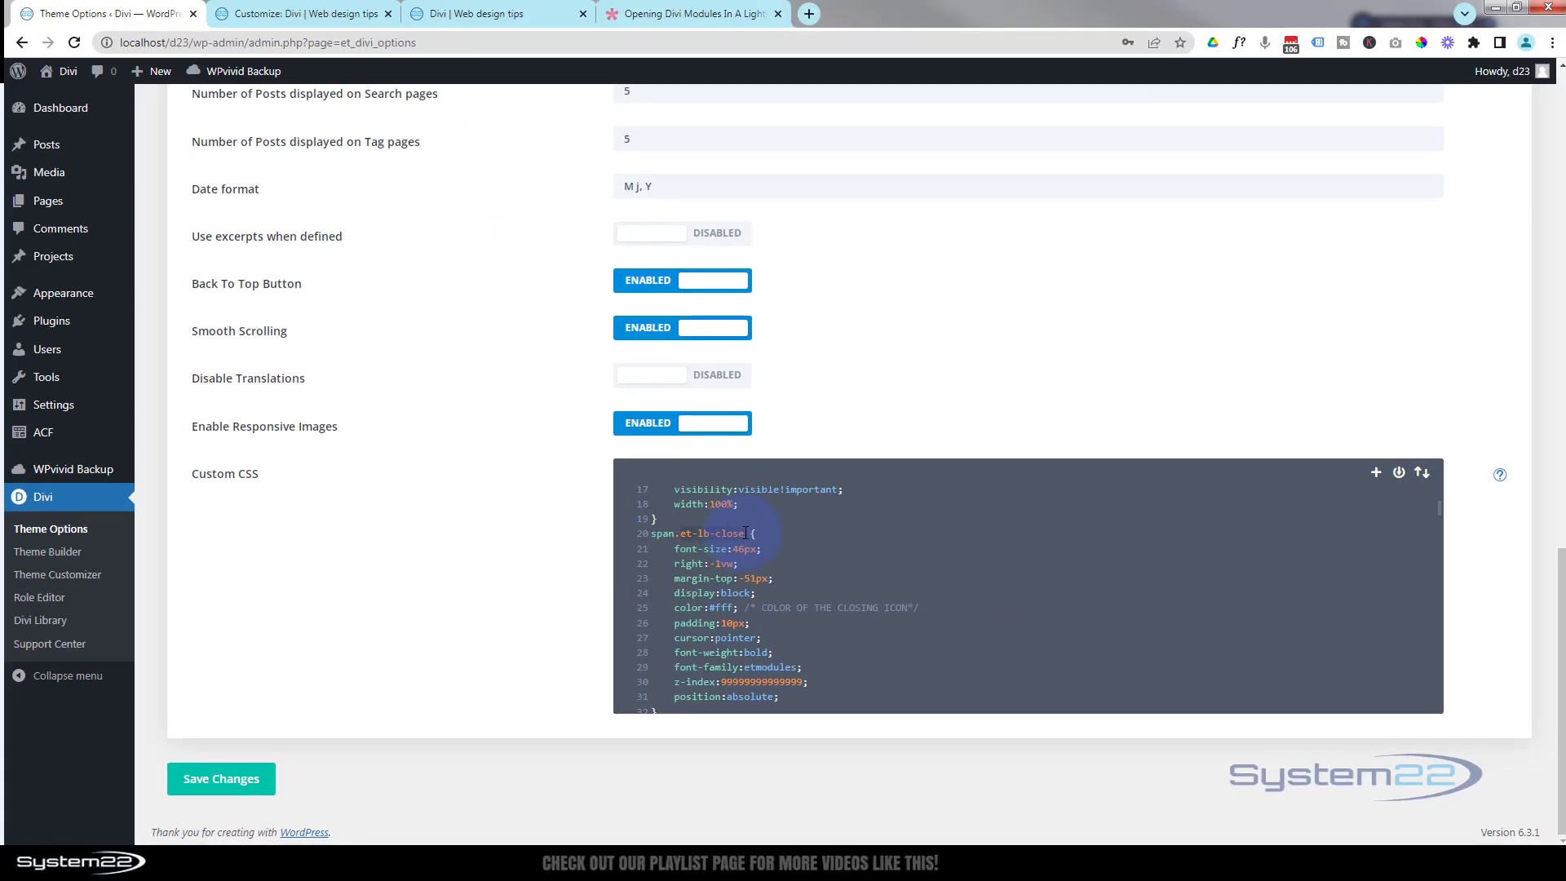
# Step: Enable the Visual Builder on the live page and open the settings of the blue Popup Blurb module
pyautogui.click(457, 14)
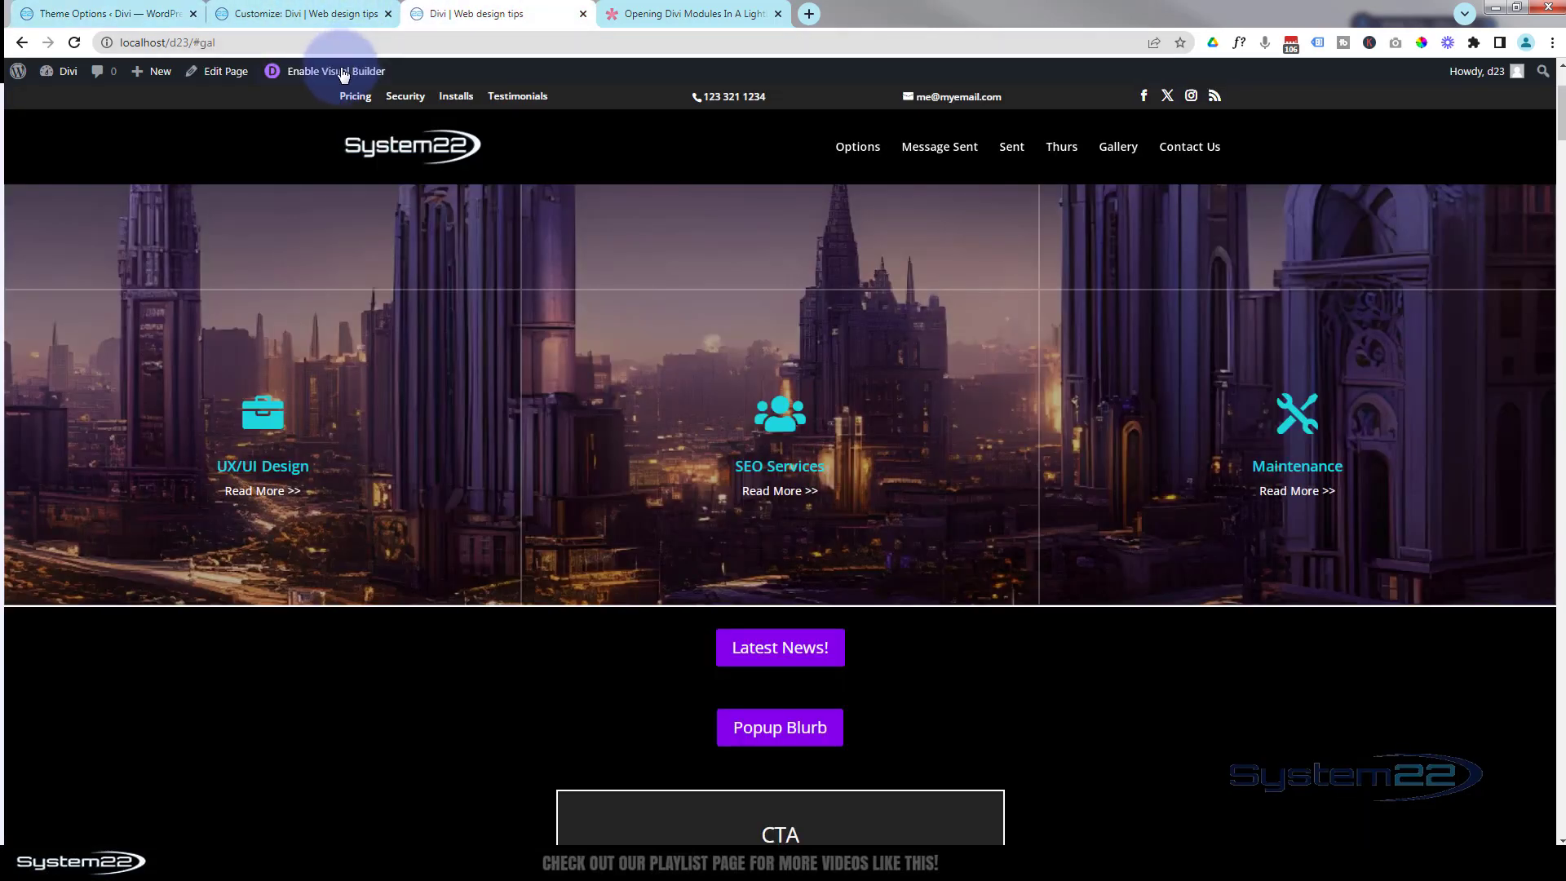
pyautogui.click(342, 75)
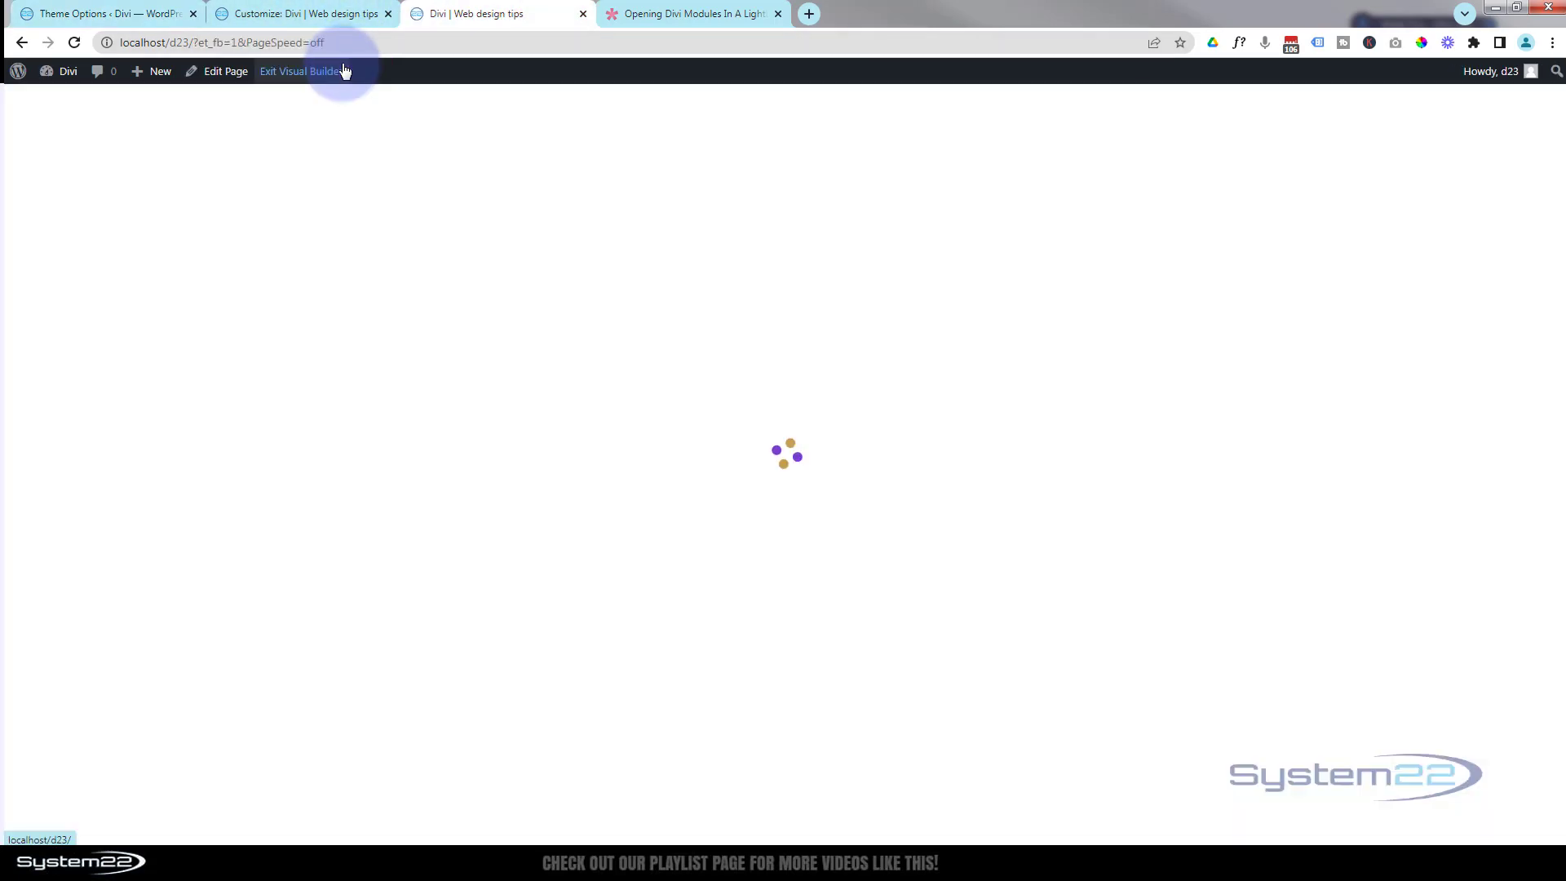
pyautogui.scroll(-9, 318, 149)
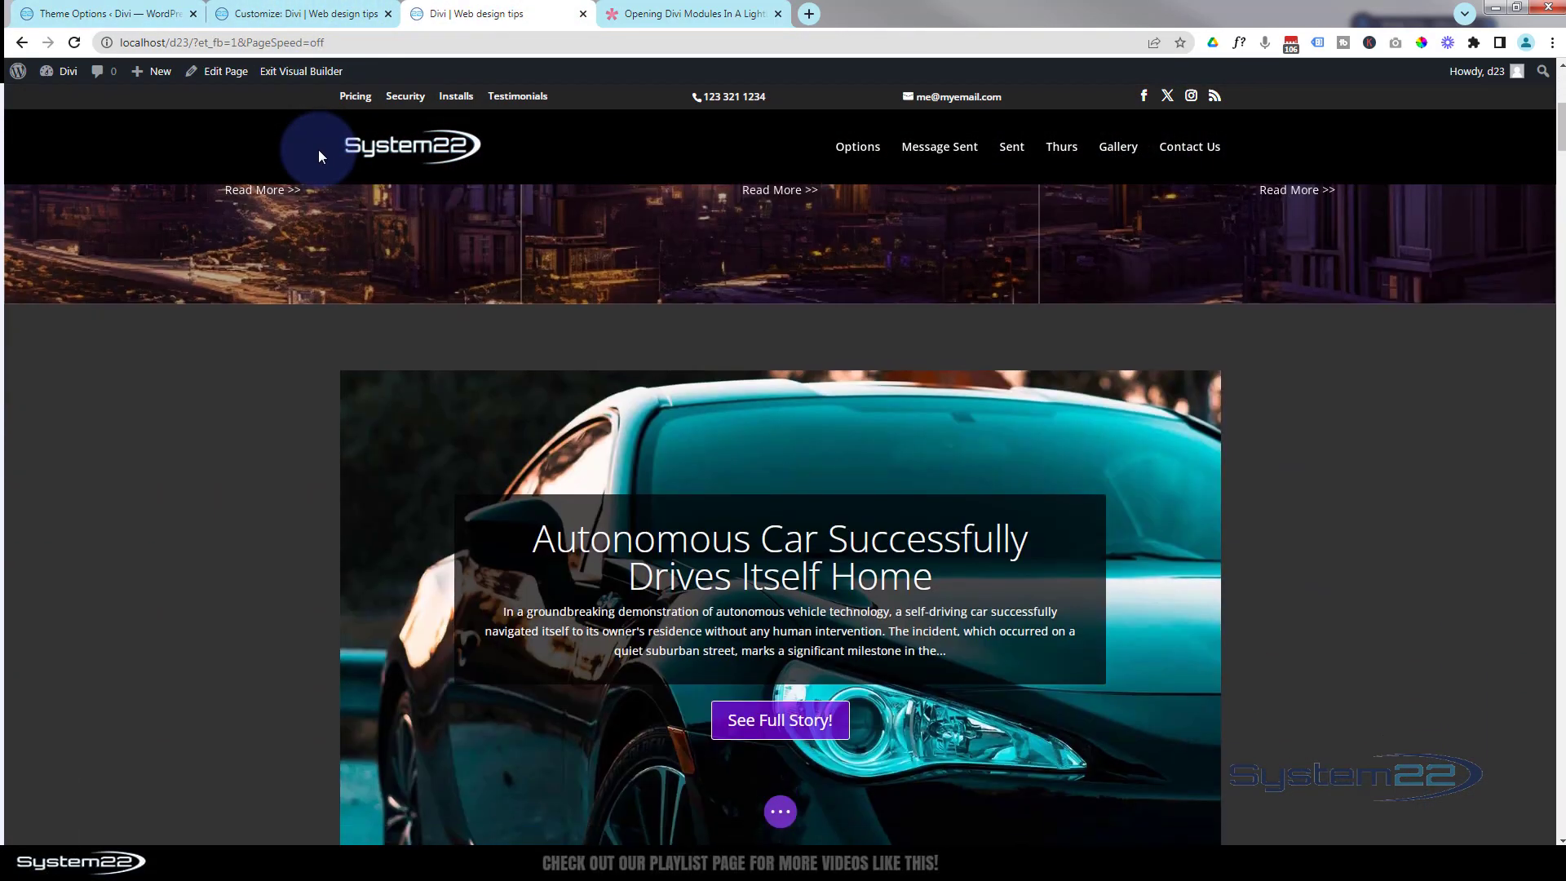
pyautogui.scroll(-3, 318, 149)
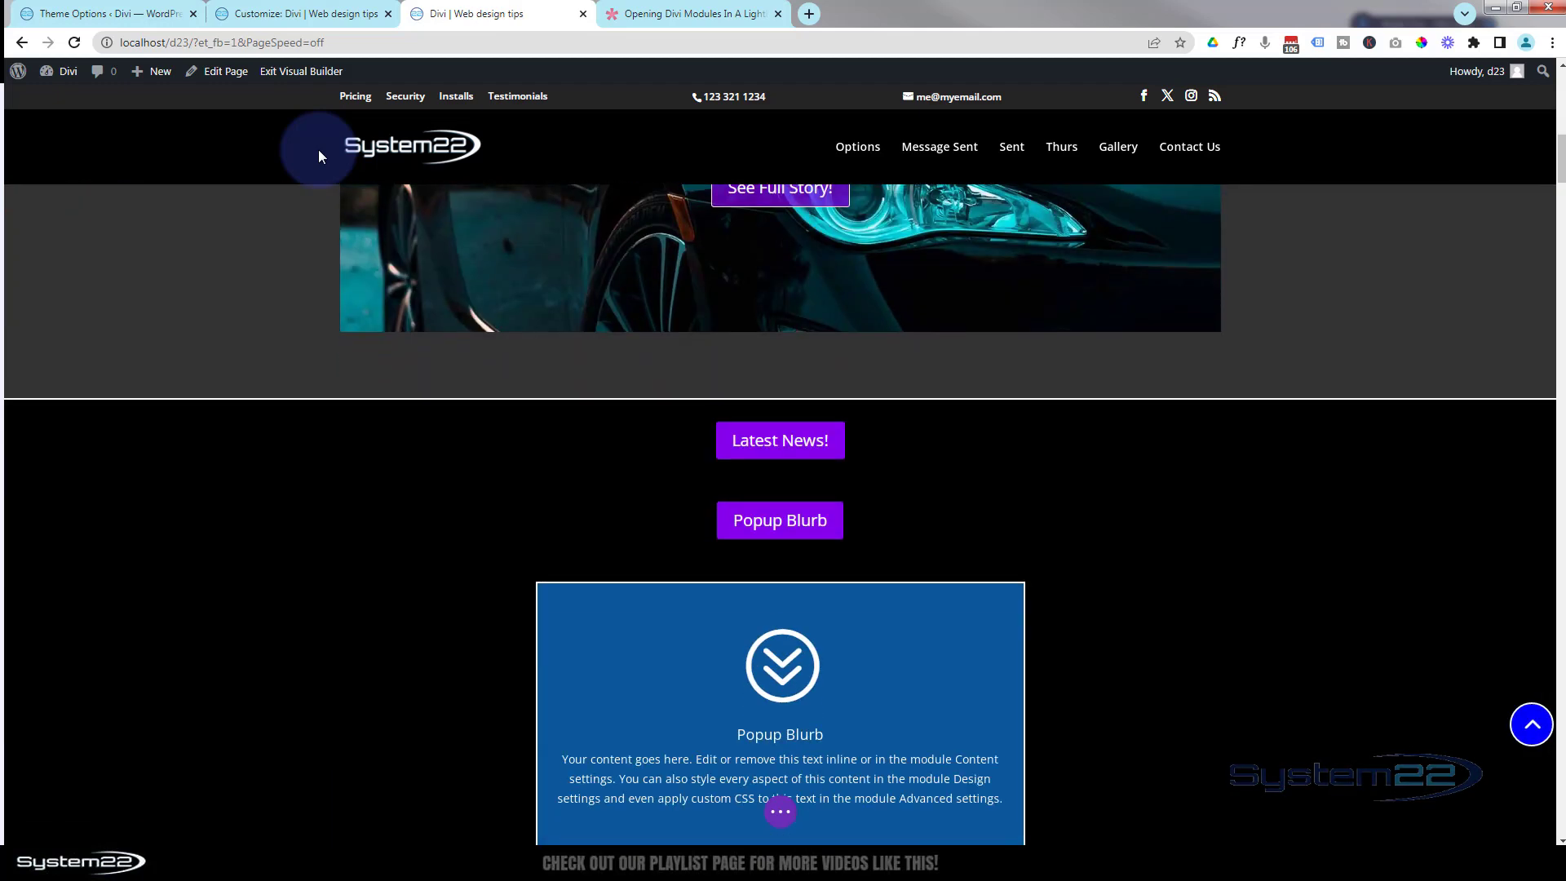
pyautogui.scroll(-2, 319, 149)
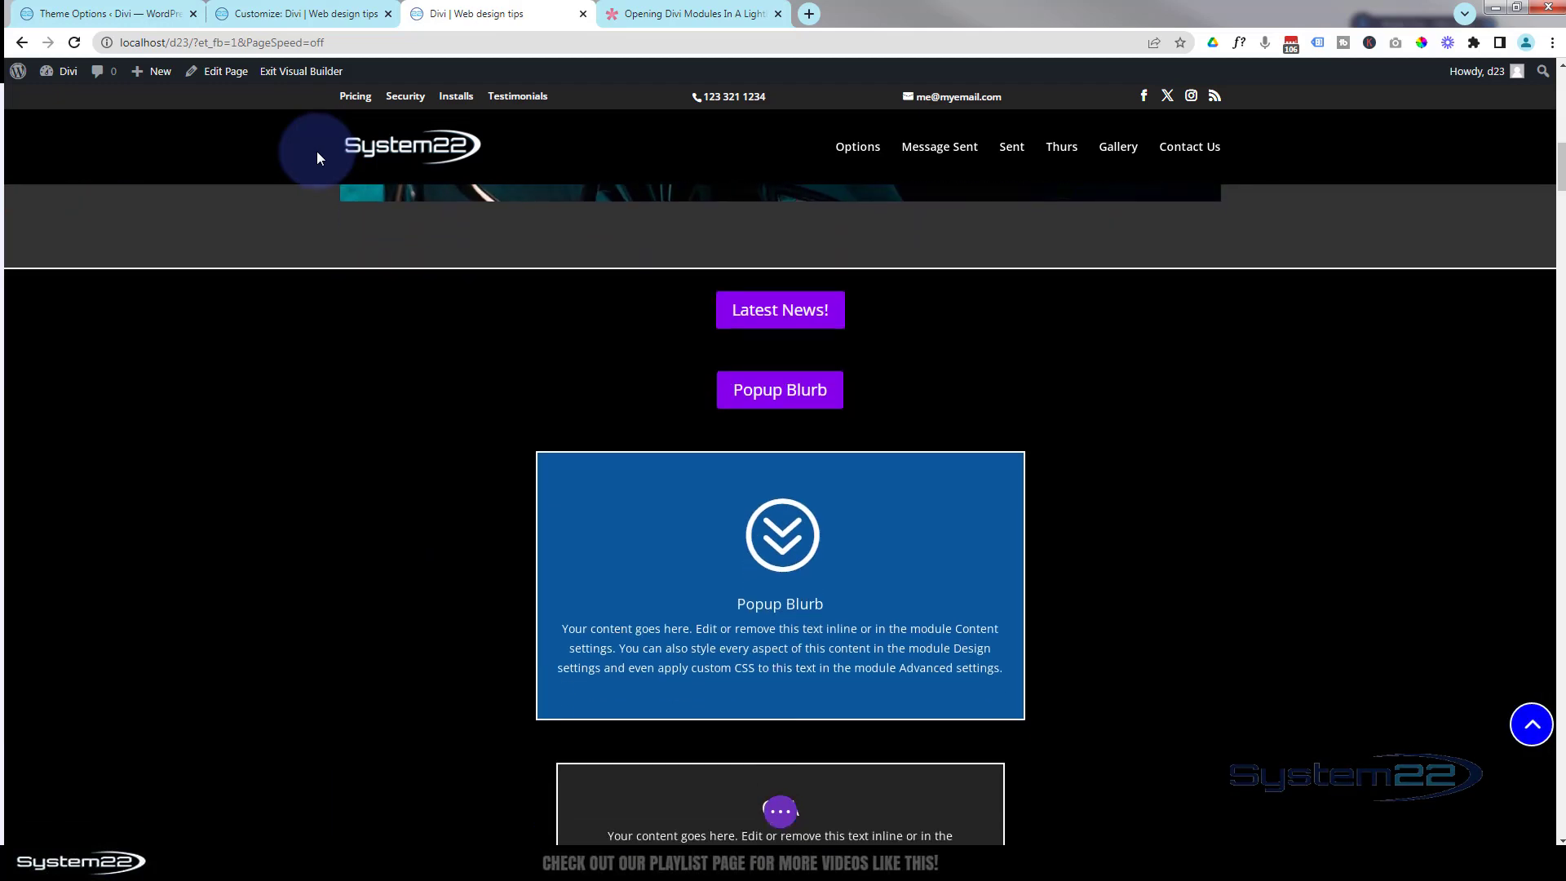
pyautogui.moveTo(811, 514)
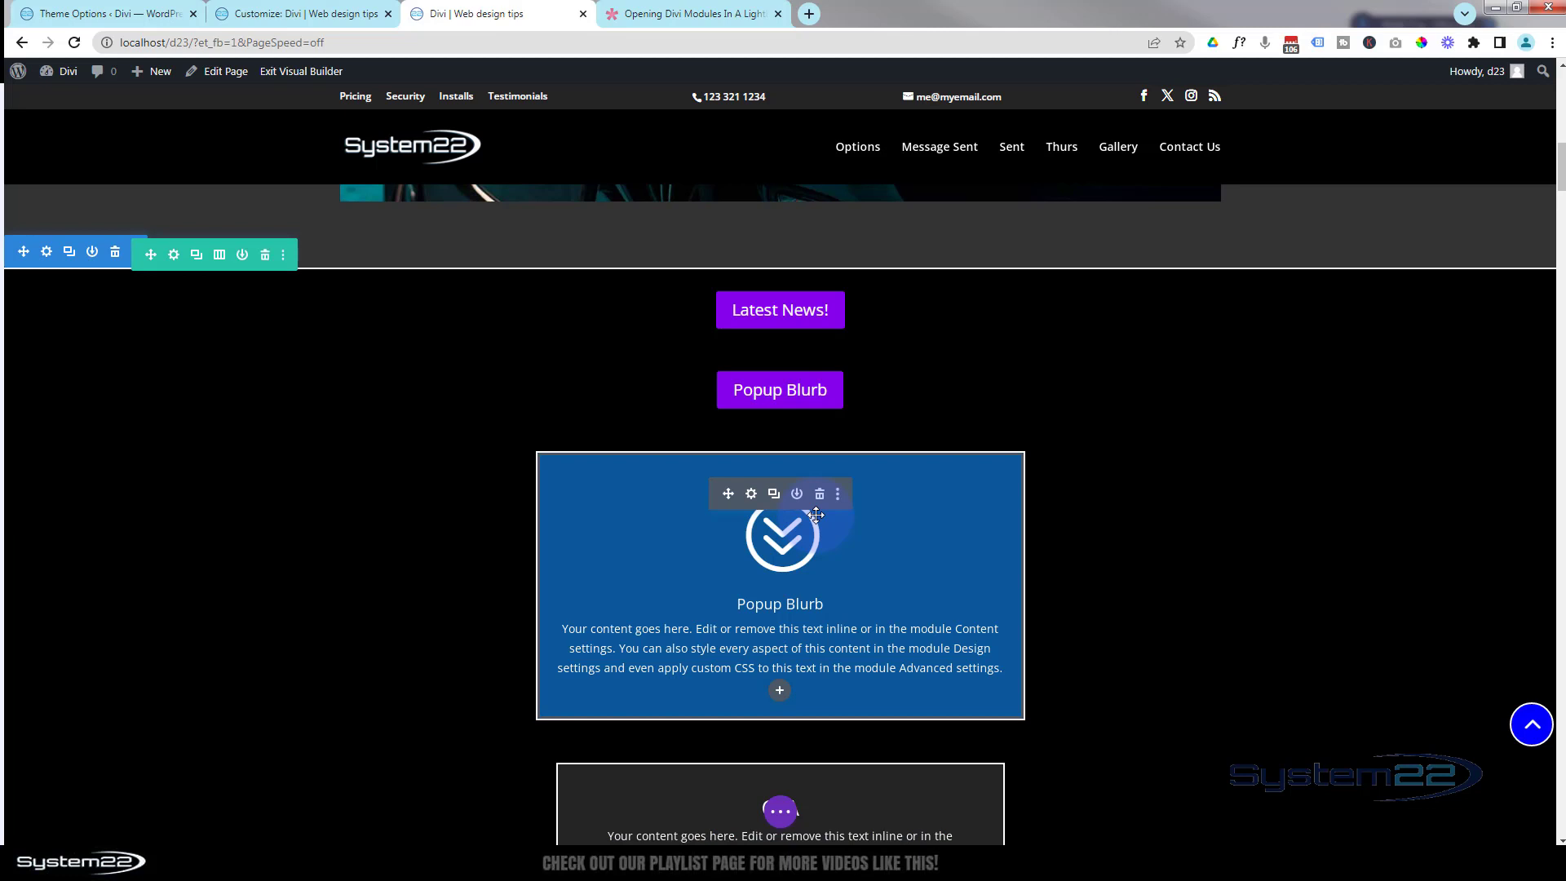
pyautogui.click(751, 495)
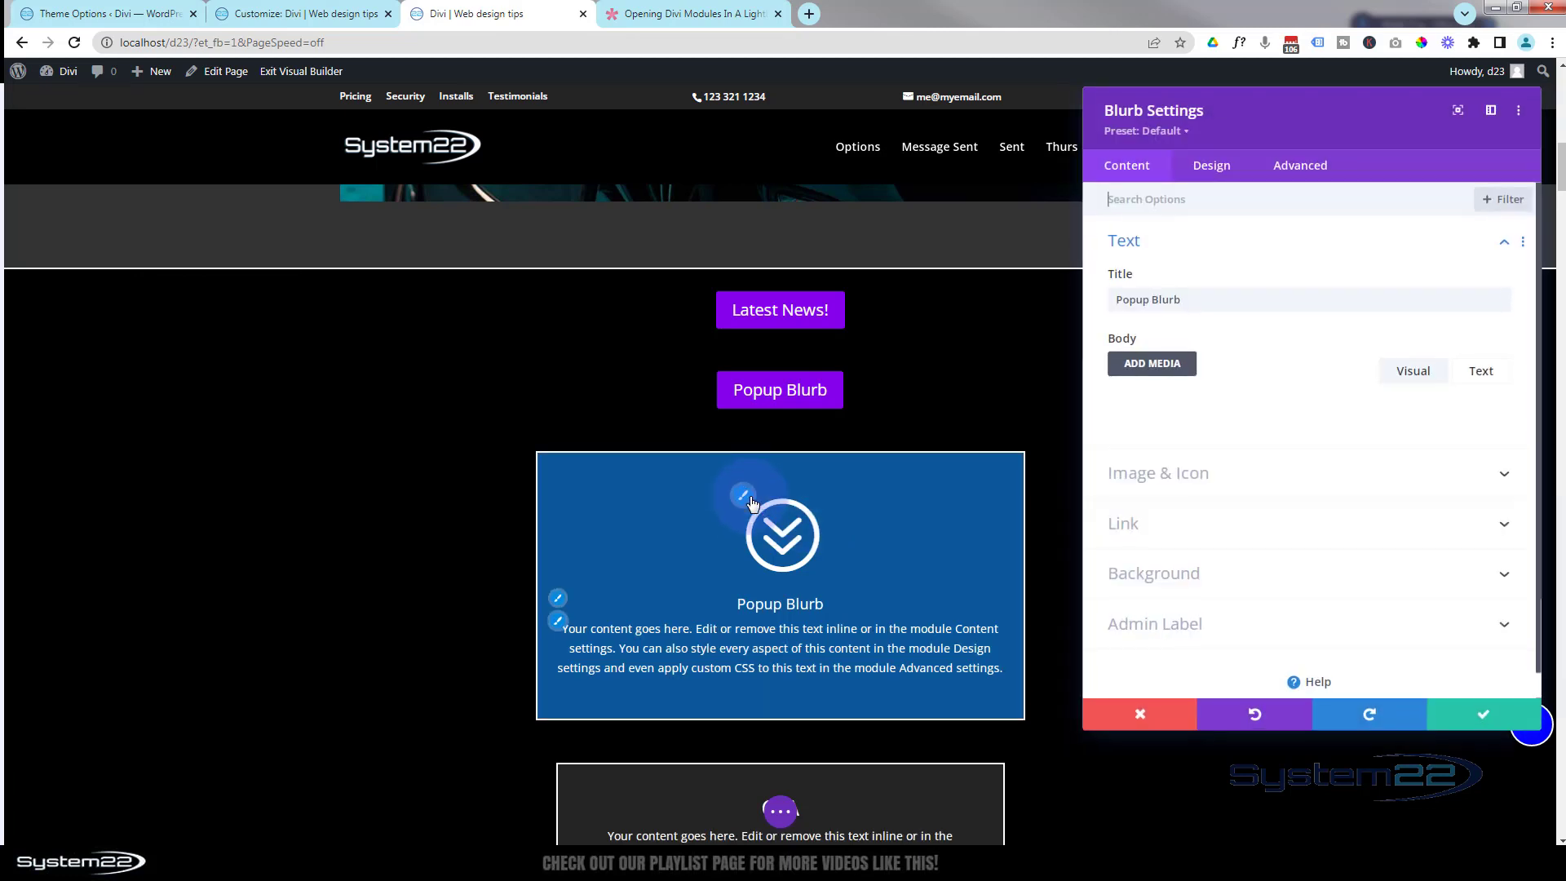
# Step: Append the class et-lb-close after et-lb-content-2 in the blurb's CSS Class and save the module settings
pyautogui.click(1315, 171)
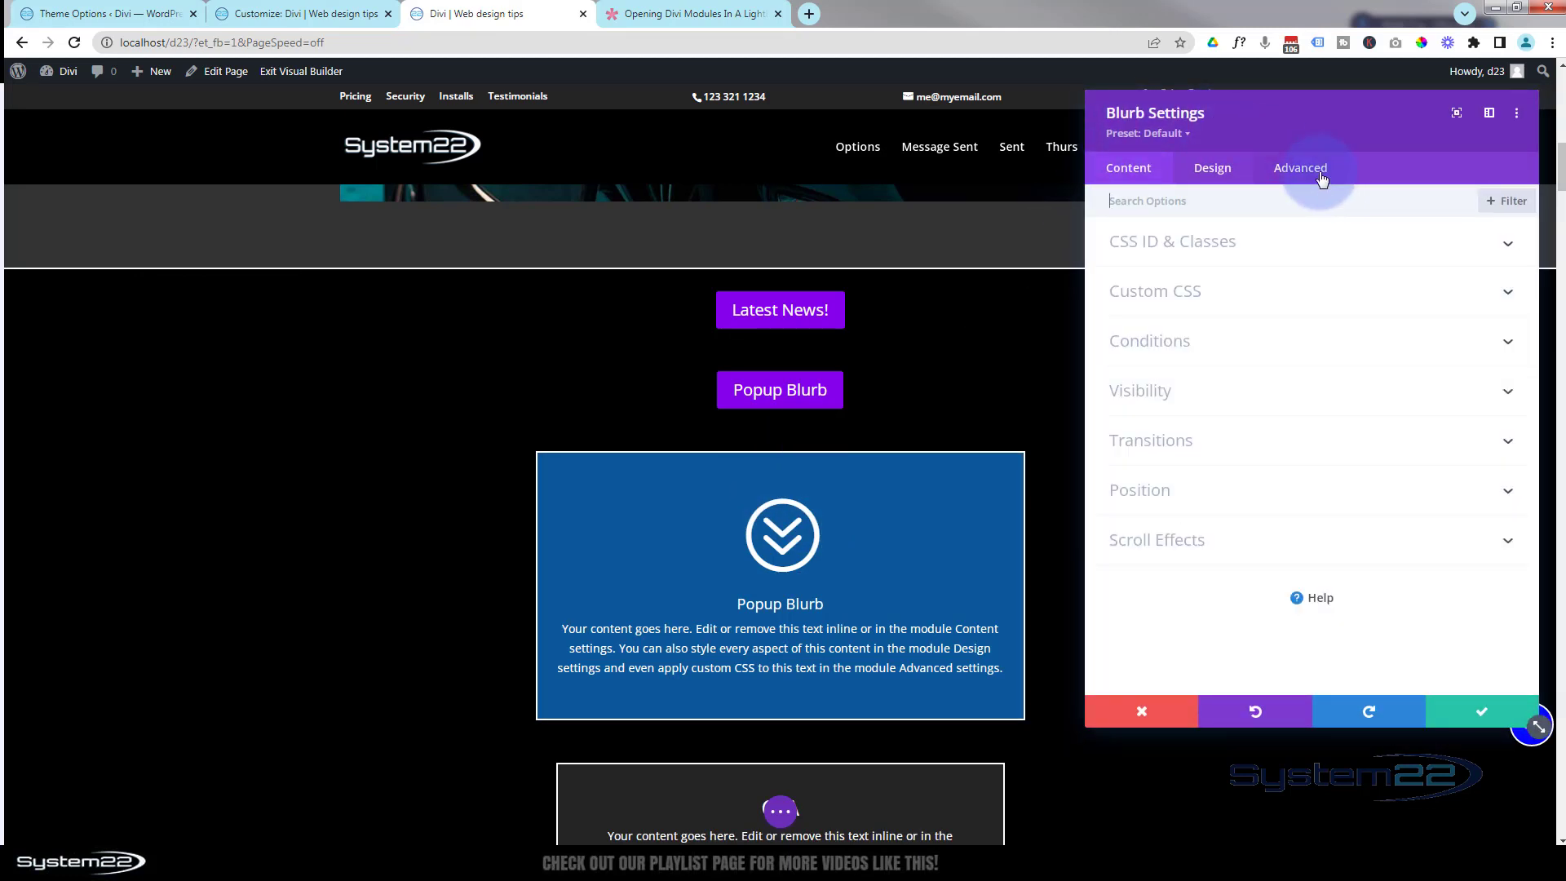
pyautogui.click(1314, 242)
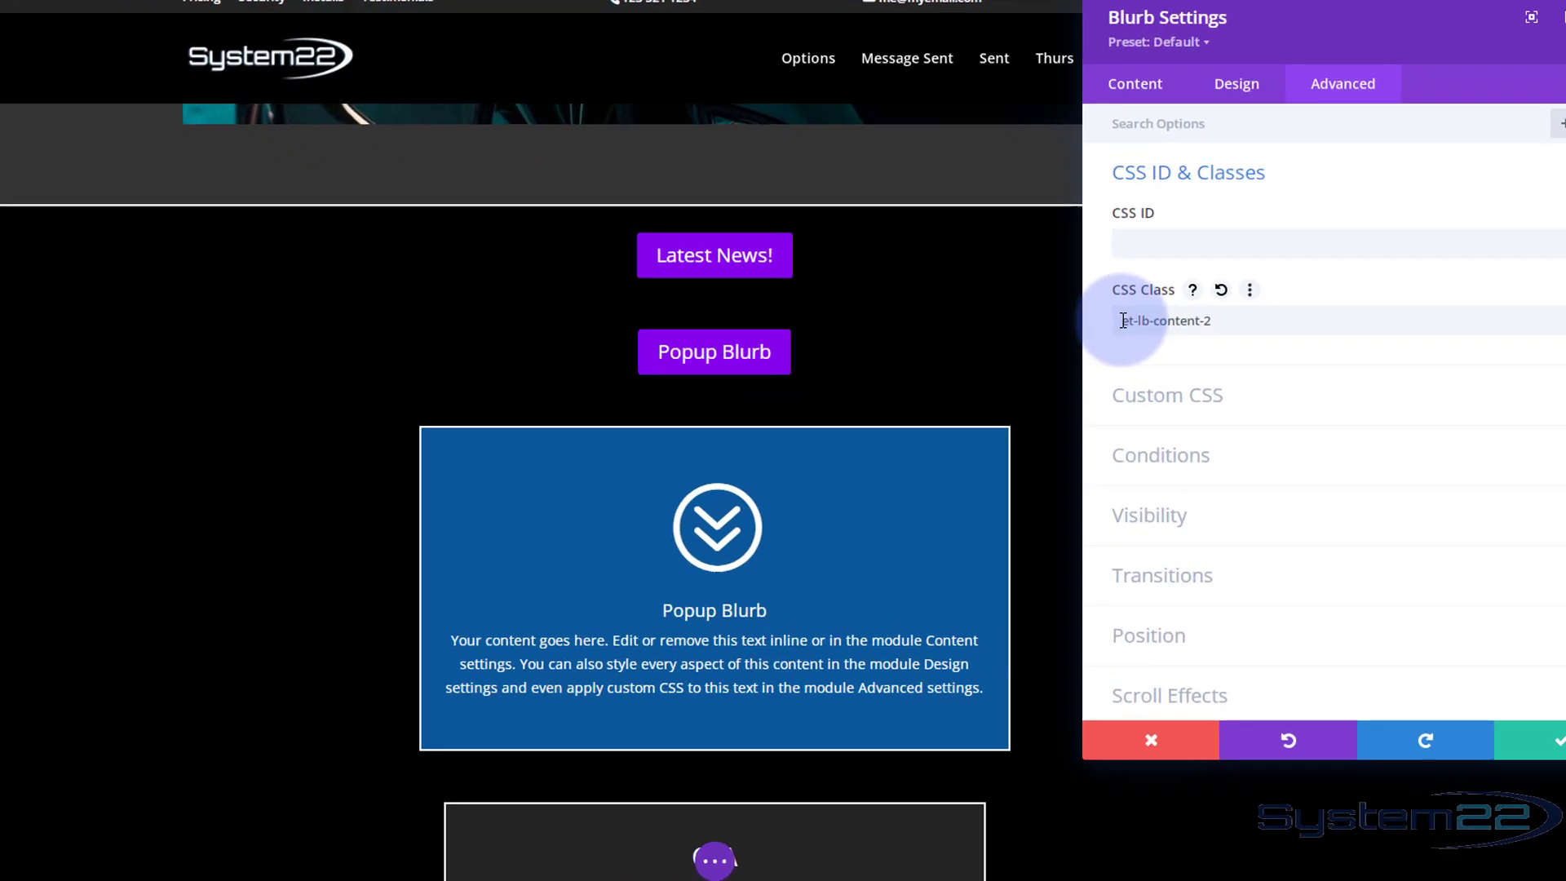
pyautogui.moveTo(1116, 364); pyautogui.dragTo(1201, 363)
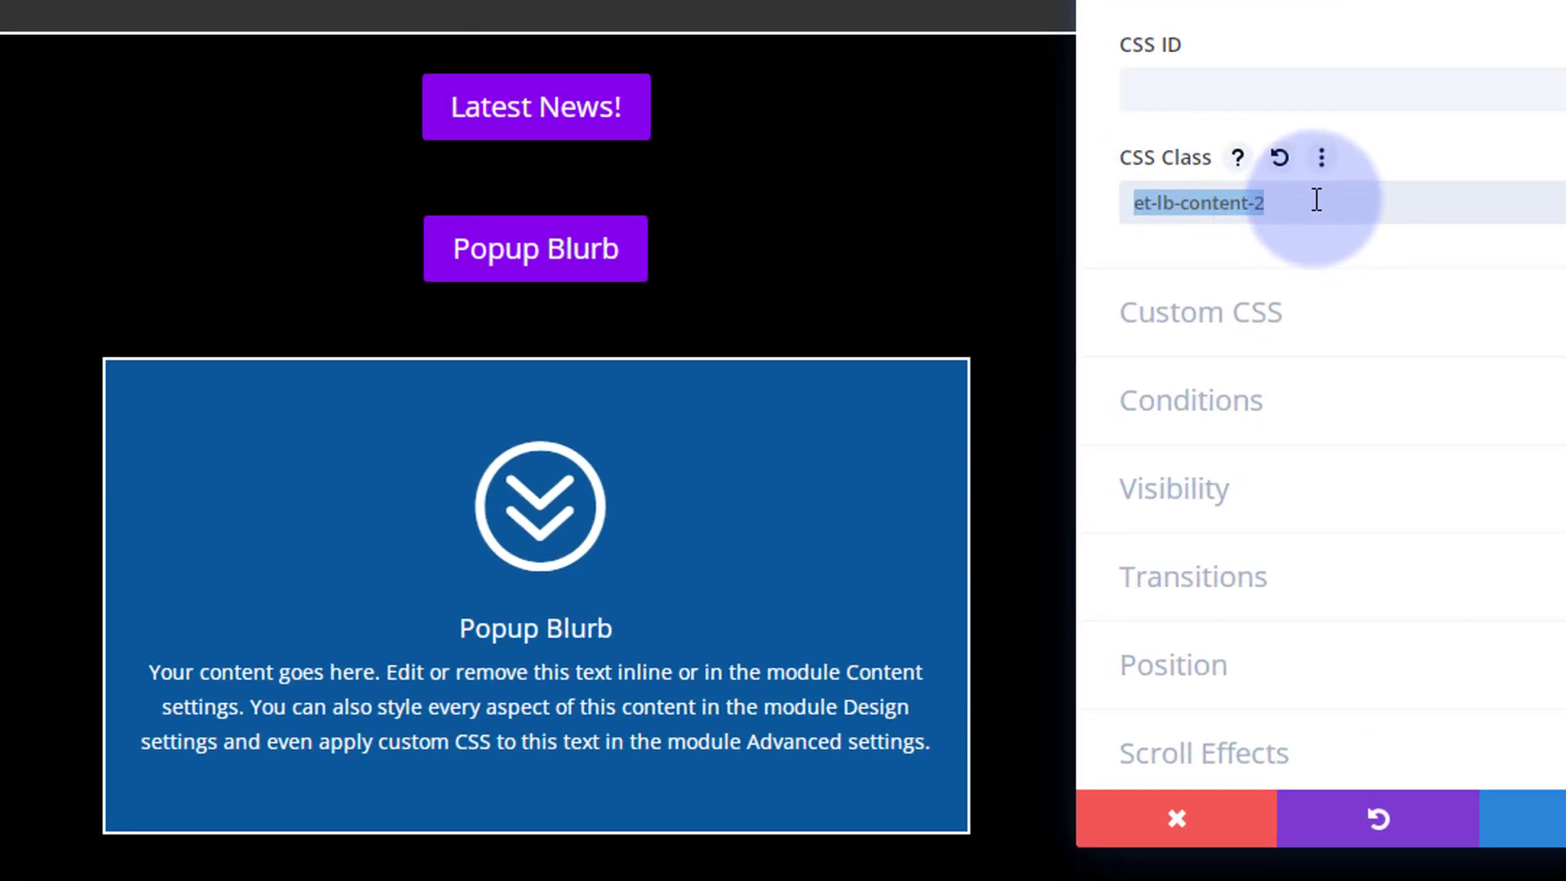
pyautogui.click(1317, 200)
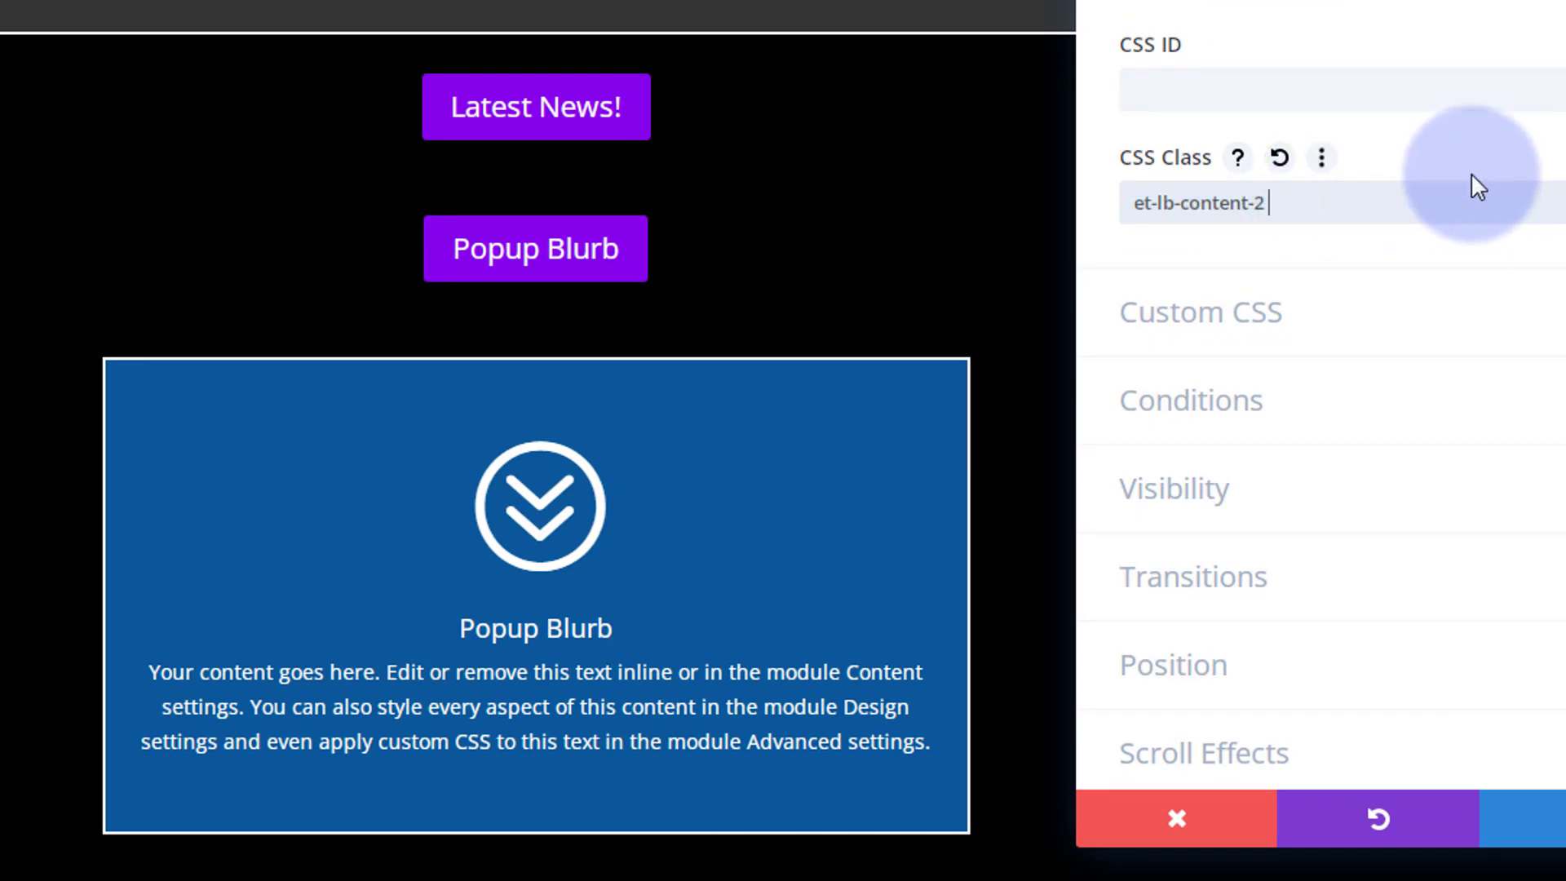
pyautogui.write('et-lb-close')
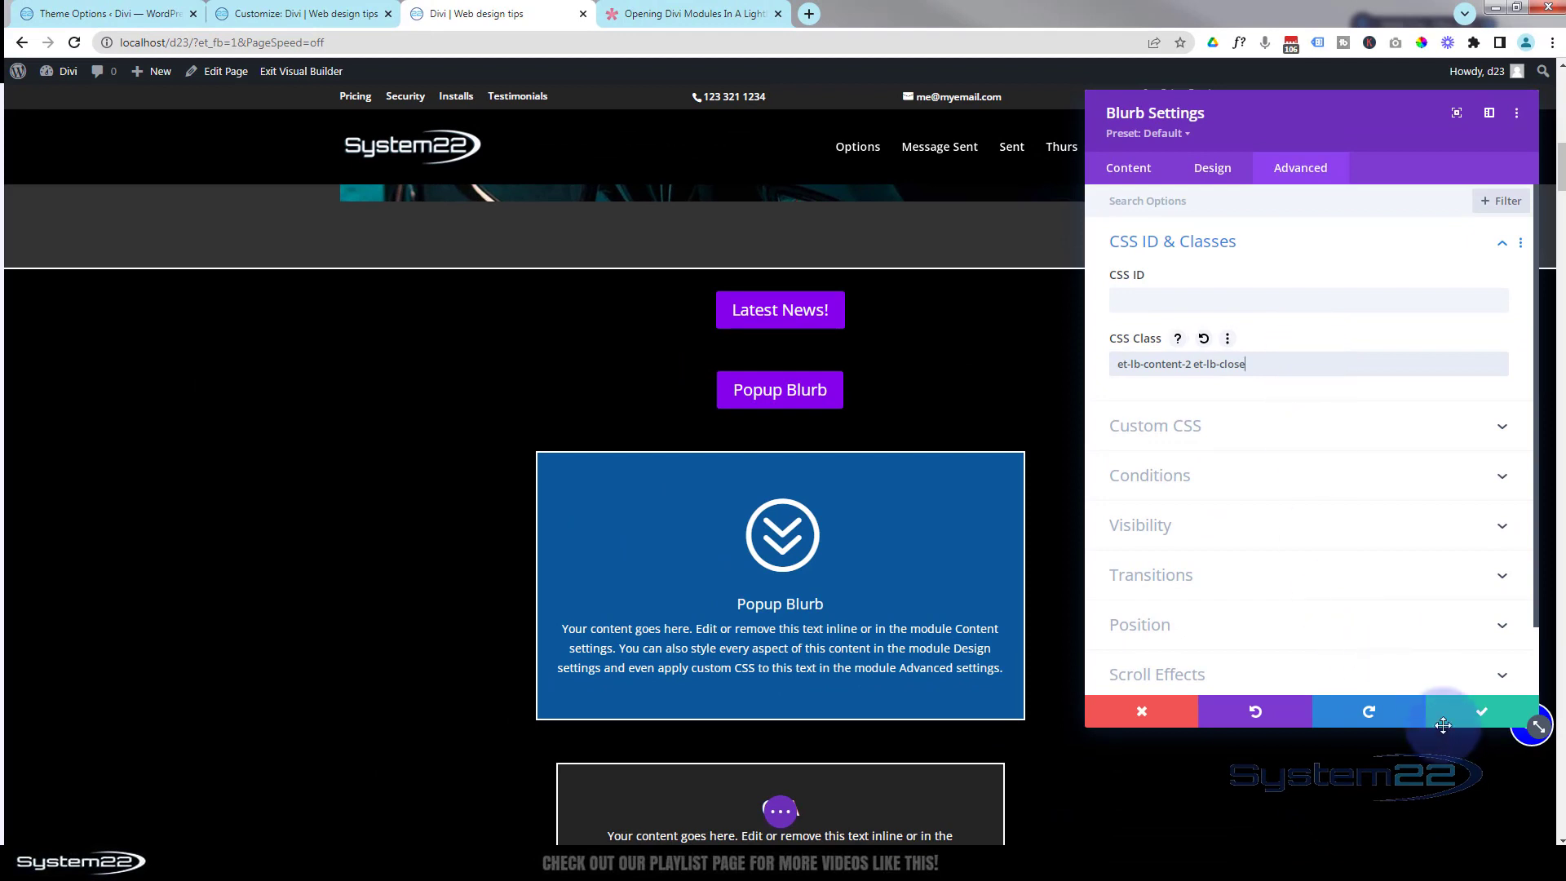
pyautogui.click(1497, 716)
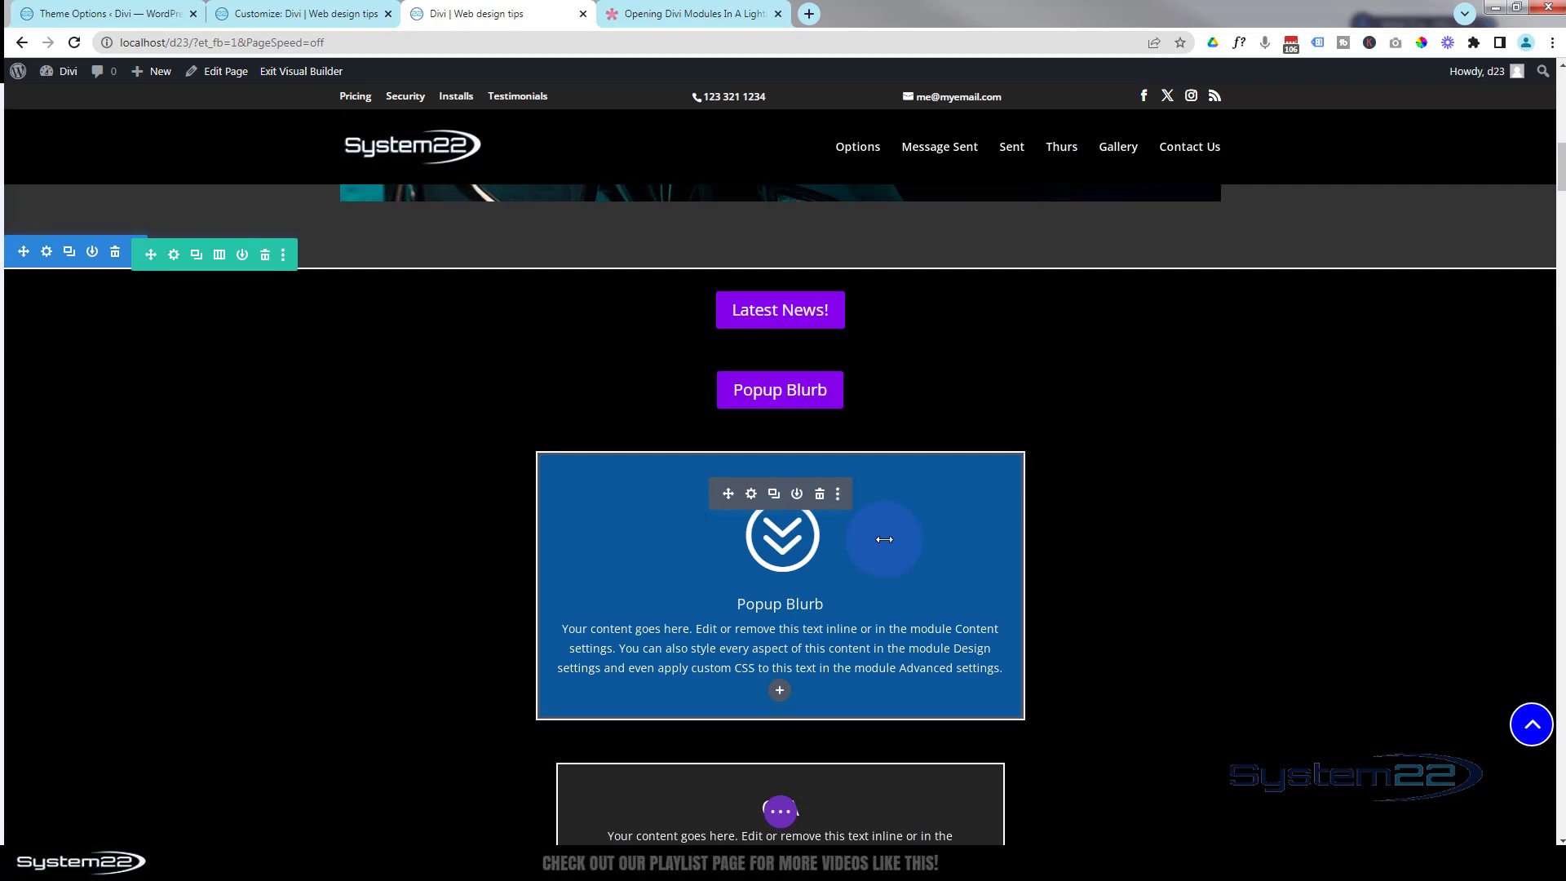
# Step: Save the page and exit the Visual Builder
pyautogui.click(779, 814)
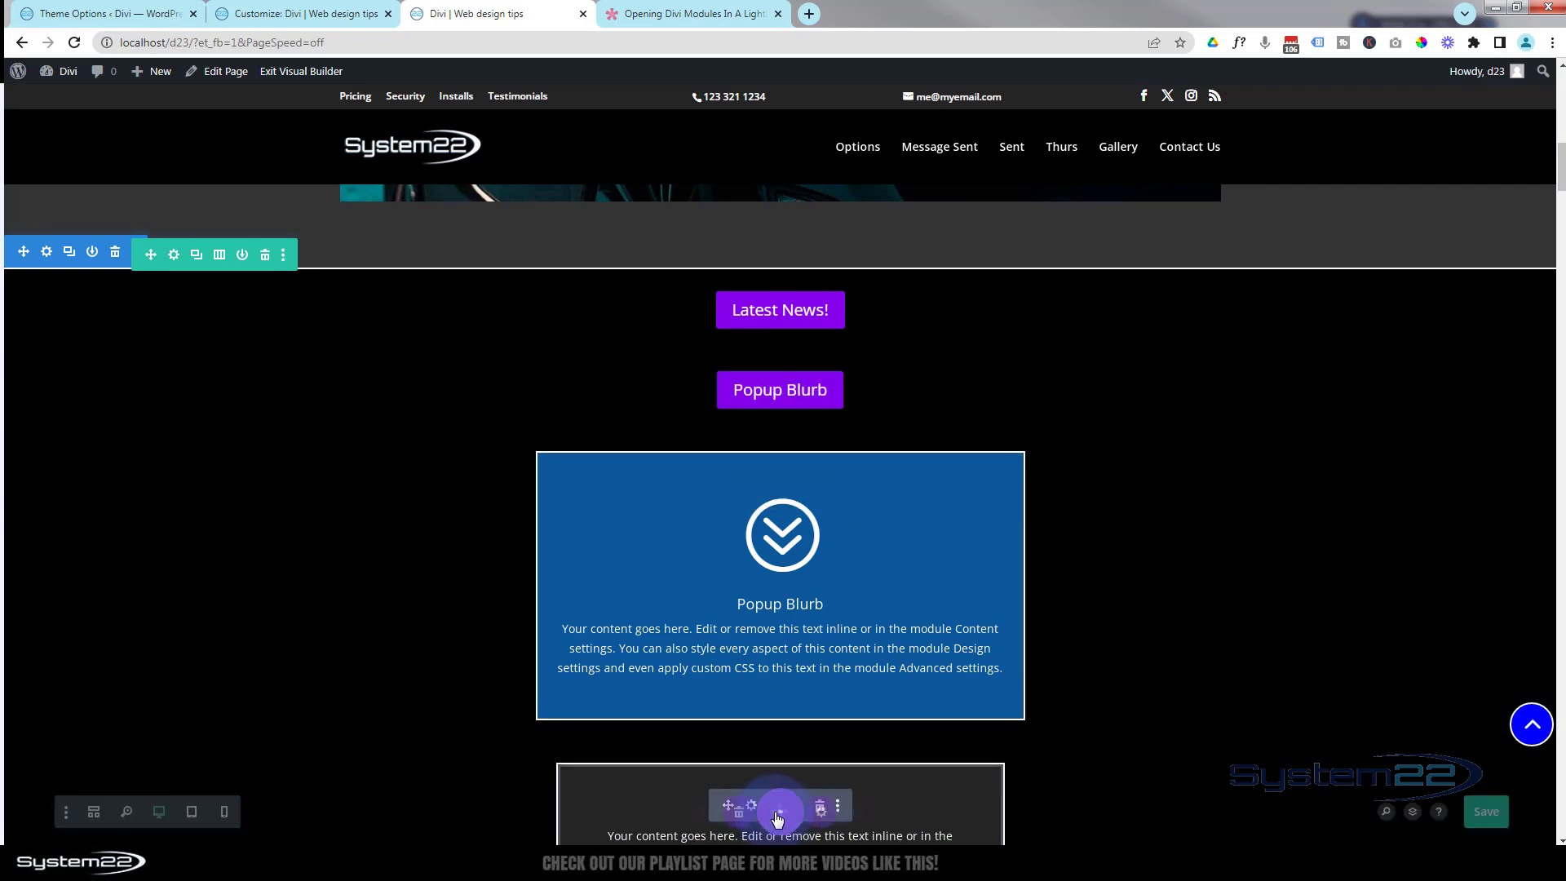
pyautogui.click(1507, 812)
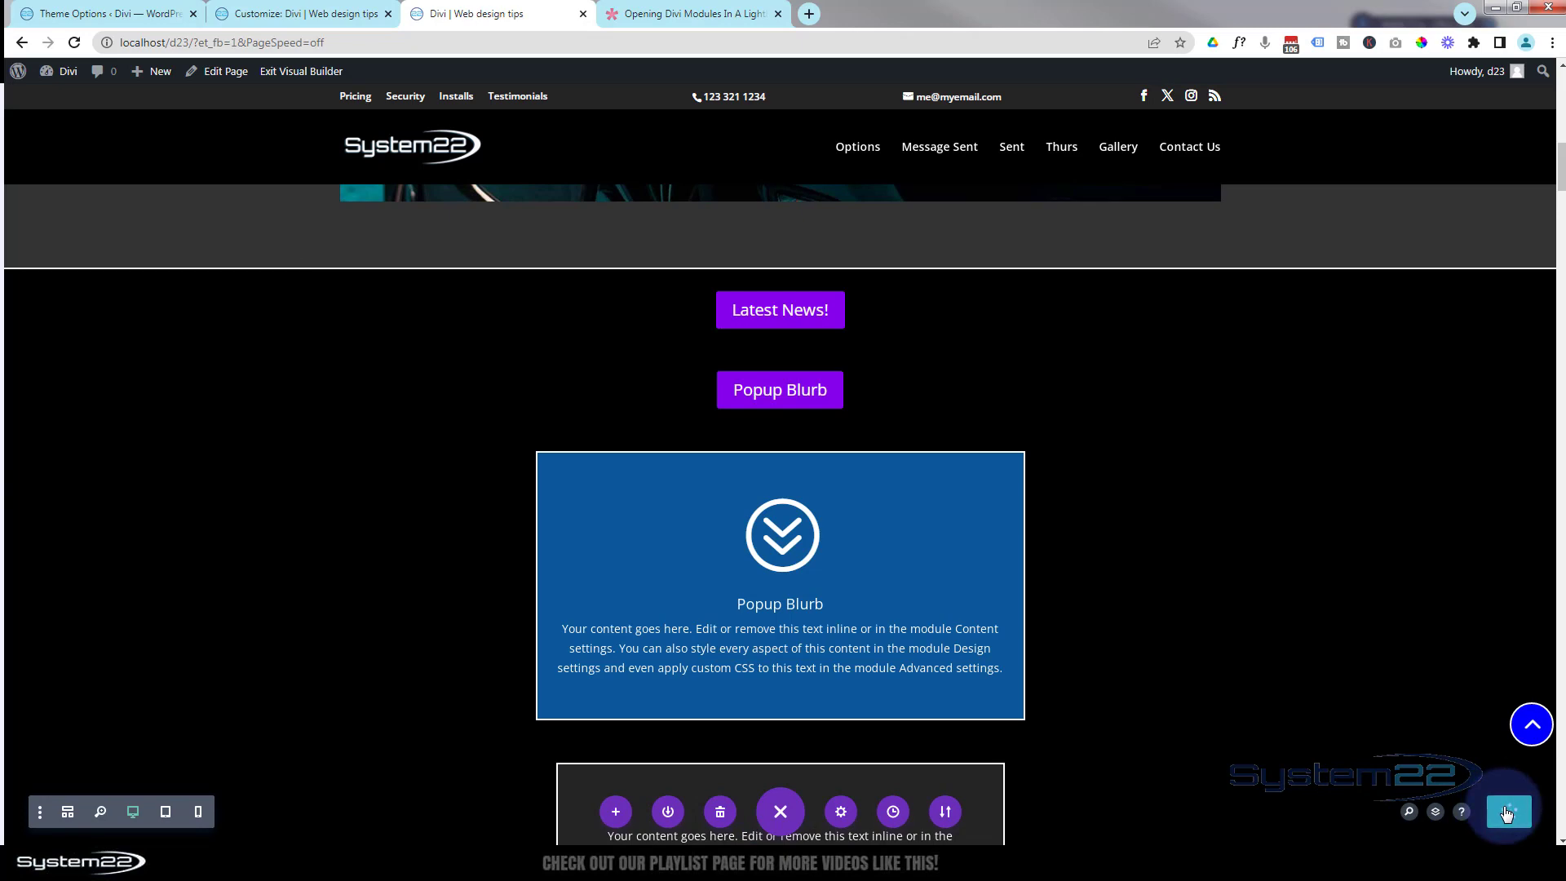
pyautogui.click(315, 72)
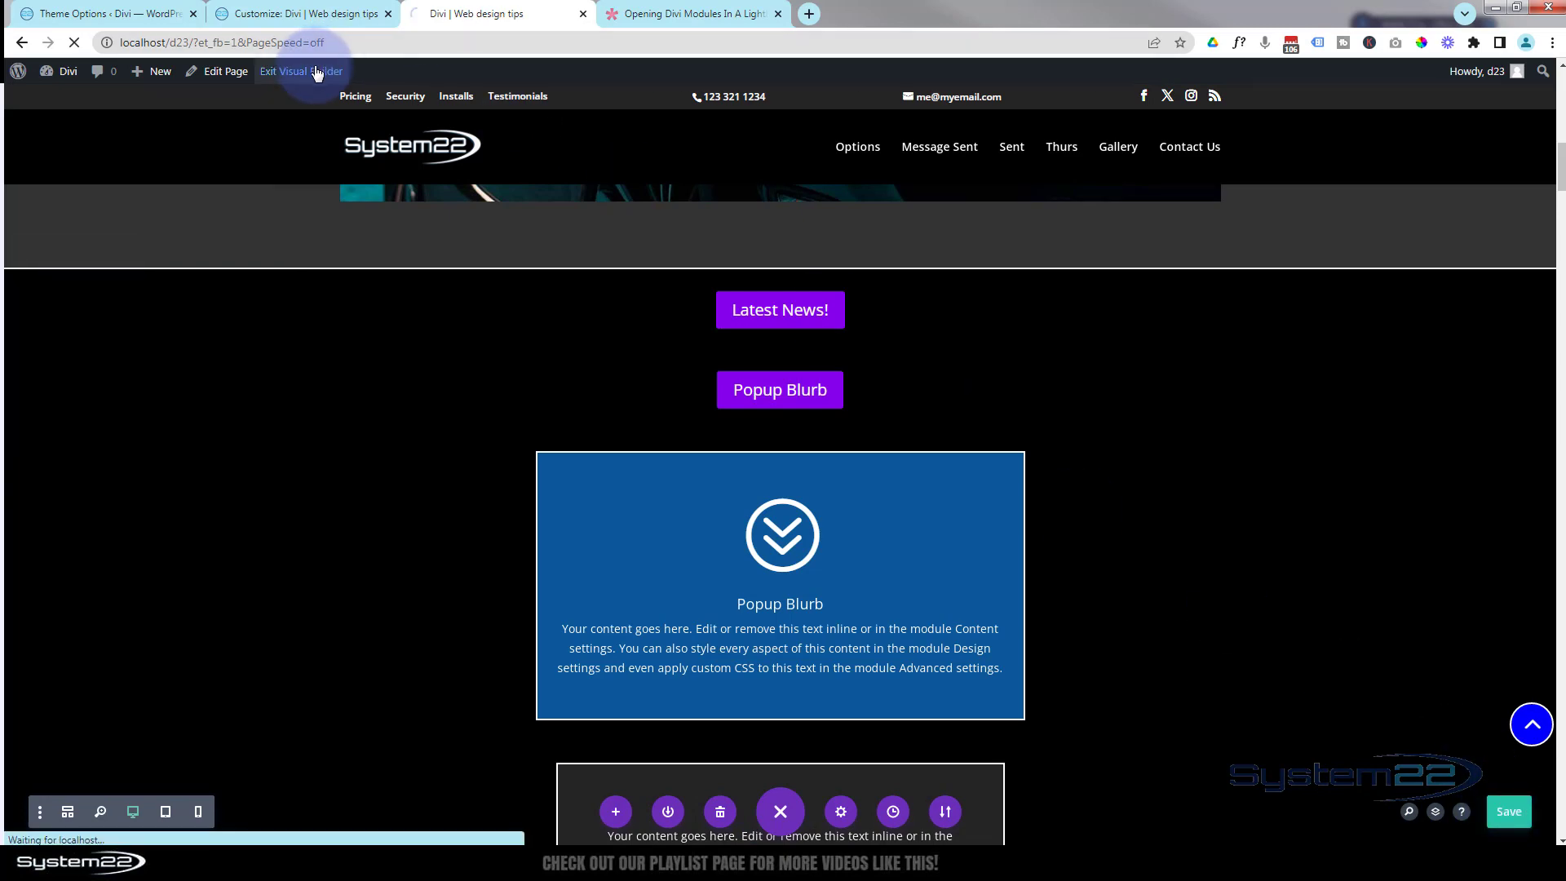
# Step: On the live page, open the blurb popup with the Popup Blurb button and test closing it through the blurb itself
pyautogui.scroll(-2, 489, 226)
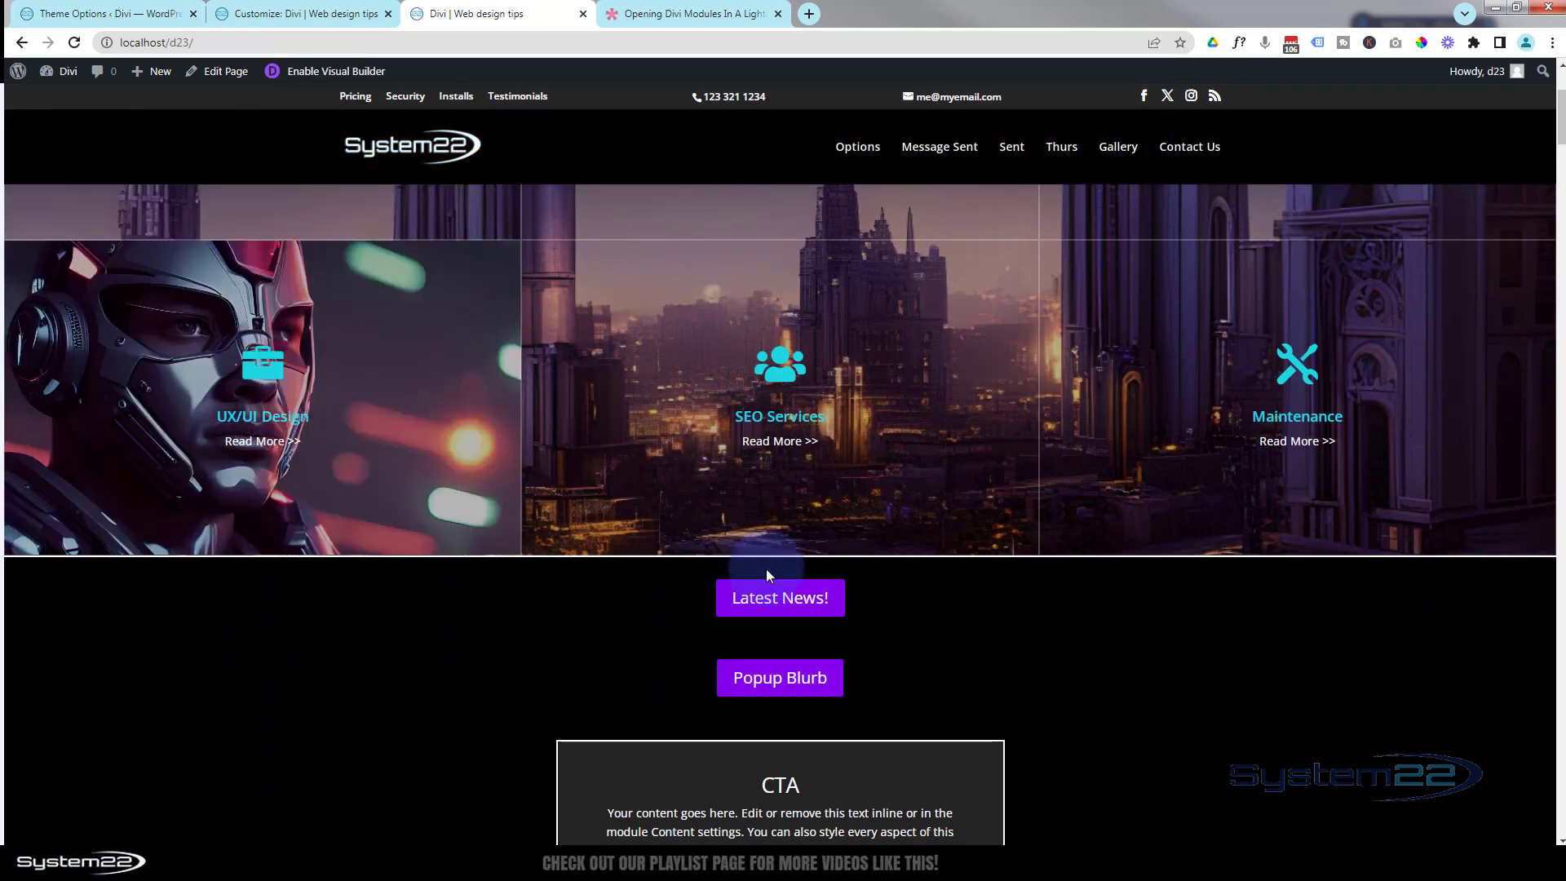
pyautogui.click(789, 687)
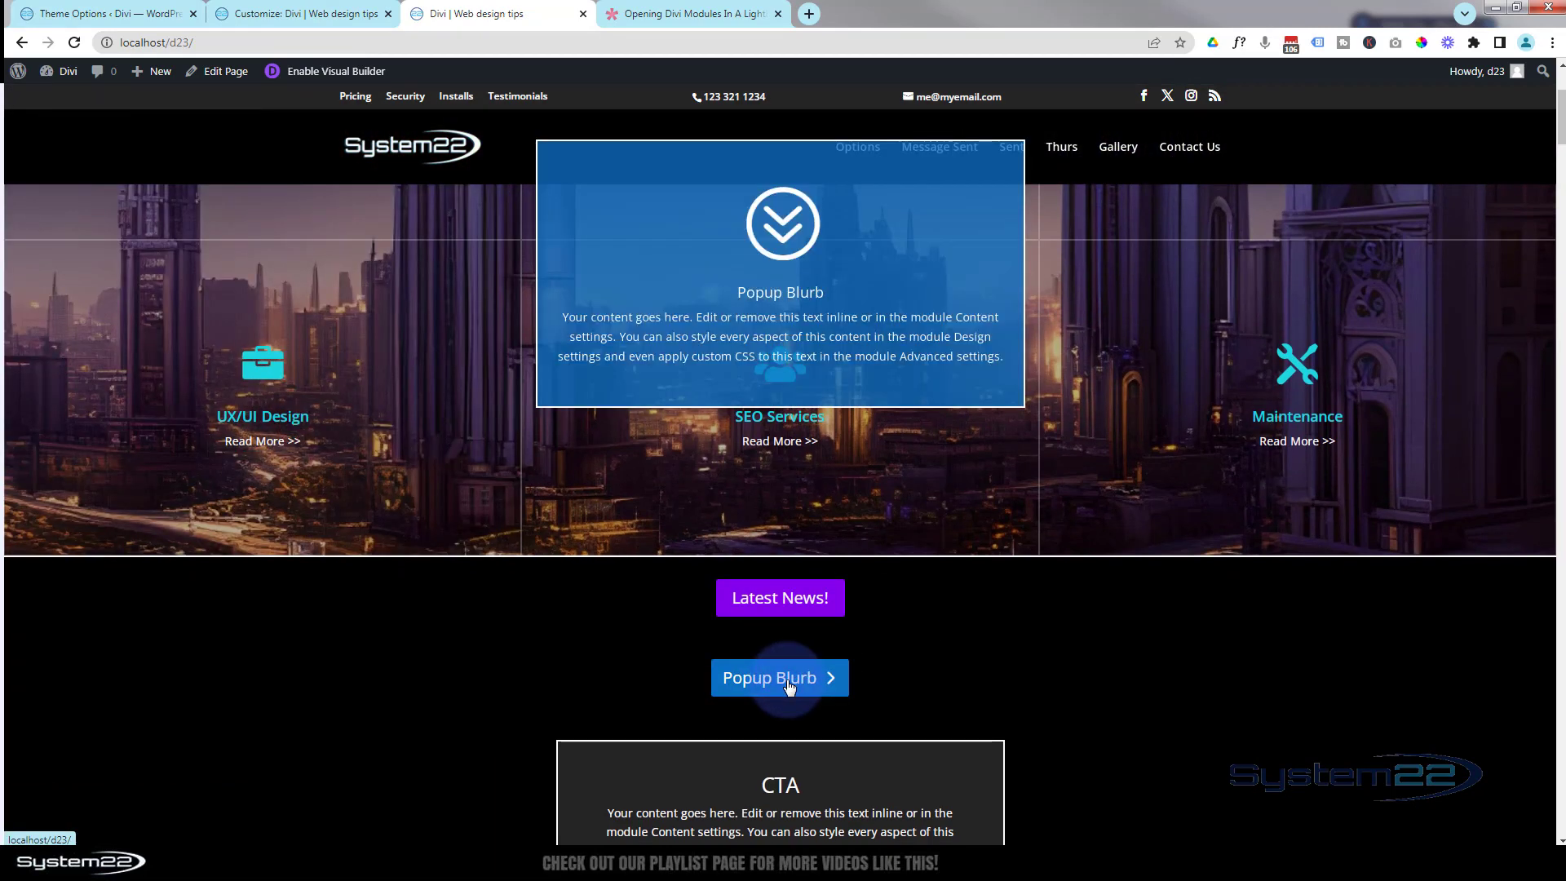
pyautogui.click(880, 257)
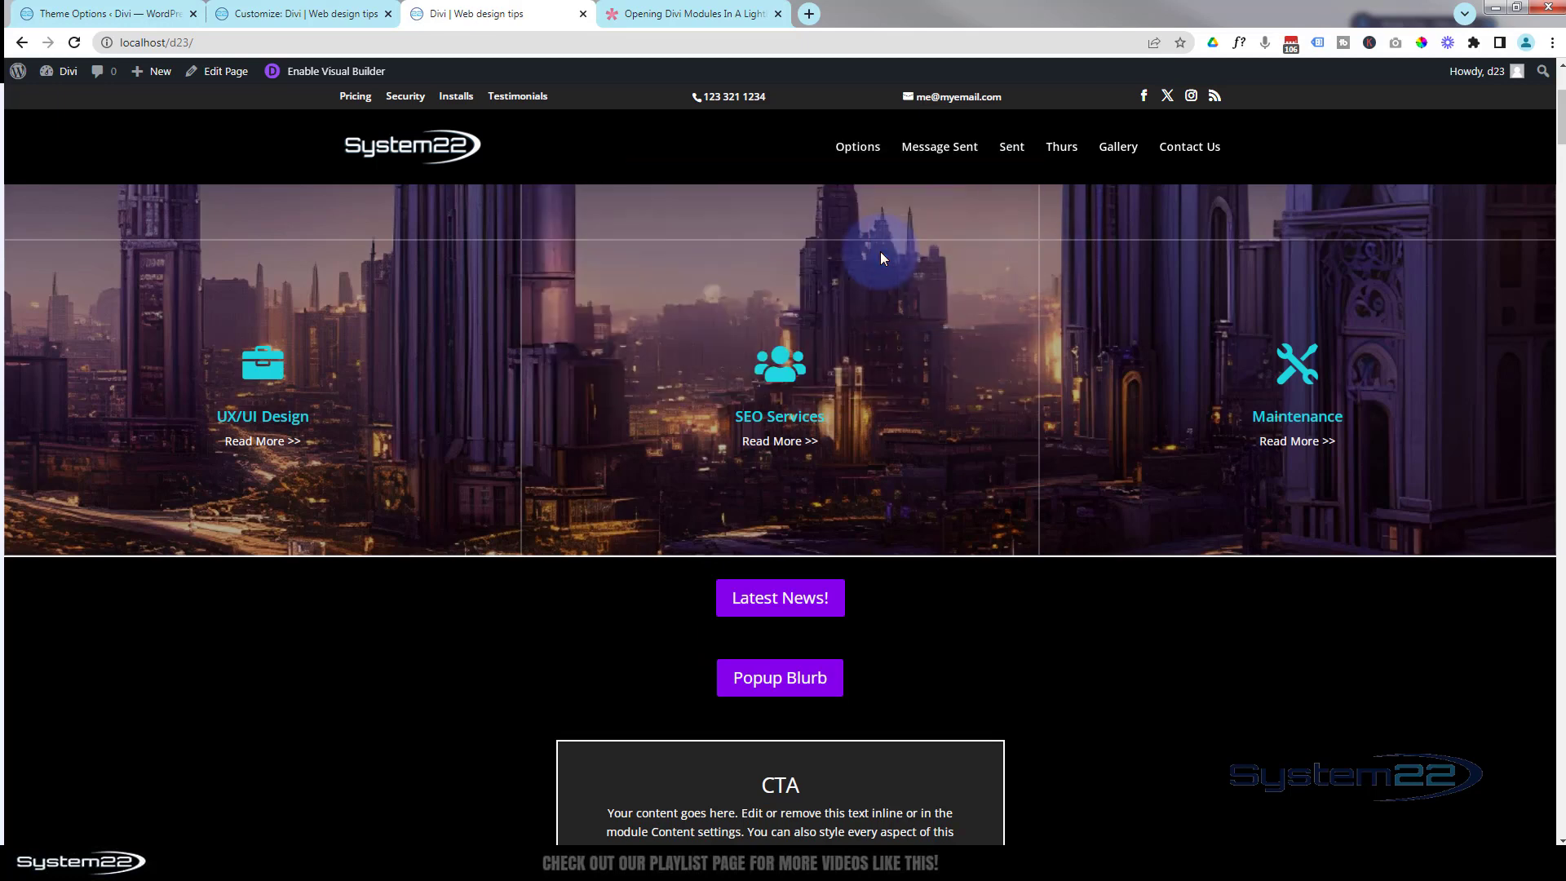
# Step: Open the blurb popup with the Popup Blurb button and close it through the blurb, repeating the test
pyautogui.click(820, 678)
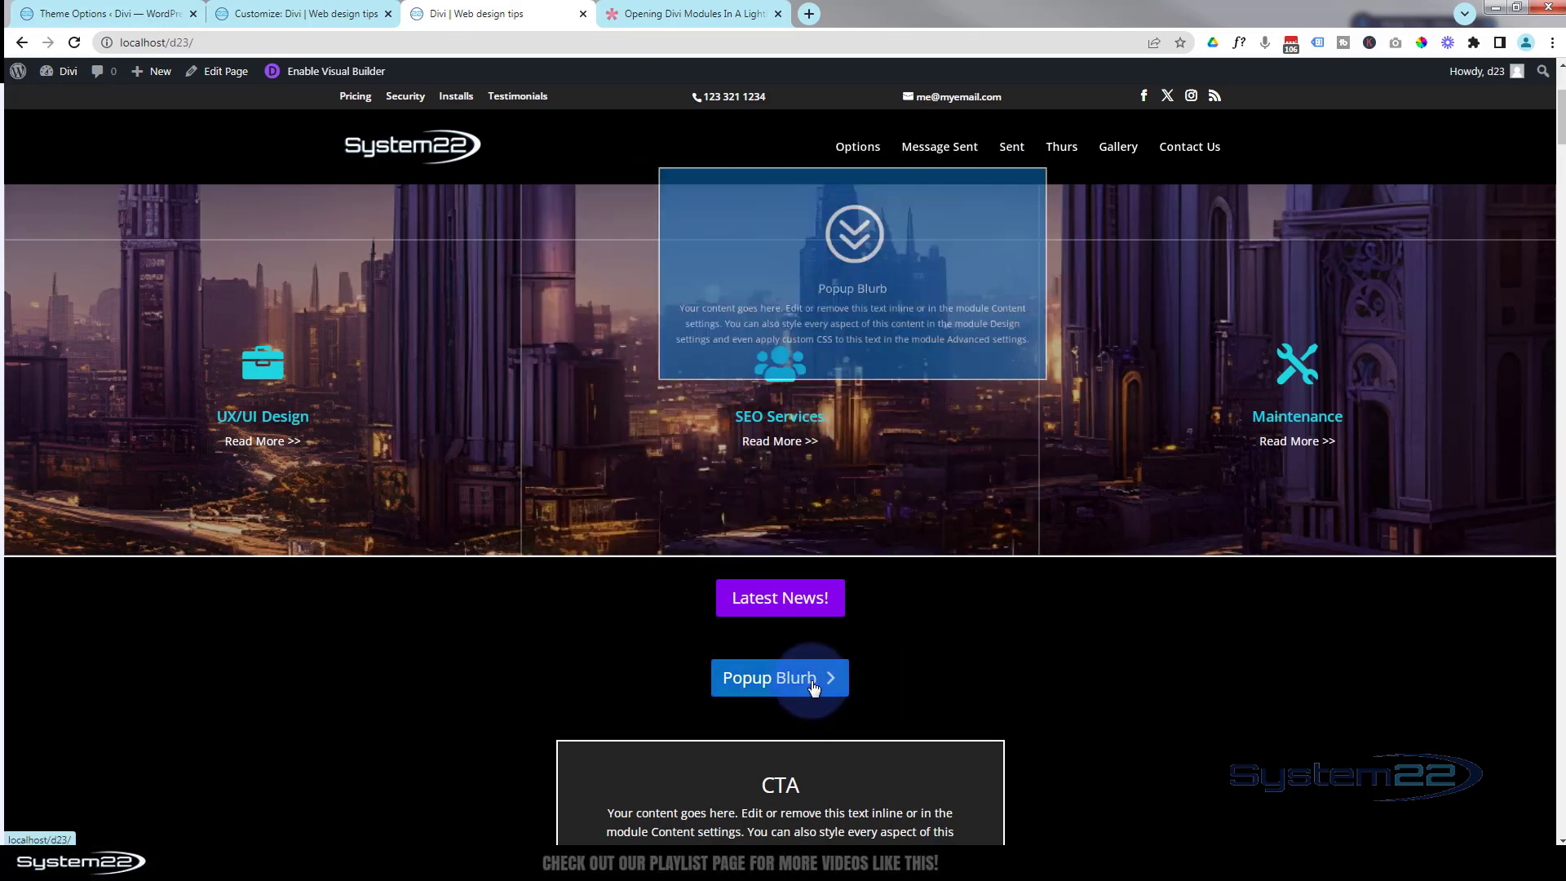
pyautogui.click(893, 246)
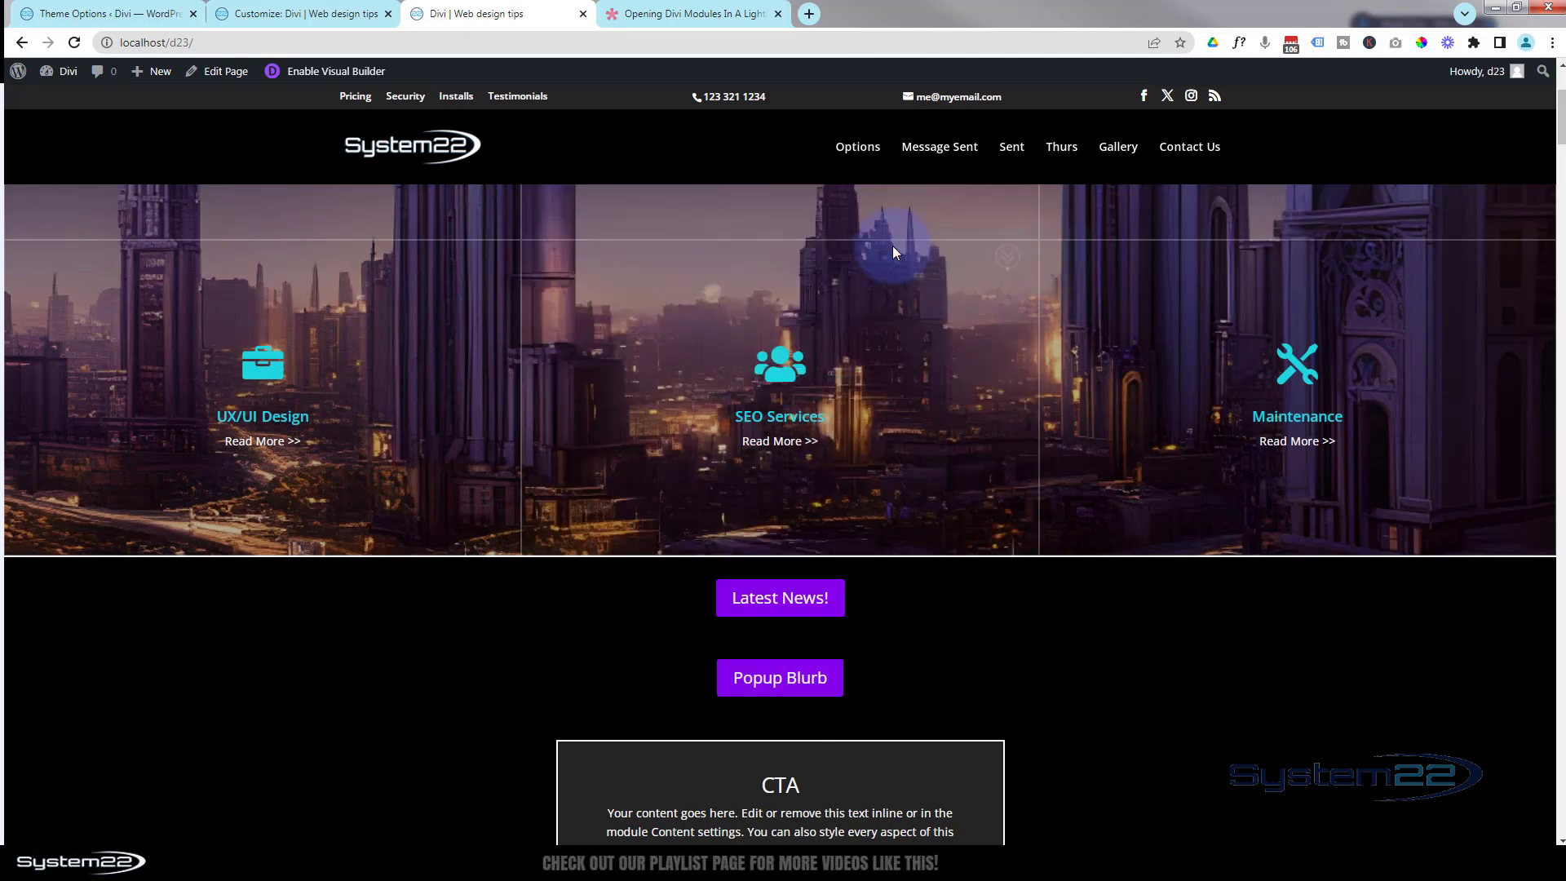
pyautogui.click(796, 693)
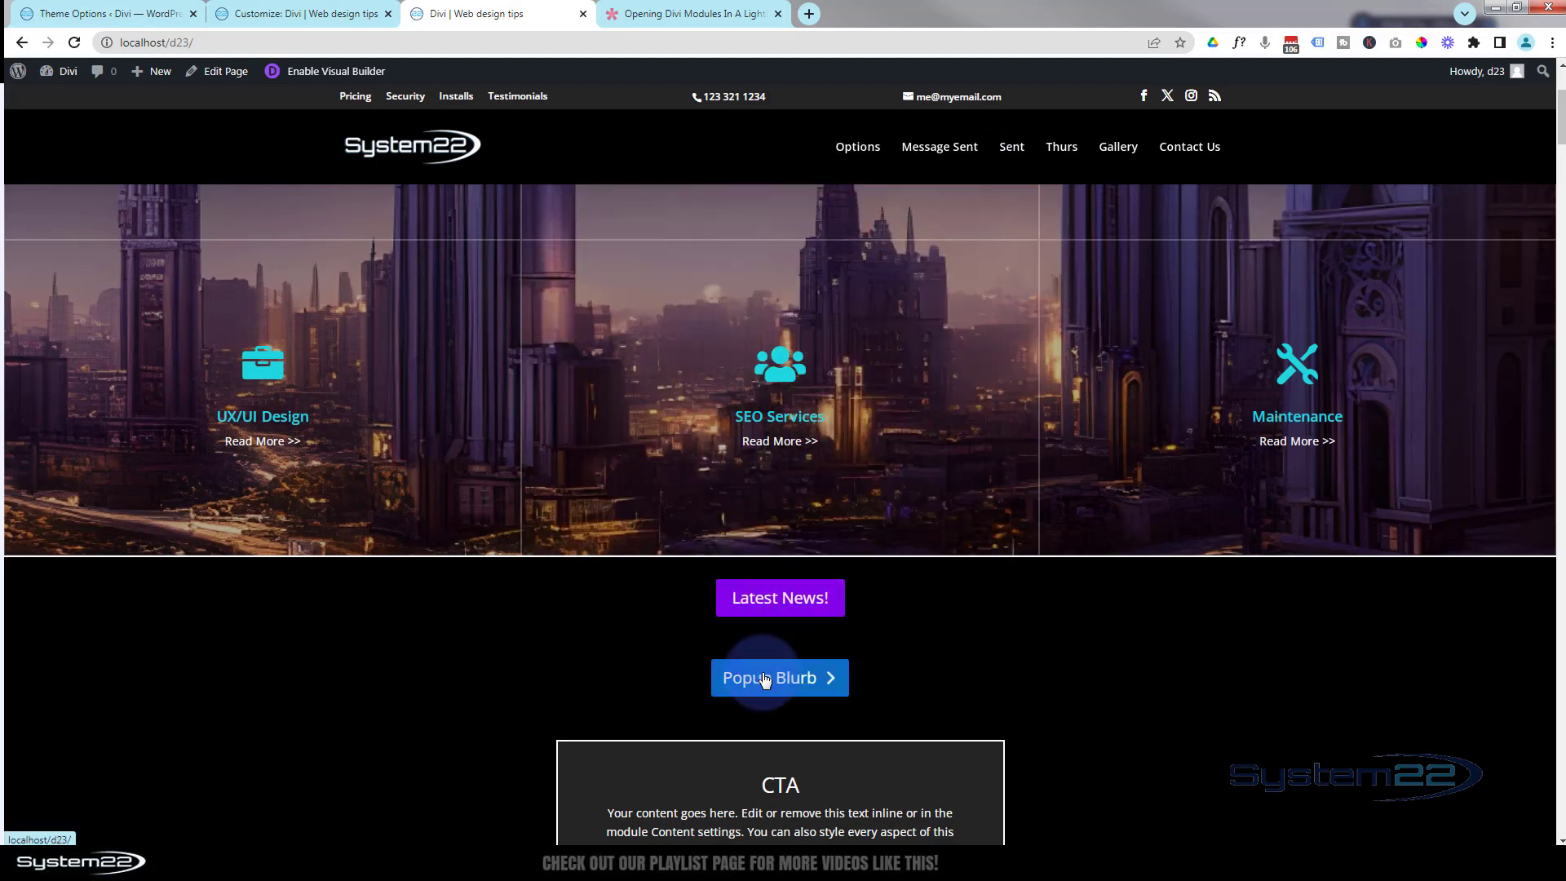
pyautogui.click(760, 674)
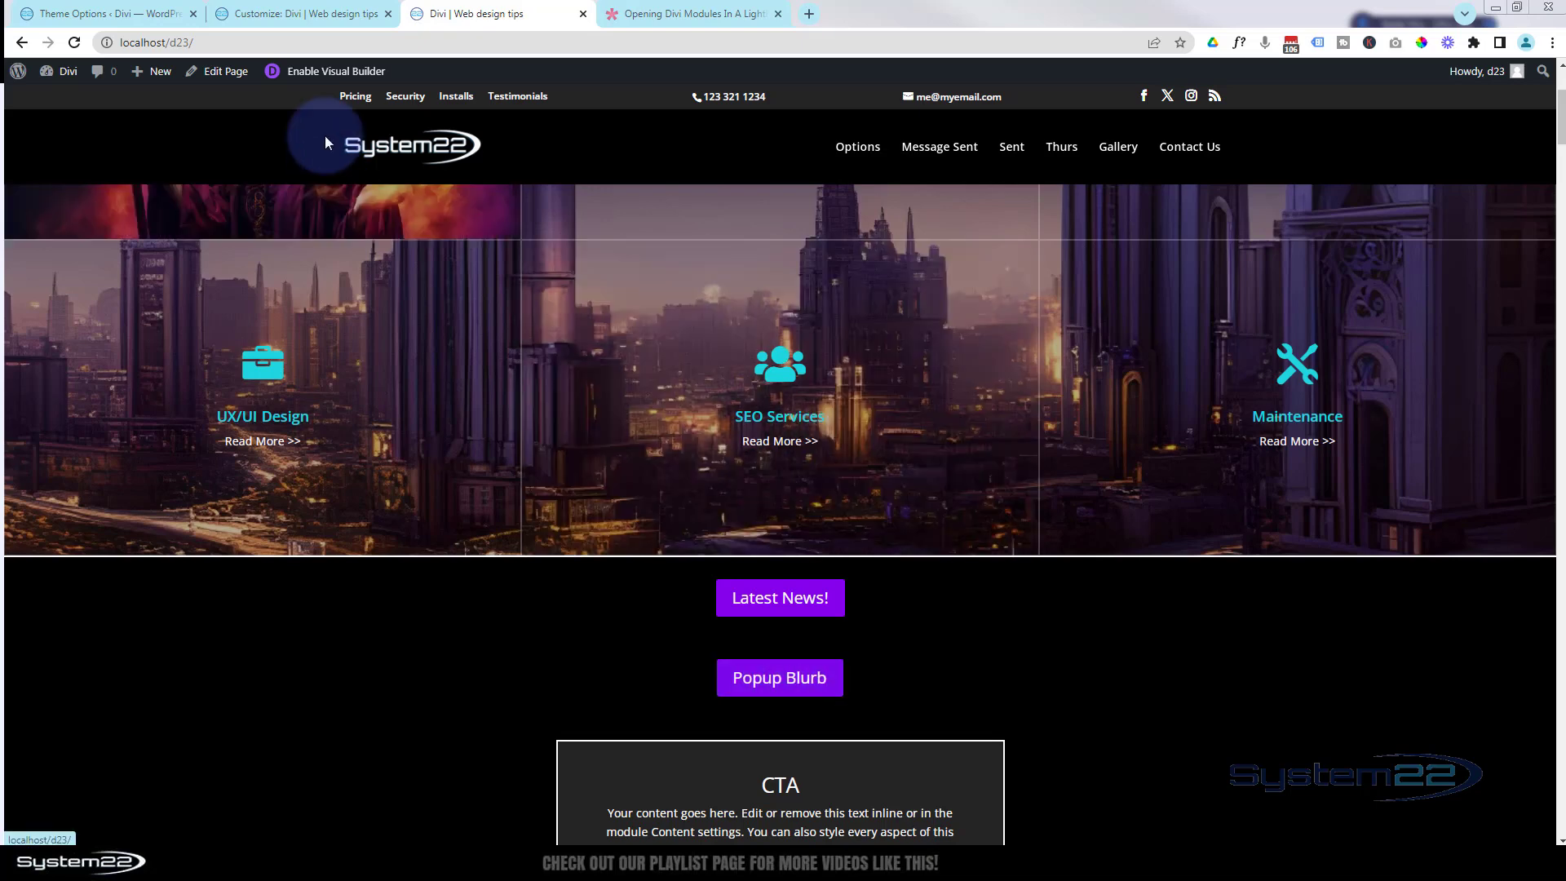
# Step: Enable the Visual Builder for the page and open the settings of the blue Popup Blurb module
pyautogui.click(314, 71)
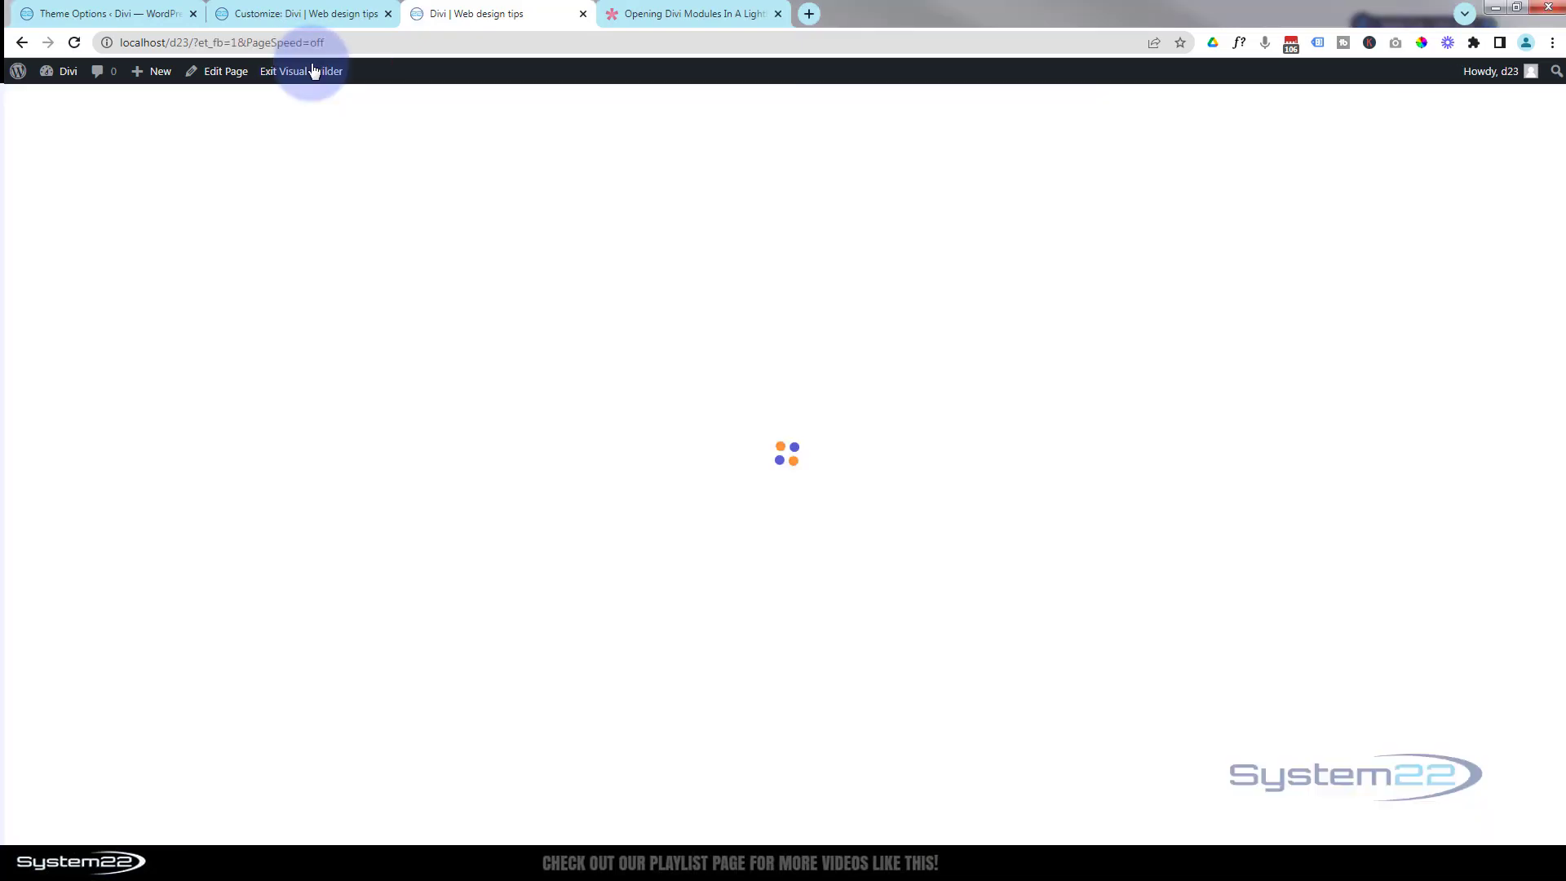
pyautogui.scroll(-10, 636, 401)
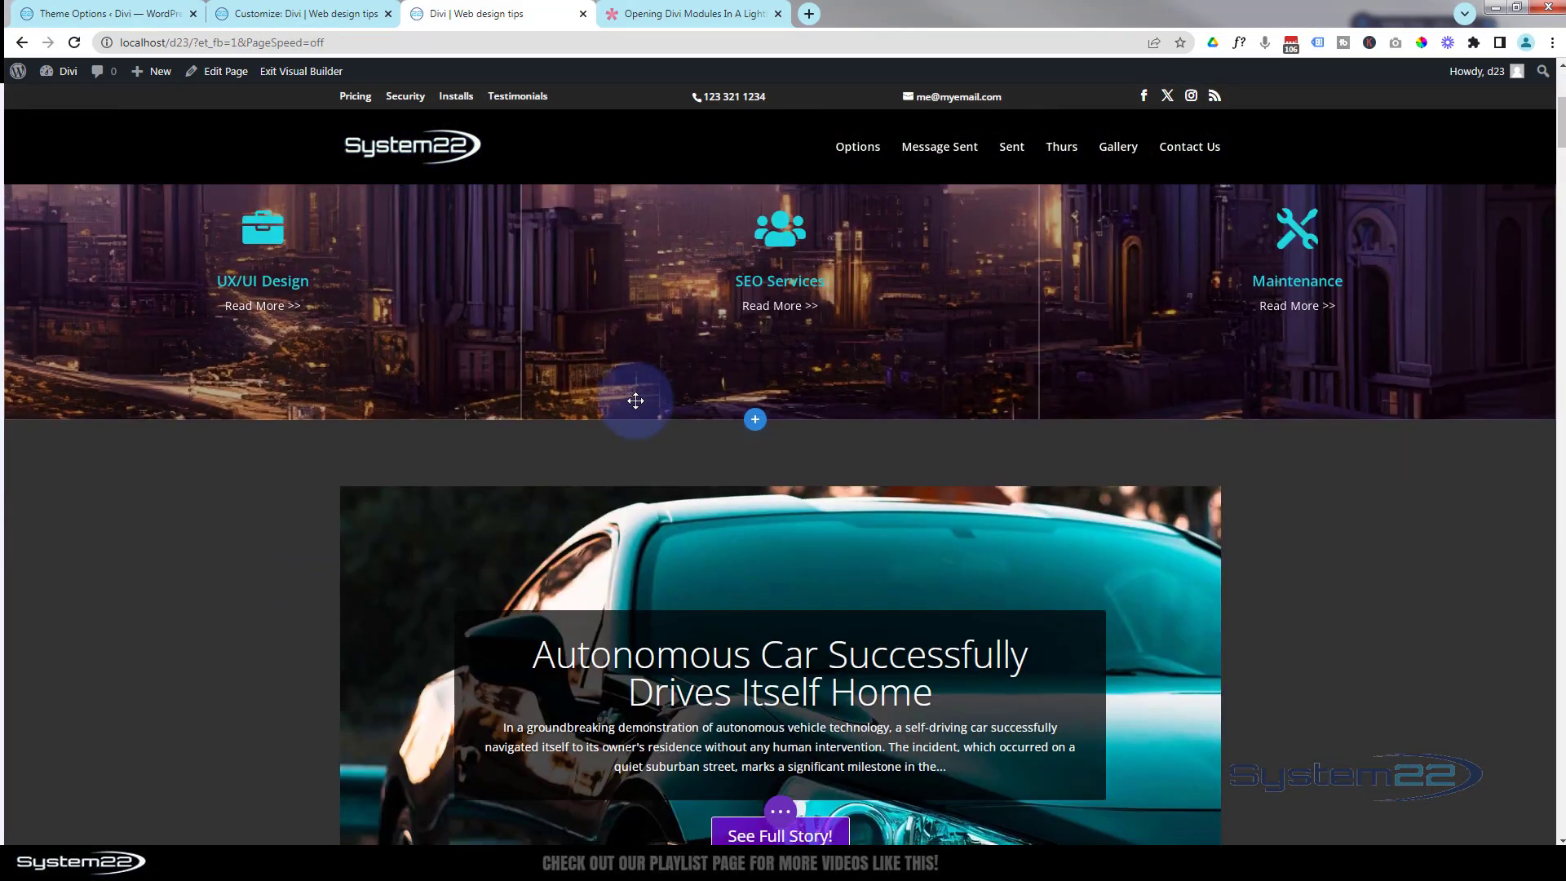
pyautogui.scroll(-2, 635, 400)
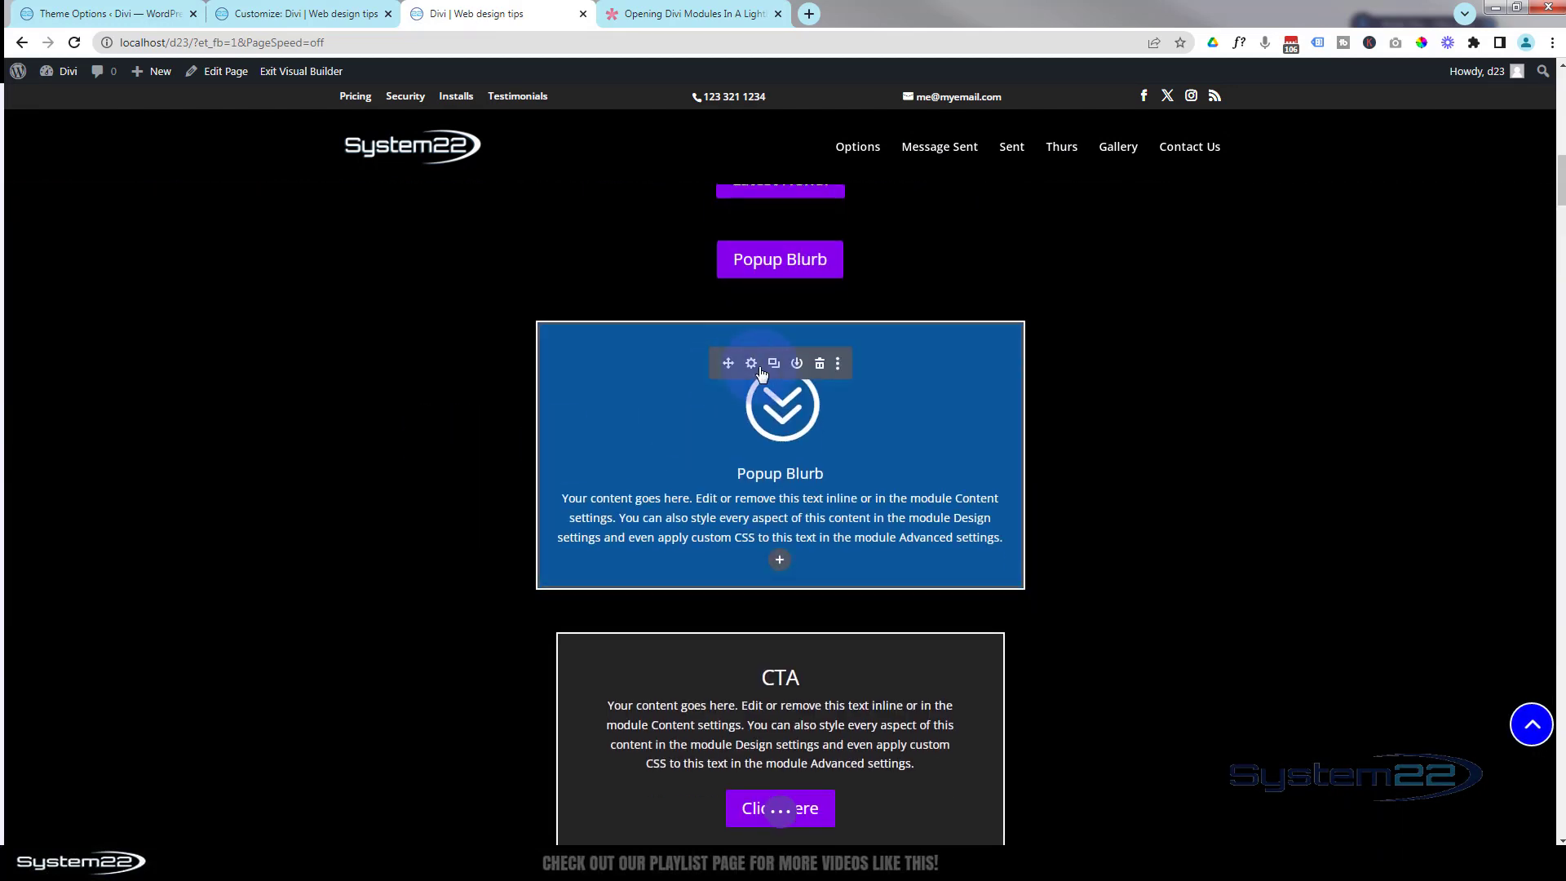
pyautogui.click(751, 364)
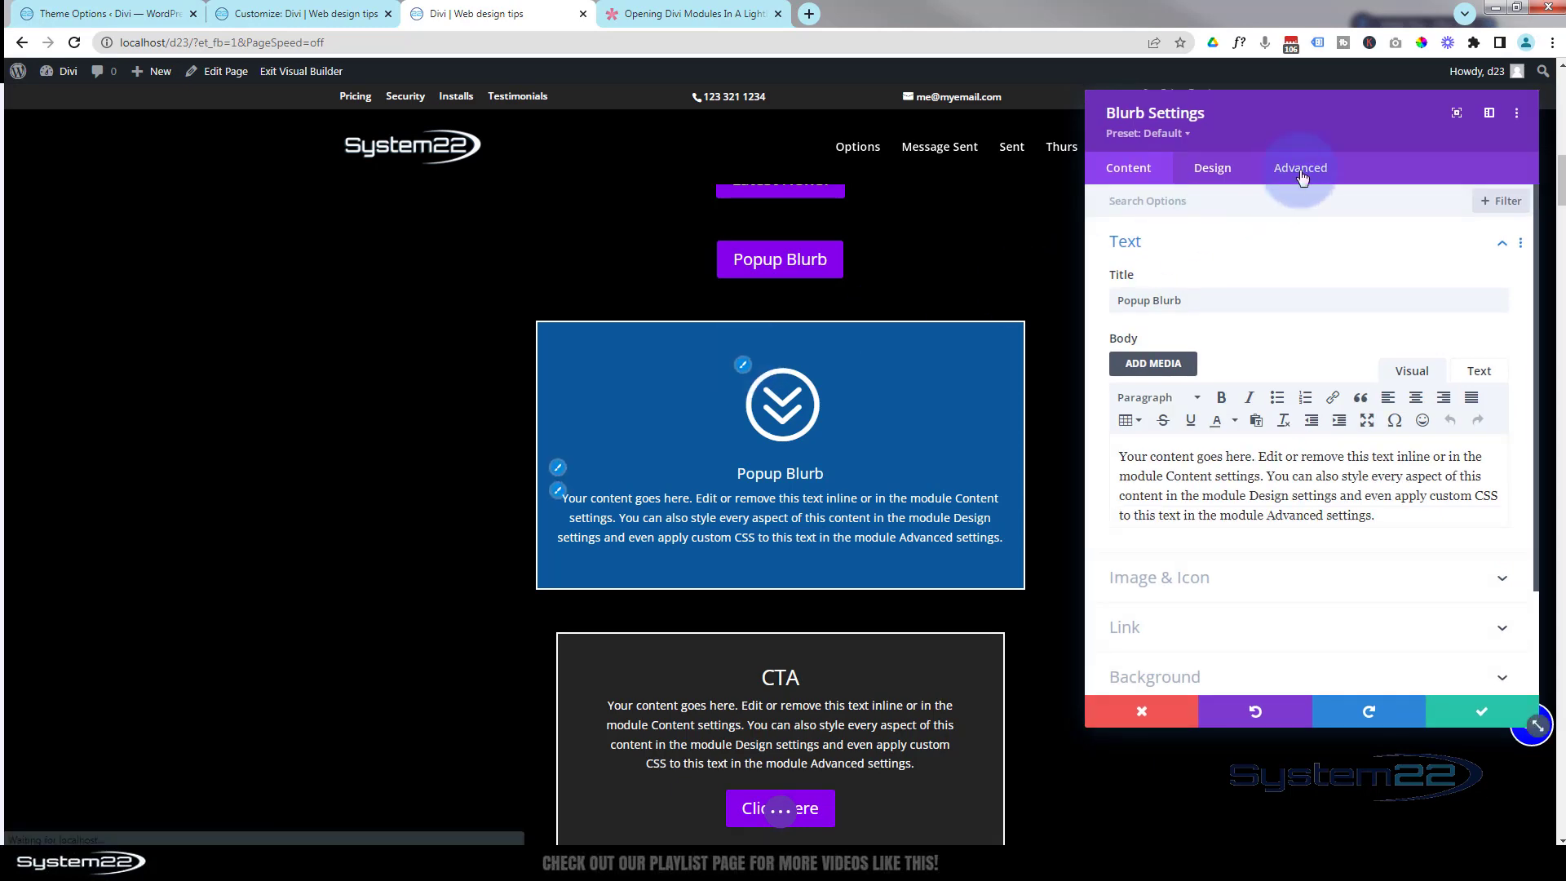
# Step: Add Before CSS to the blurb for a round white 'X', 20px size, 5px top and right offsets, rgba(0,0,0,0.45) background, and save the module
pyautogui.click(1298, 164)
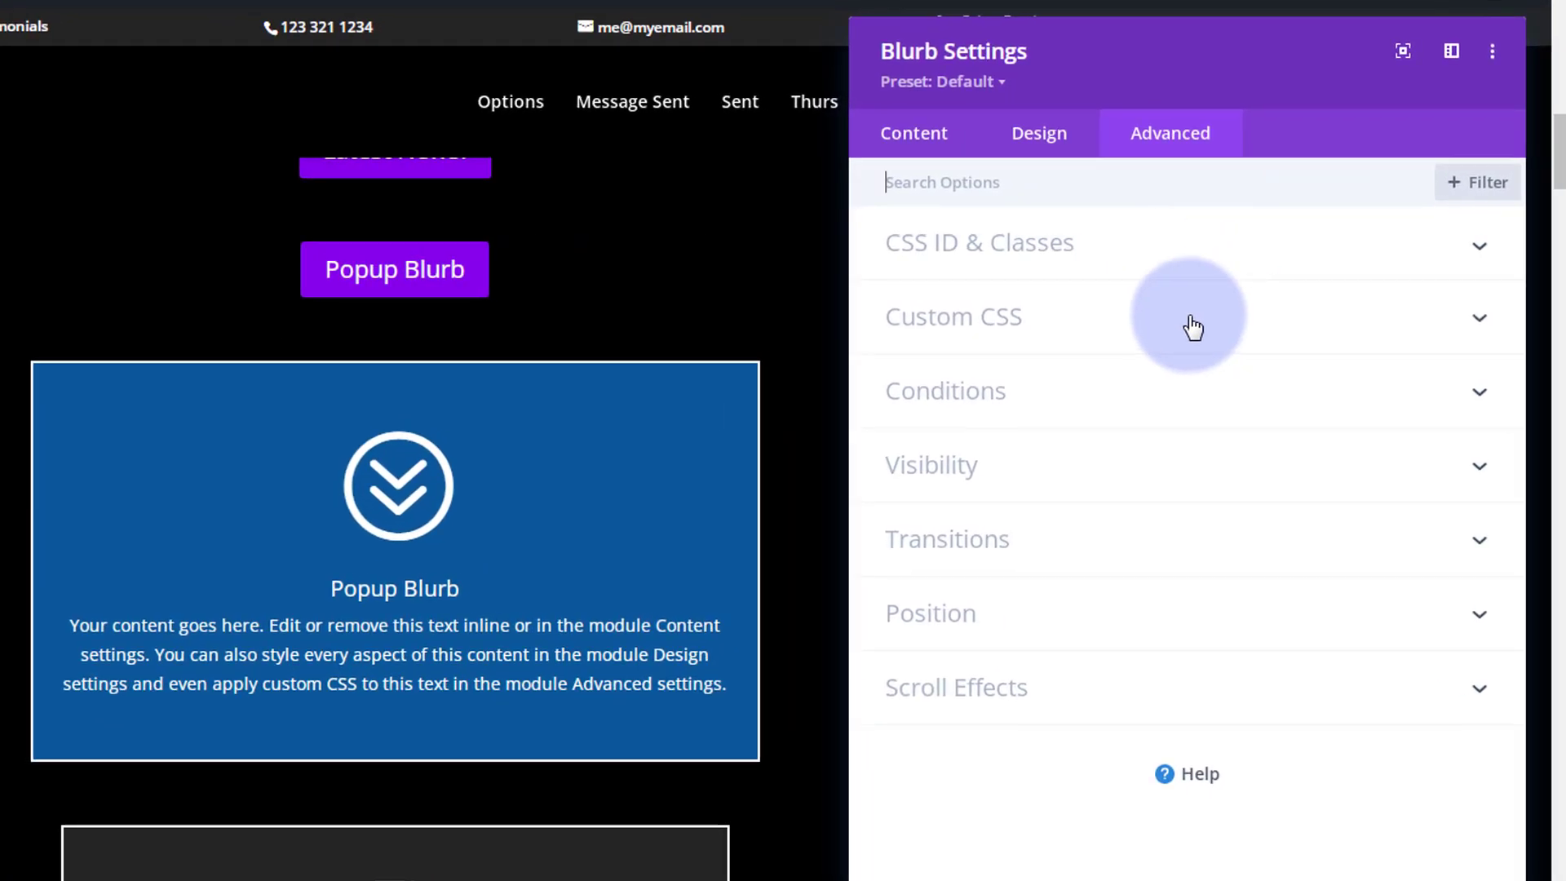
pyautogui.click(1192, 327)
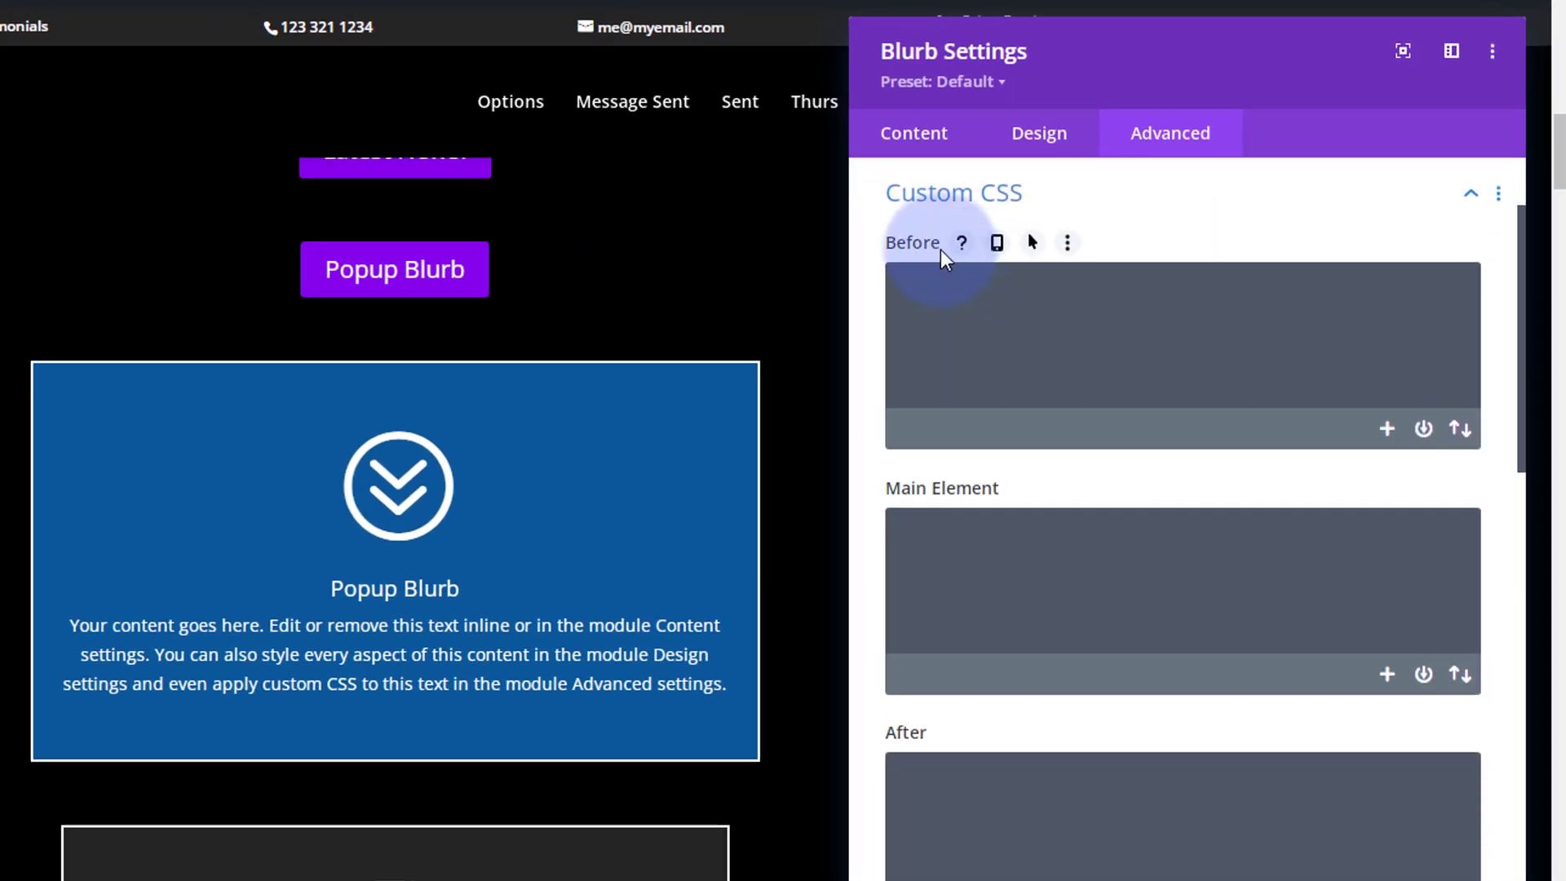
pyautogui.click(948, 295)
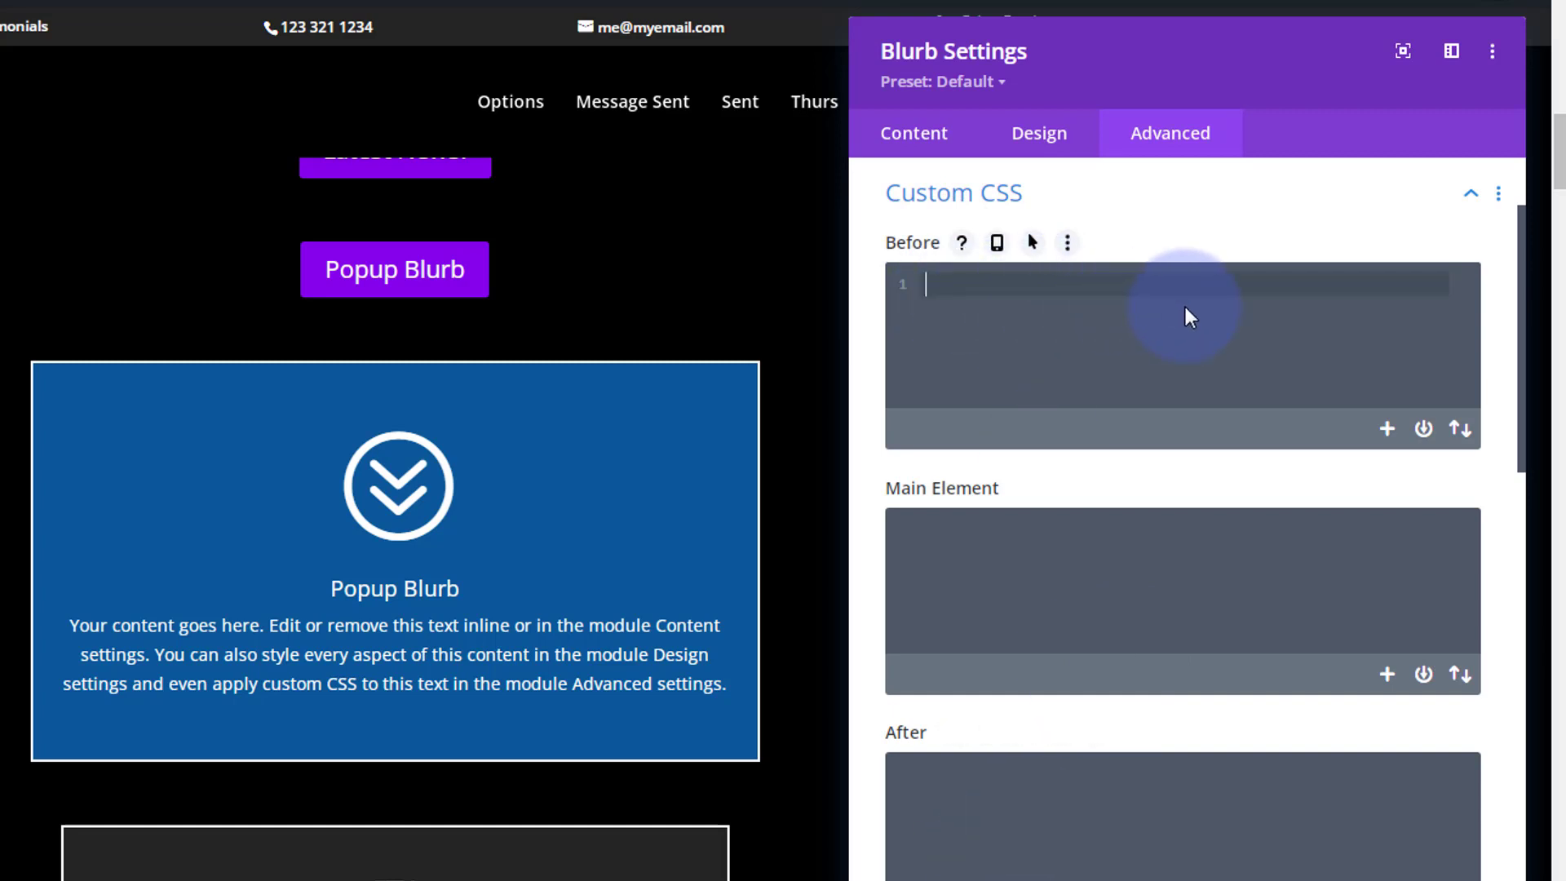
pyautogui.write("content: 'X';     display: block;     position: absolute;     top: 5px;     right: 5px;     width: 20px;     height: 20px;     background-color: rgba(0,0,0,0.45);     padding:8px;     border-radius:50%;     color: white;     font-size: 20px;     text-align: center;     line-height: 20px;     cursor: pointer;")
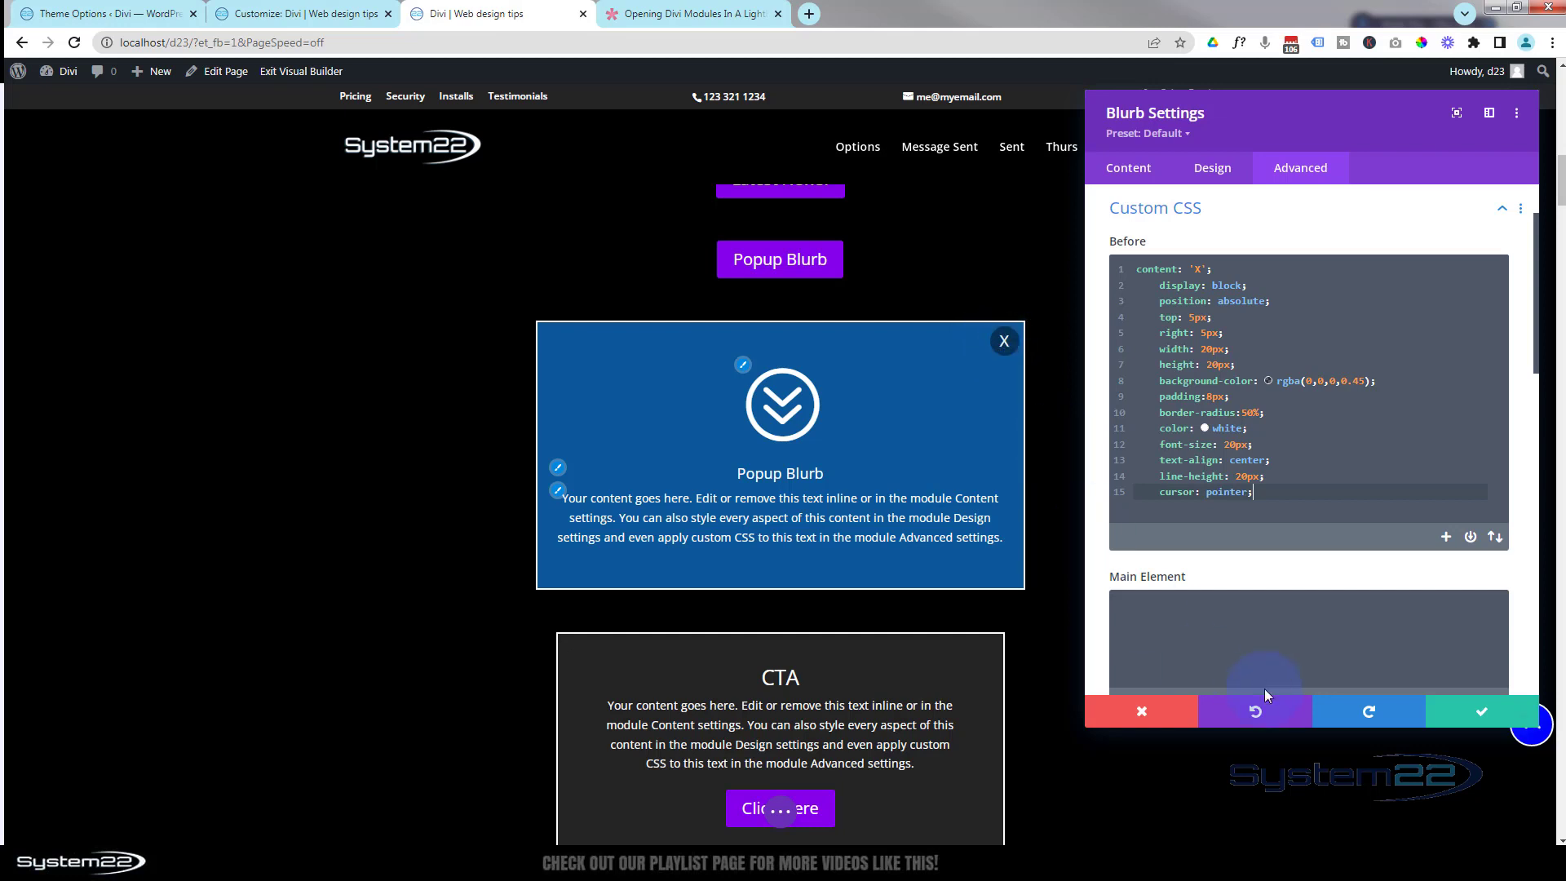
pyautogui.click(1483, 716)
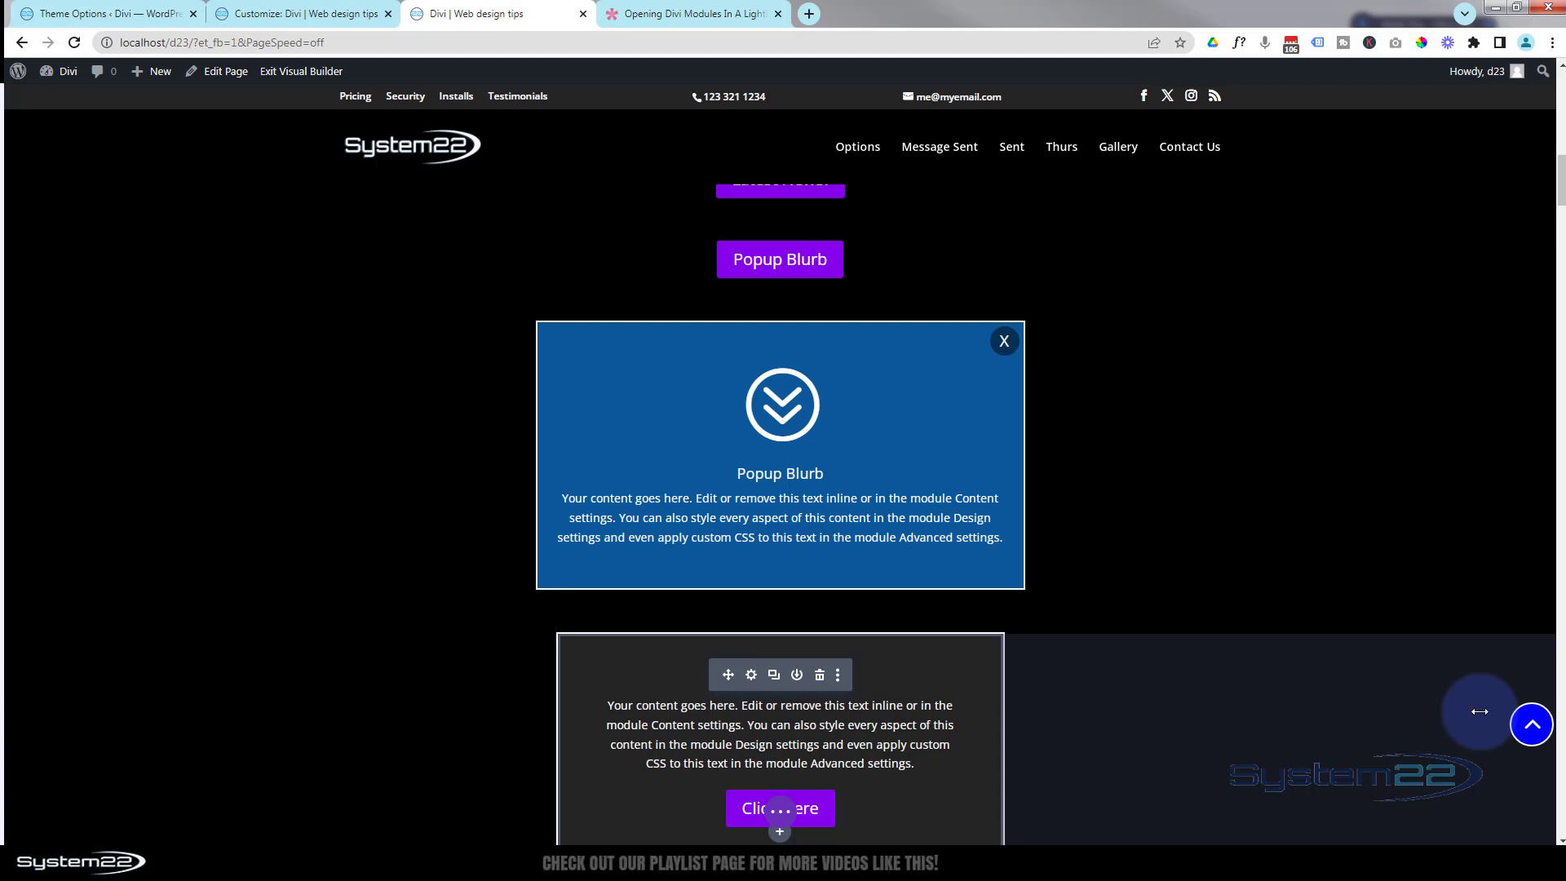
# Step: Duplicate the Popup Blurb button and set the copy's button text to Popup CTA
pyautogui.scroll(3, 1391, 708)
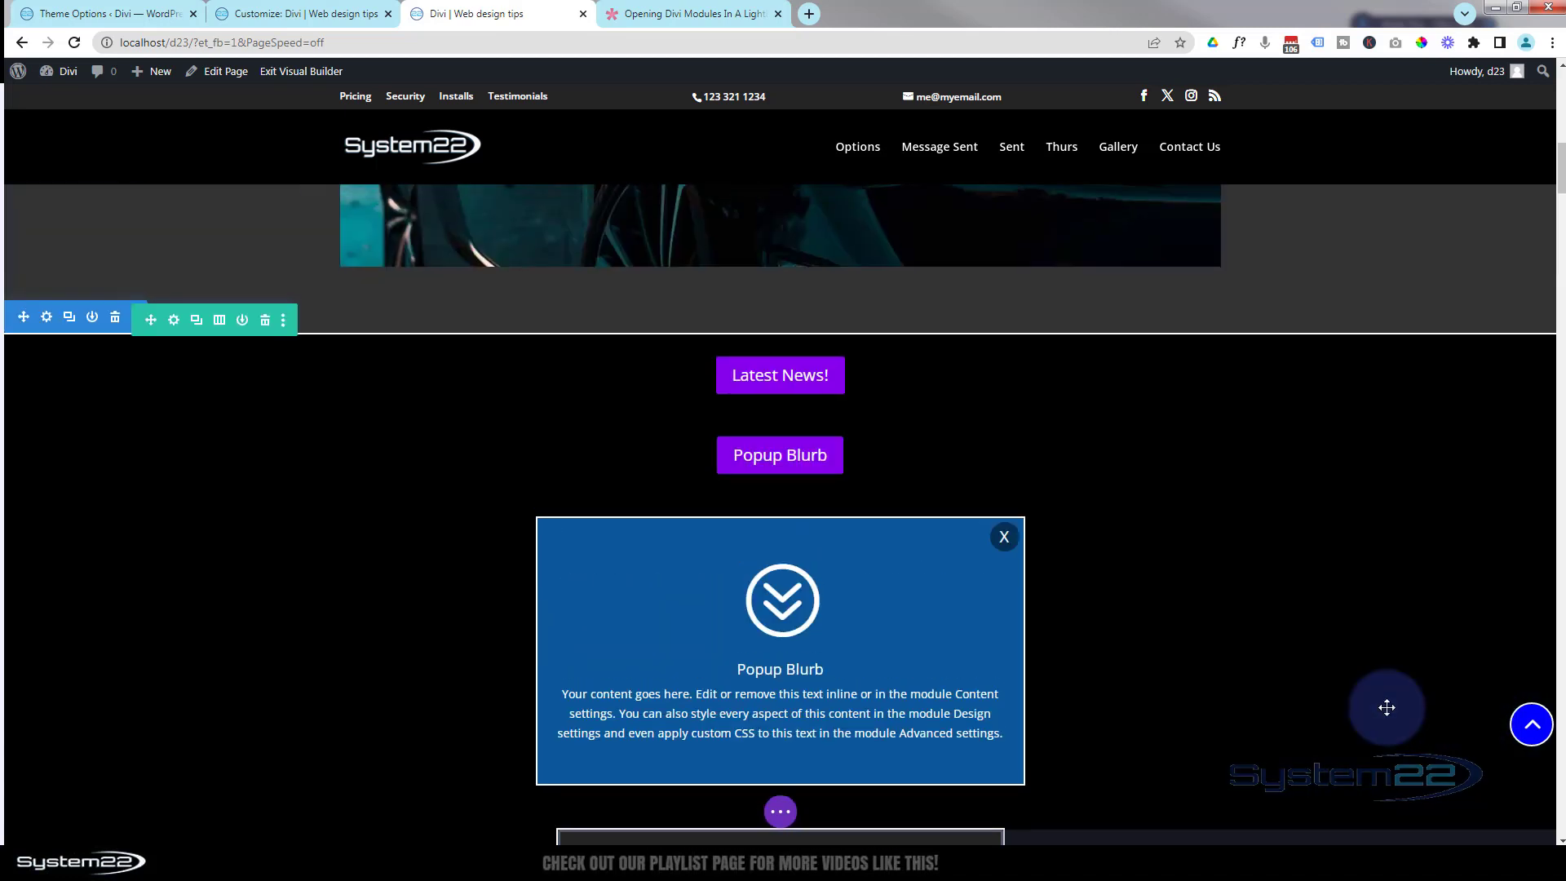
pyautogui.moveTo(779, 450)
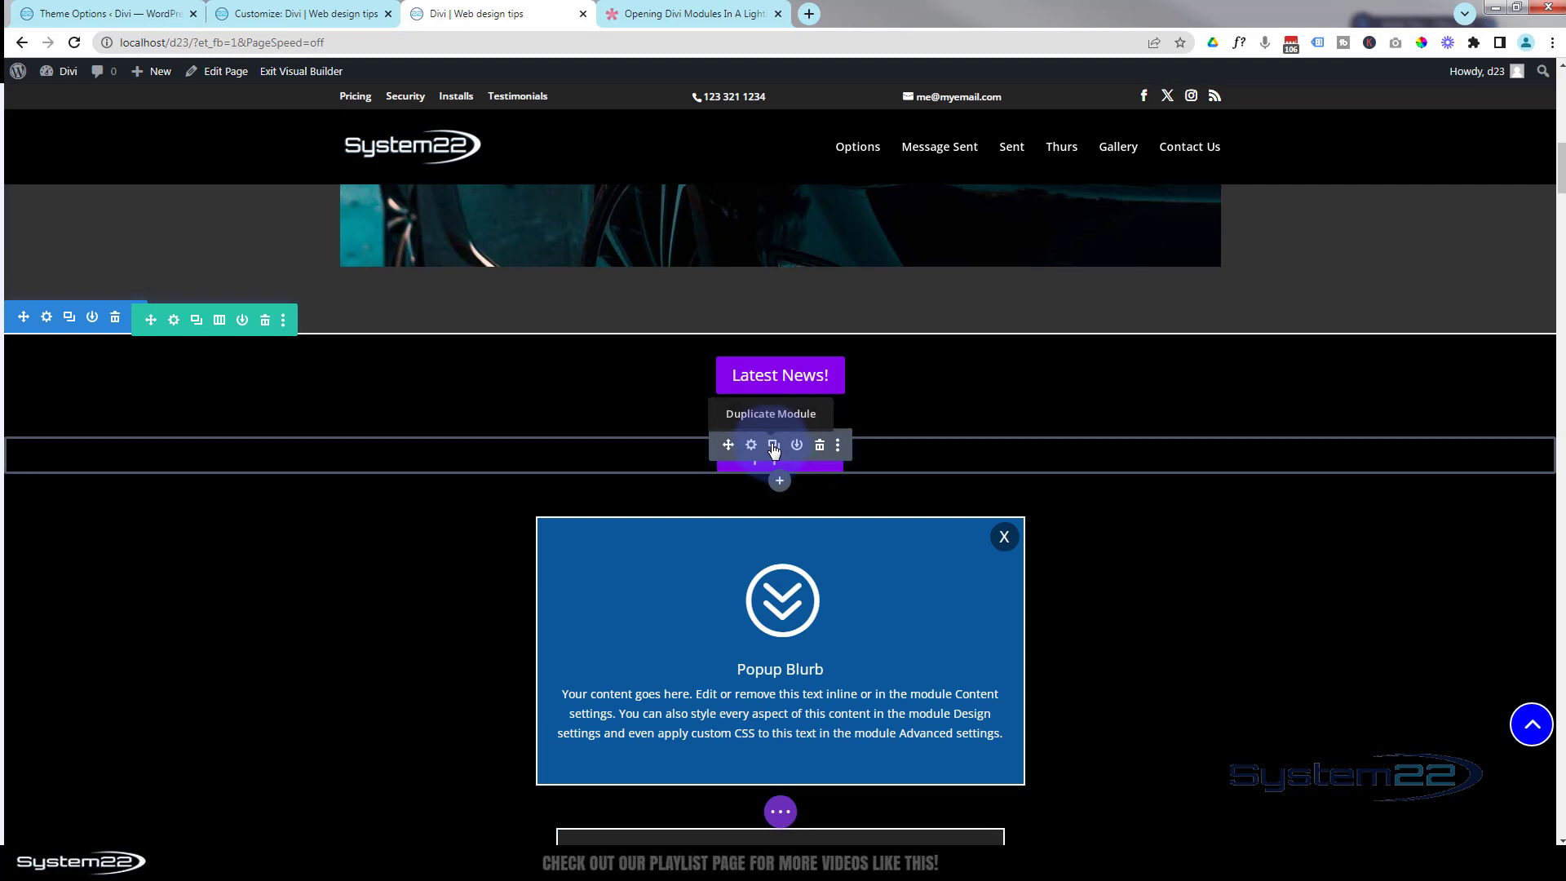
pyautogui.click(773, 446)
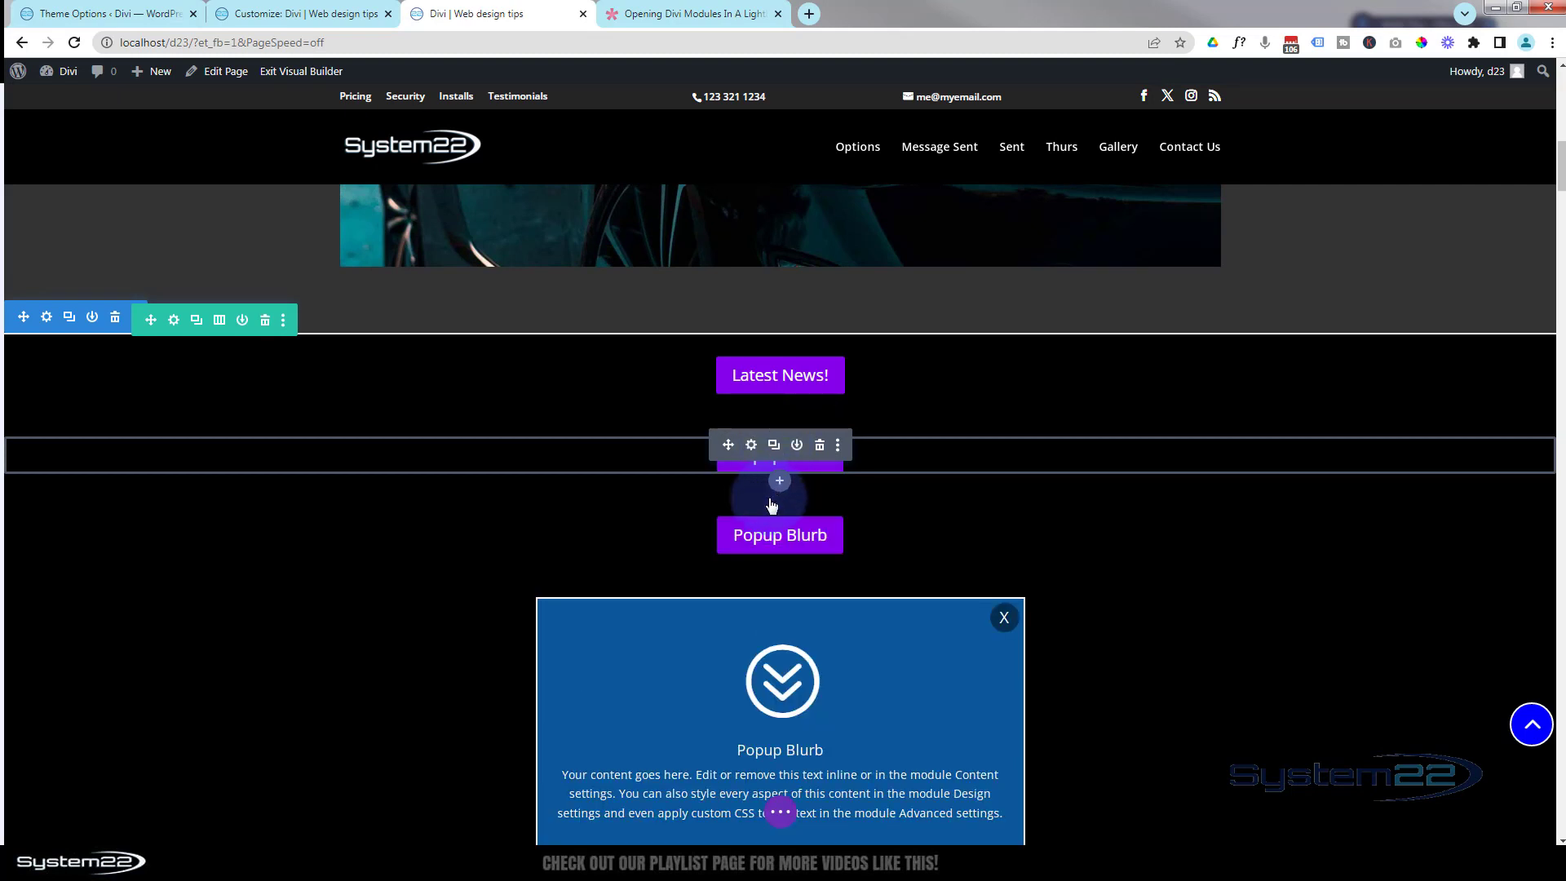
pyautogui.click(752, 532)
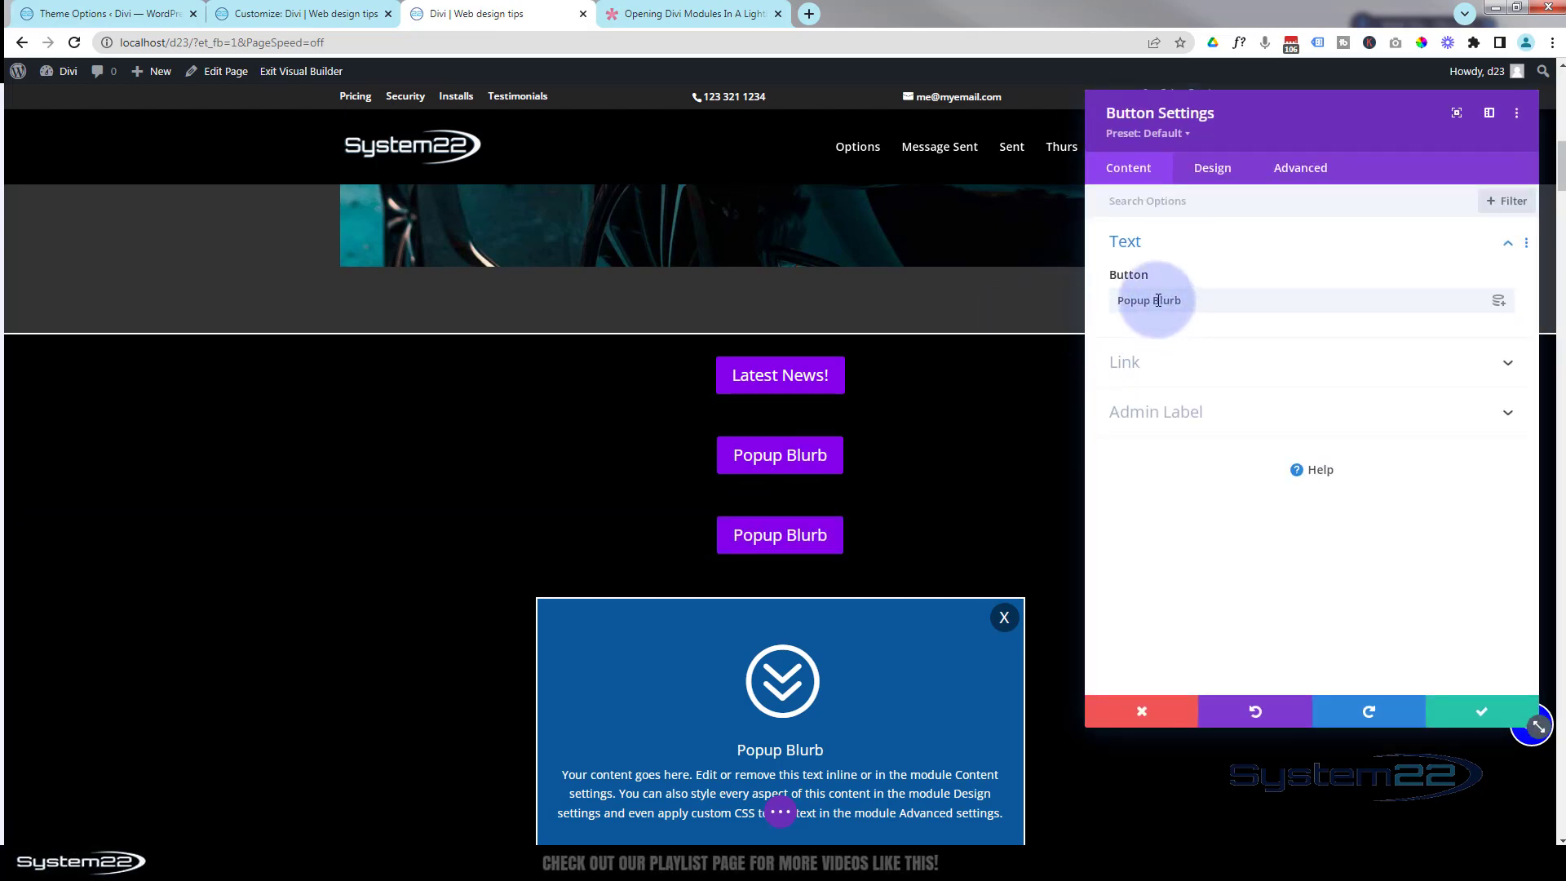
pyautogui.moveTo(1150, 300); pyautogui.dragTo(1208, 302)
pyautogui.scroll(-4, 475, 442)
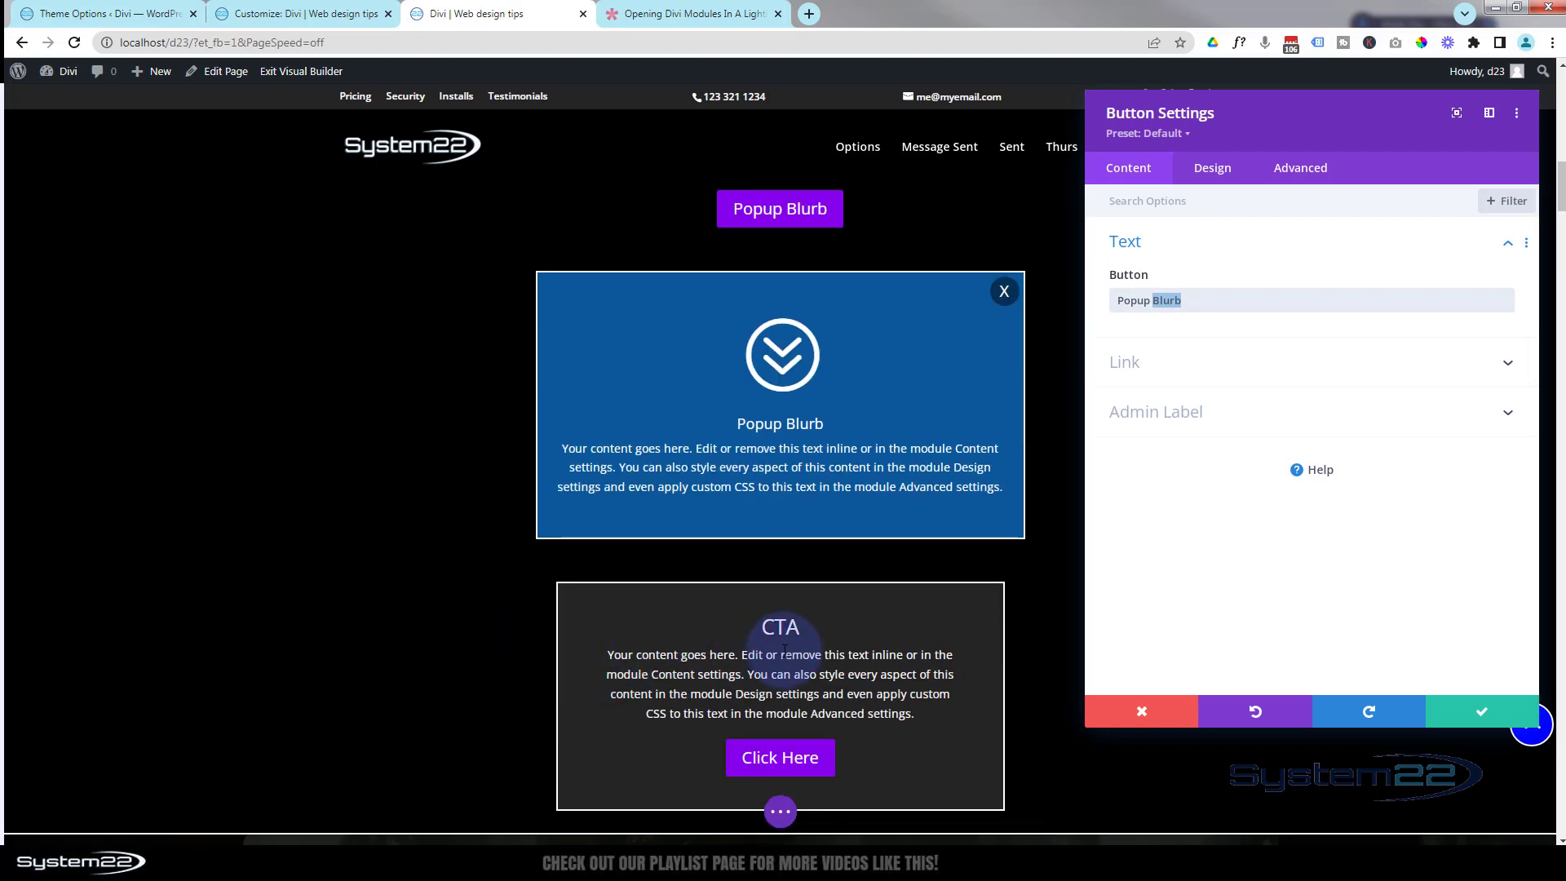
pyautogui.scroll(5, 785, 650)
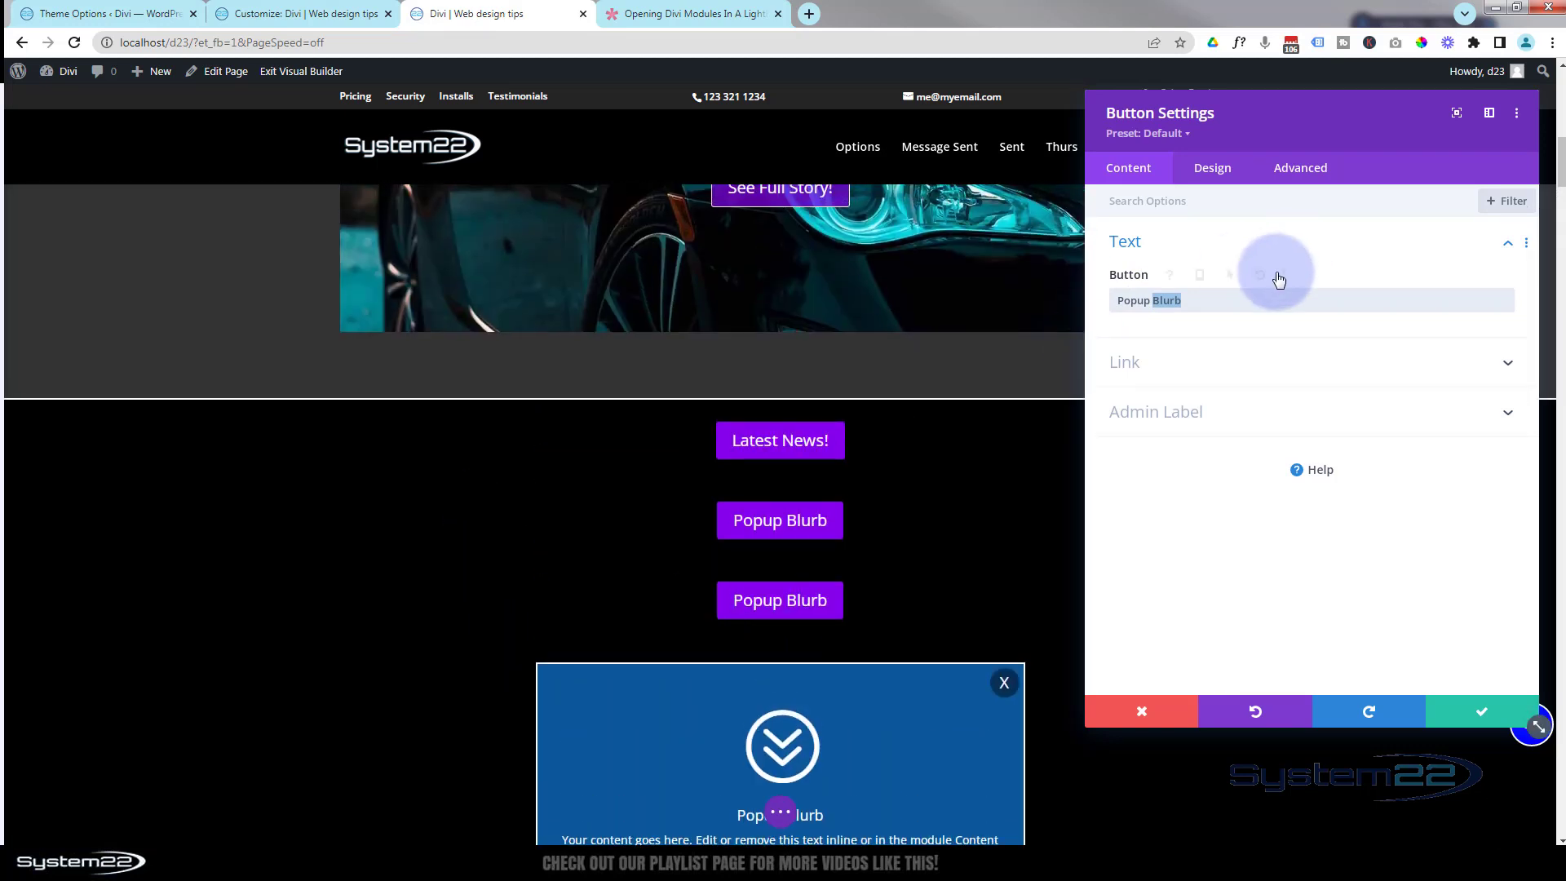
pyautogui.write('CTA')
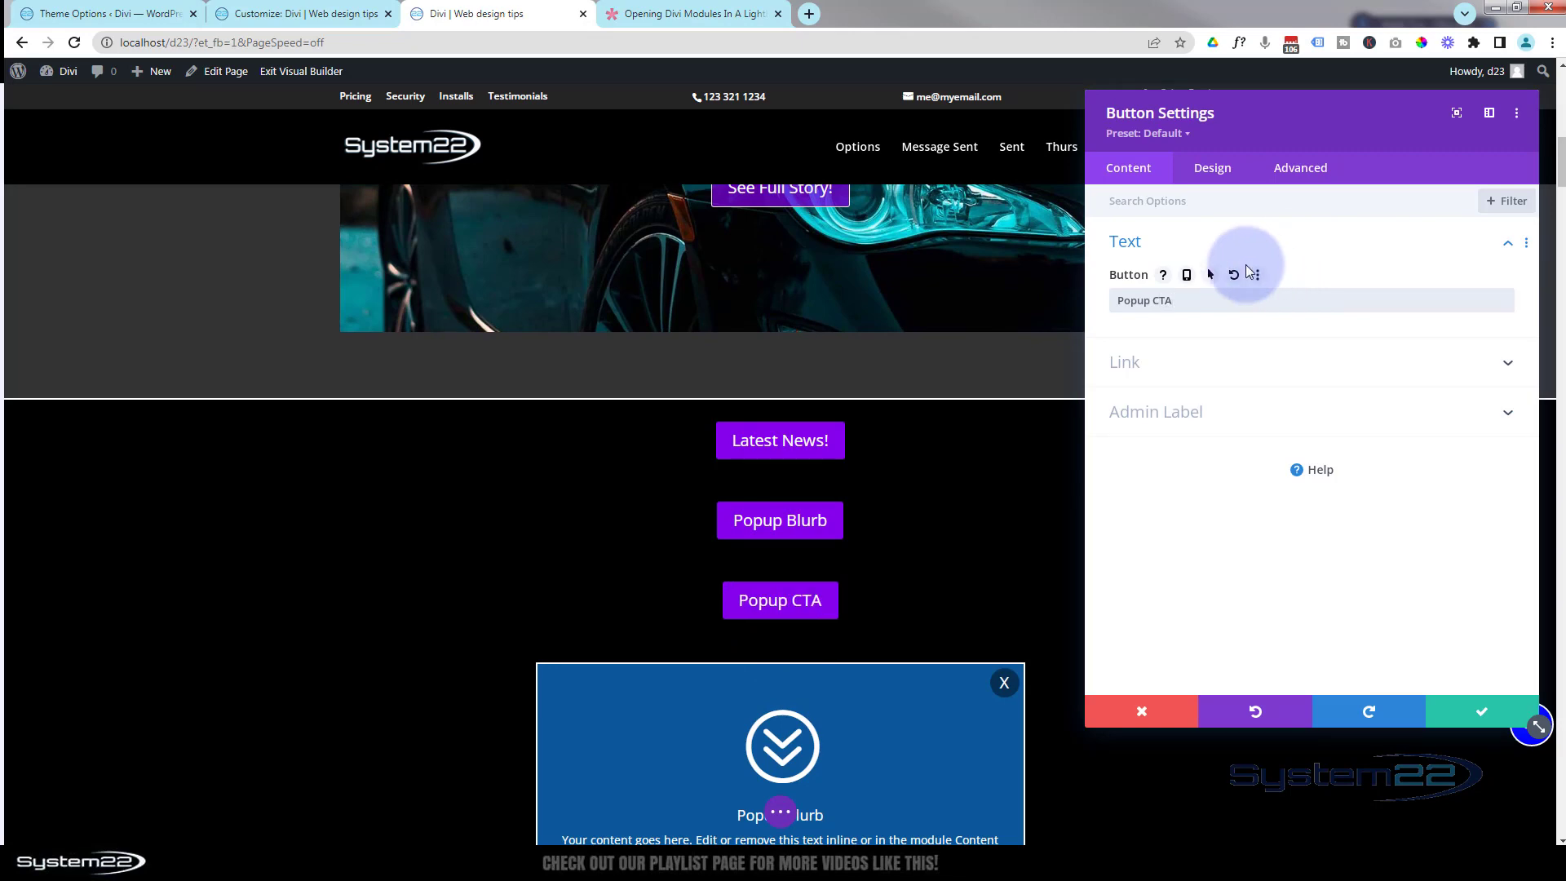
# Step: Change the Popup CTA button's CSS Class to et-lb-btn-3 and save the button settings
pyautogui.click(1310, 168)
pyautogui.click(1329, 241)
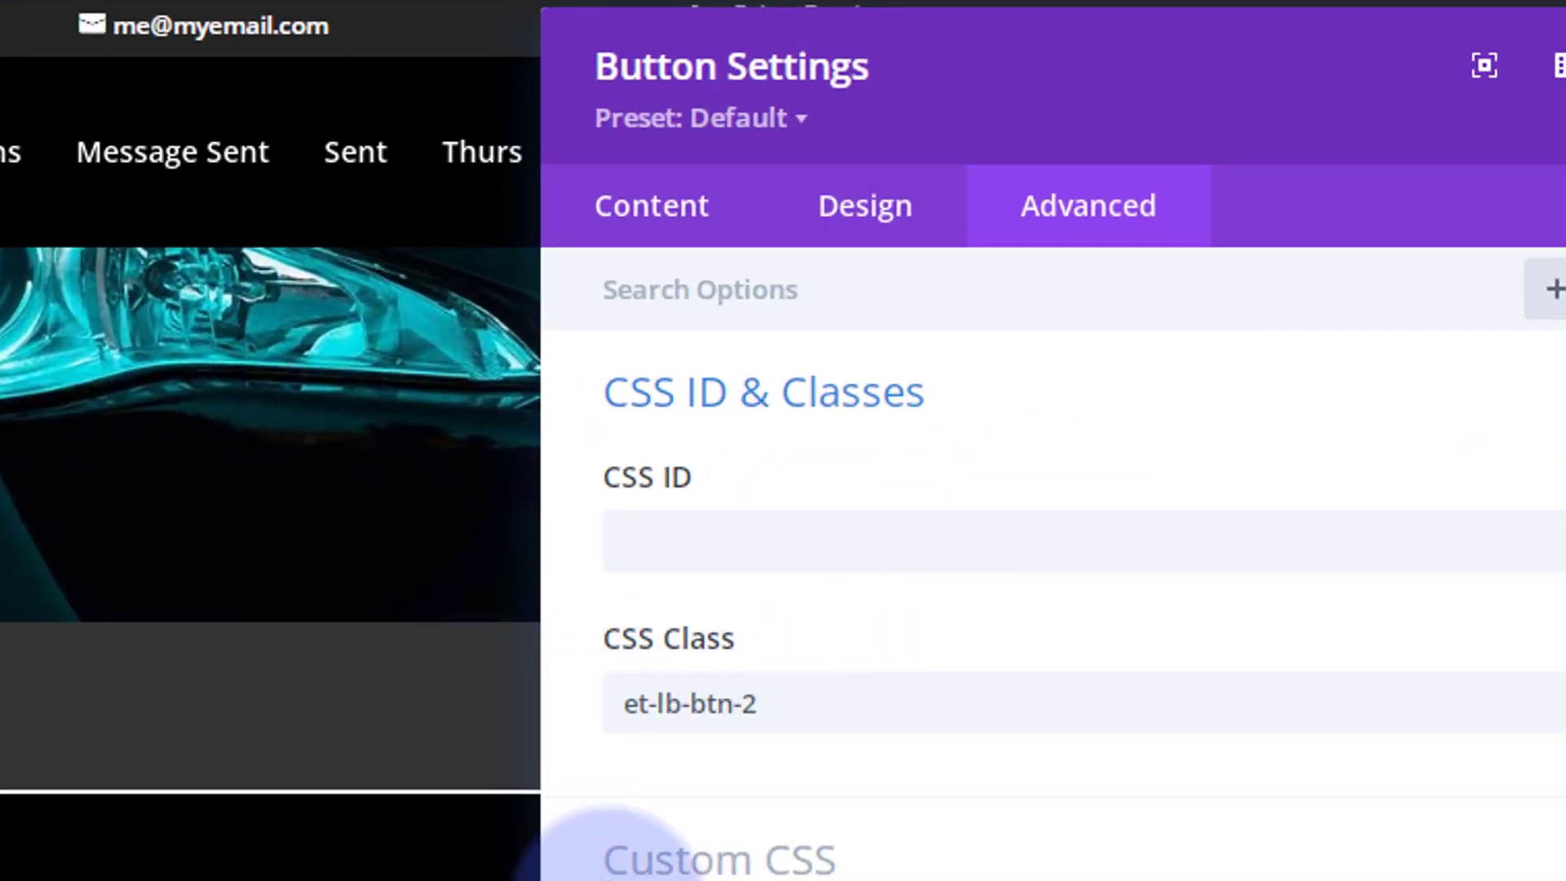
pyautogui.click(757, 702)
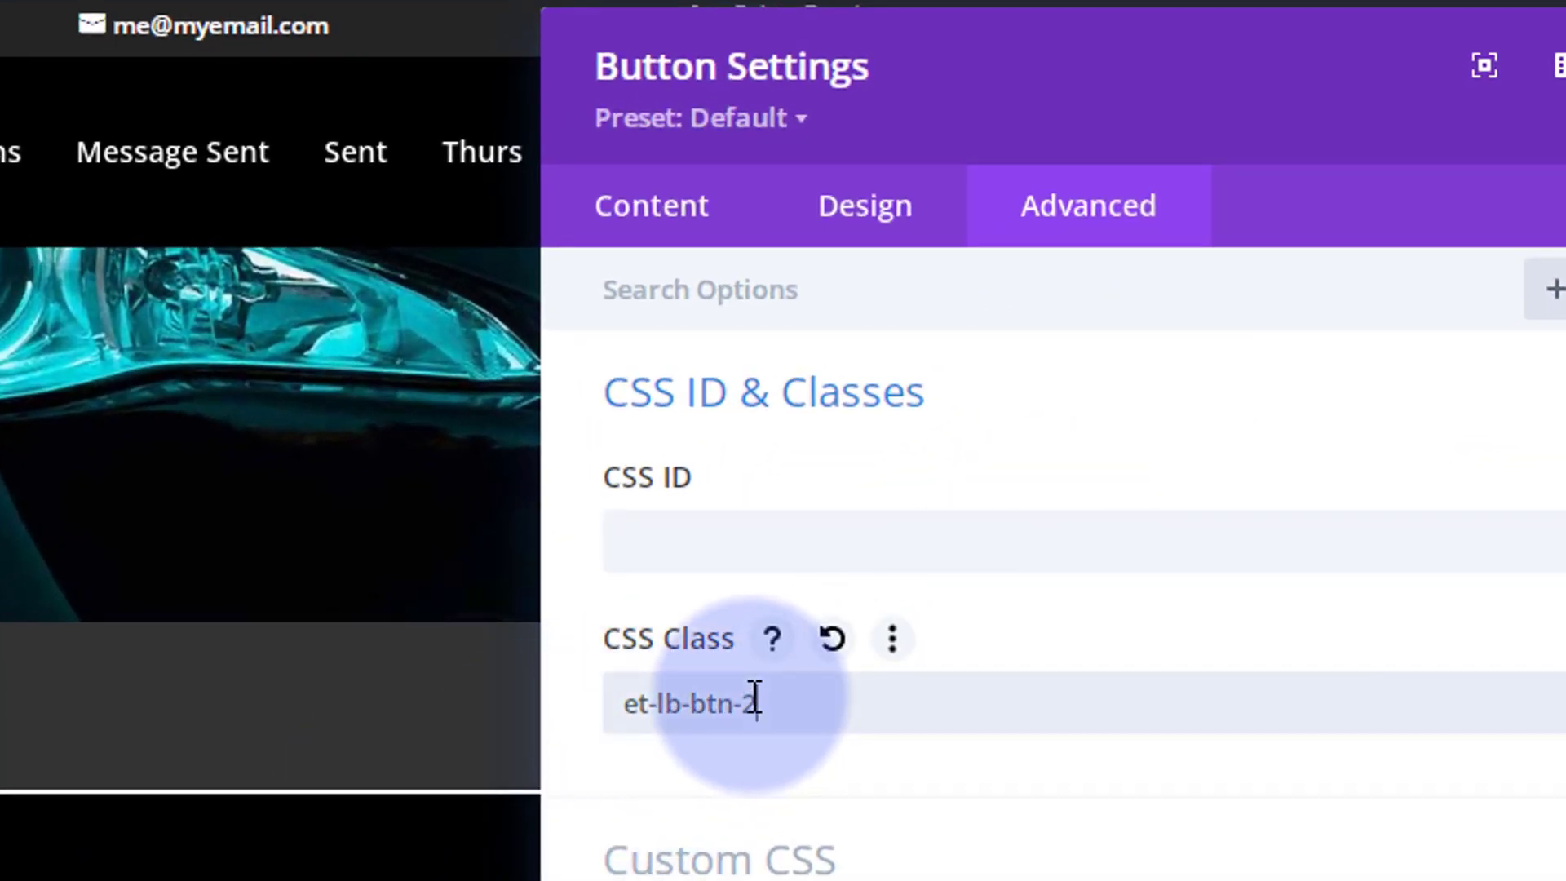
pyautogui.doubleClick(754, 702)
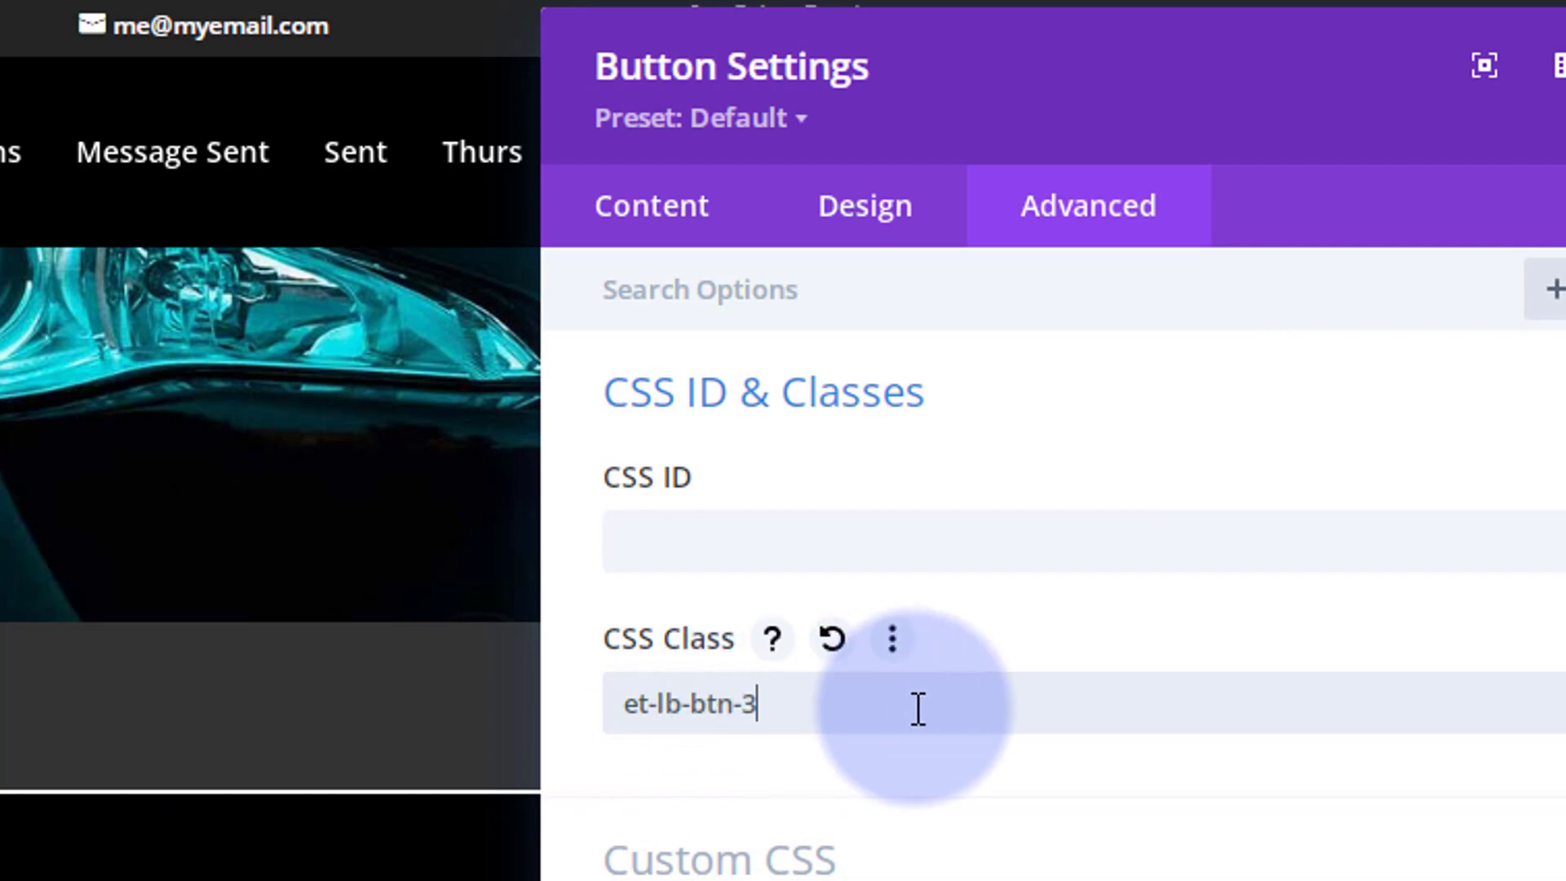
pyautogui.write('3')
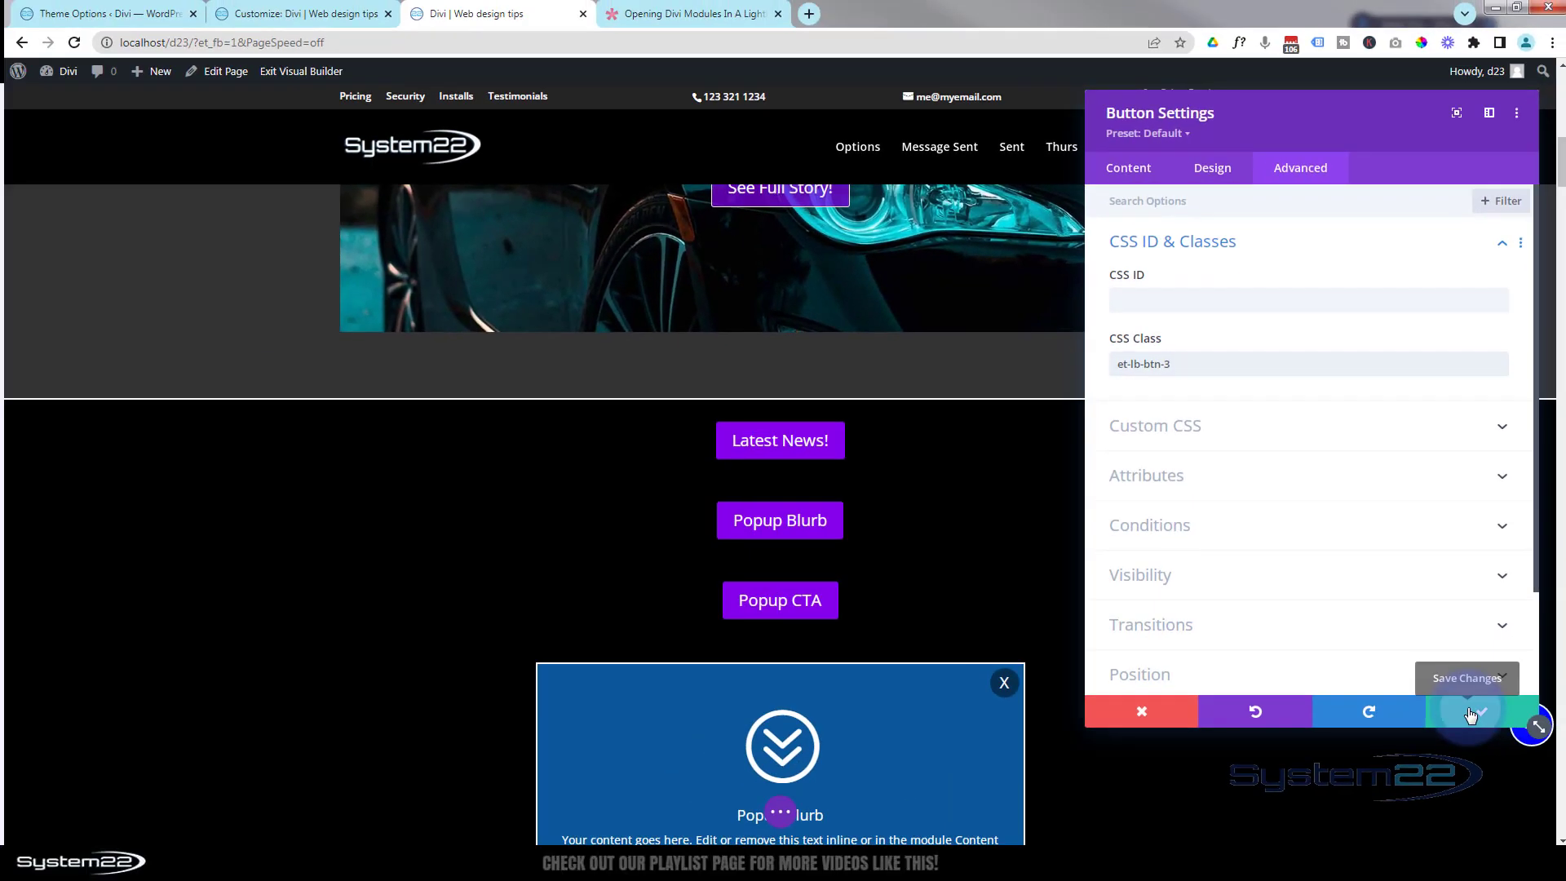
pyautogui.click(1471, 716)
# Step: Copy the CSS Class value et-lb-content-2 et-lb-close from the blue blurb module and close its settings without changes
pyautogui.scroll(-5, 1252, 612)
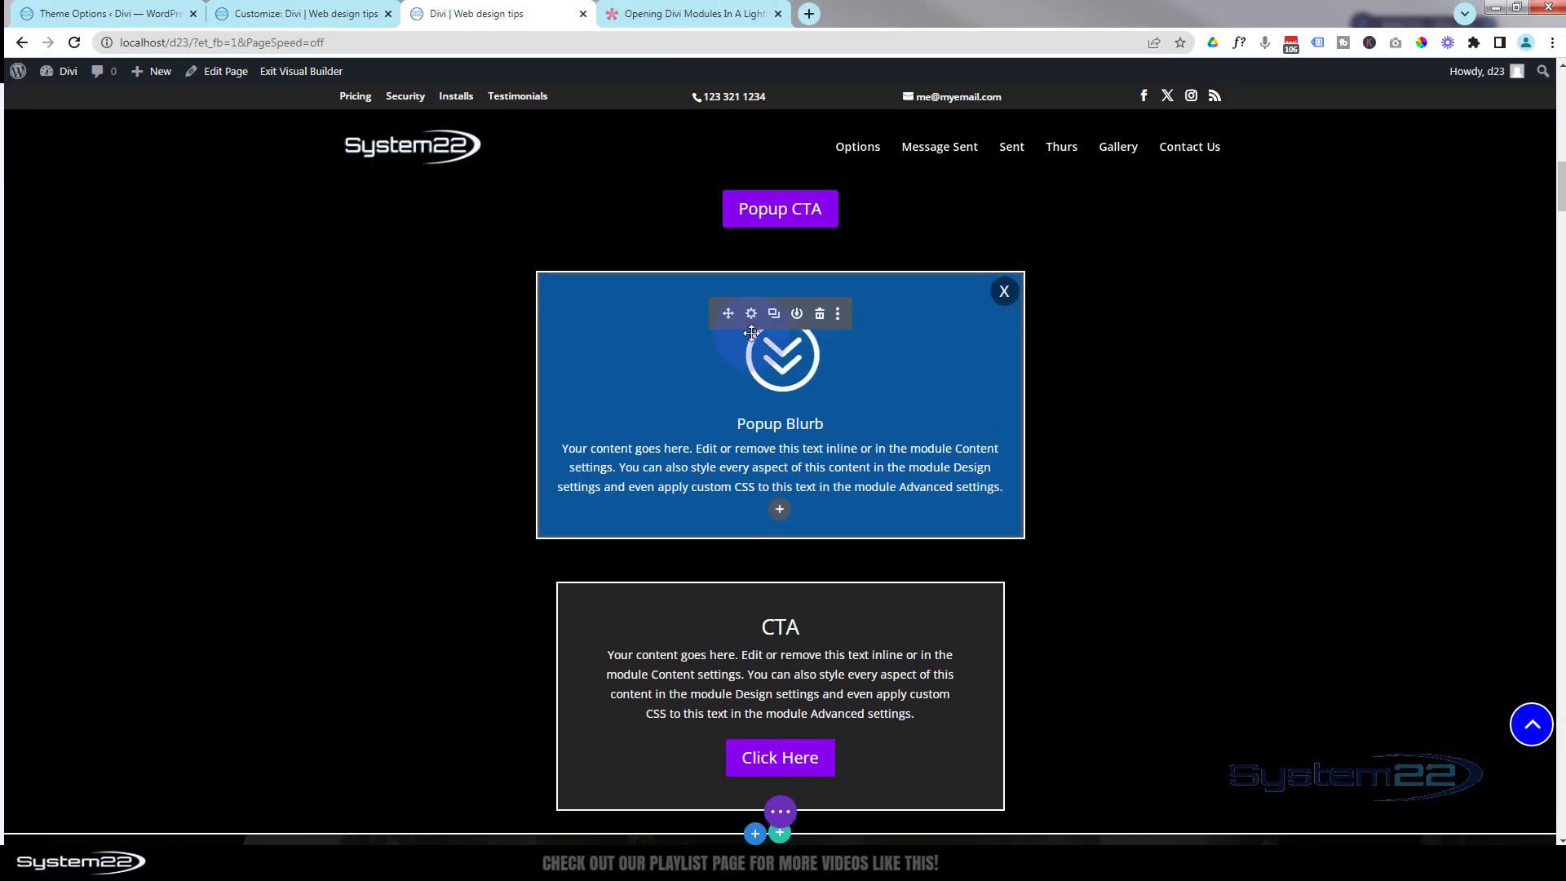
pyautogui.click(752, 317)
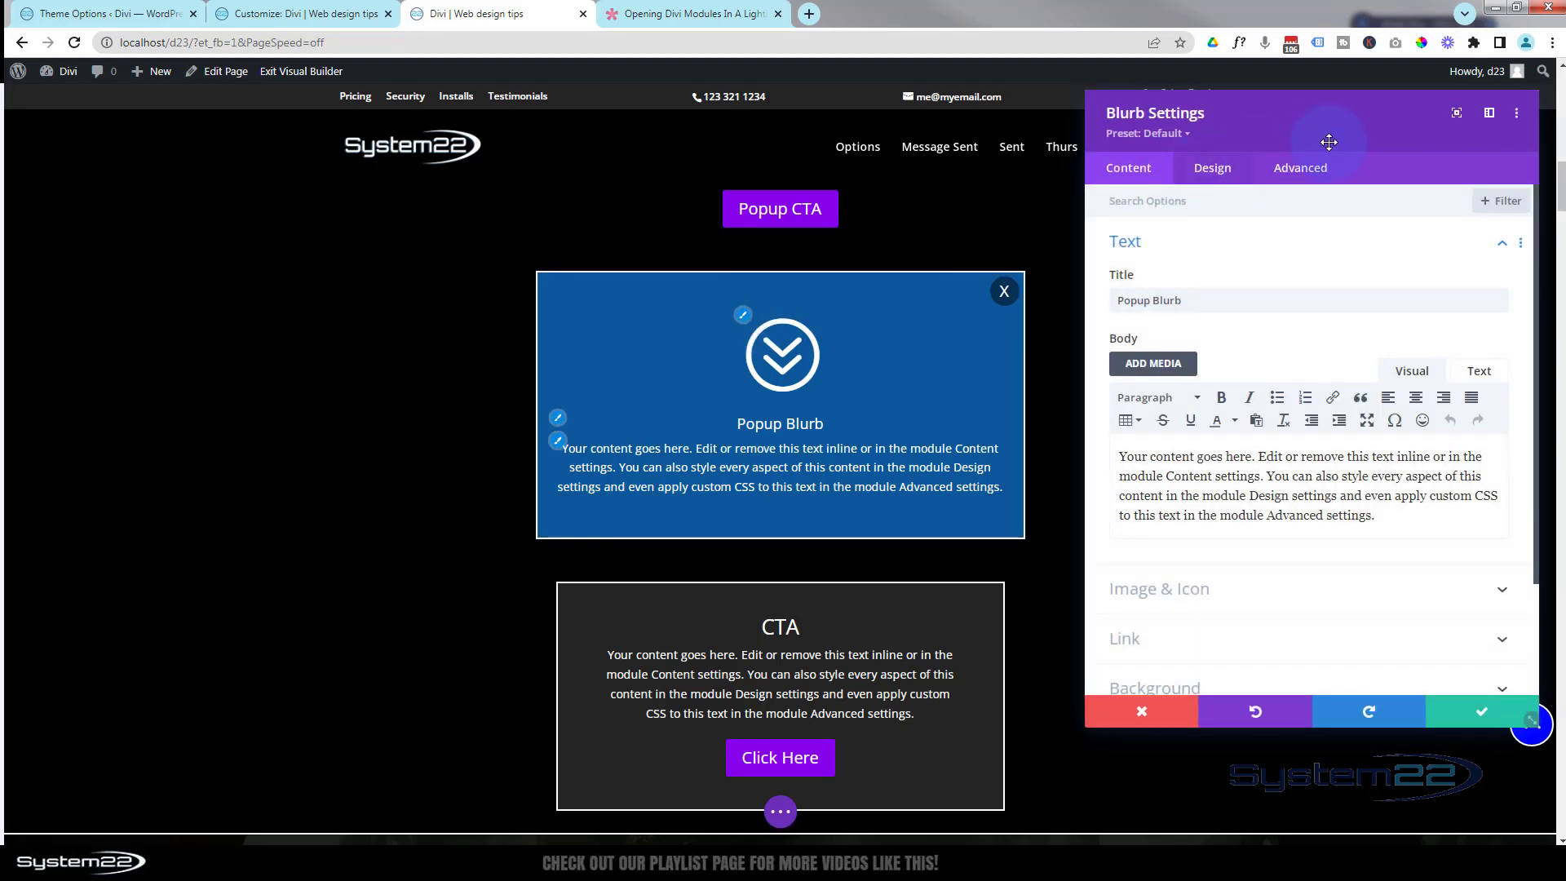
pyautogui.click(1315, 169)
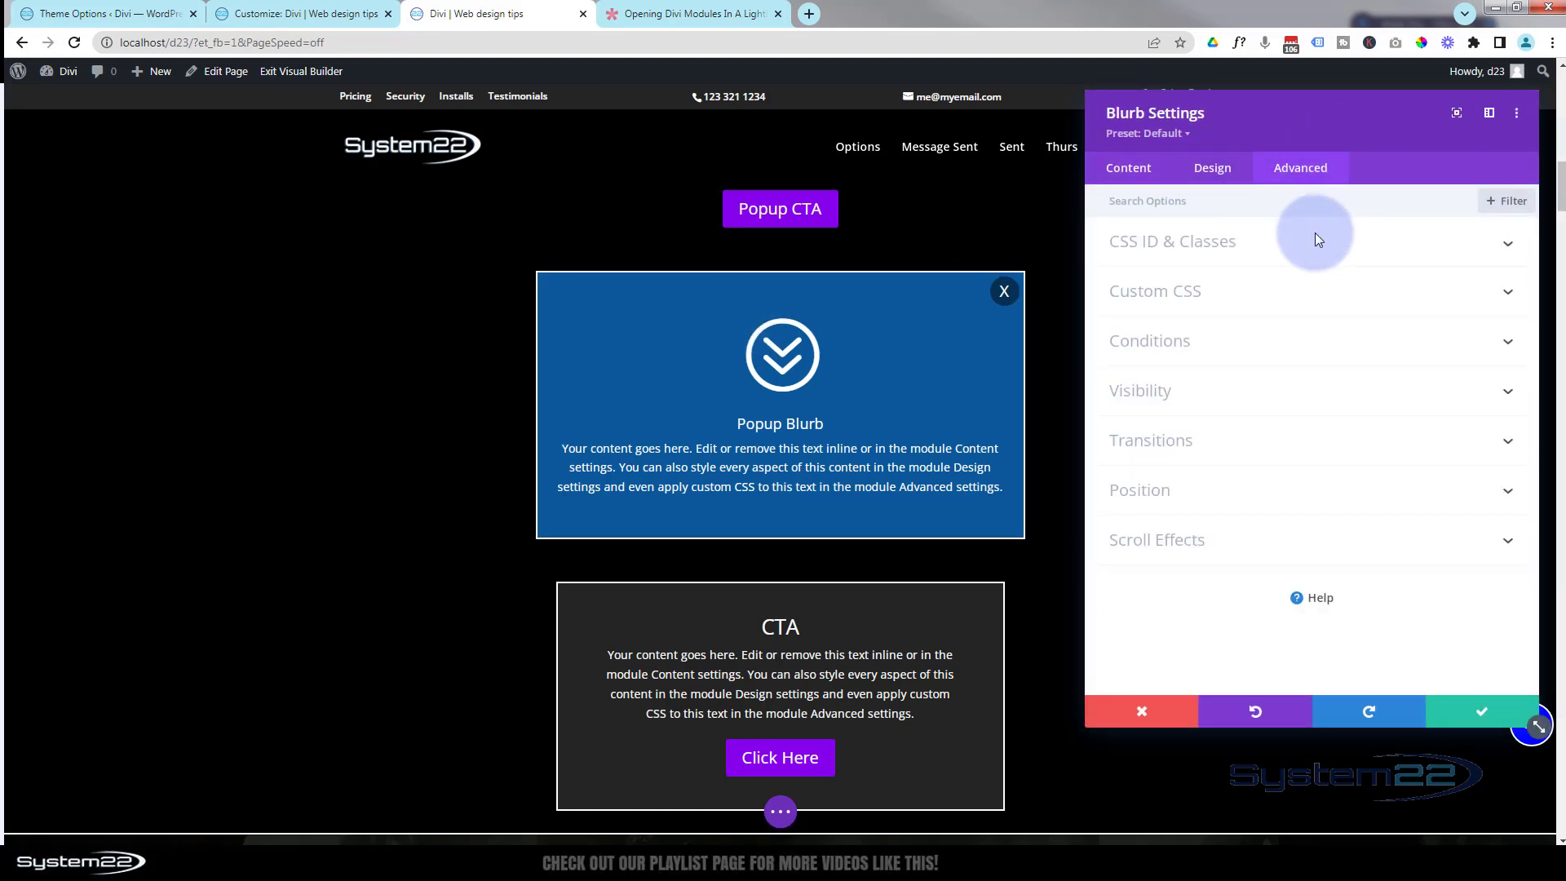
pyautogui.click(1183, 245)
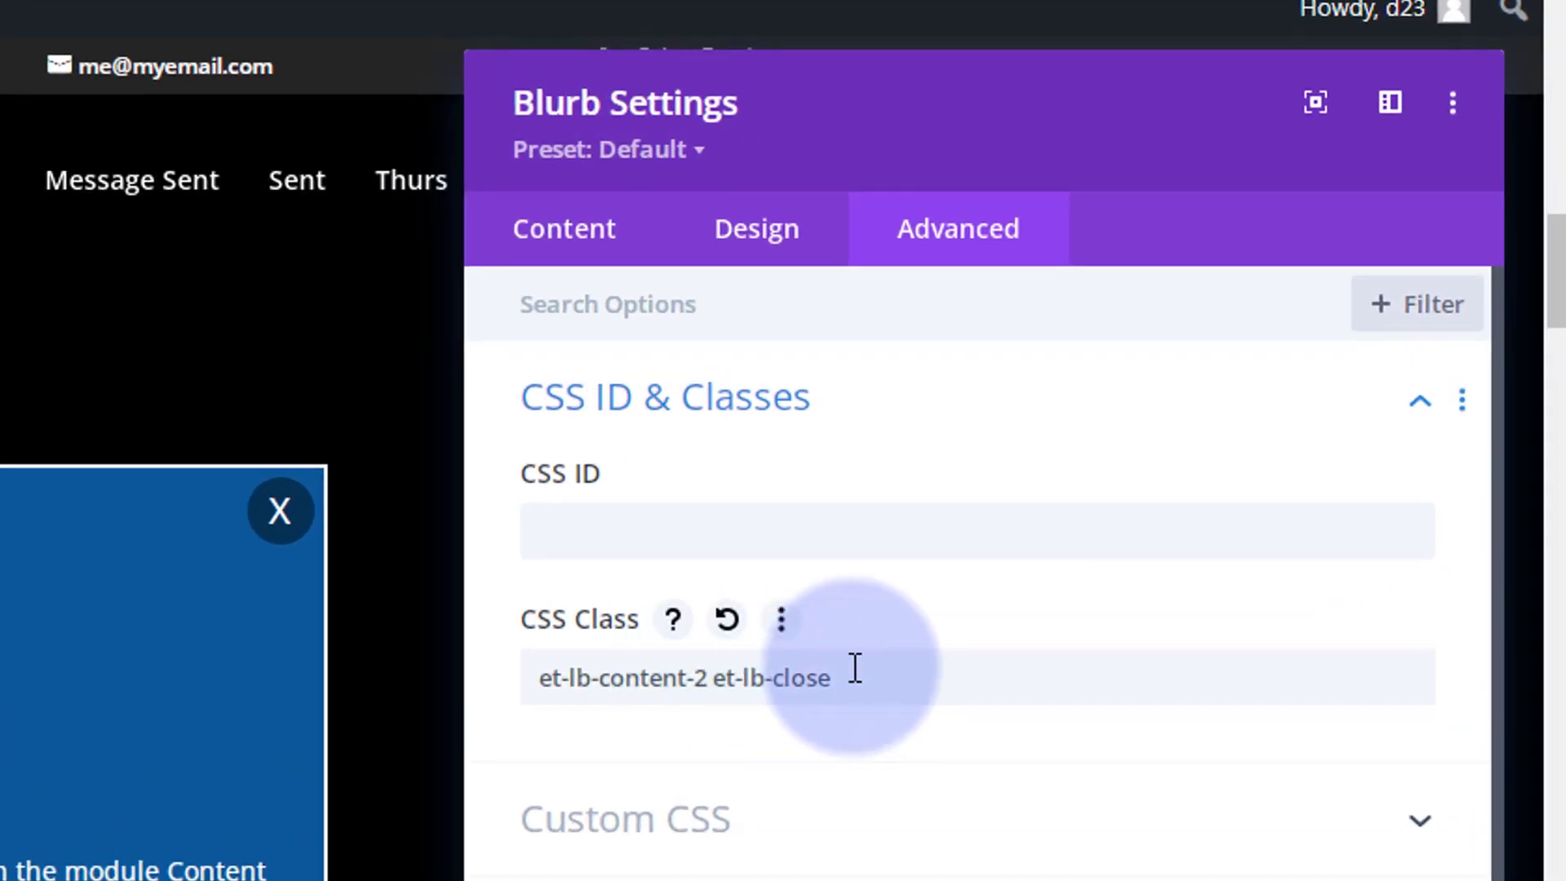
pyautogui.moveTo(855, 675); pyautogui.dragTo(524, 681)
pyautogui.hotkey('ctrl', 'c')
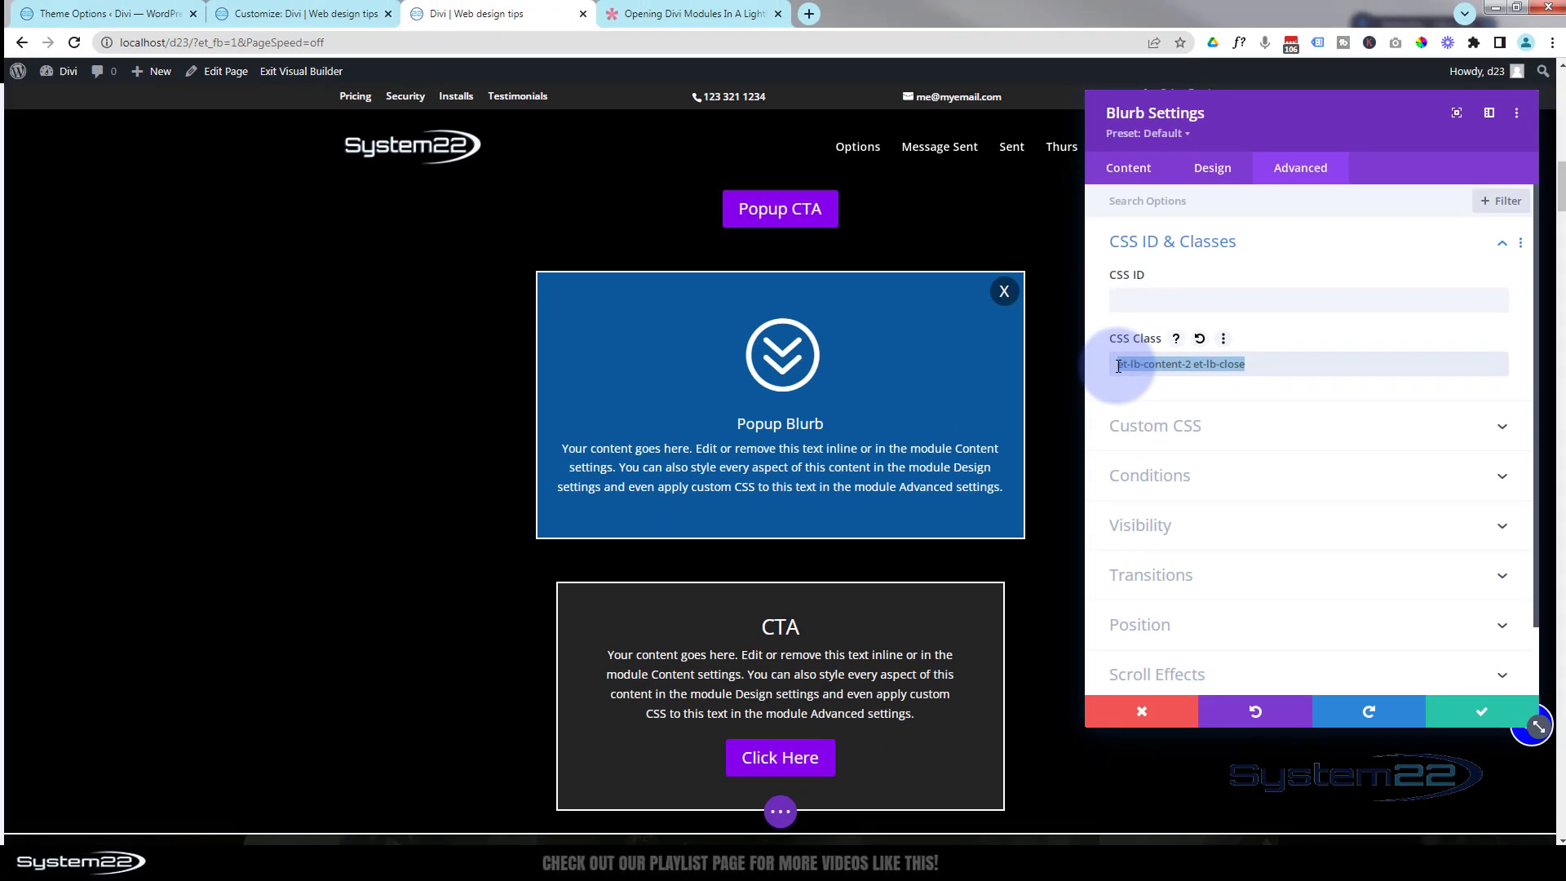
pyautogui.click(1140, 707)
# Step: Set the CTA module's CSS Class to et-lb-content-3 et-lb-close using the copied blurb class value
pyautogui.moveTo(824, 630)
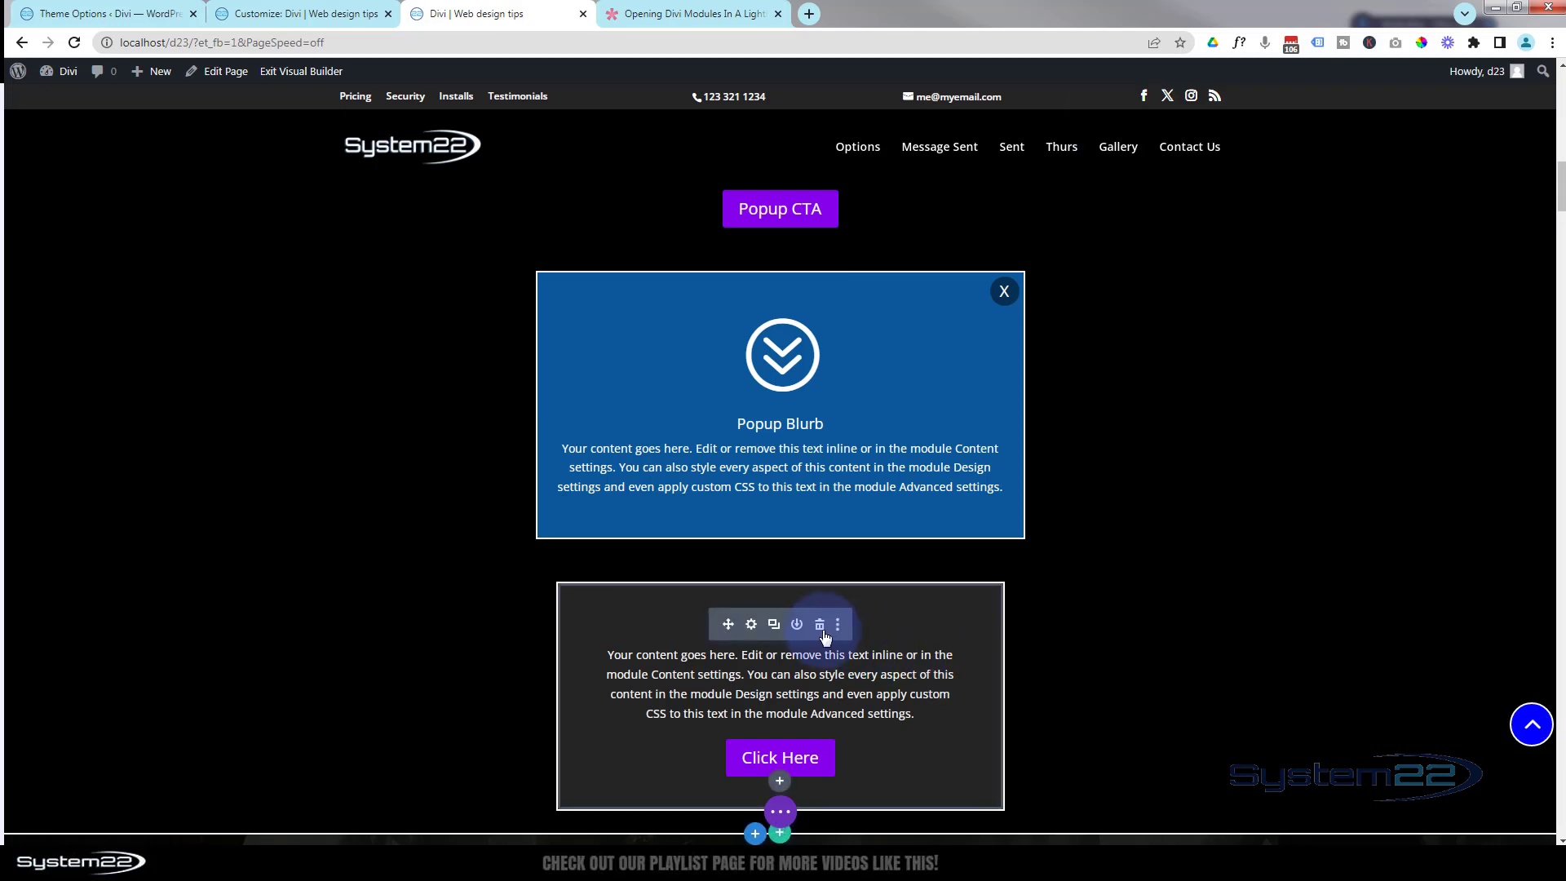
pyautogui.click(752, 626)
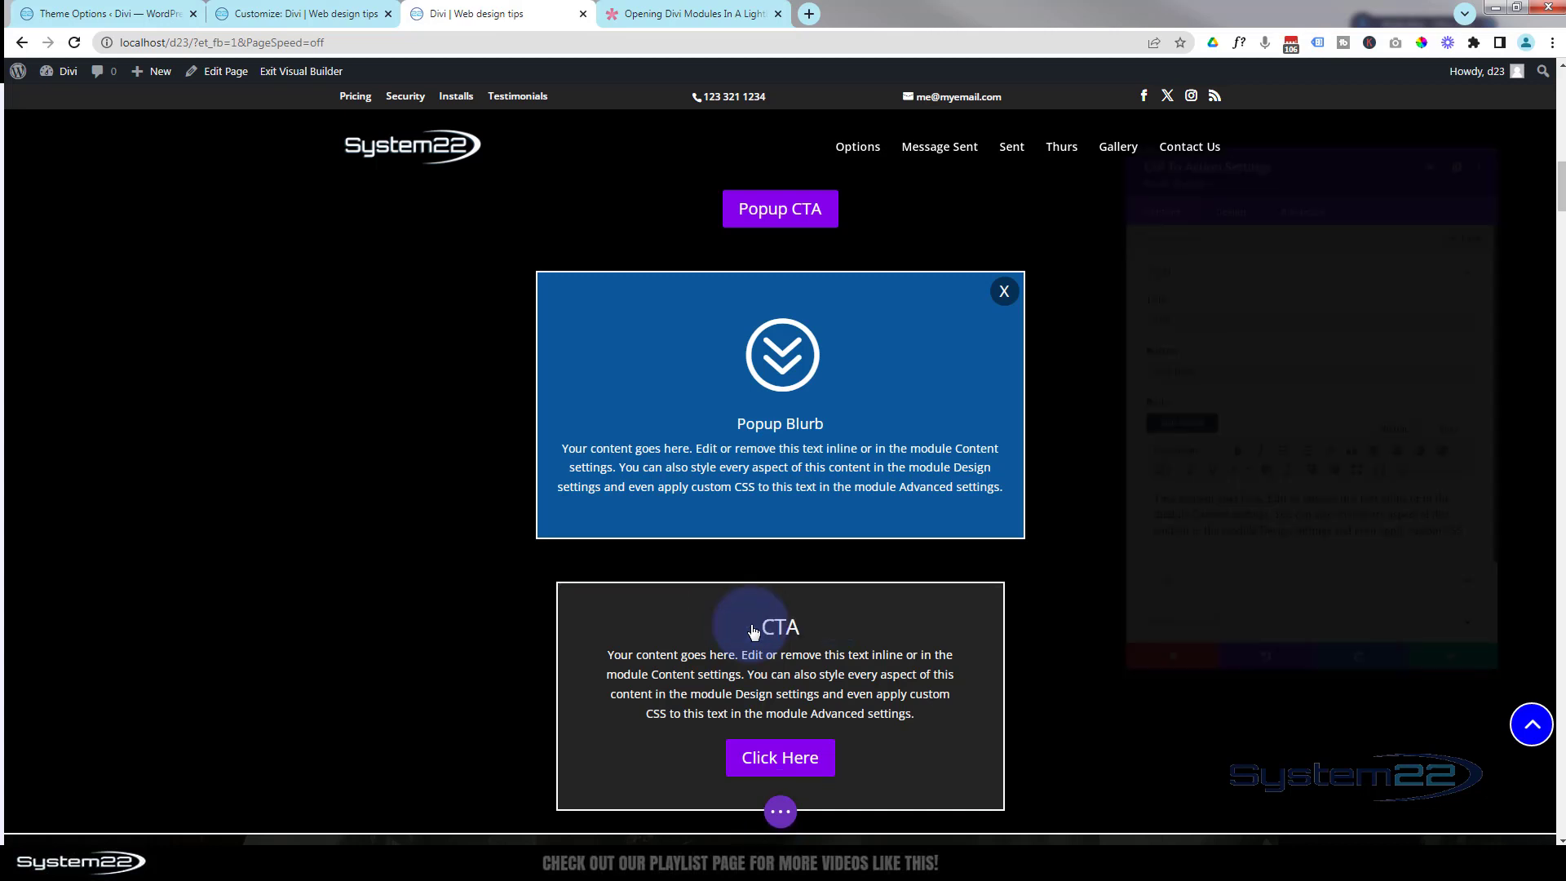
pyautogui.click(1322, 168)
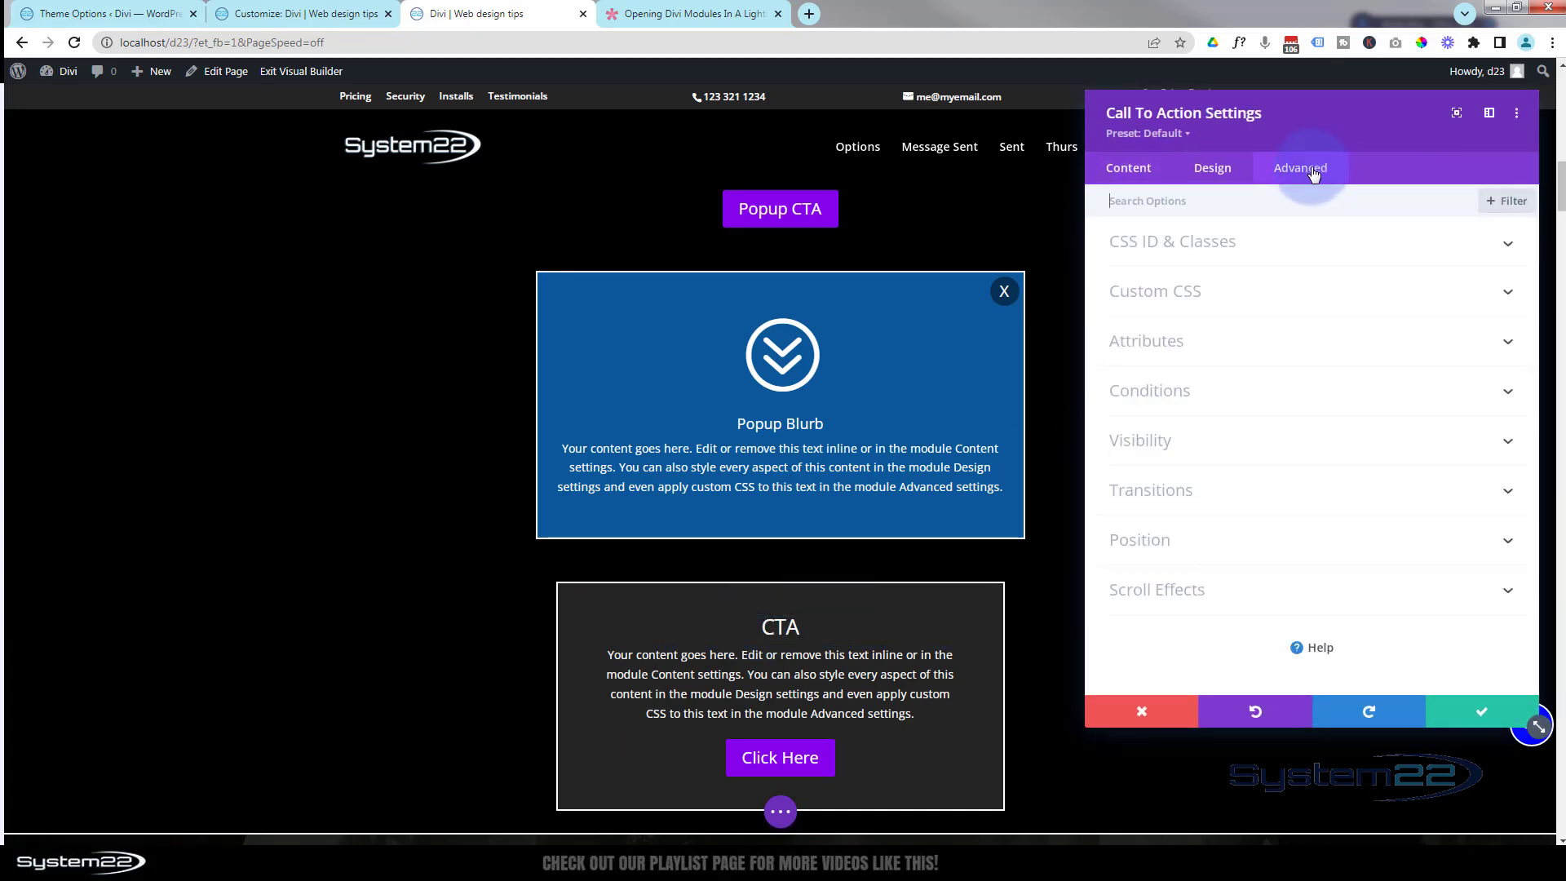
pyautogui.click(1277, 244)
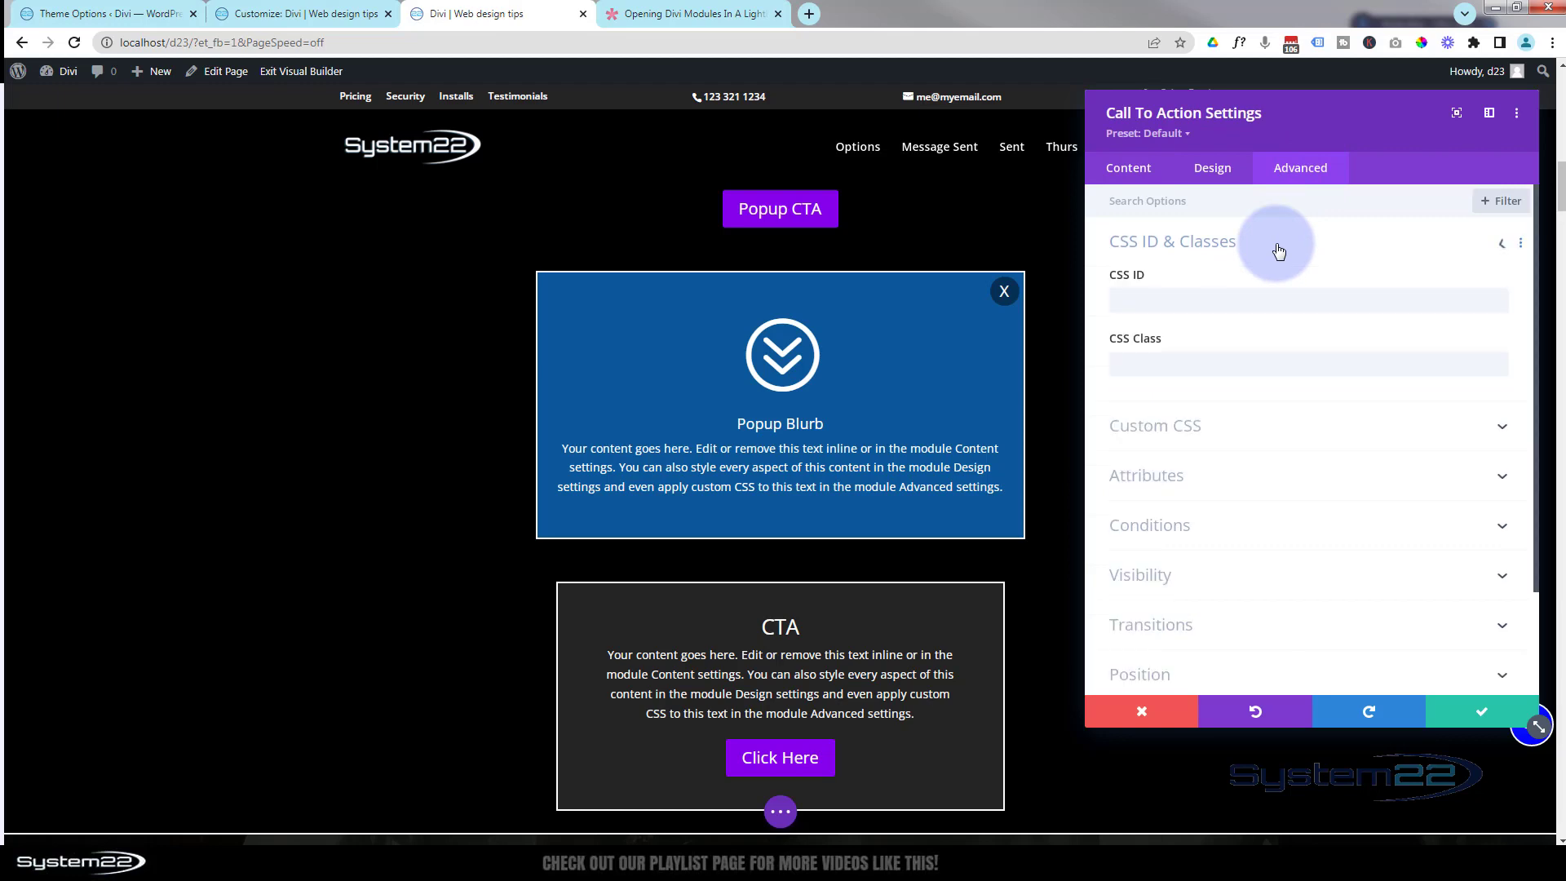
pyautogui.click(1158, 366)
pyautogui.hotkey('ctrl', 'v')
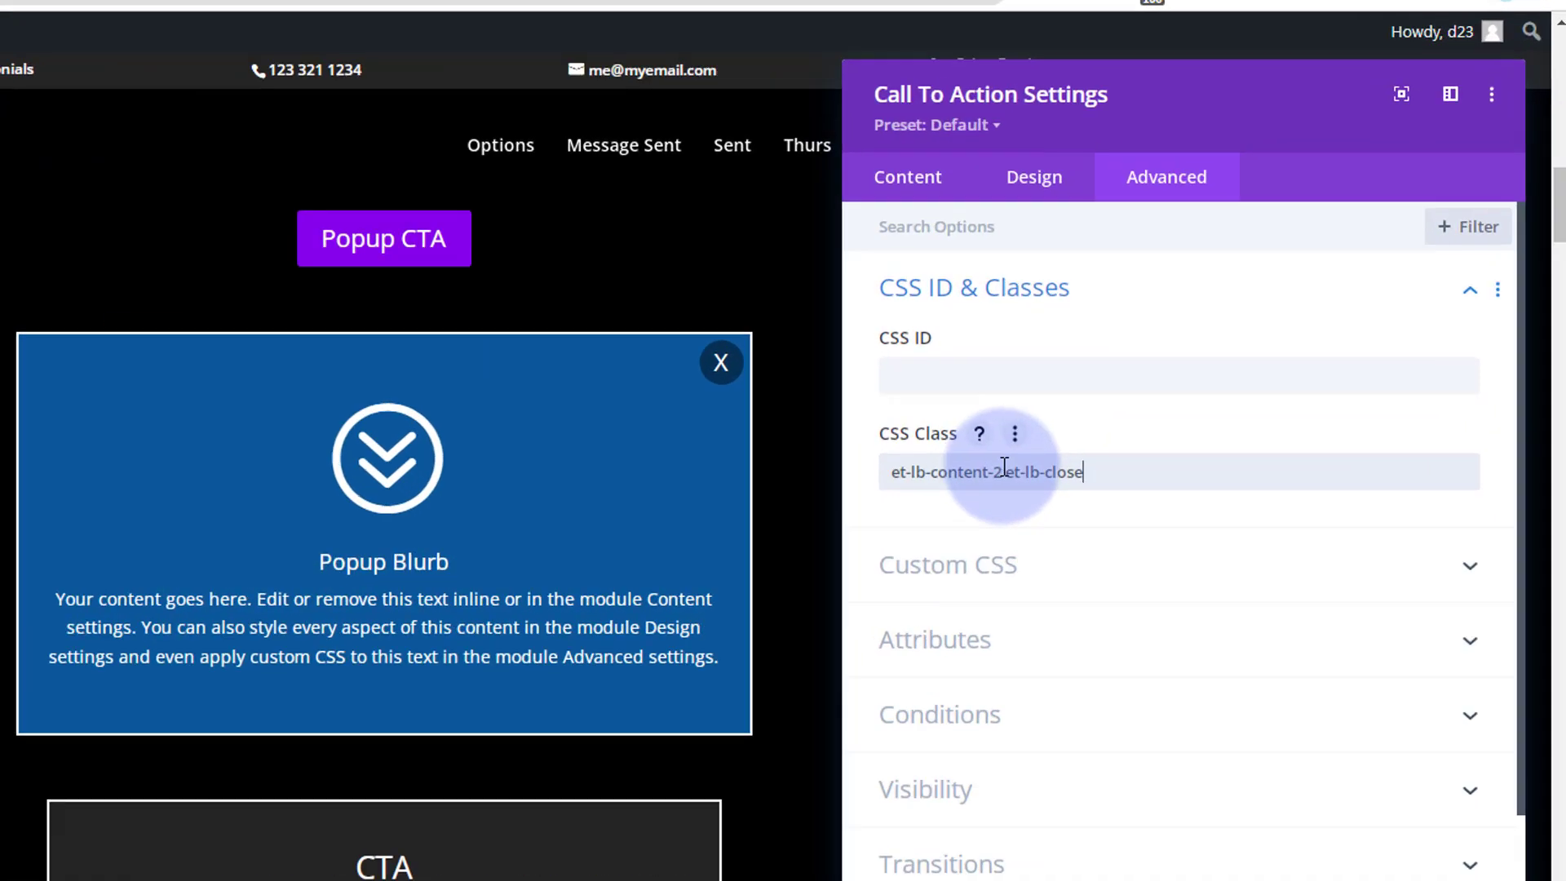
pyautogui.doubleClick(1189, 365)
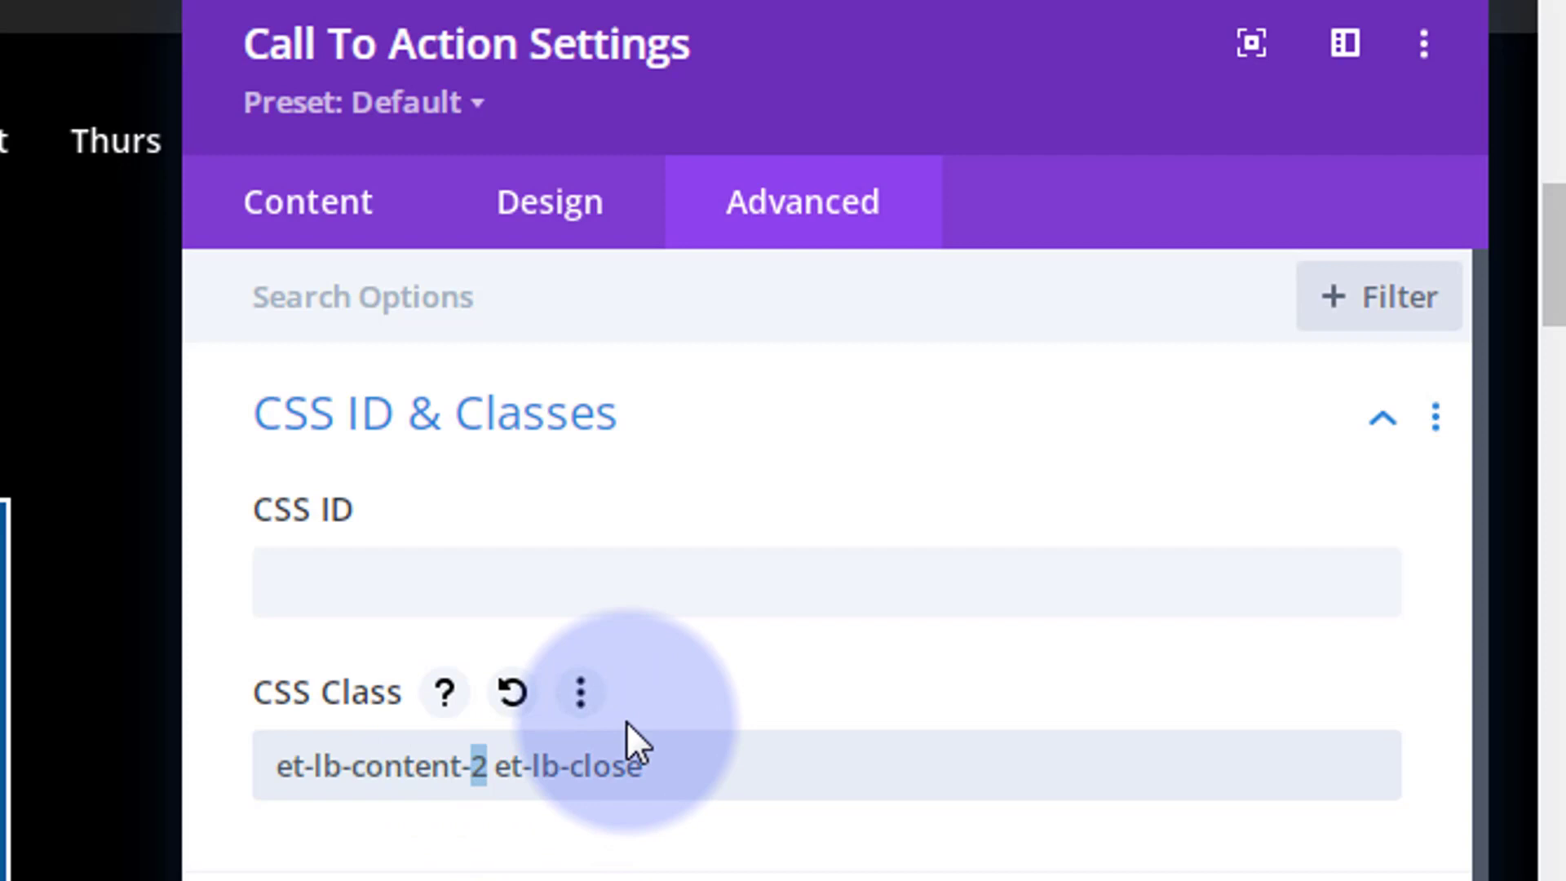
pyautogui.write('3')
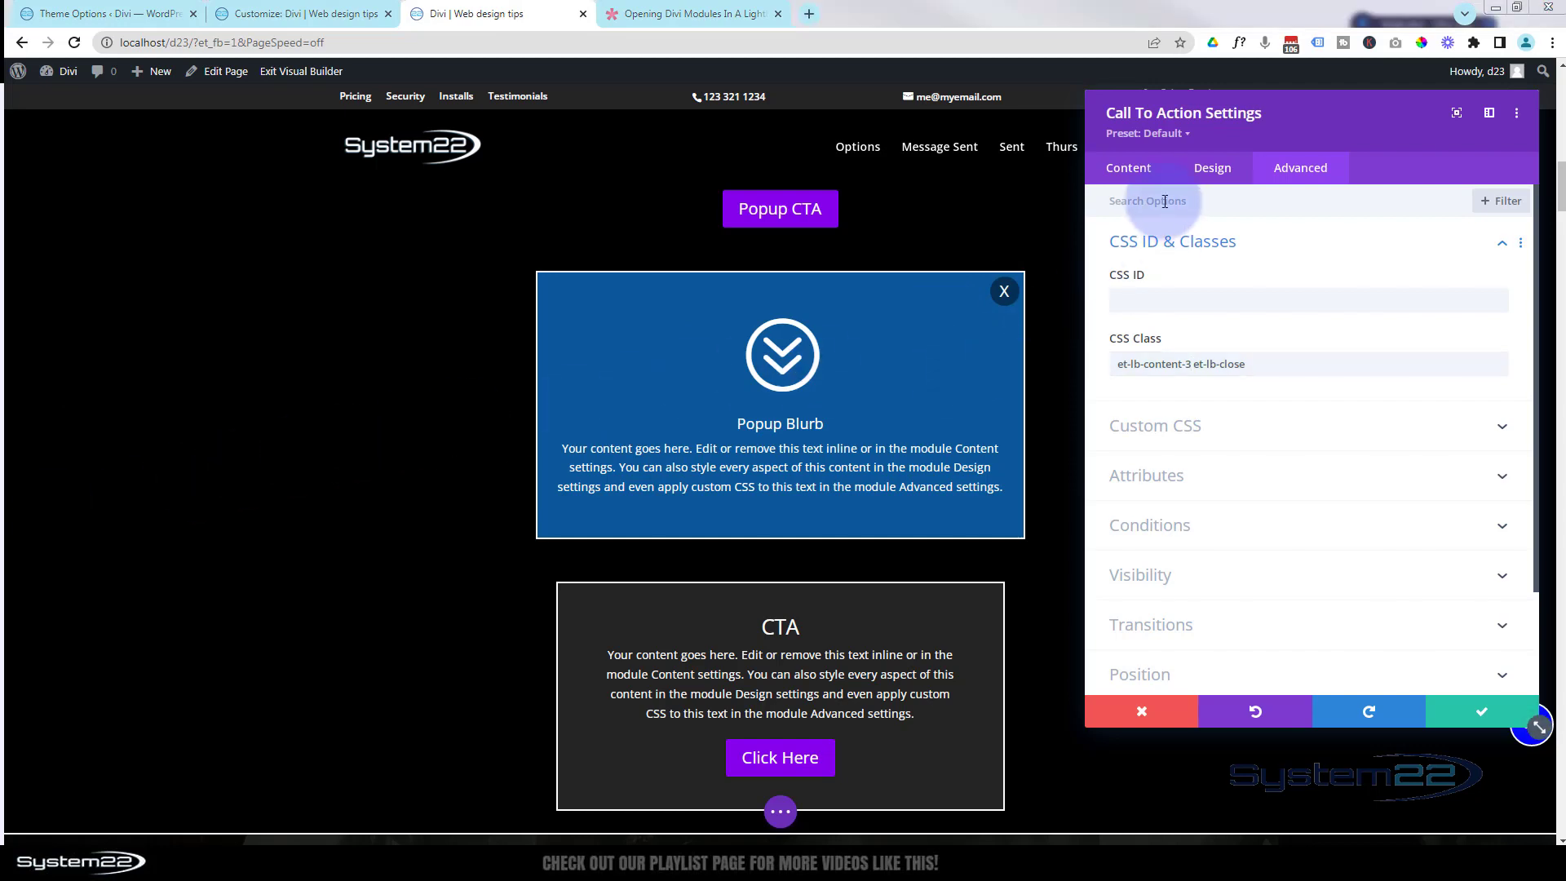
# Step: Add Before CSS to the CTA for a round white 'X', 20px size, 5px top and right offsets, rgba(0,0,0,0.45) background, and save the module
pyautogui.click(1205, 240)
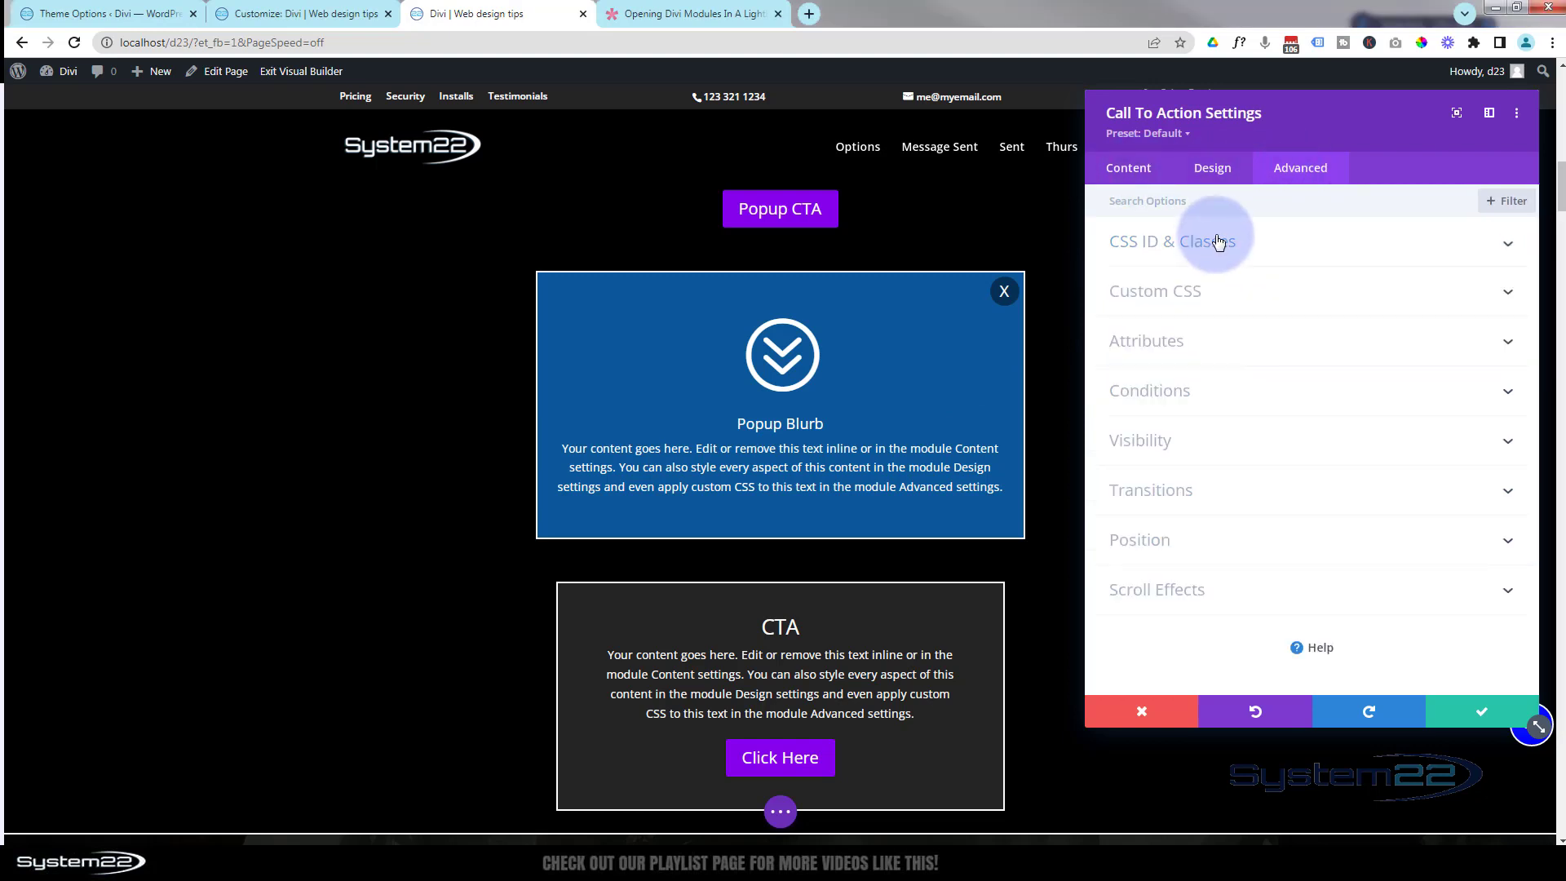
pyautogui.click(1224, 295)
pyautogui.click(1138, 265)
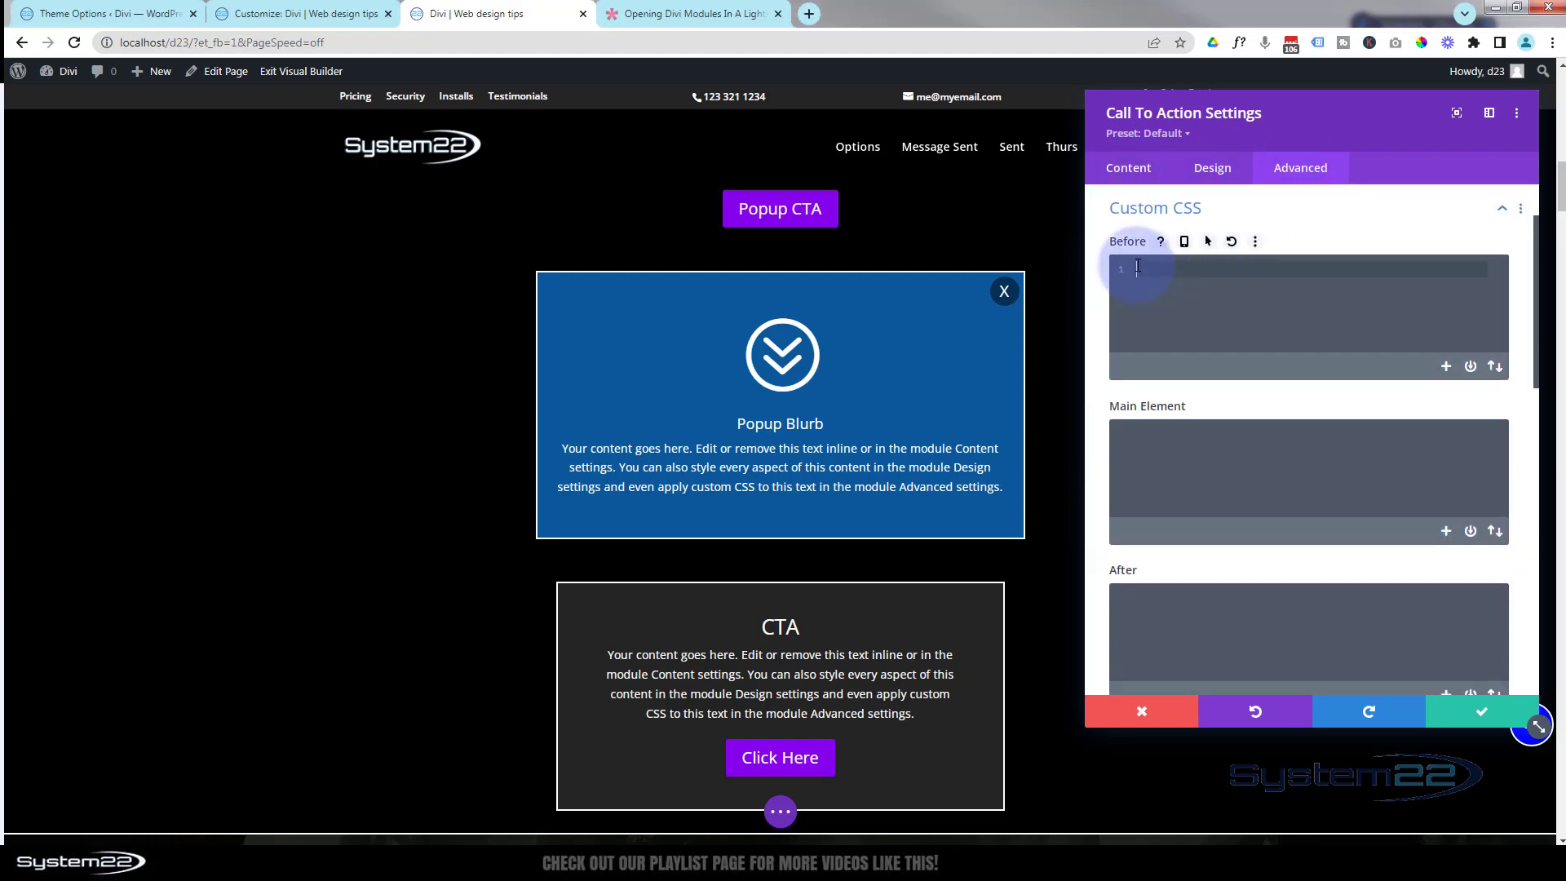
pyautogui.write("content: 'X';     display: block;     position: absolute;     top: 5px;     right: 5px;     width: 20px;     height: 20px;     background-color: rgba(0,0,0,0.45);     padding:8px;     border-radius:50%;     color: white;     font-size: 20px;     text-align: center;     line-height: 20px;     cursor: pointer;")
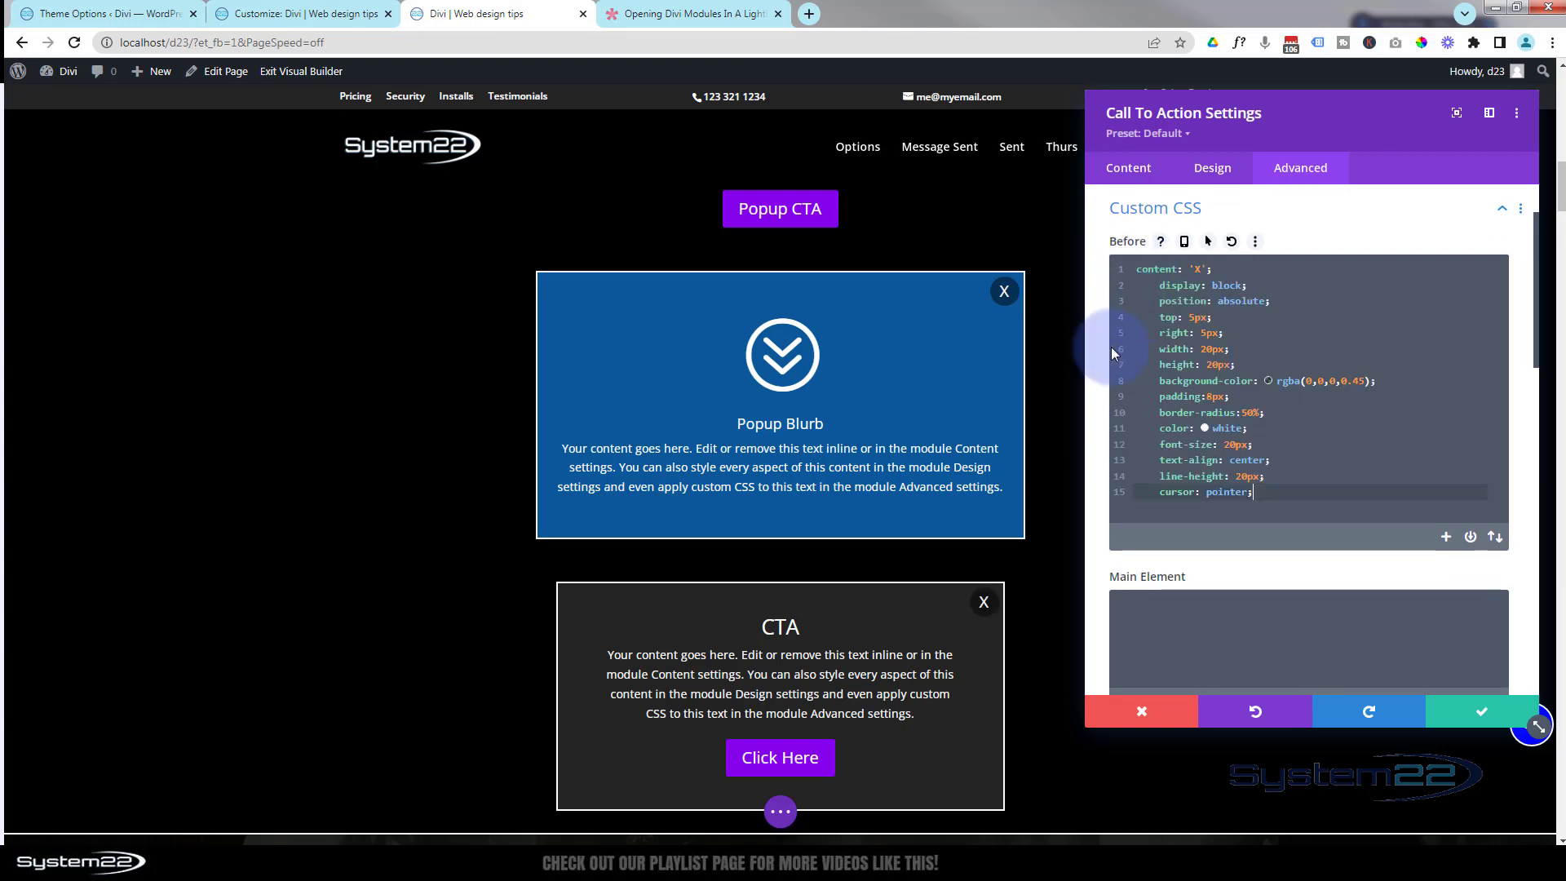
pyautogui.click(1221, 179)
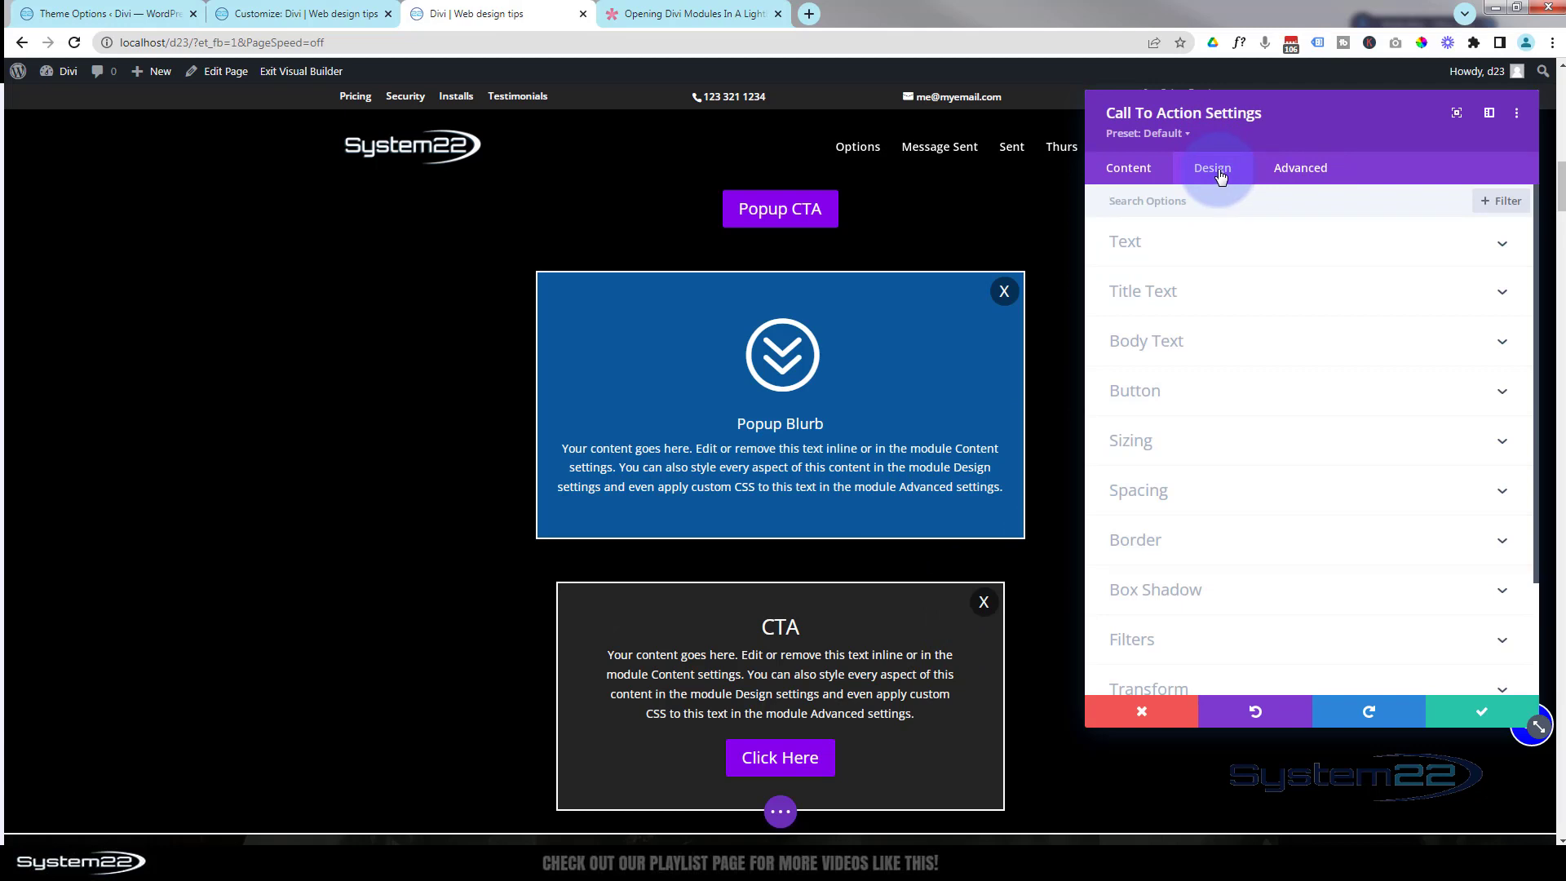
pyautogui.click(1198, 454)
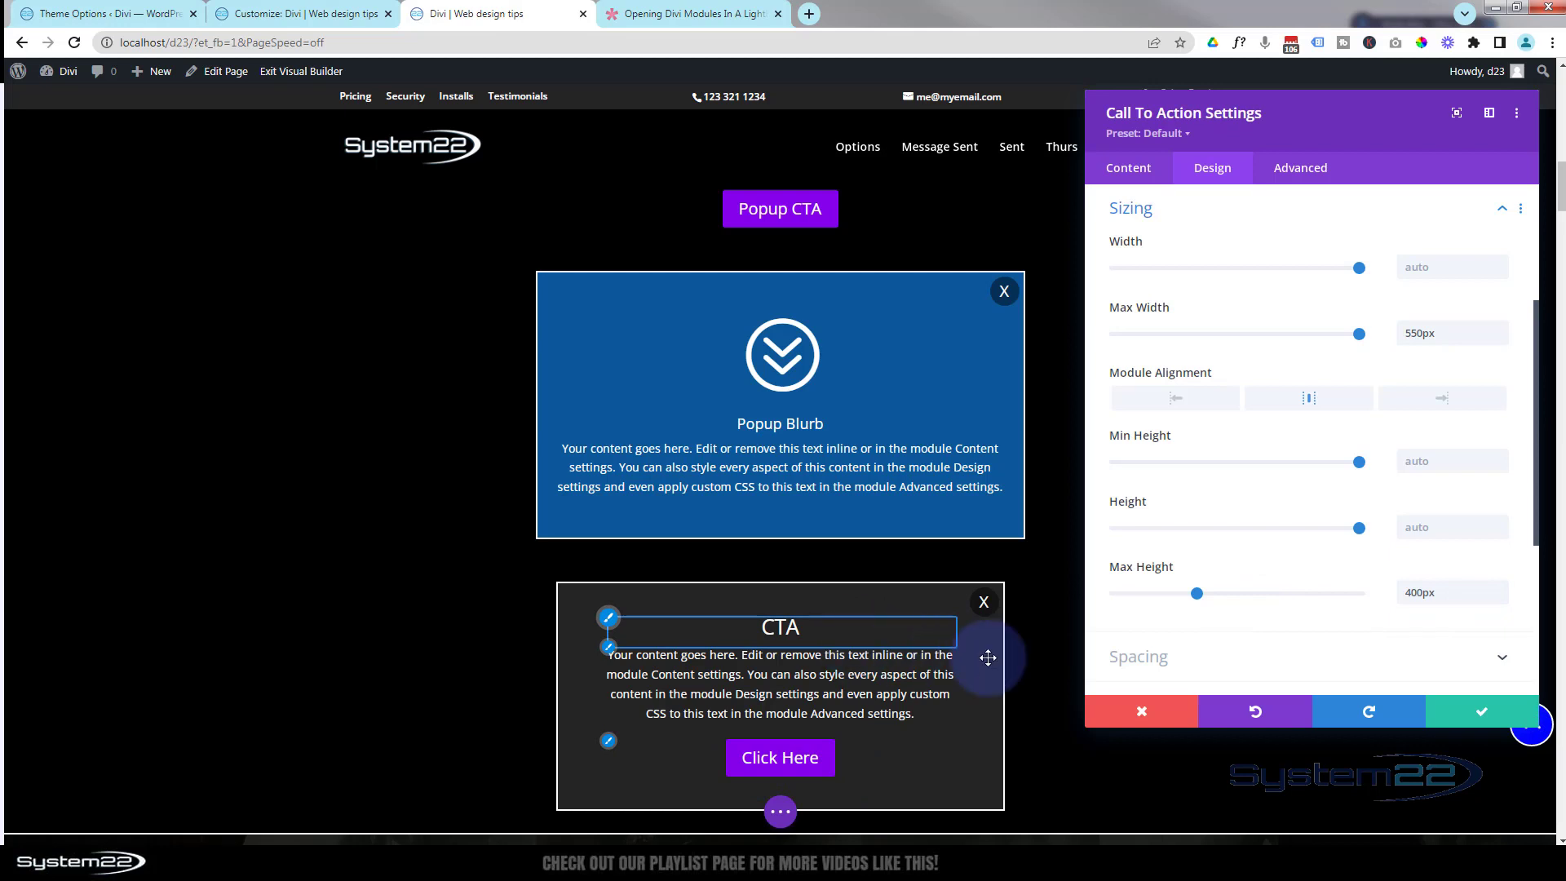
pyautogui.click(1461, 718)
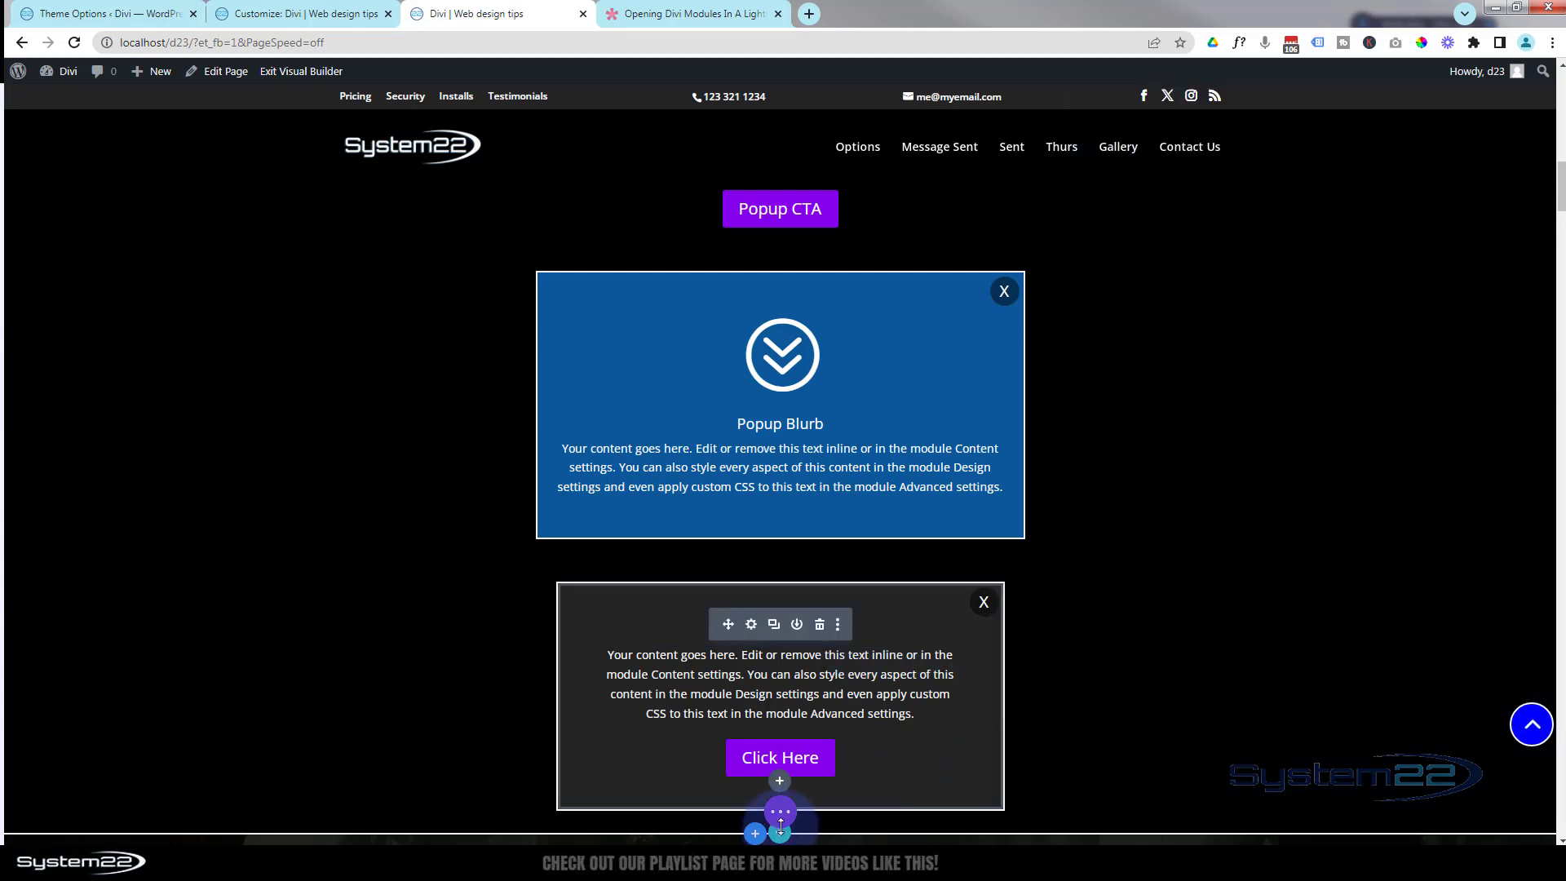
# Step: Save the page and exit the Visual Builder
pyautogui.click(779, 811)
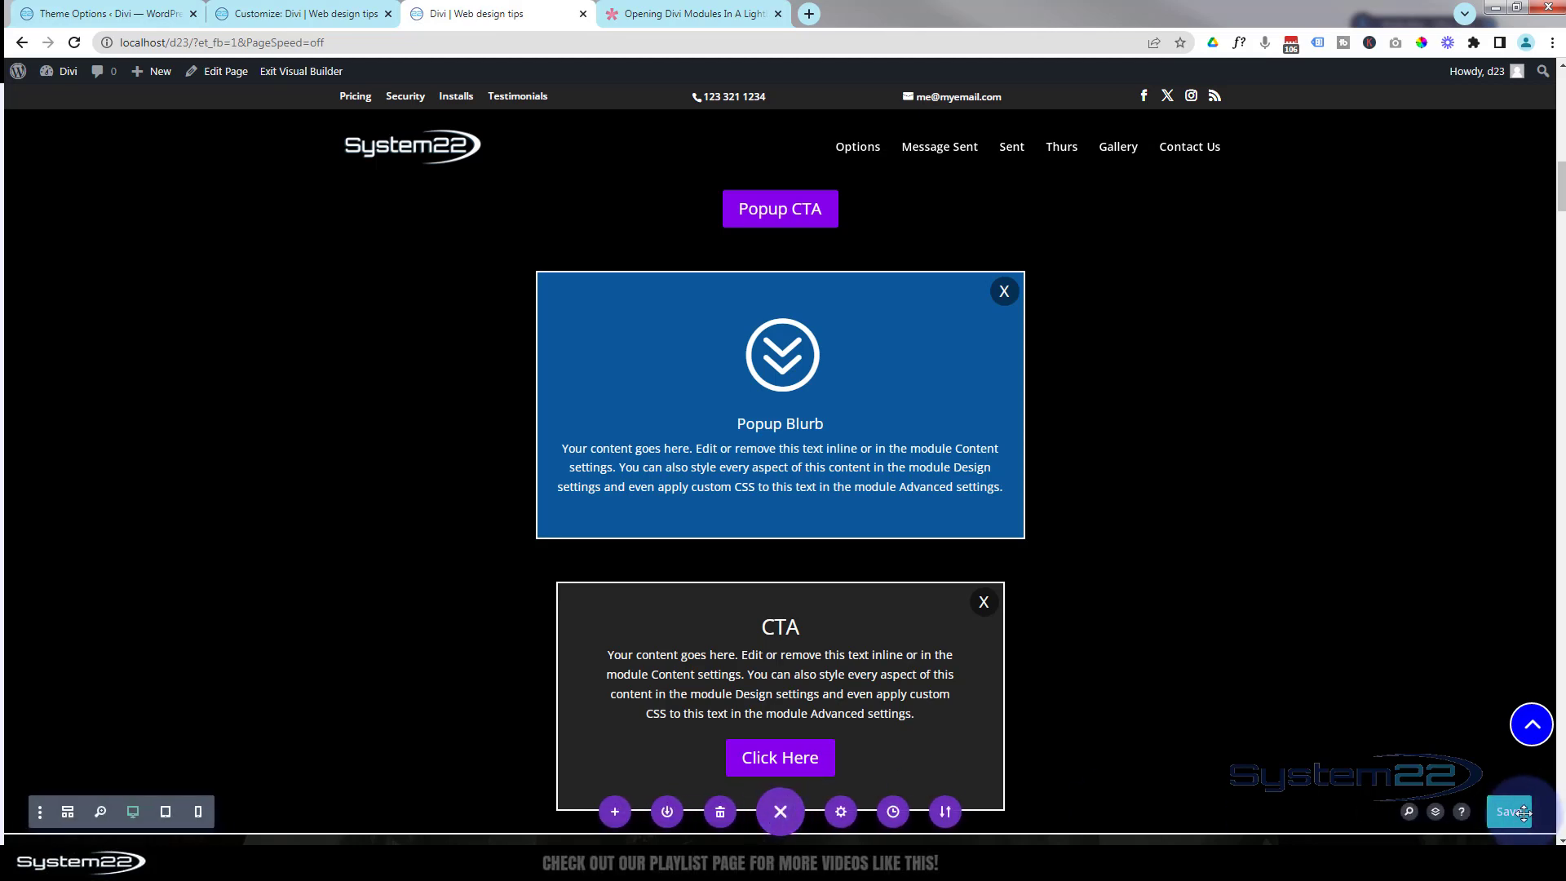
pyautogui.click(294, 72)
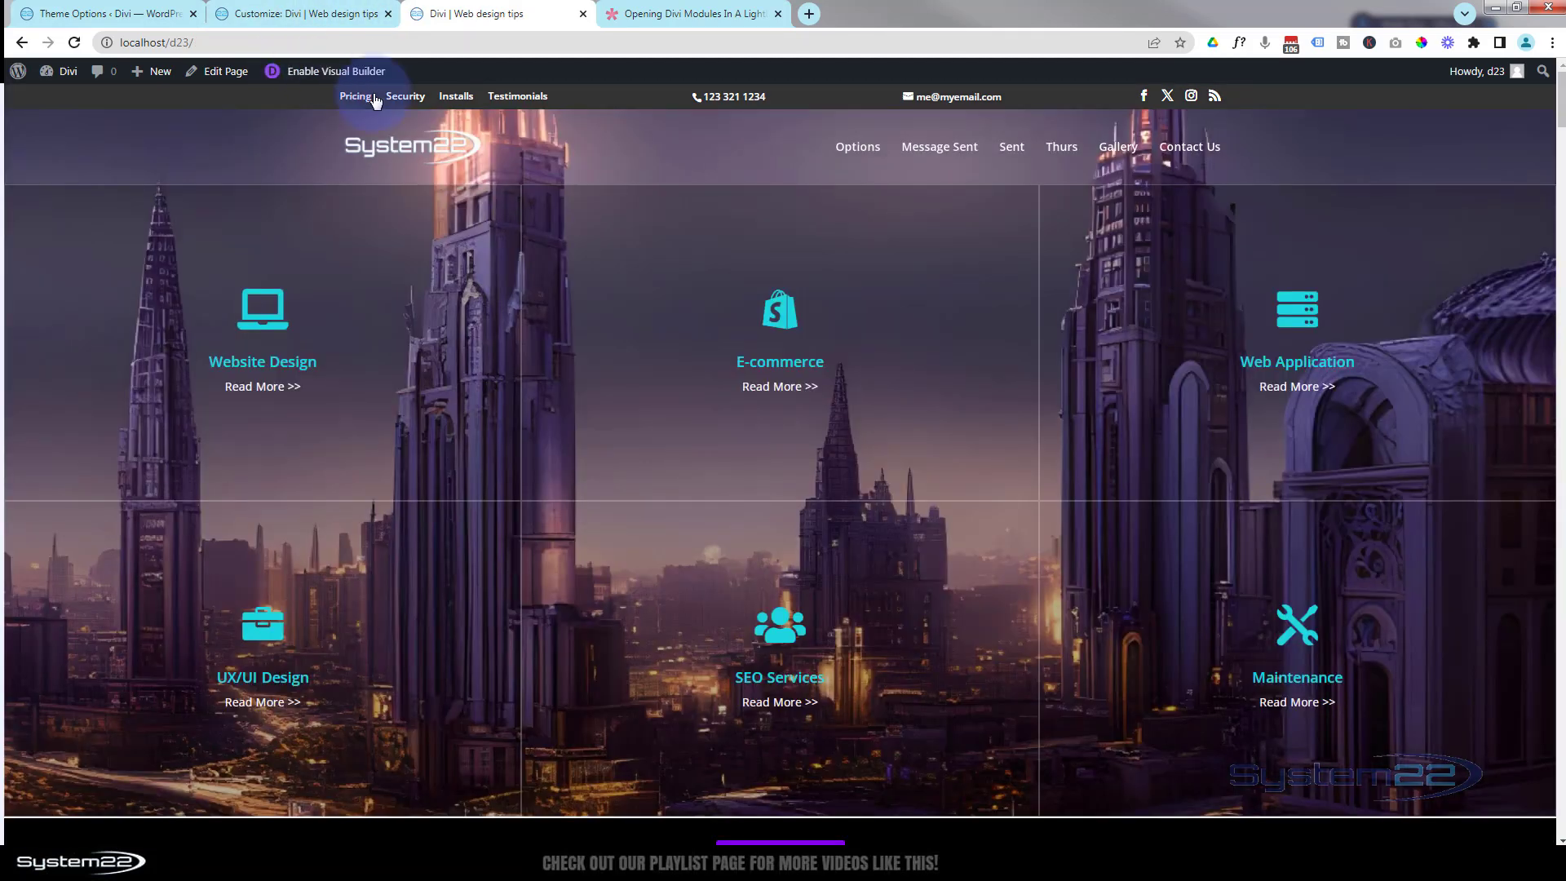
# Step: Test the Latest News! and Popup Blurb buttons on the live page, closing each popup with its X icon
pyautogui.scroll(-3, 356, 189)
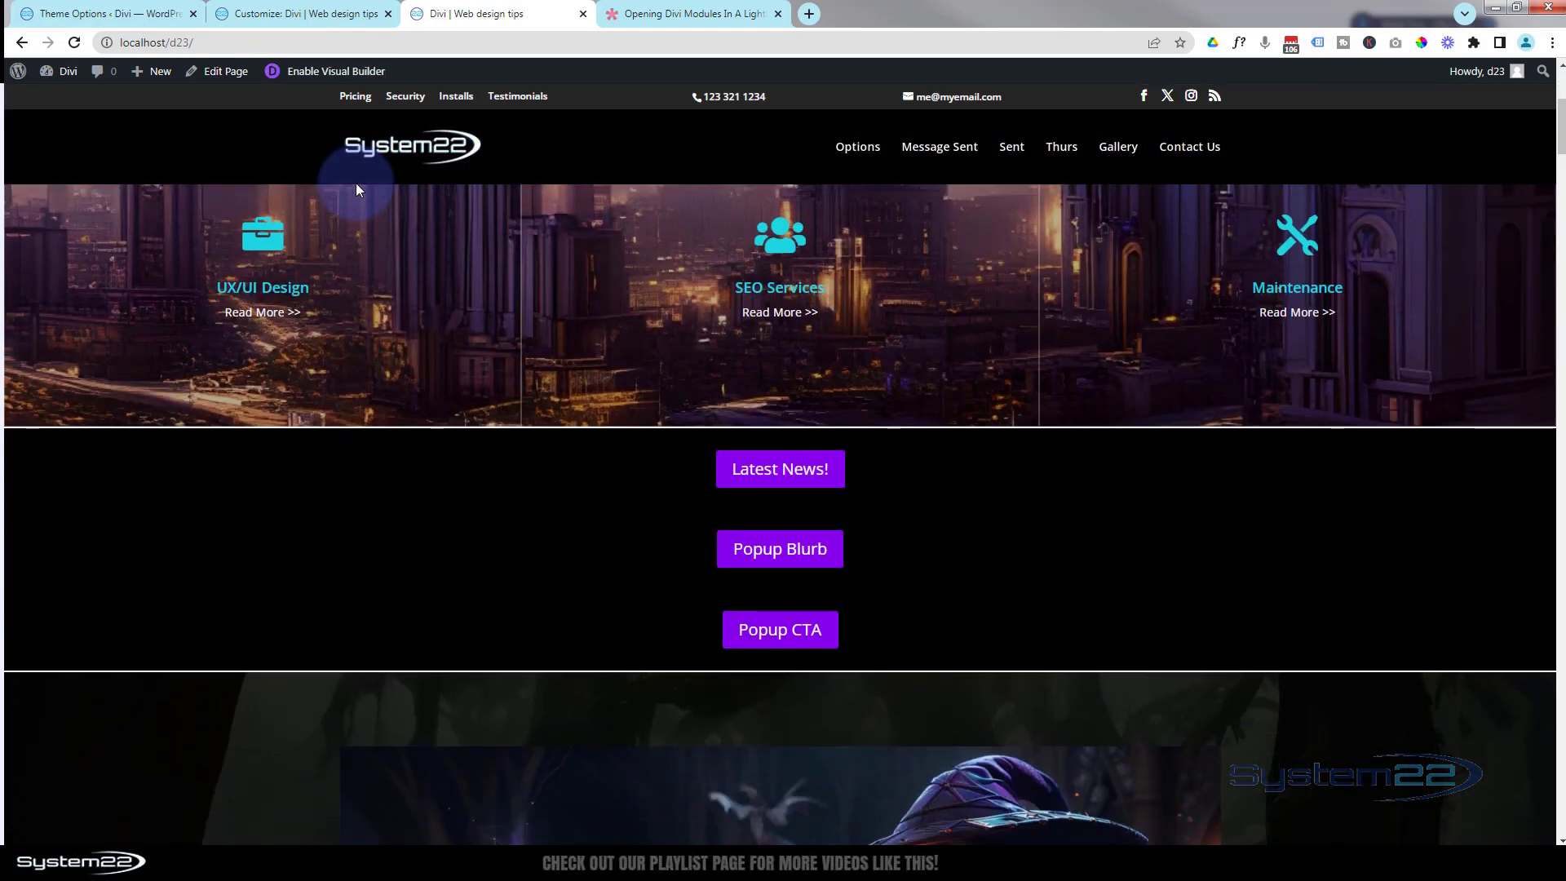
pyautogui.scroll(2, 374, 318)
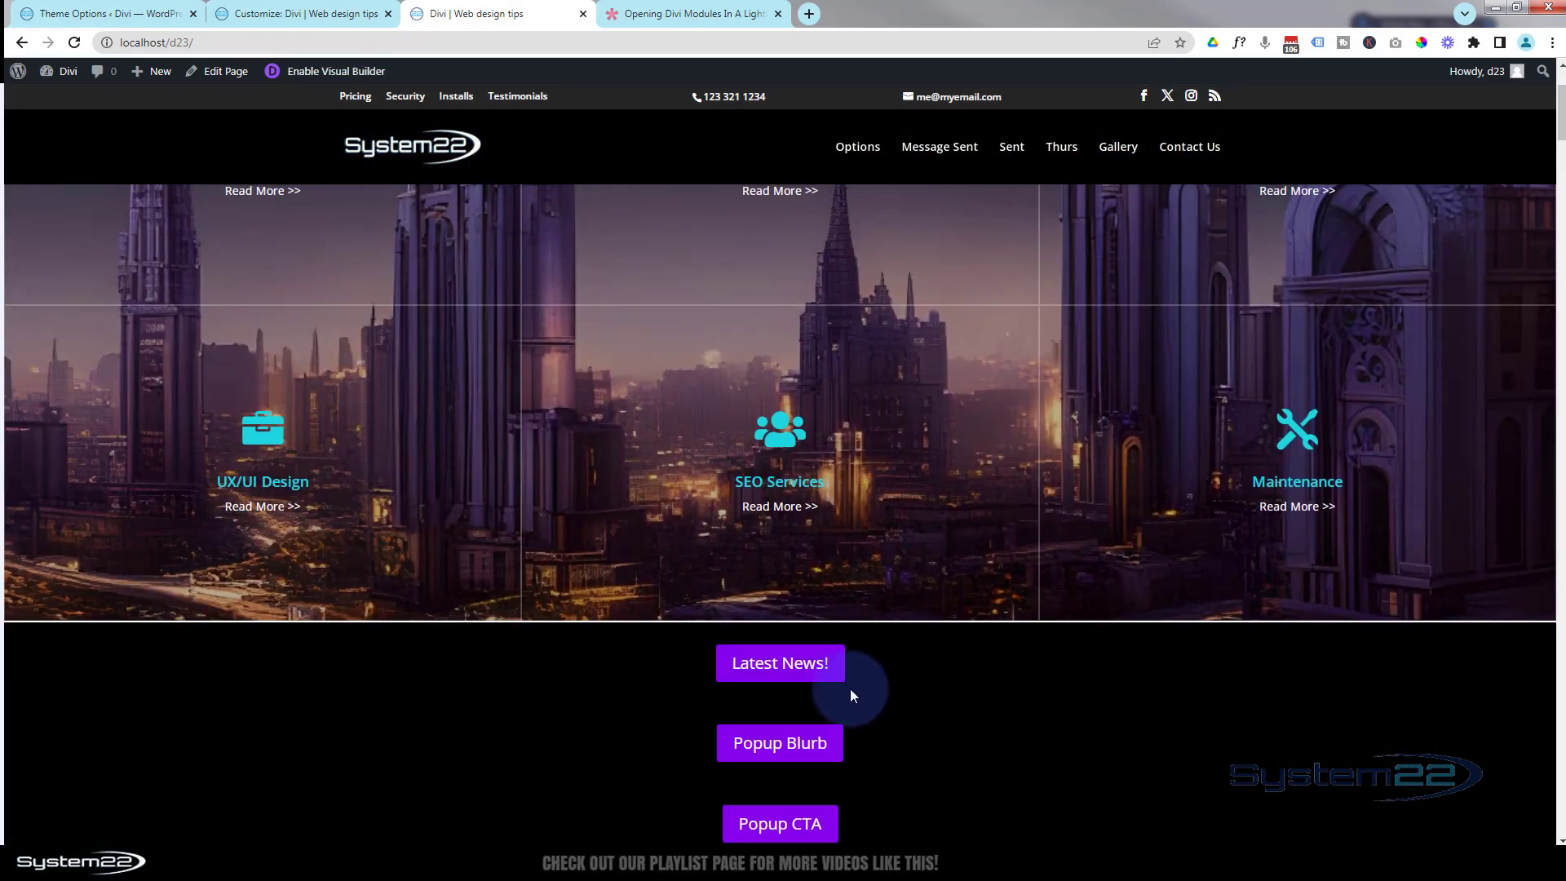
pyautogui.click(805, 660)
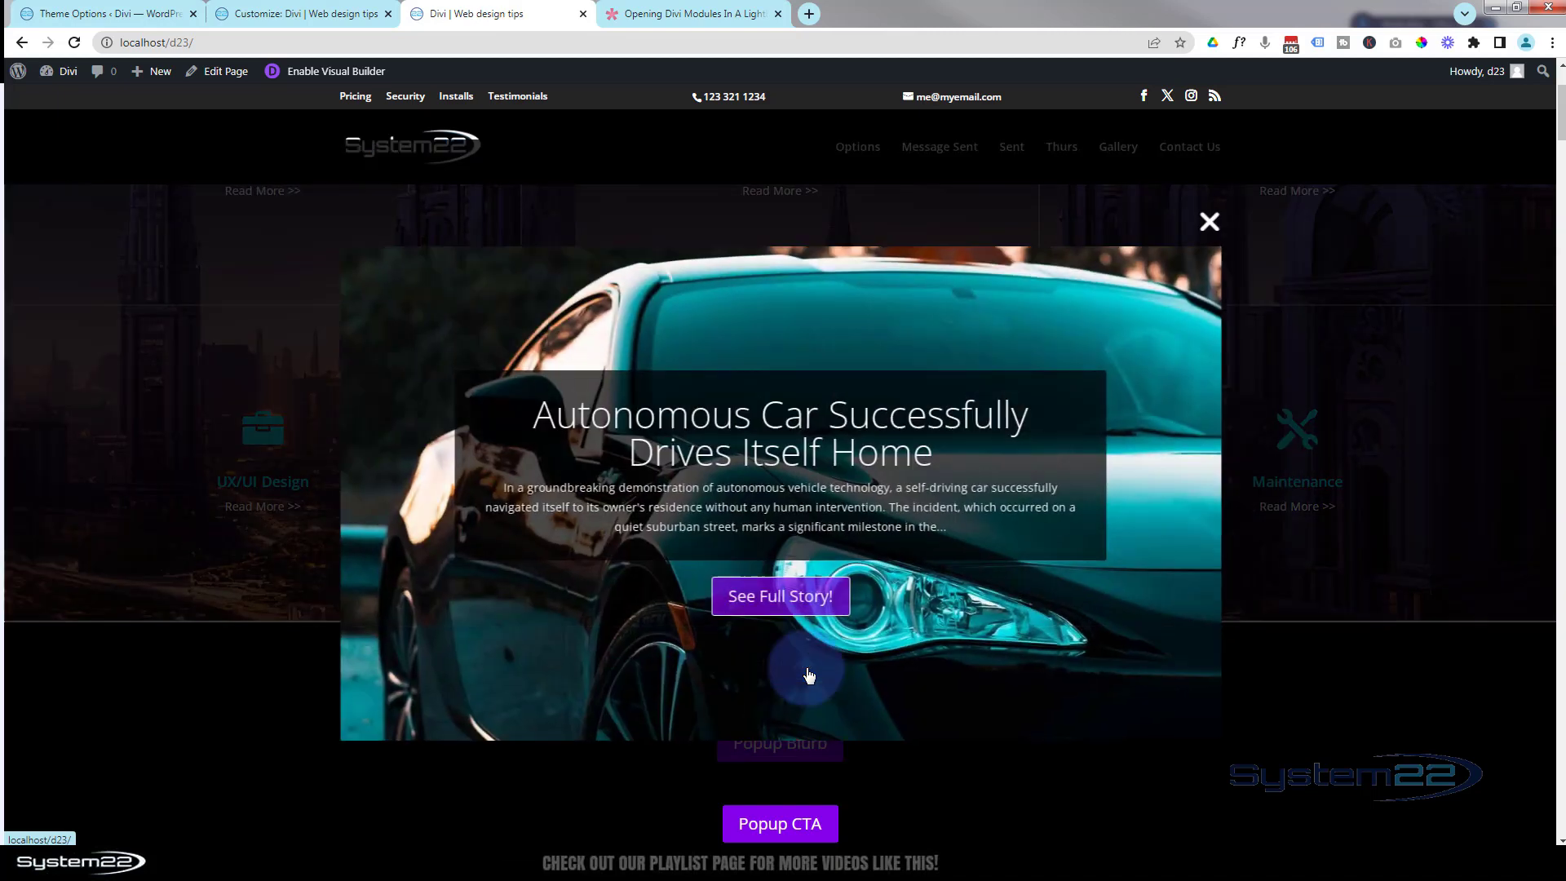
pyautogui.click(1210, 221)
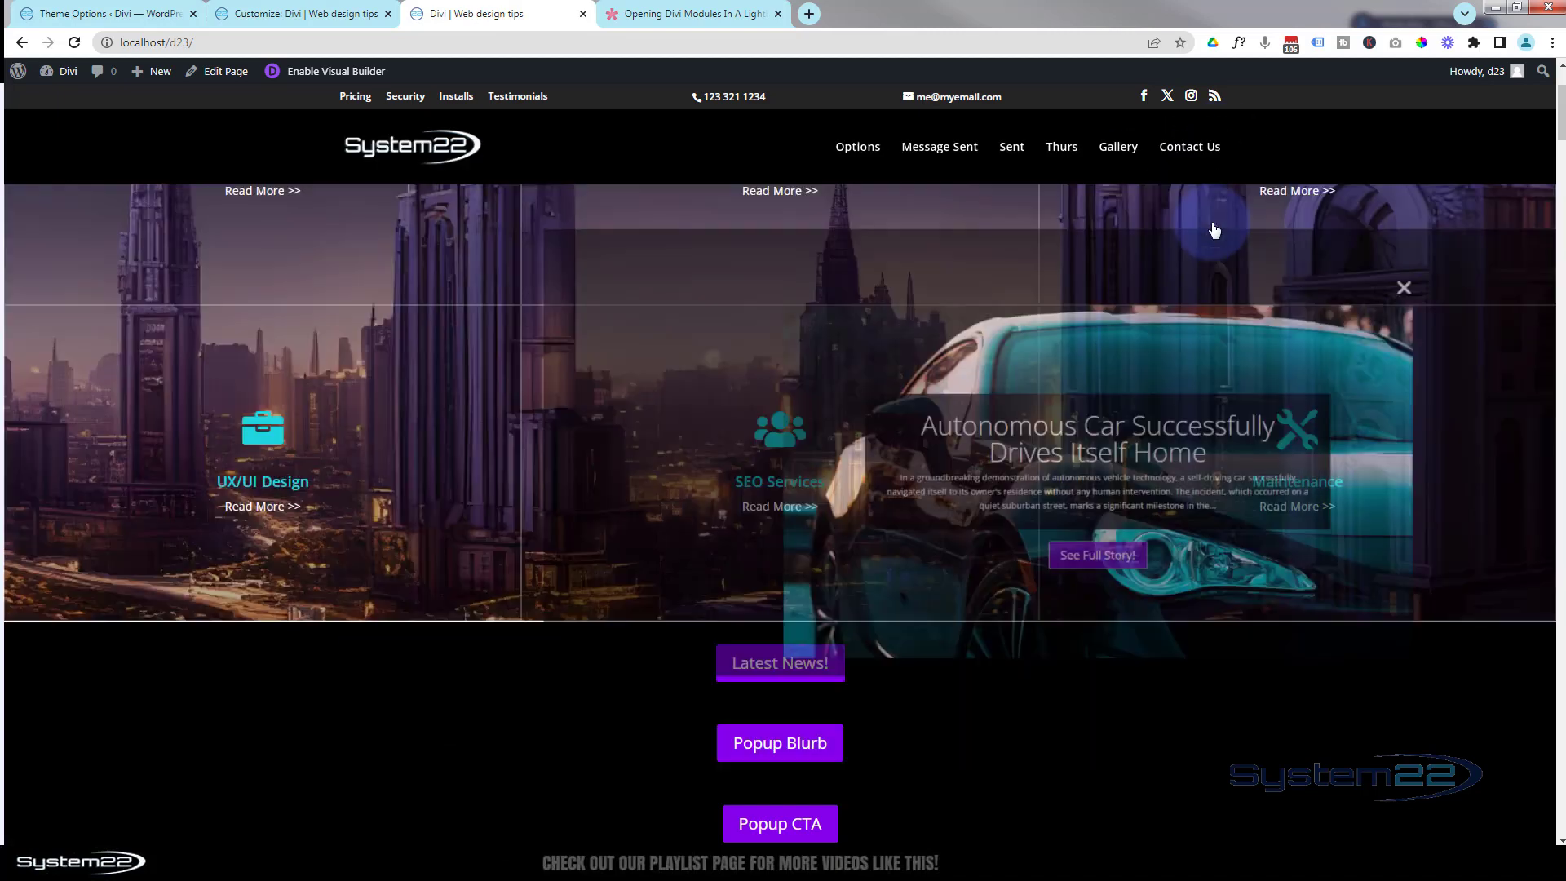
pyautogui.scroll(-1, 1082, 277)
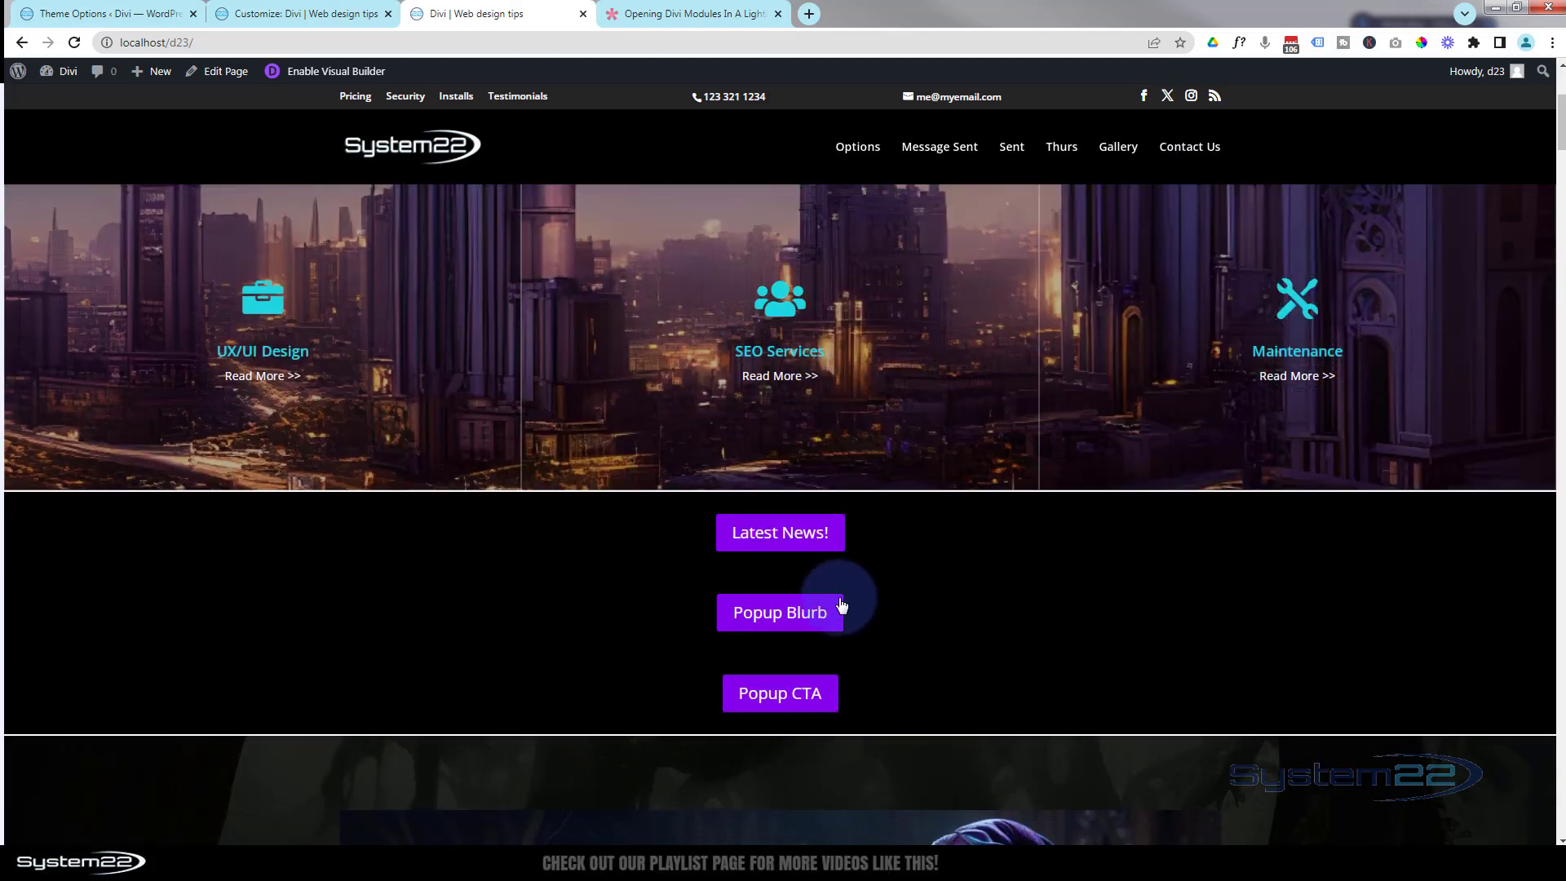
pyautogui.click(818, 614)
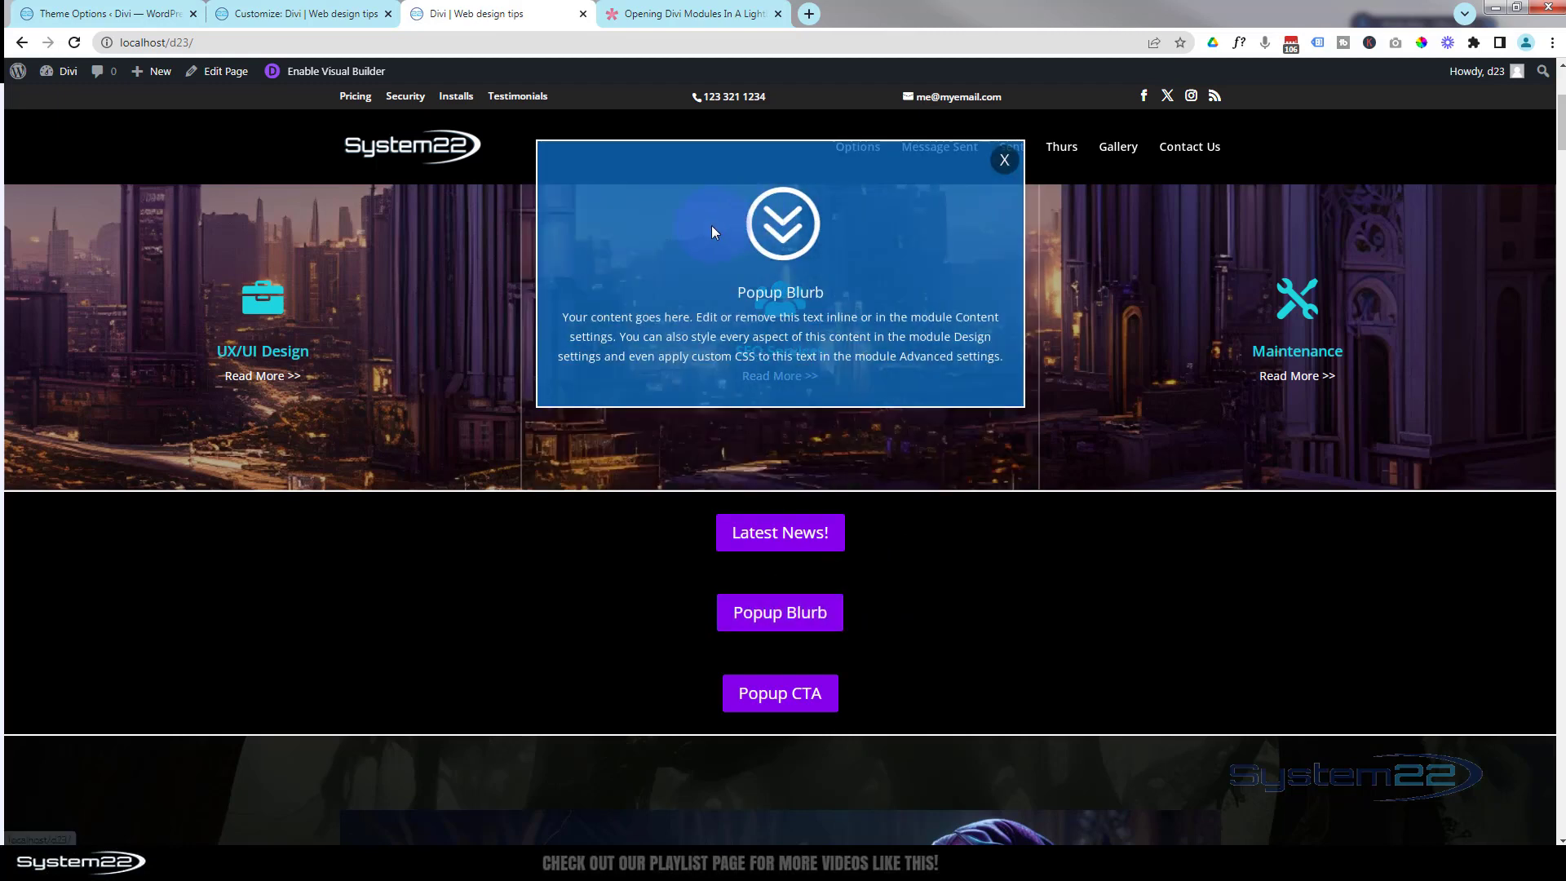
pyautogui.click(1009, 164)
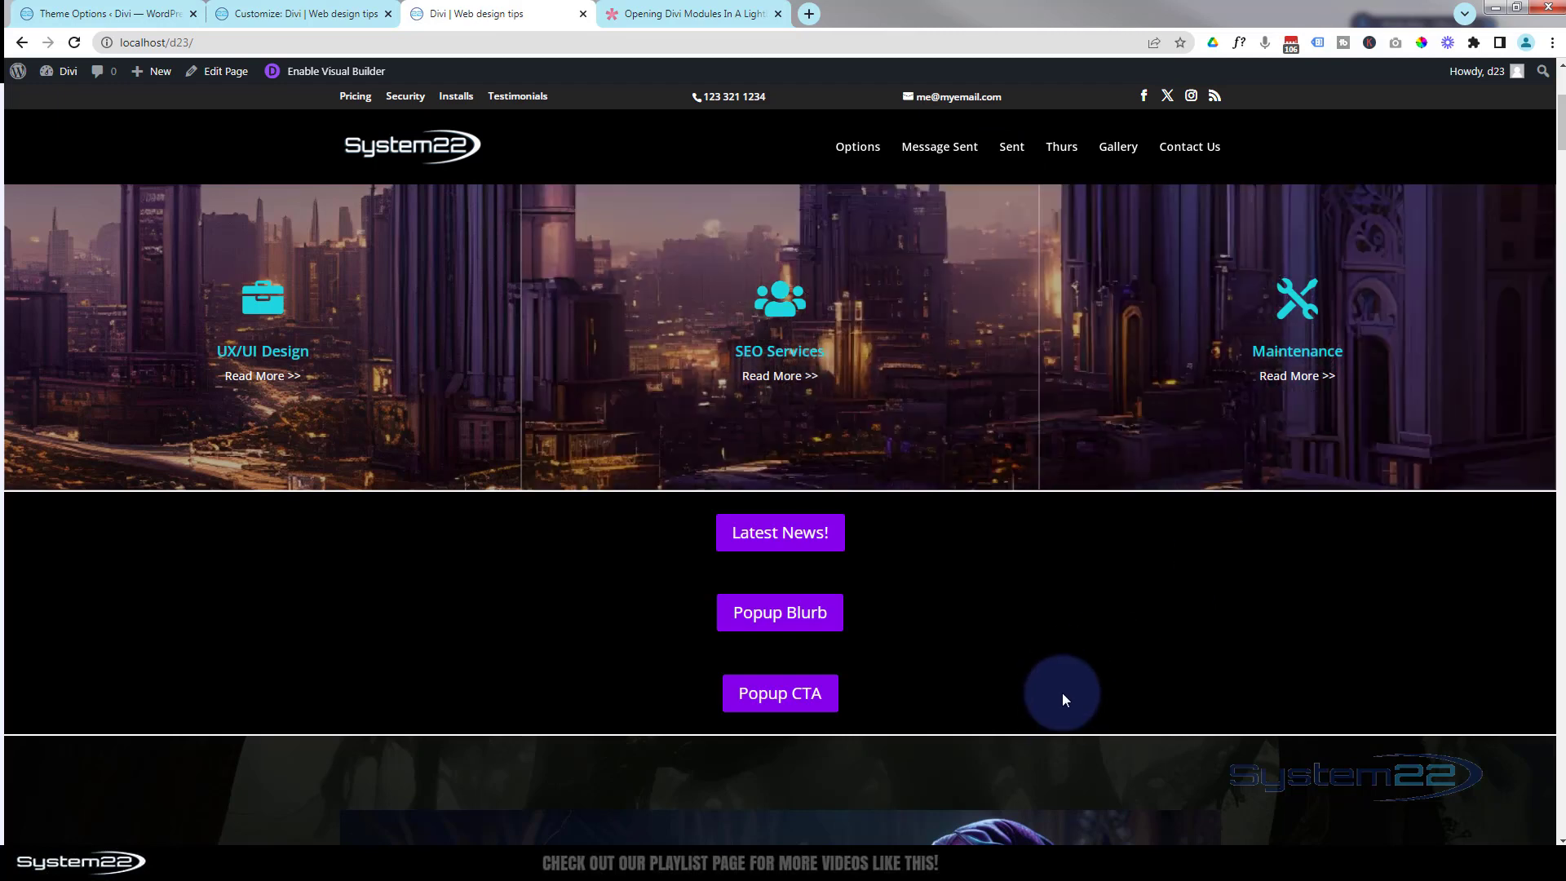
# Step: Test opening and closing the CTA popup repeatedly with the Popup CTA button and the popup's X icon
pyautogui.click(767, 701)
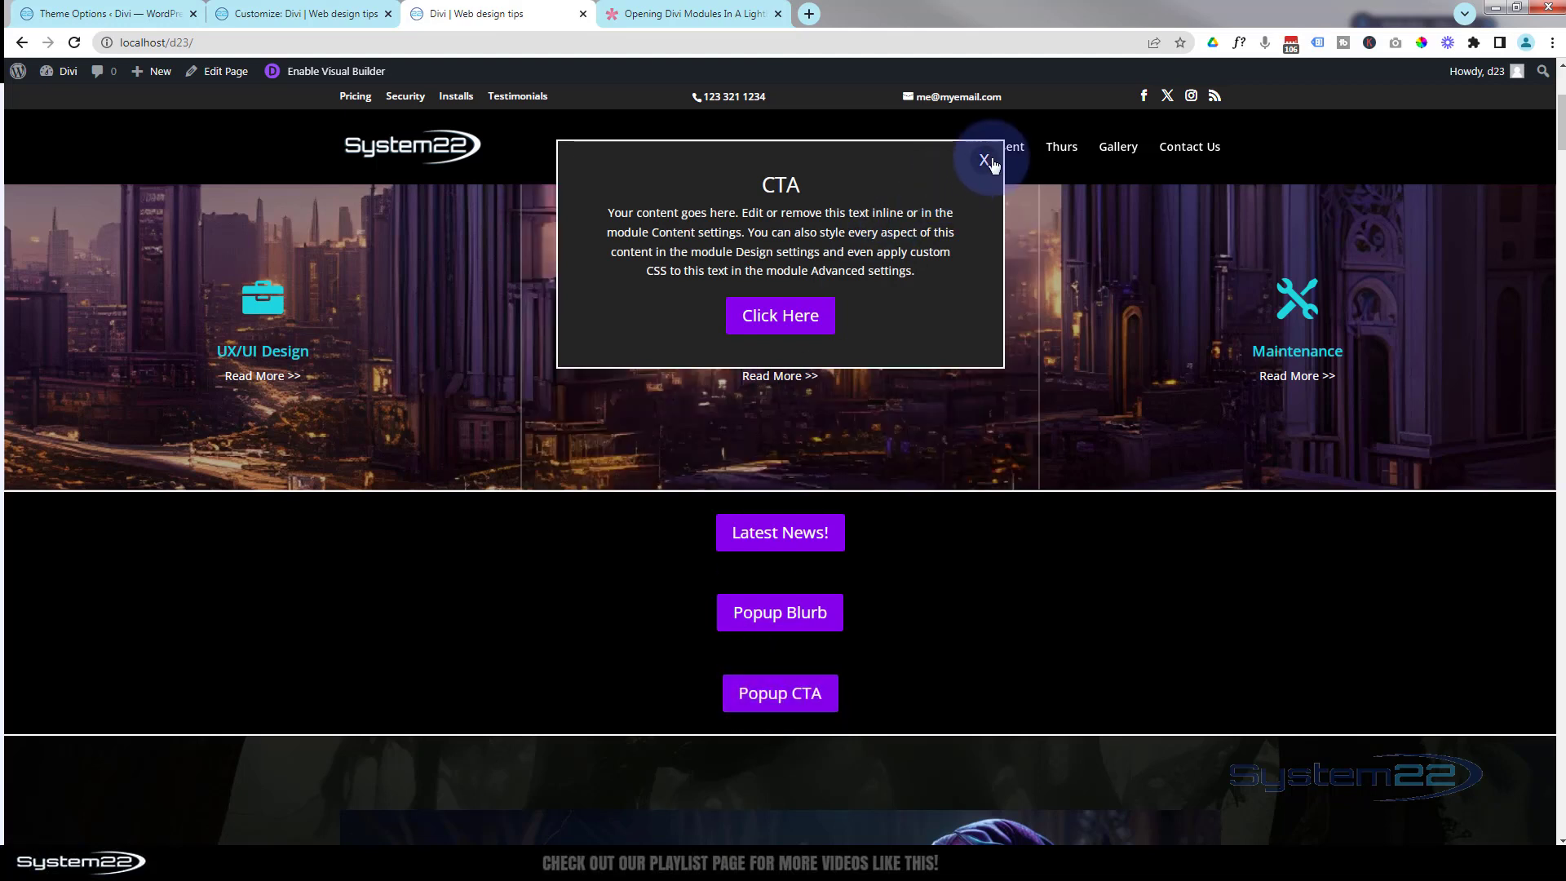
pyautogui.click(942, 318)
pyautogui.click(788, 702)
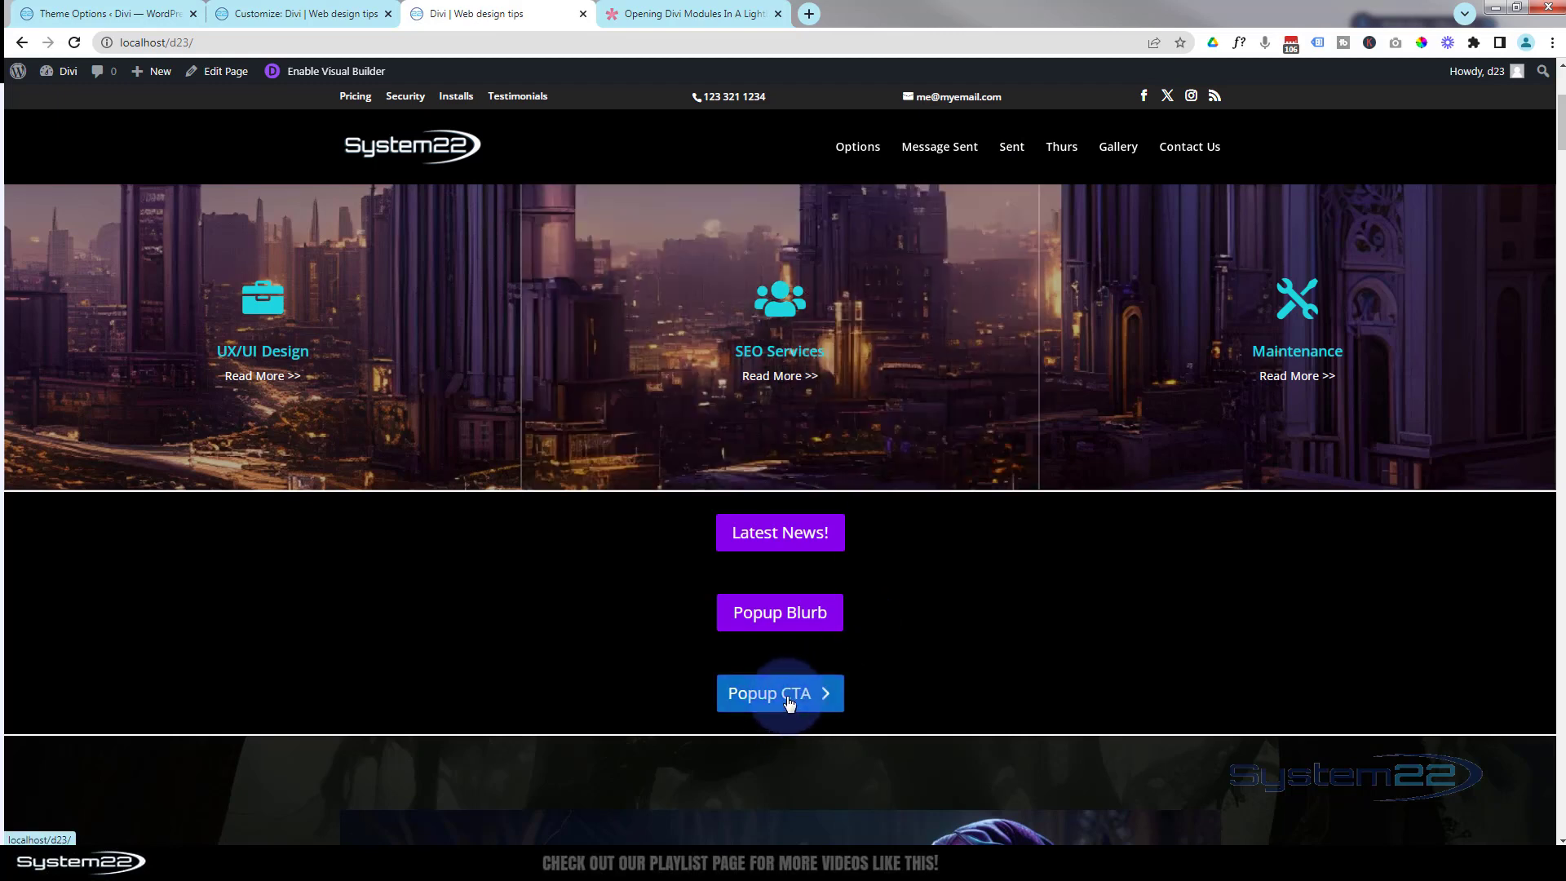
pyautogui.click(788, 702)
pyautogui.click(788, 702)
pyautogui.click(984, 161)
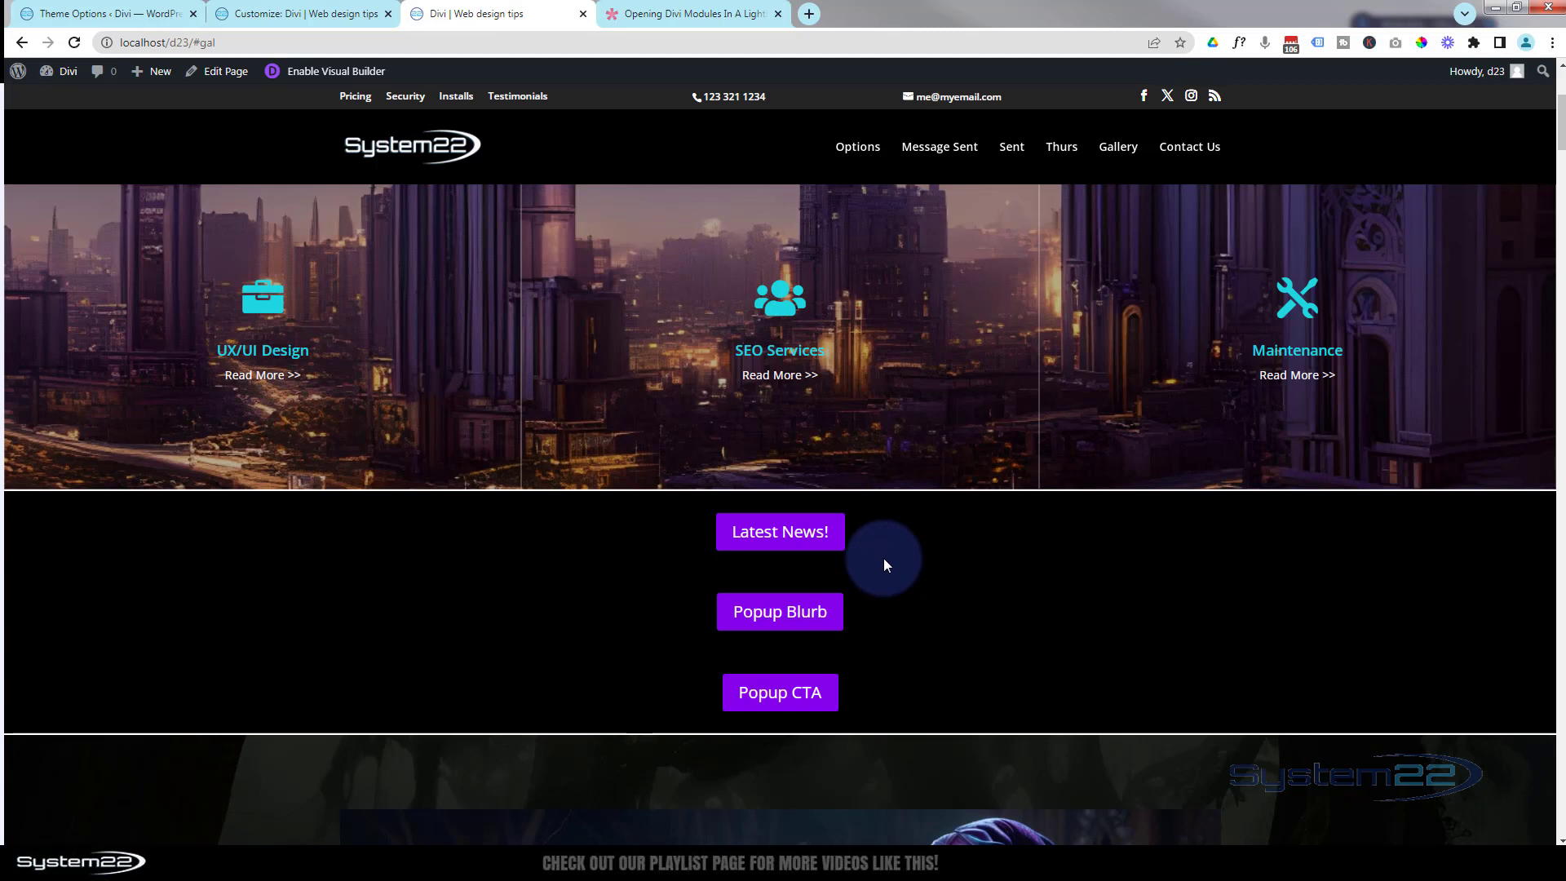
# Step: Reopen the blurb popup from the Popup Blurb button and close it with its X icon
pyautogui.scroll(2, 988, 697)
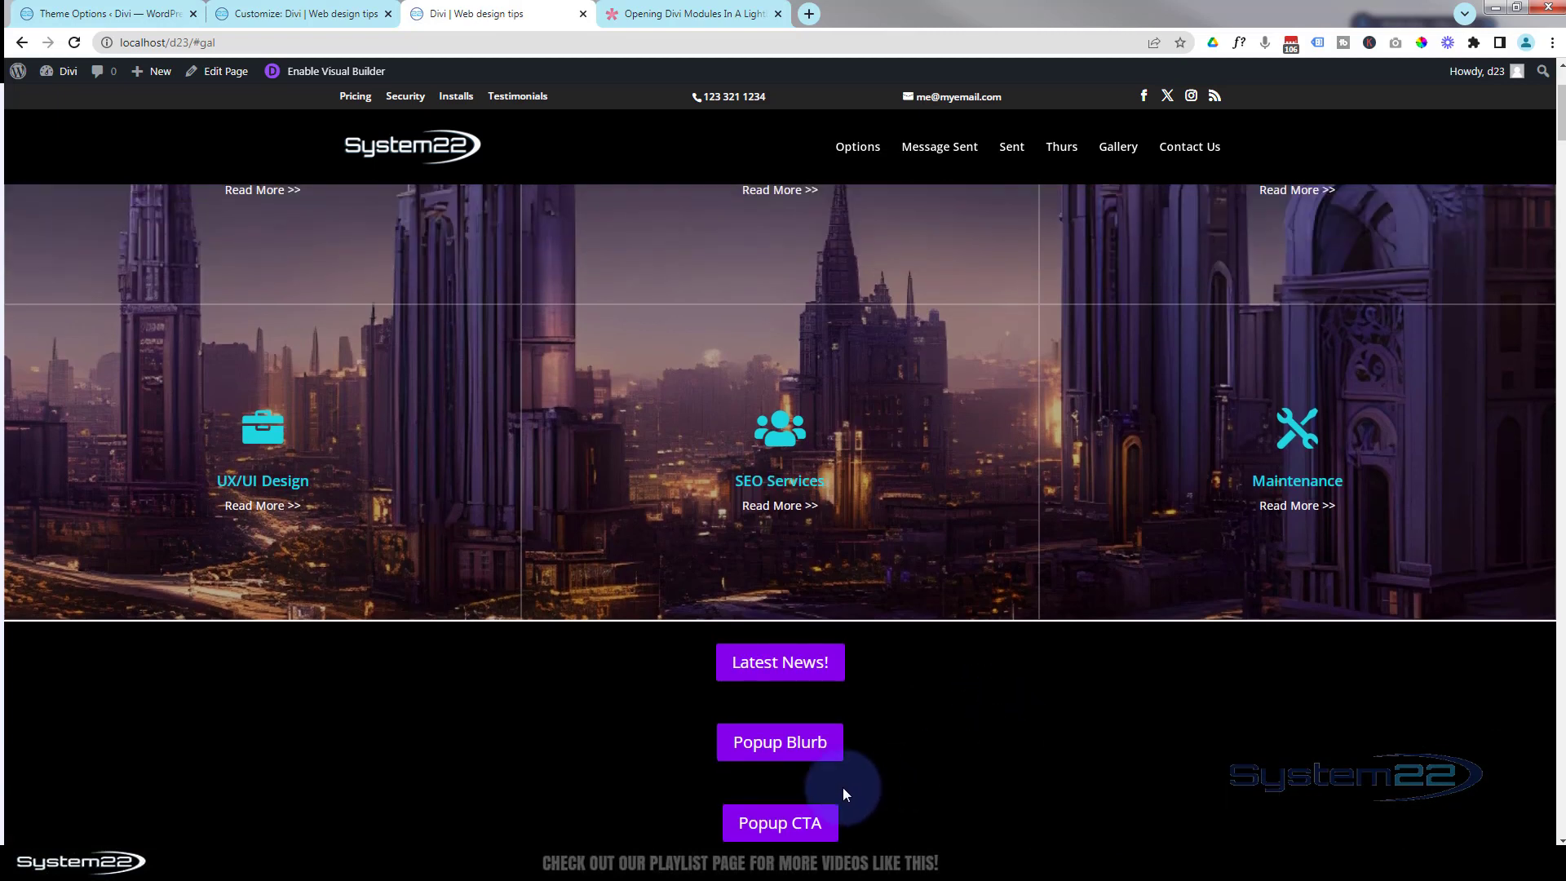
pyautogui.click(771, 744)
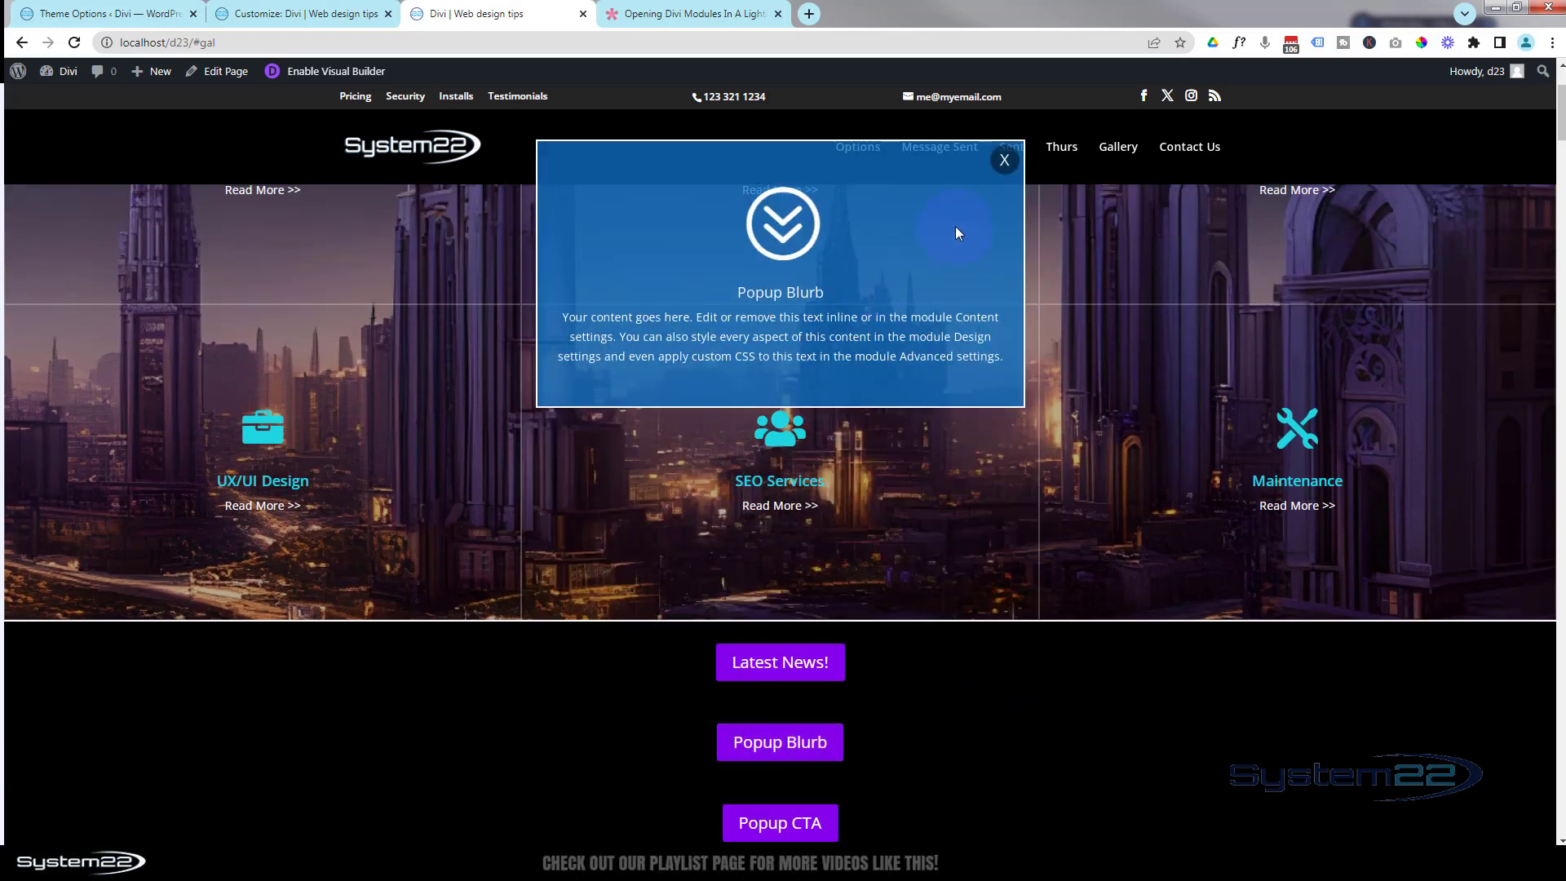
pyautogui.click(1006, 161)
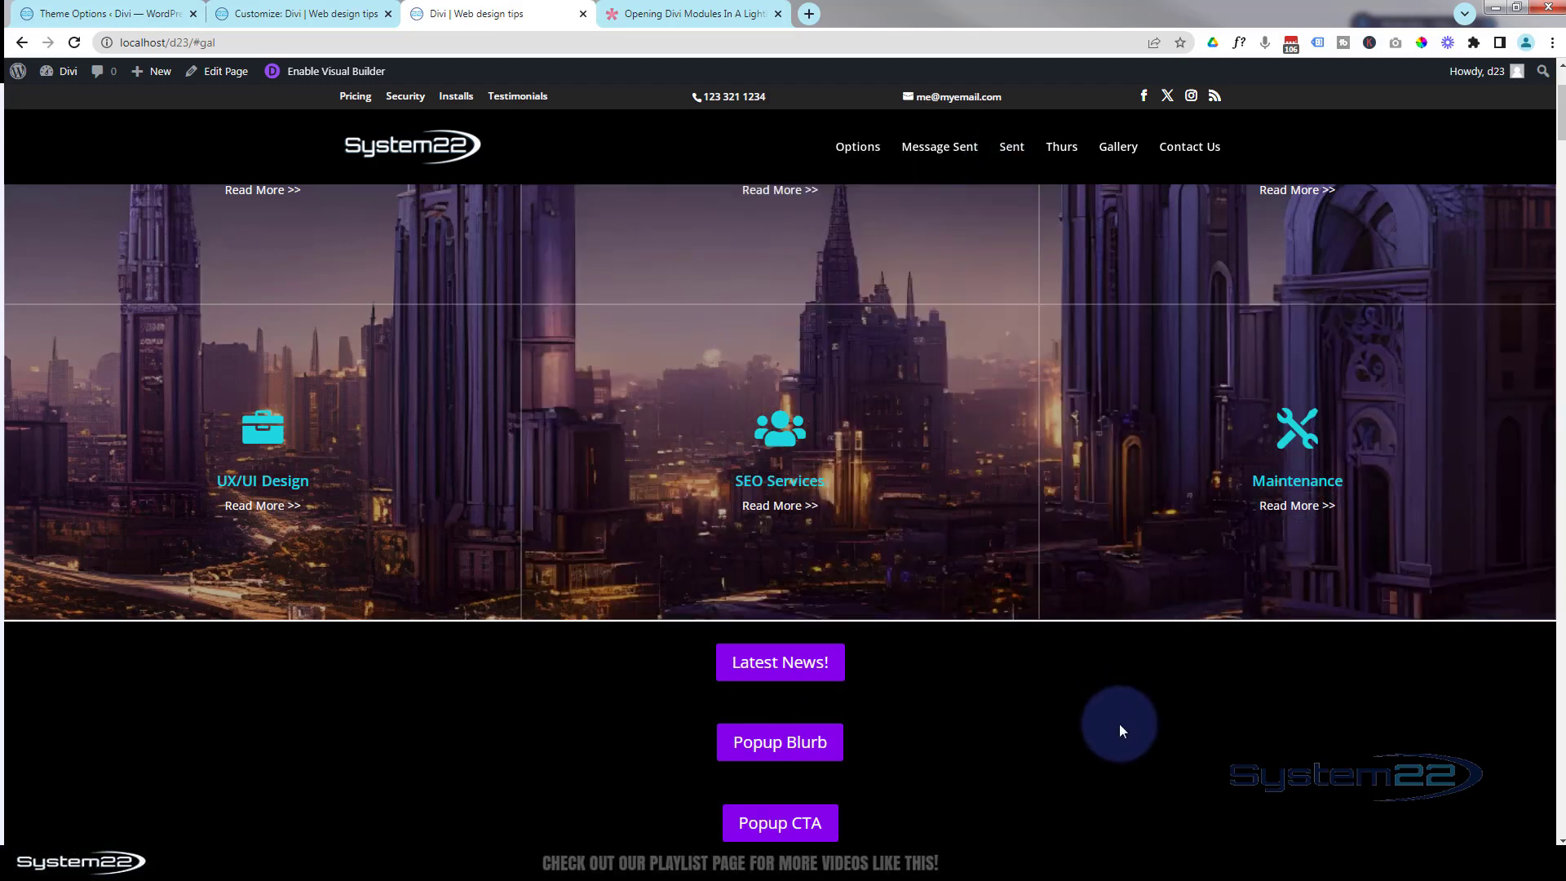
# Step: Toggle the CTA popup and the blurb popup open and closed with their own buttons, leaving the CTA popup open
pyautogui.scroll(-2, 1120, 731)
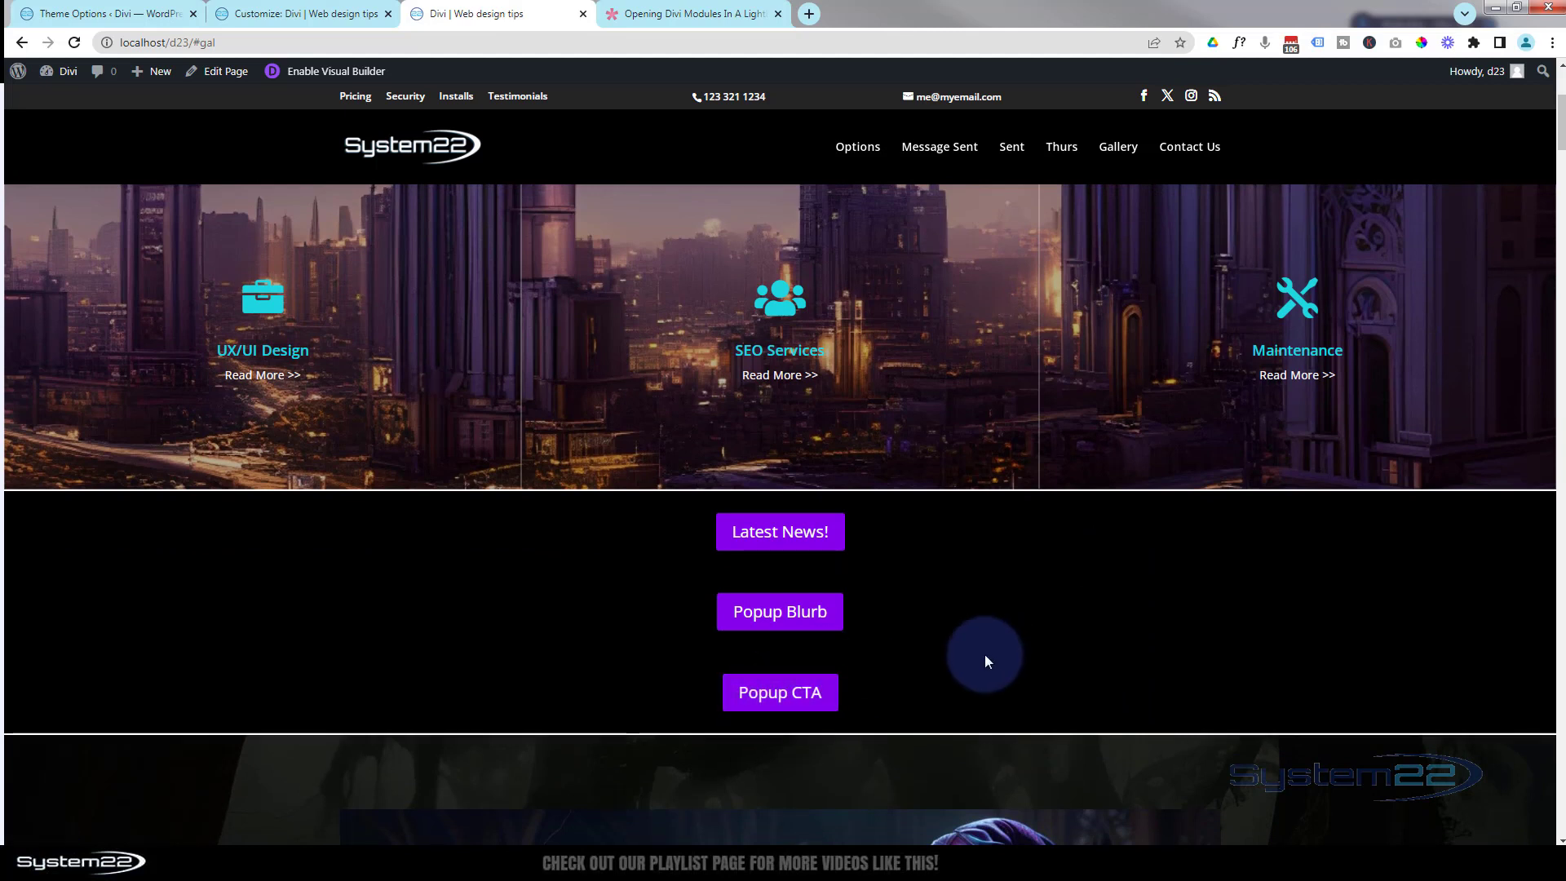
pyautogui.click(755, 693)
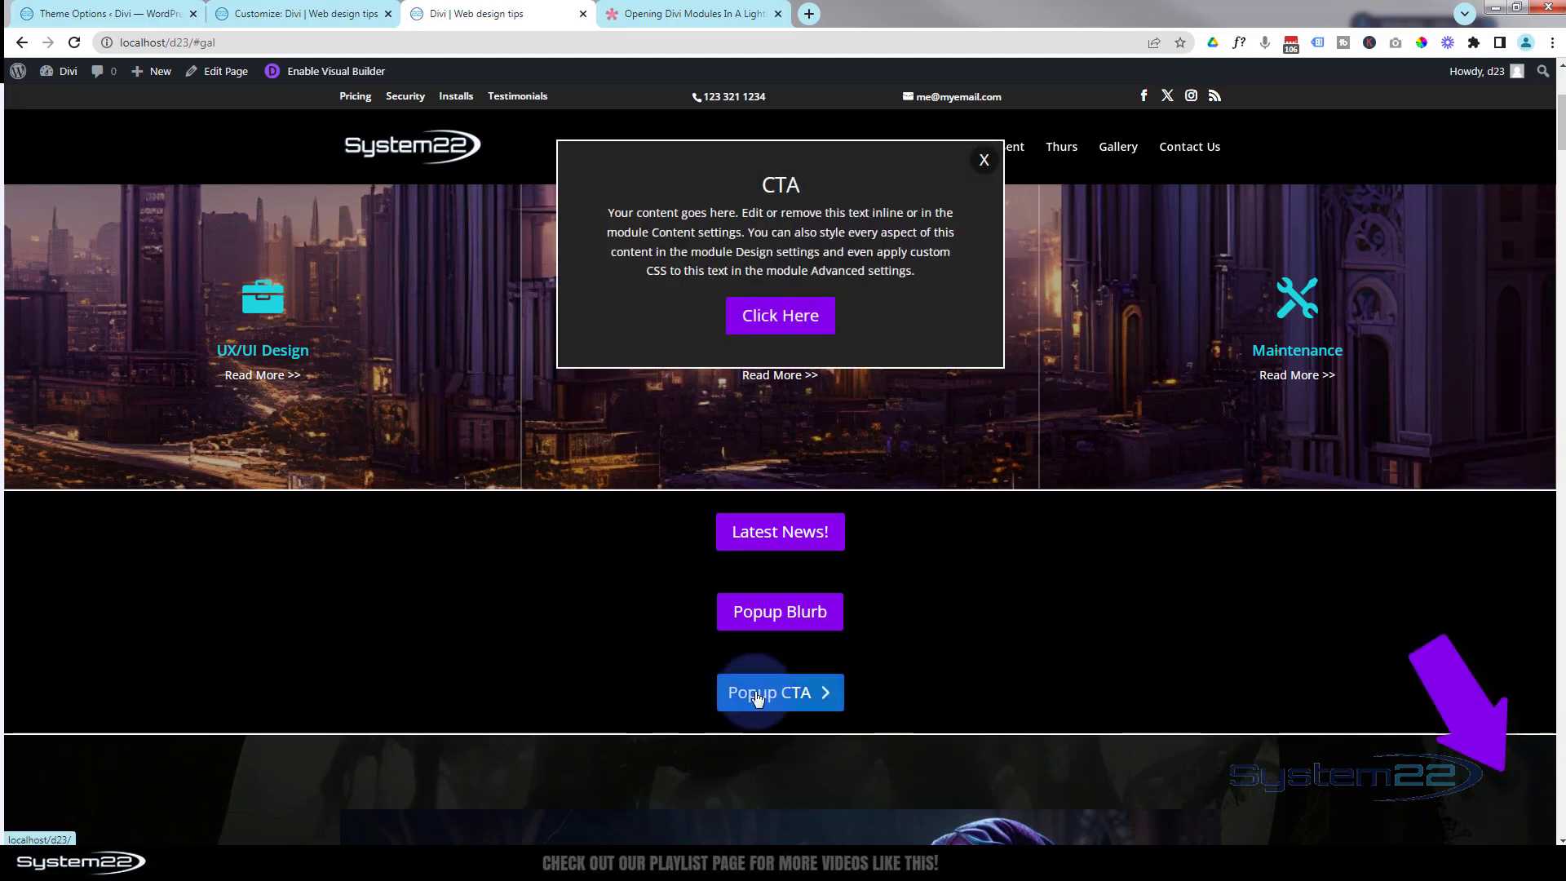
pyautogui.click(757, 698)
pyautogui.click(780, 626)
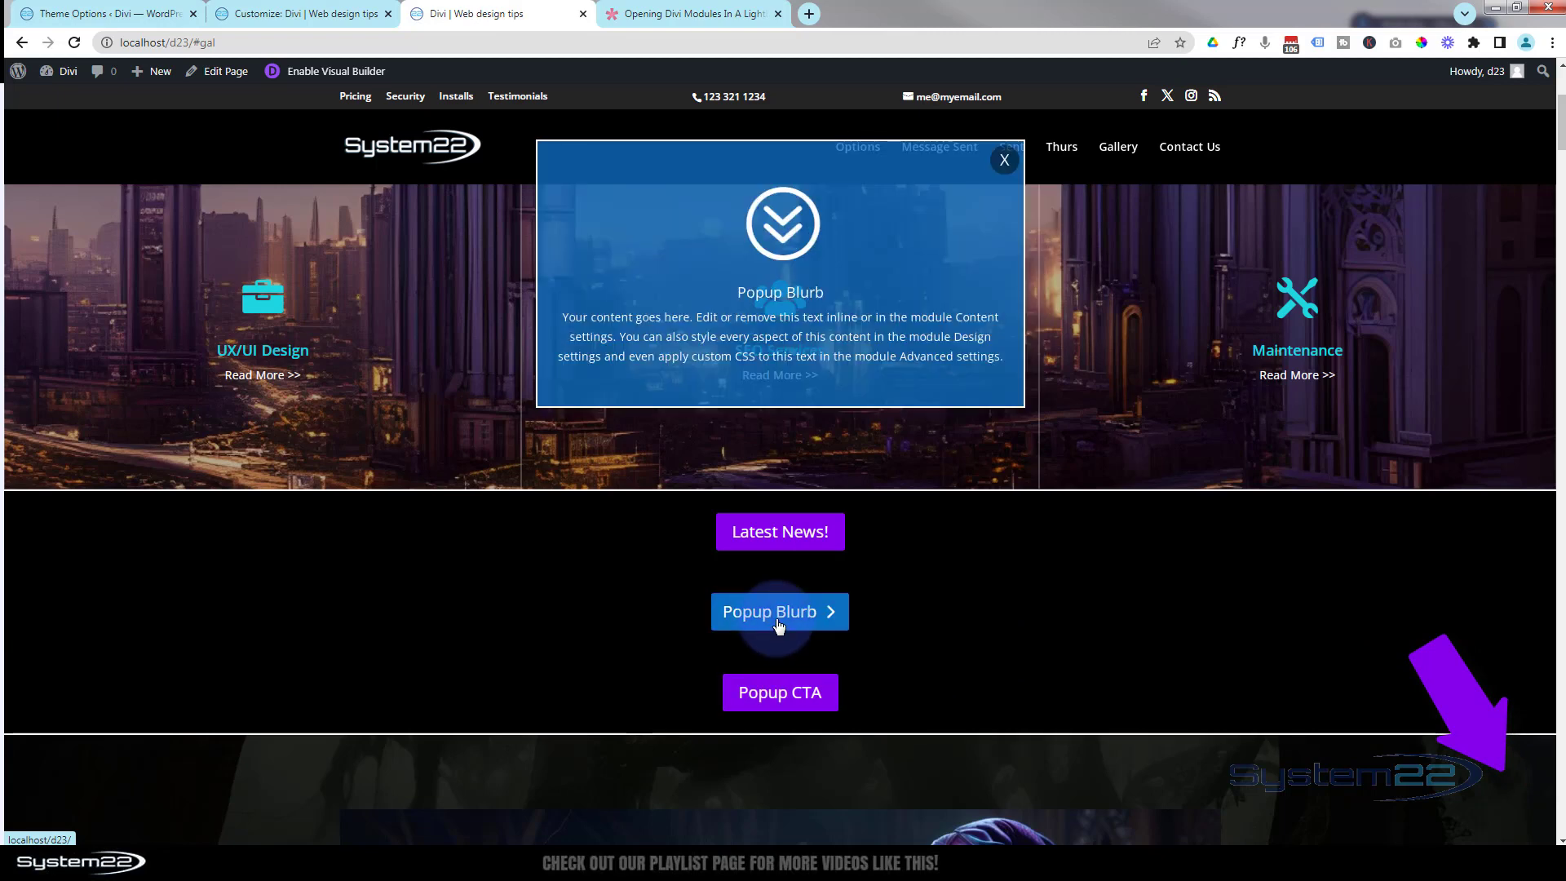
pyautogui.click(779, 627)
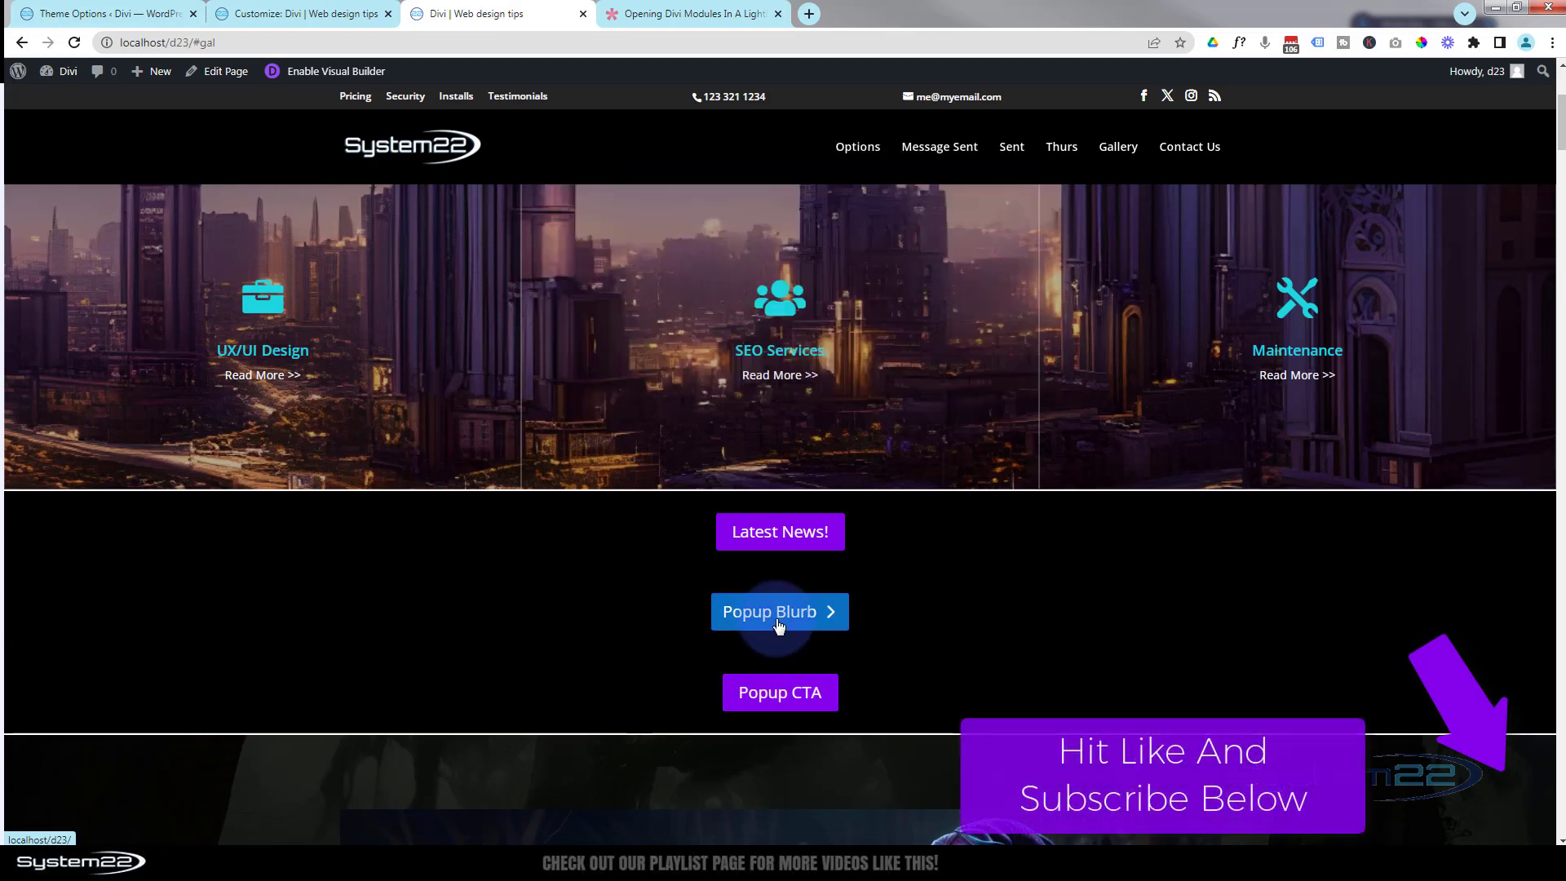
pyautogui.click(762, 707)
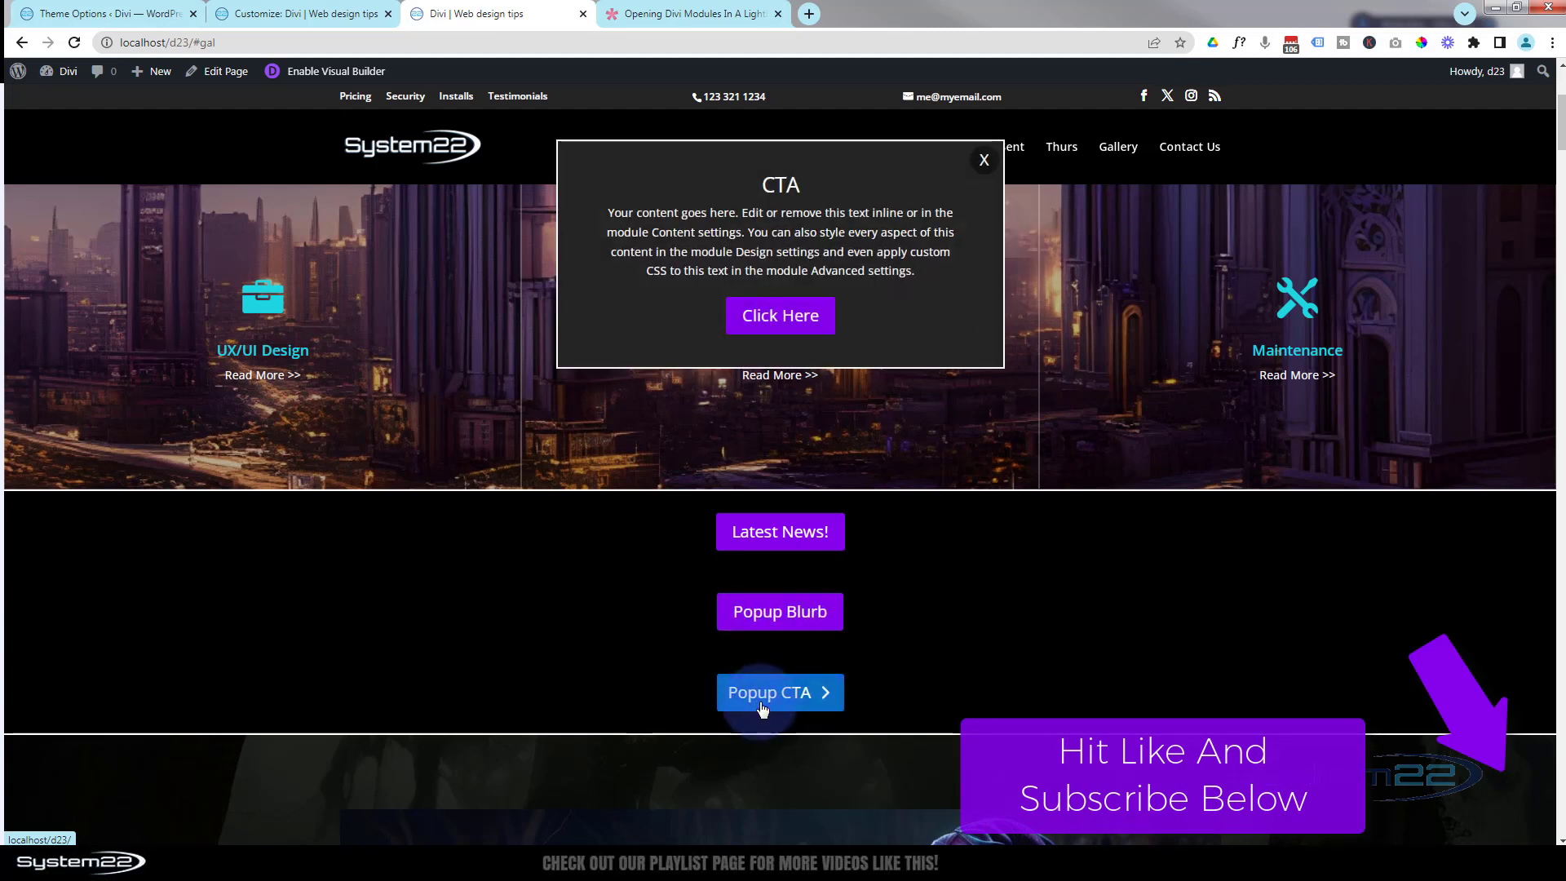